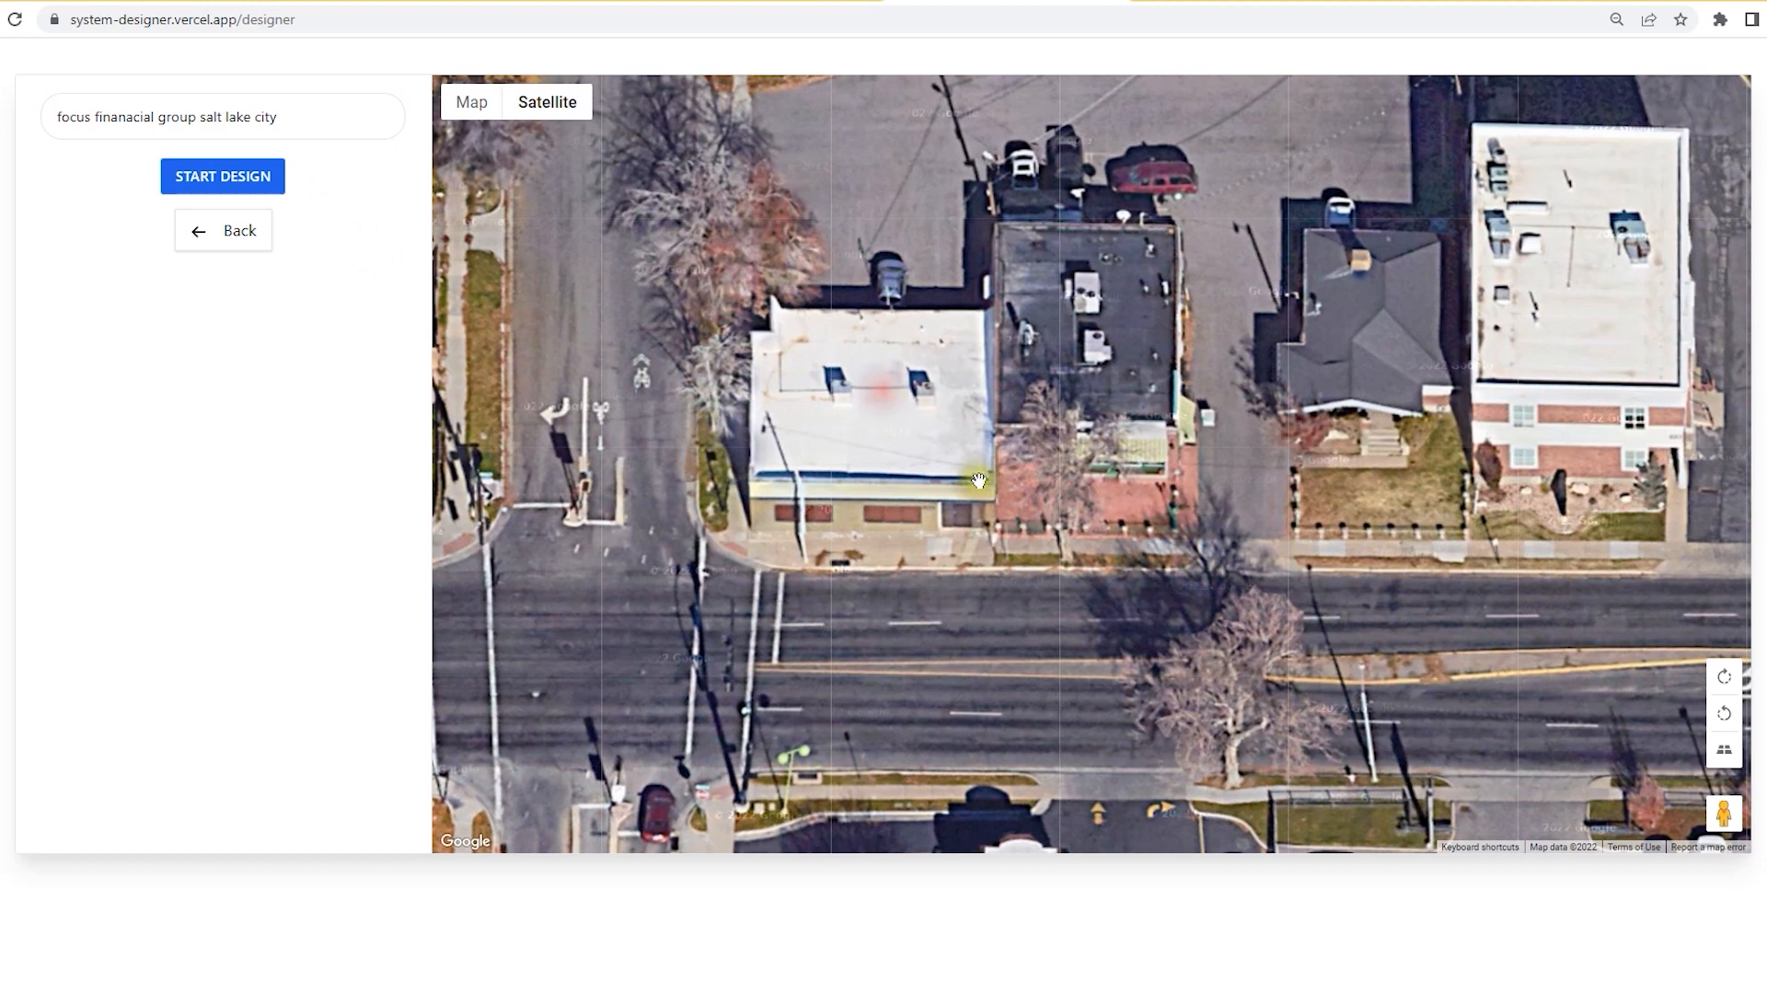
Step: Centre the satellite map on the white-roofed building and begin a new design for the address
{"action": "left_click_drag", "start_coordinate": [898, 448], "coordinate": [881, 534]}
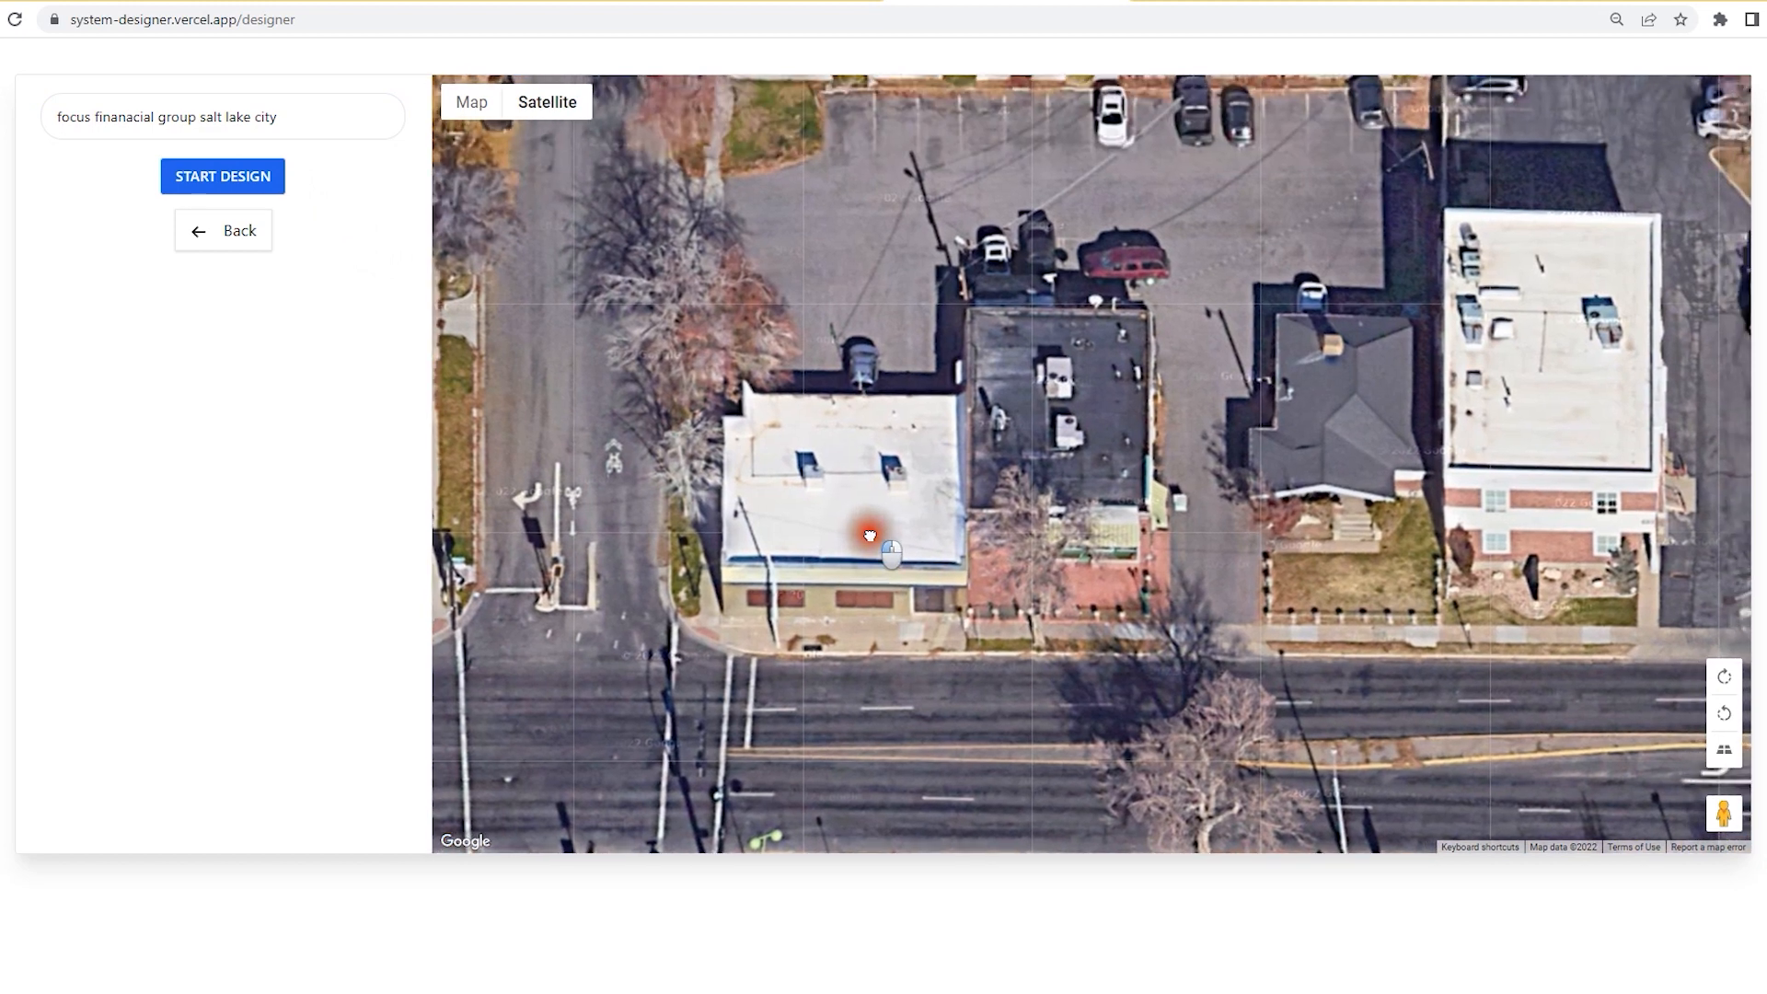
{"action": "left_click", "coordinate": [201, 173]}
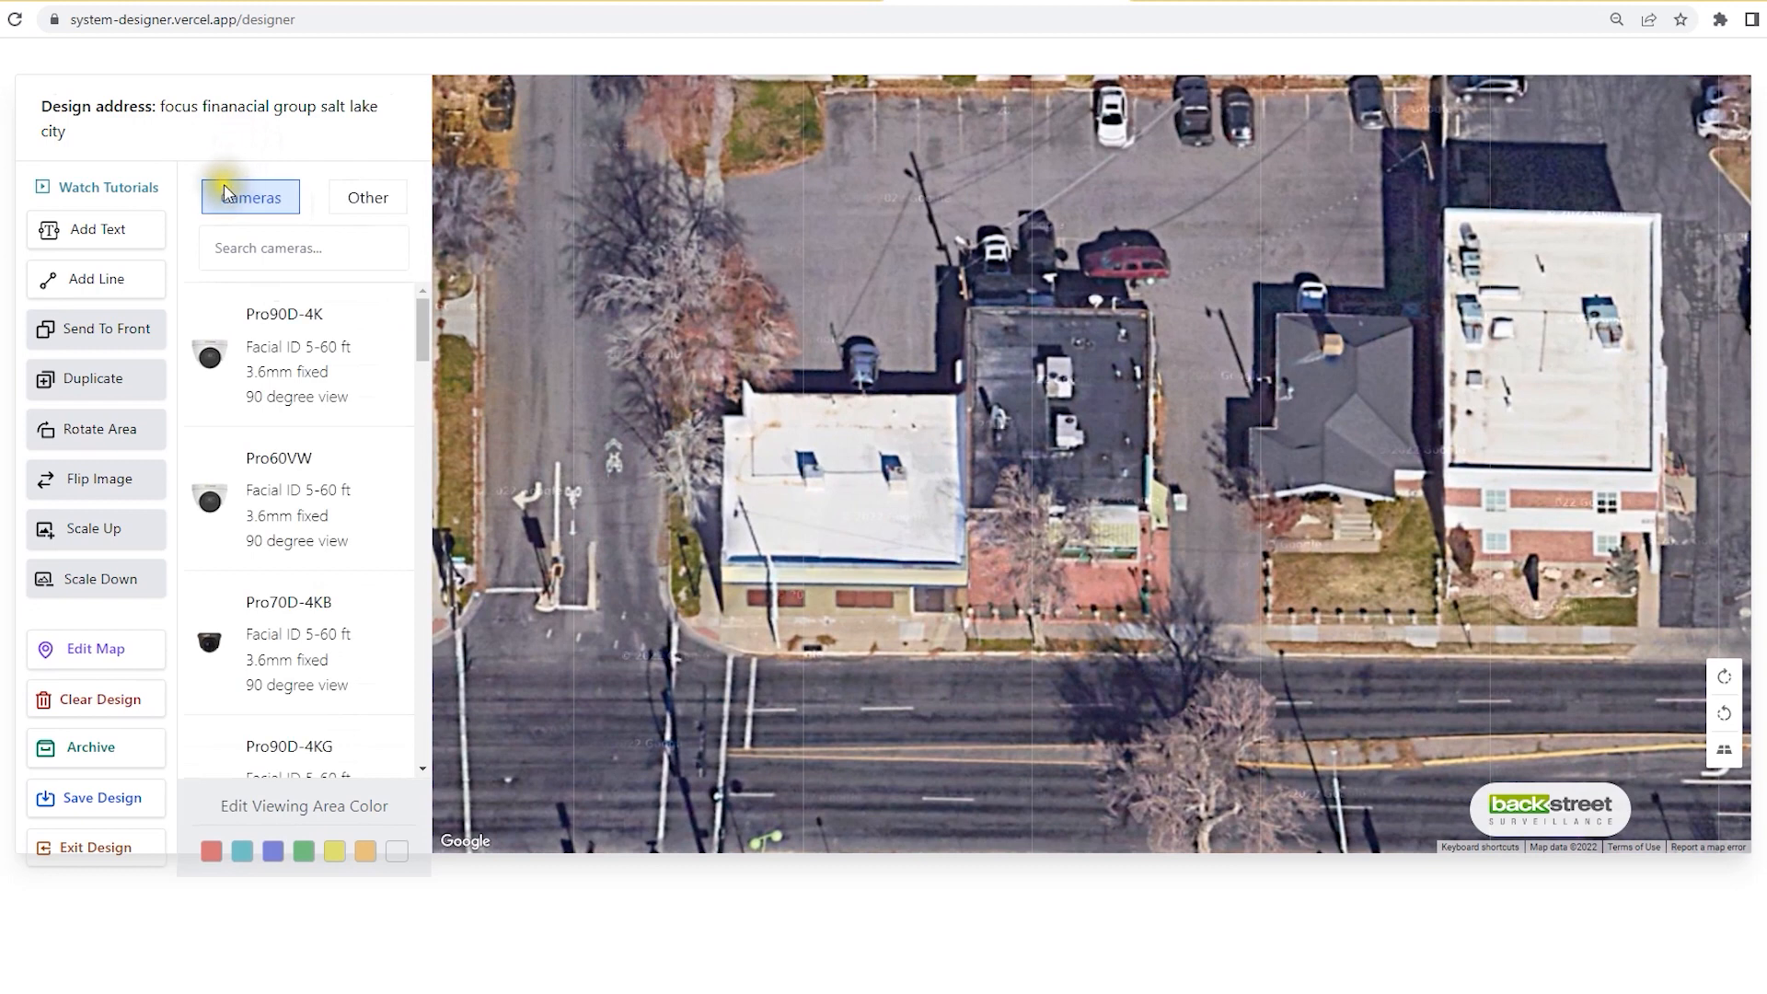
Step: Add a Pro90D-4K camera from the catalogue and move it to the building's front edge
{"action": "left_click", "coordinate": [290, 237]}
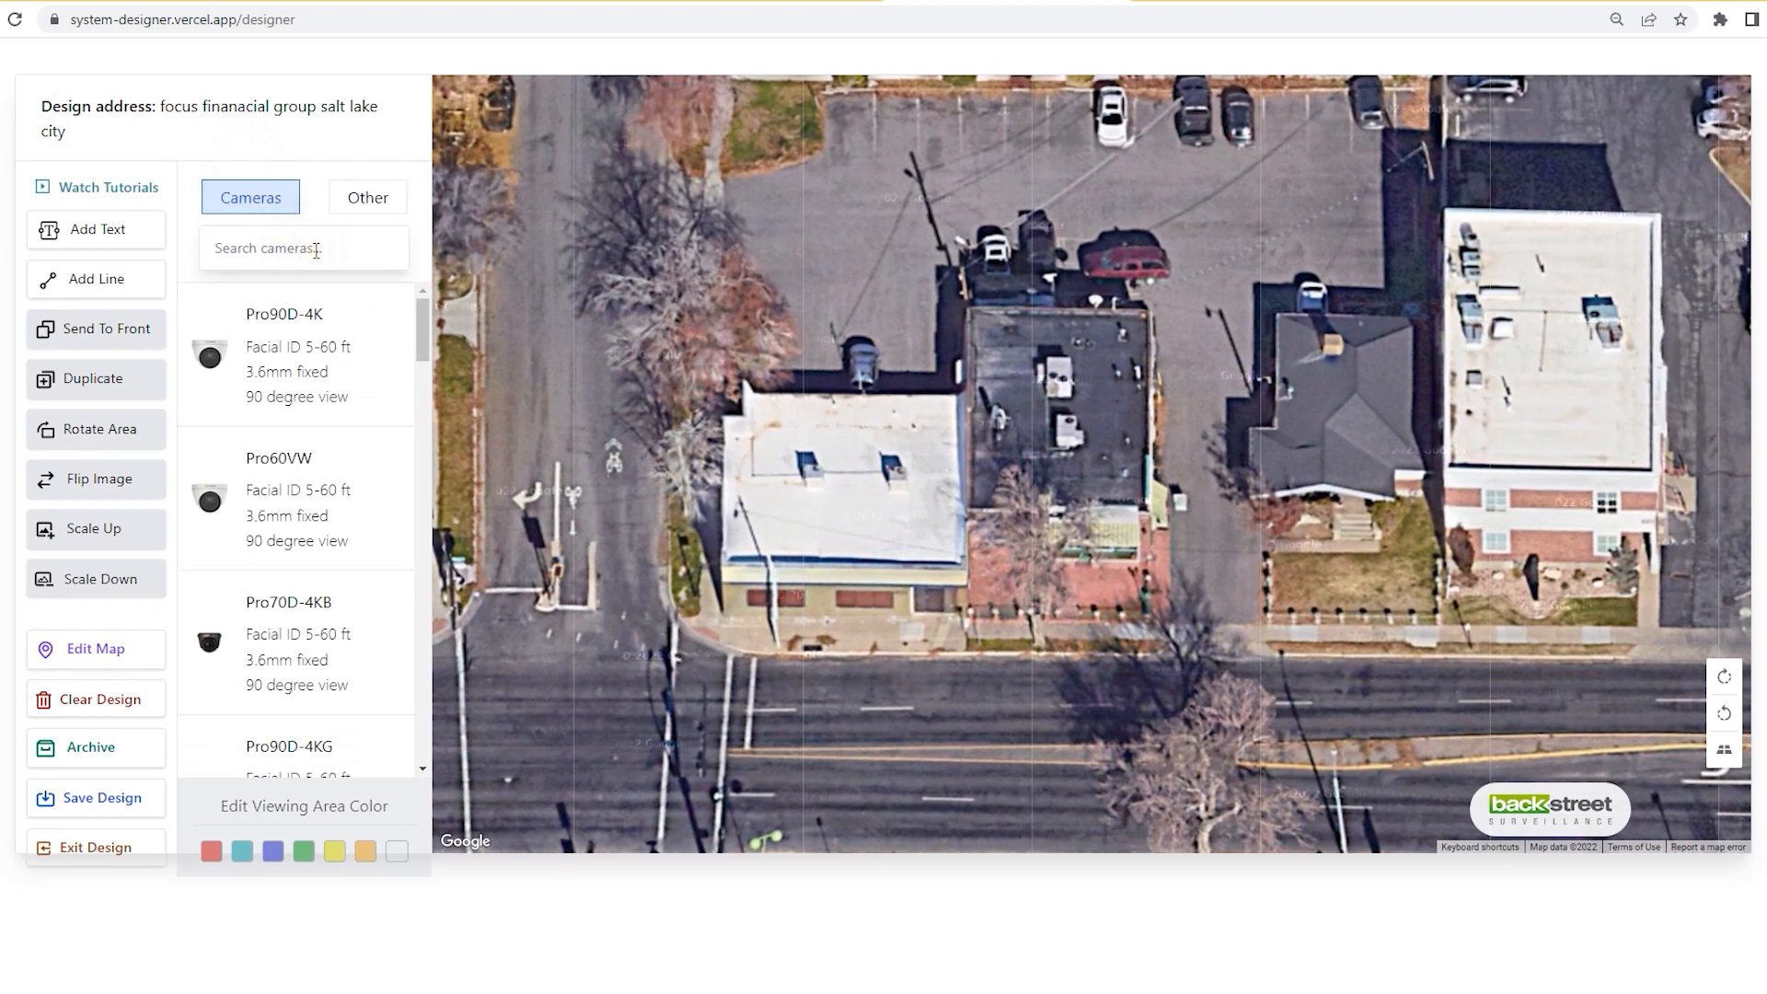
{"action": "left_click", "coordinate": [314, 251]}
{"action": "left_click", "coordinate": [309, 260]}
{"action": "left_click", "coordinate": [313, 268]}
{"action": "left_click", "coordinate": [419, 321]}
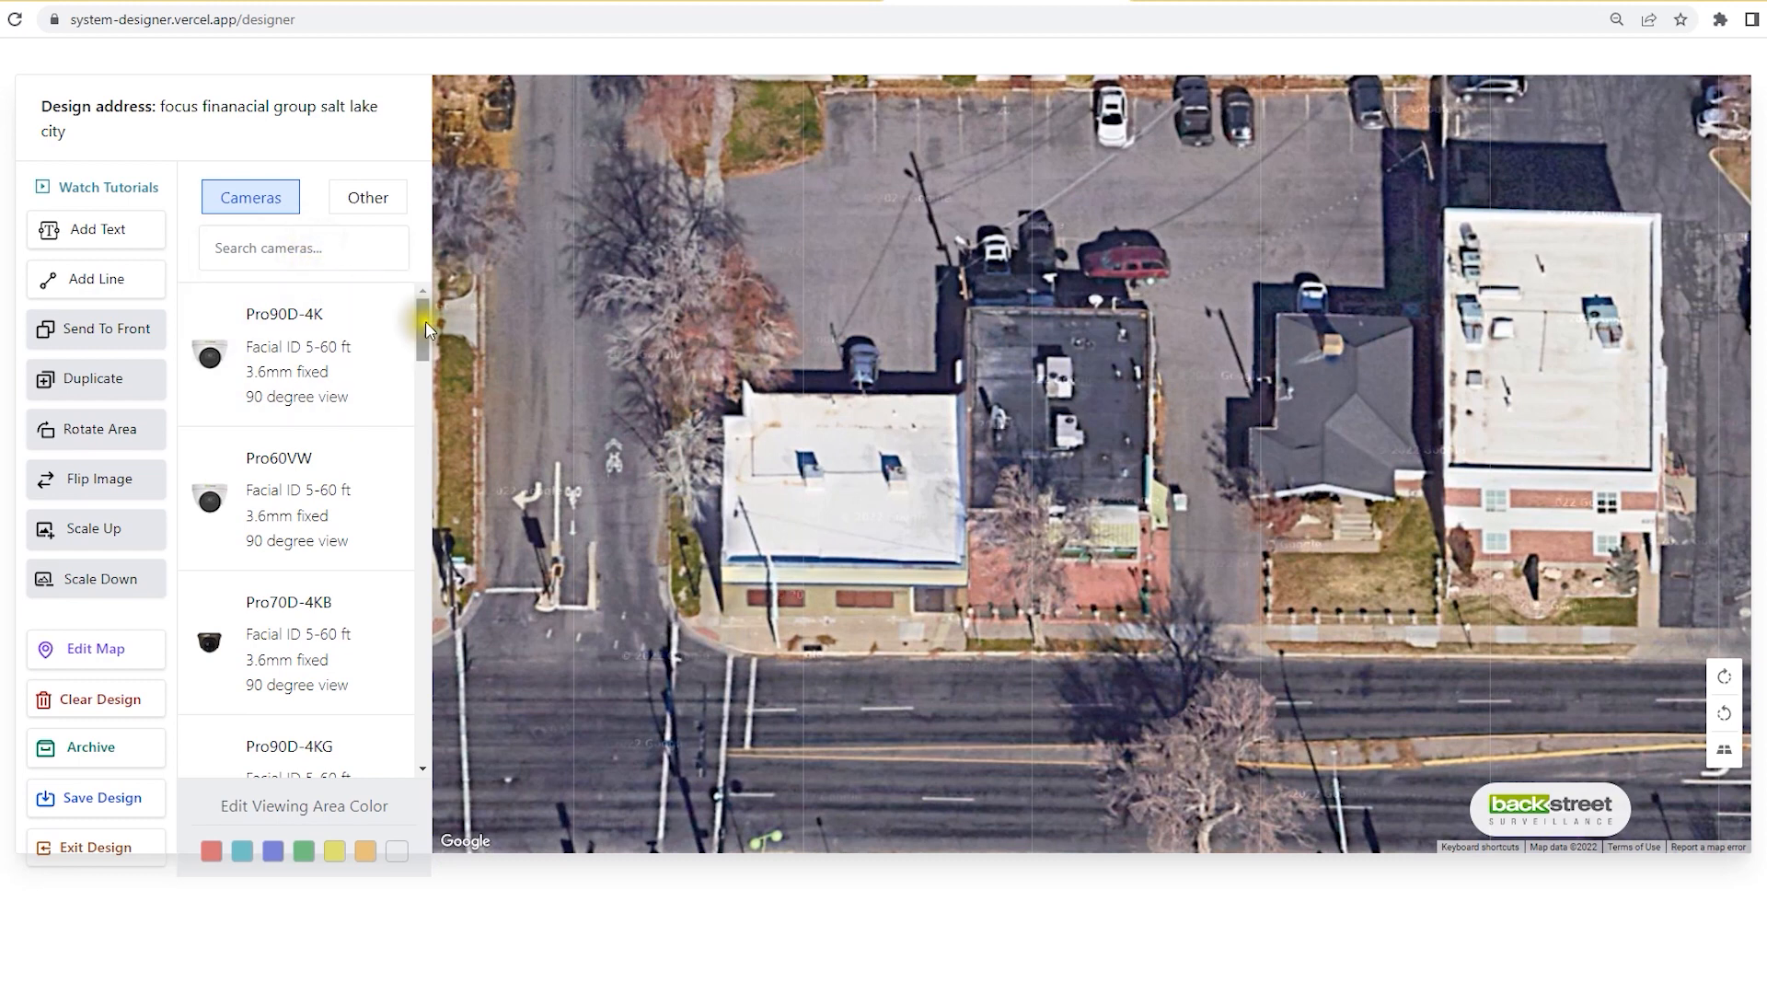
{"action": "left_click_drag", "start_coordinate": [425, 324], "coordinate": [425, 325]}
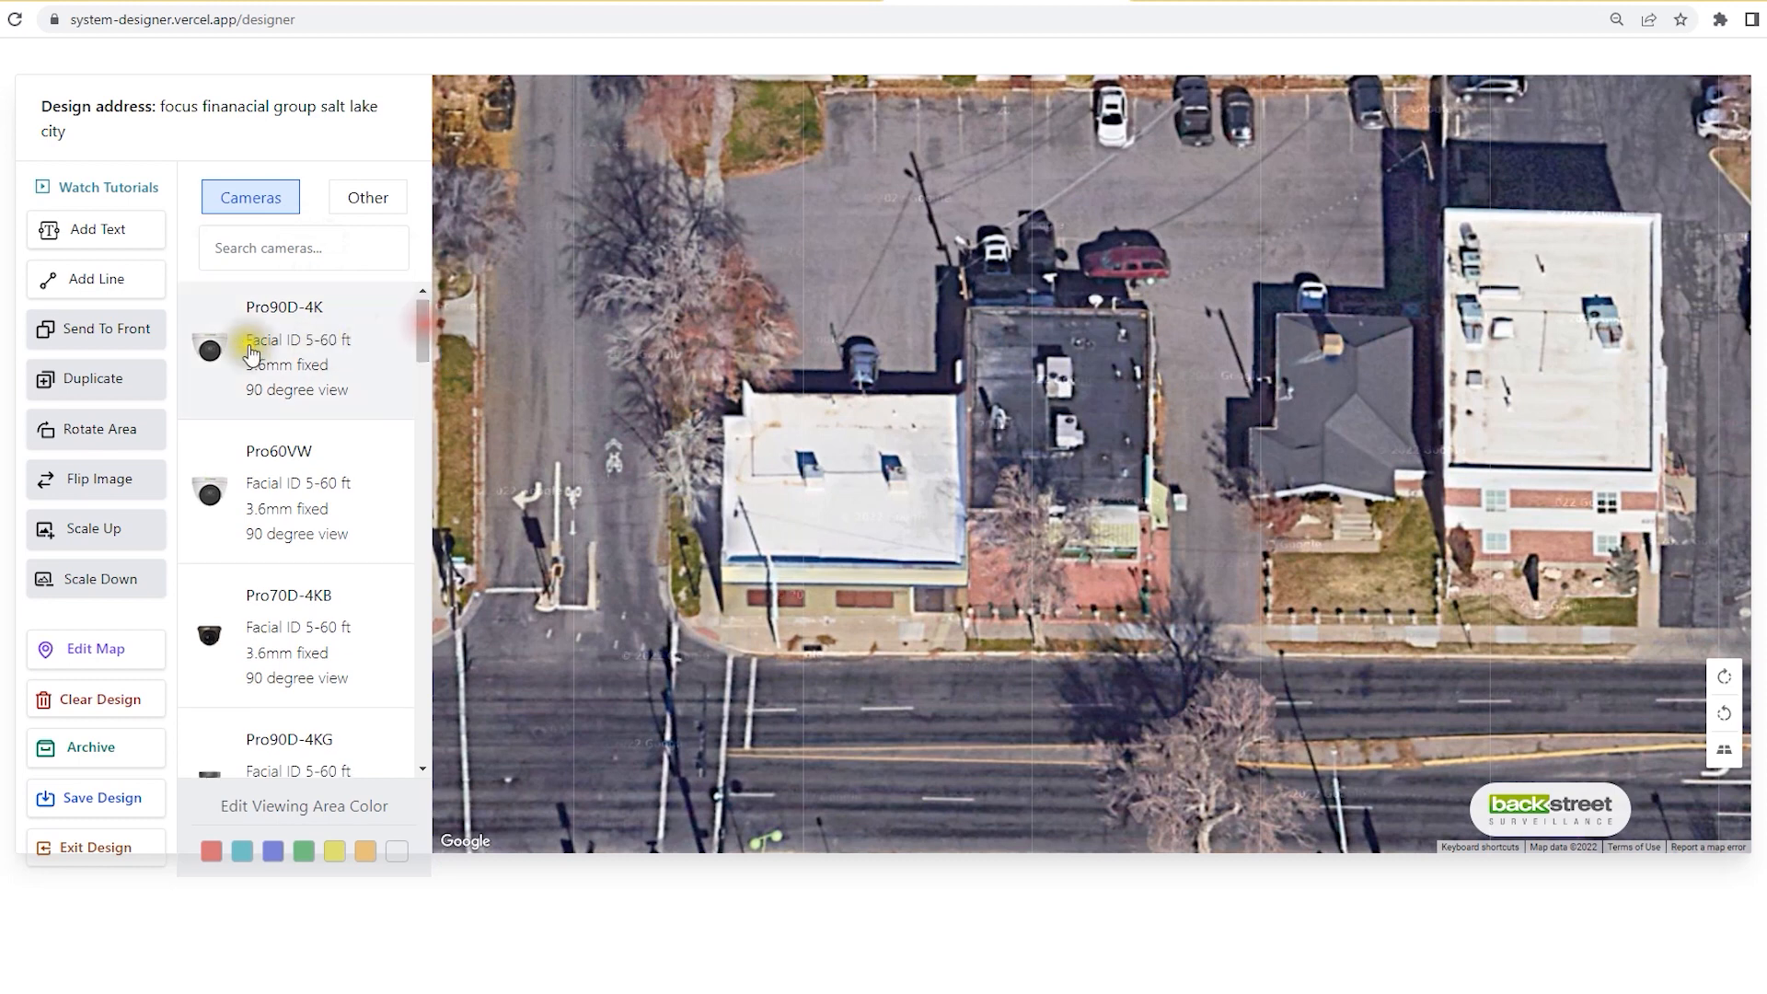
{"action": "left_click", "coordinate": [243, 340]}
{"action": "left_click_drag", "start_coordinate": [1055, 451], "coordinate": [953, 535]}
Step: Reshape the front camera's viewing cone to span the building front, street and sidewalk
{"action": "left_click", "coordinate": [932, 597]}
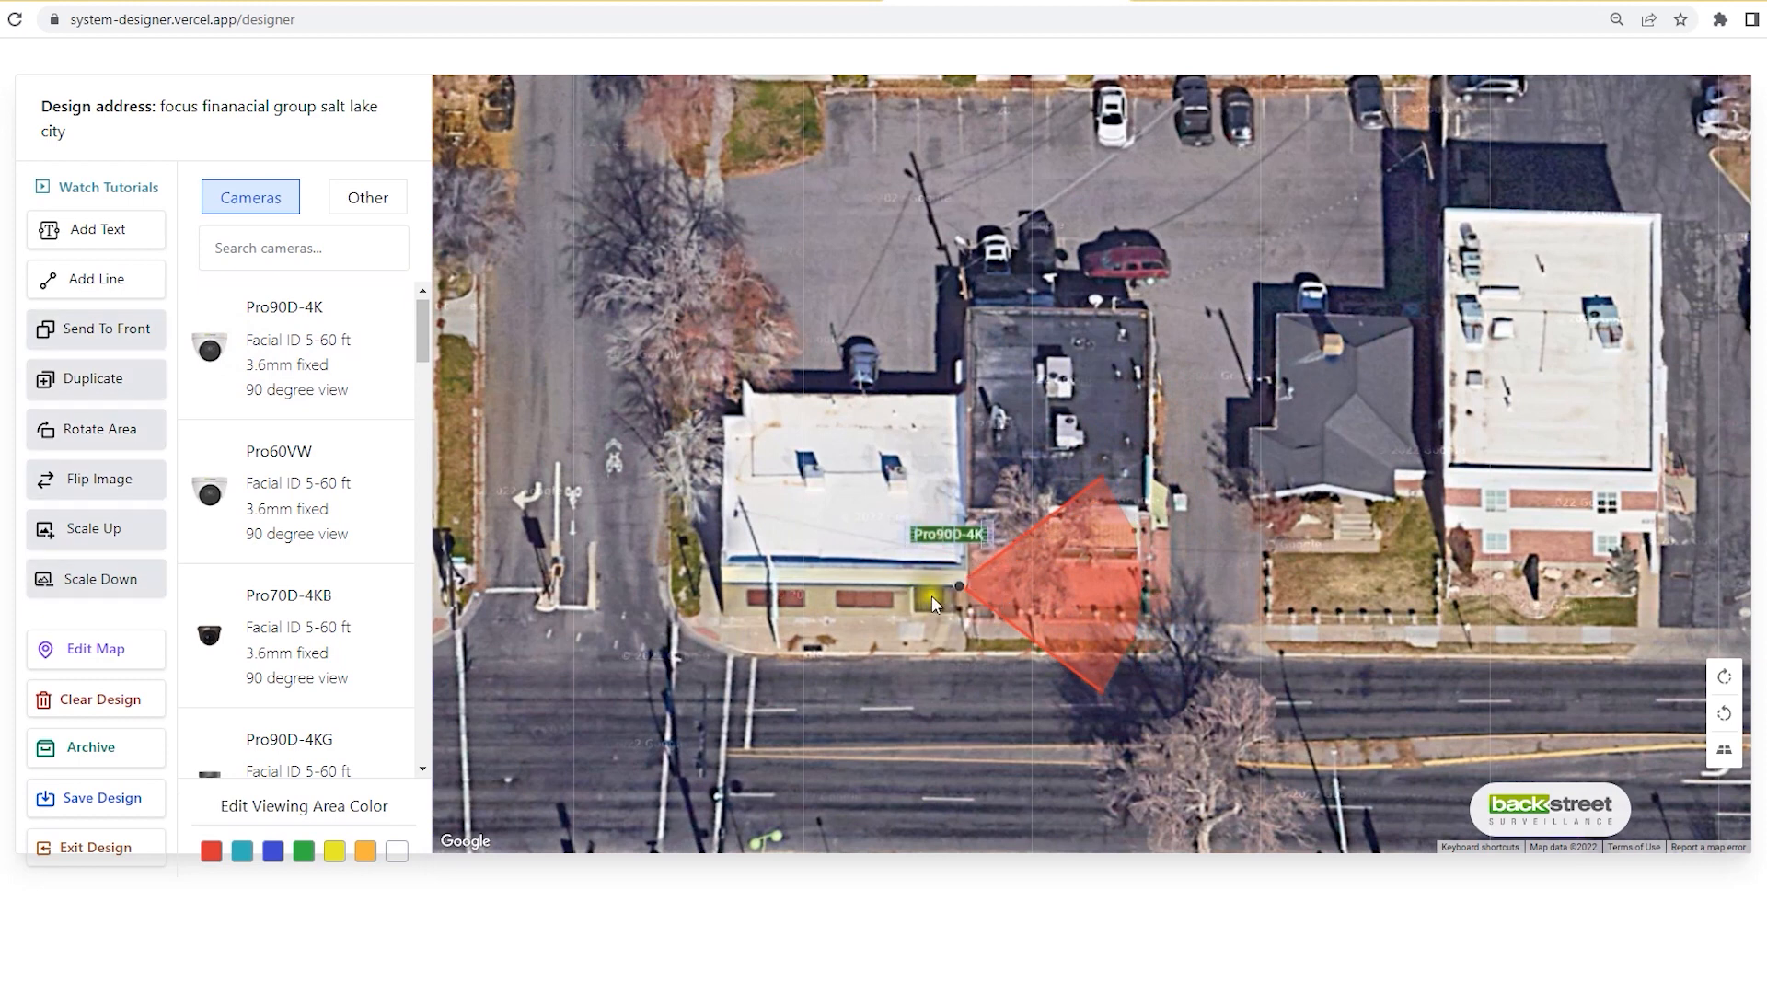
{"action": "left_click", "coordinate": [1045, 689]}
{"action": "left_click", "coordinate": [848, 636]}
{"action": "left_click_drag", "start_coordinate": [1104, 692], "coordinate": [666, 587]}
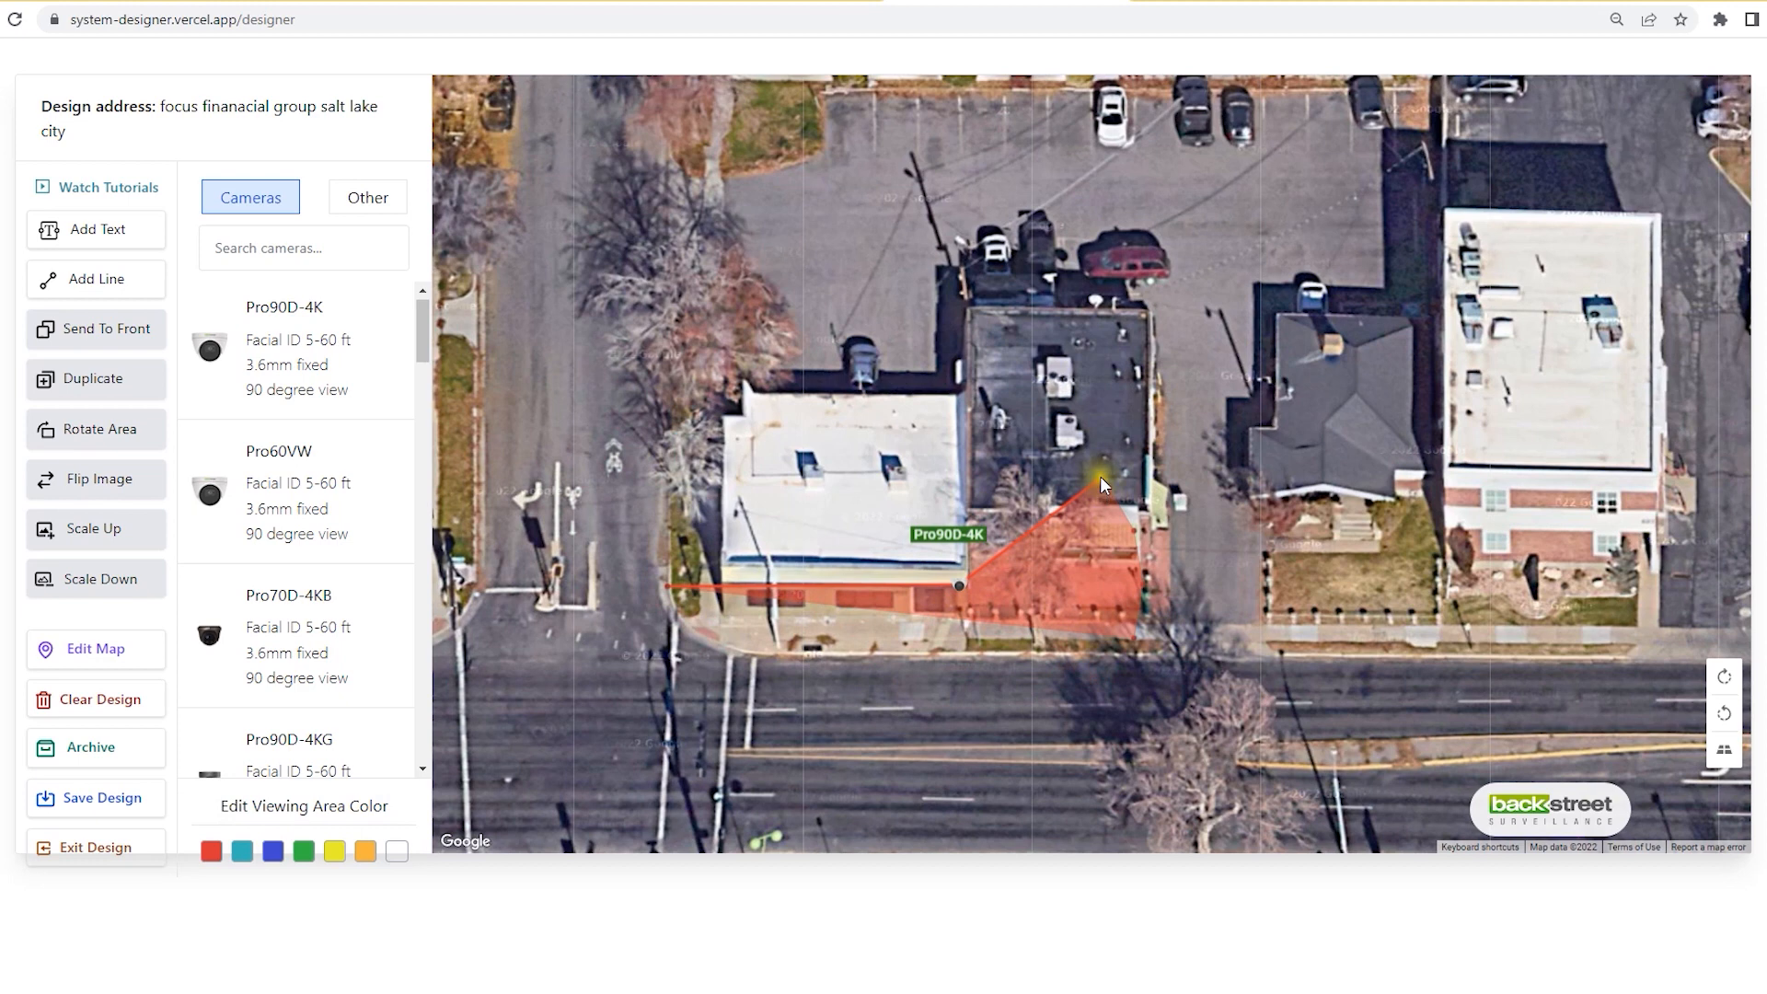
{"action": "left_click_drag", "start_coordinate": [1101, 477], "coordinate": [966, 818]}
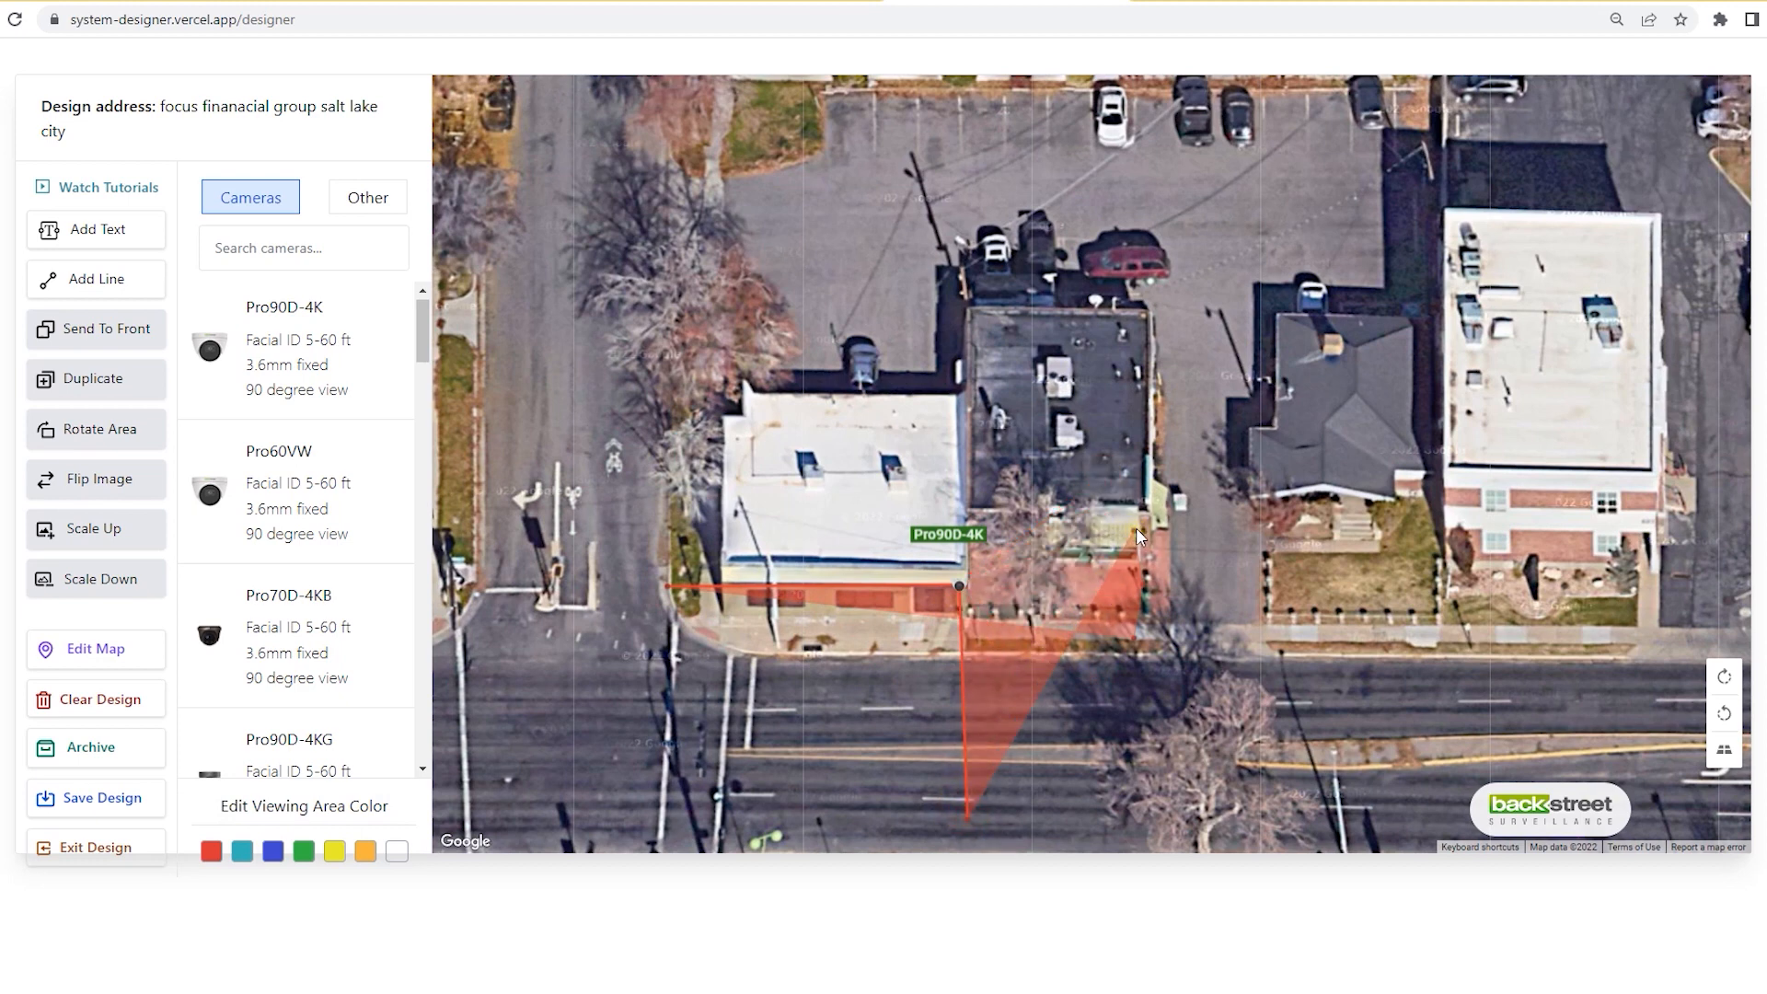
{"action": "left_click_drag", "start_coordinate": [1138, 535], "coordinate": [819, 785]}
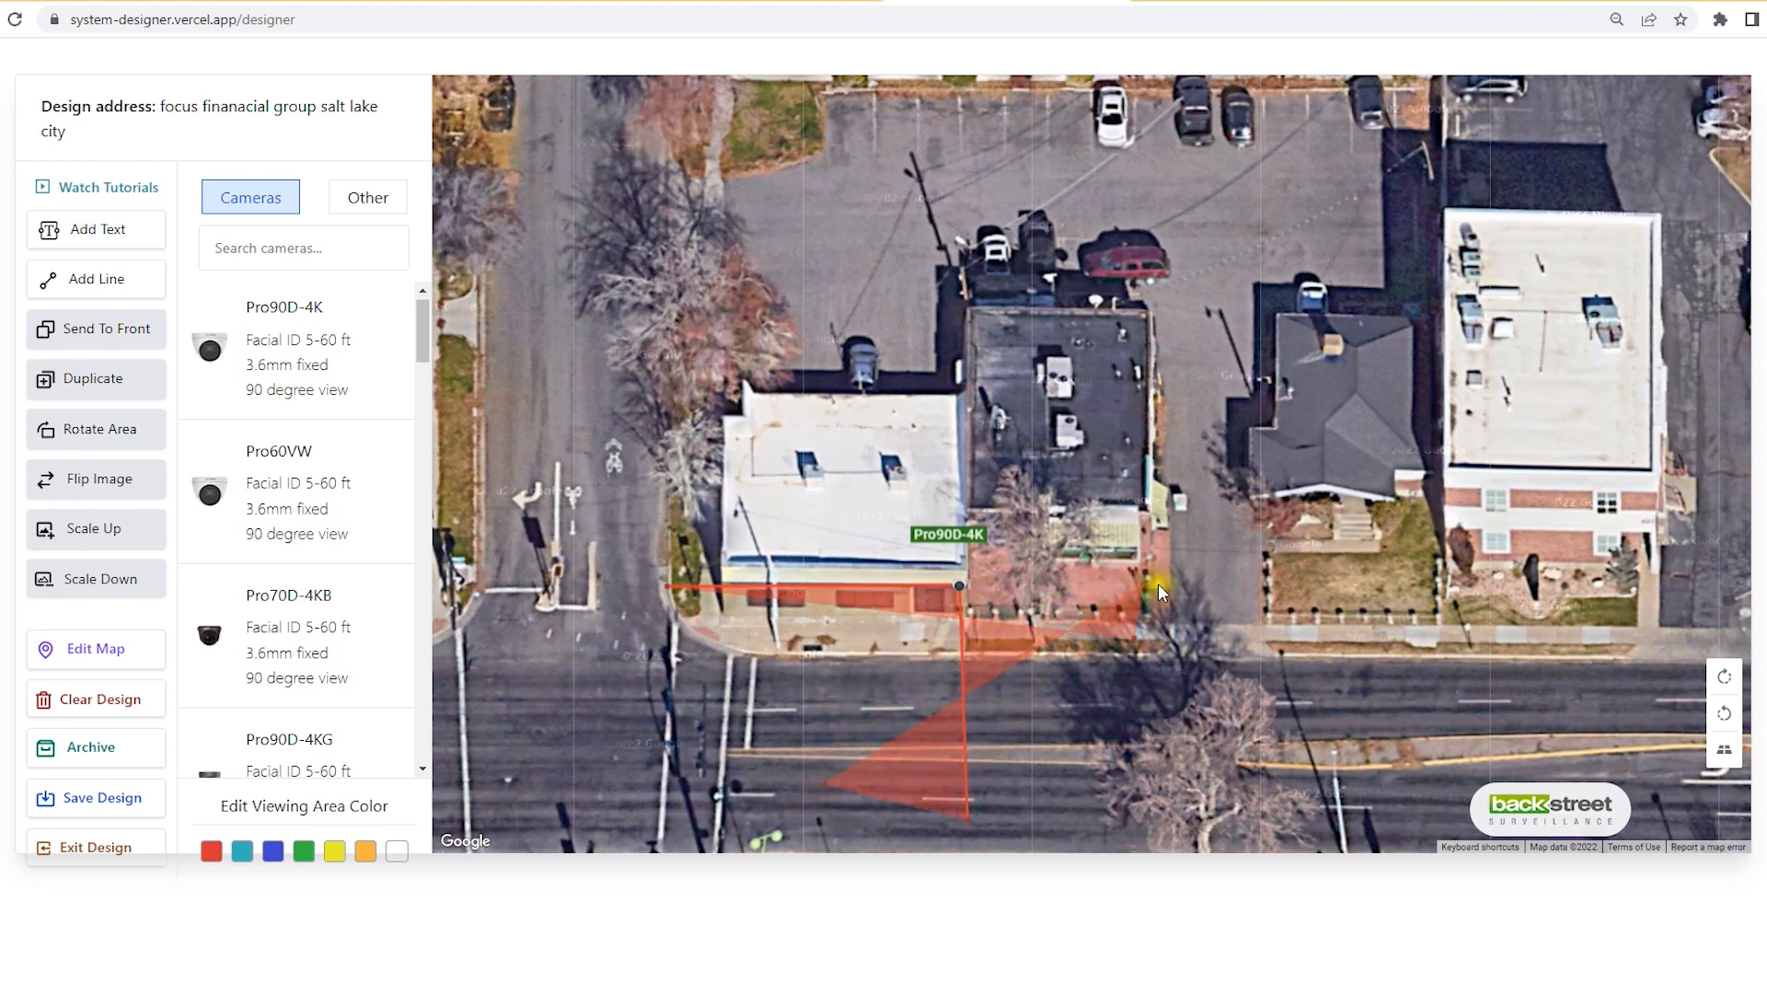
{"action": "left_click_drag", "start_coordinate": [1145, 582], "coordinate": [723, 704]}
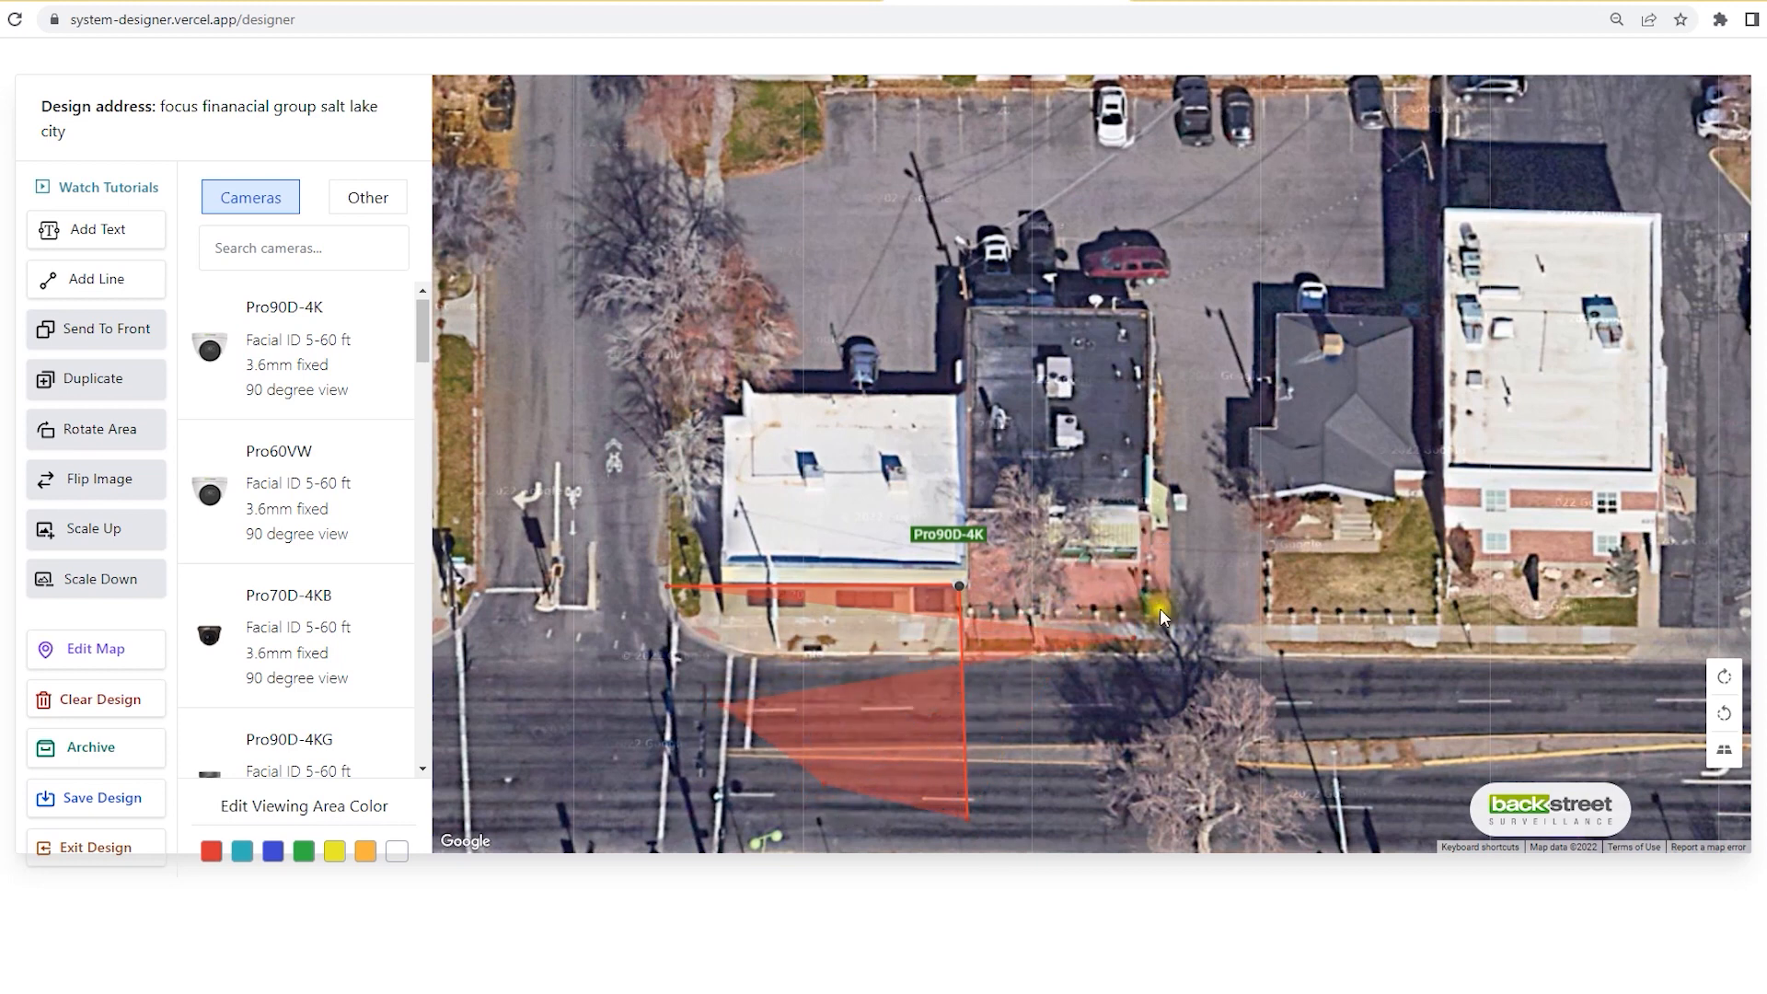
{"action": "left_click_drag", "start_coordinate": [1135, 642], "coordinate": [680, 642]}
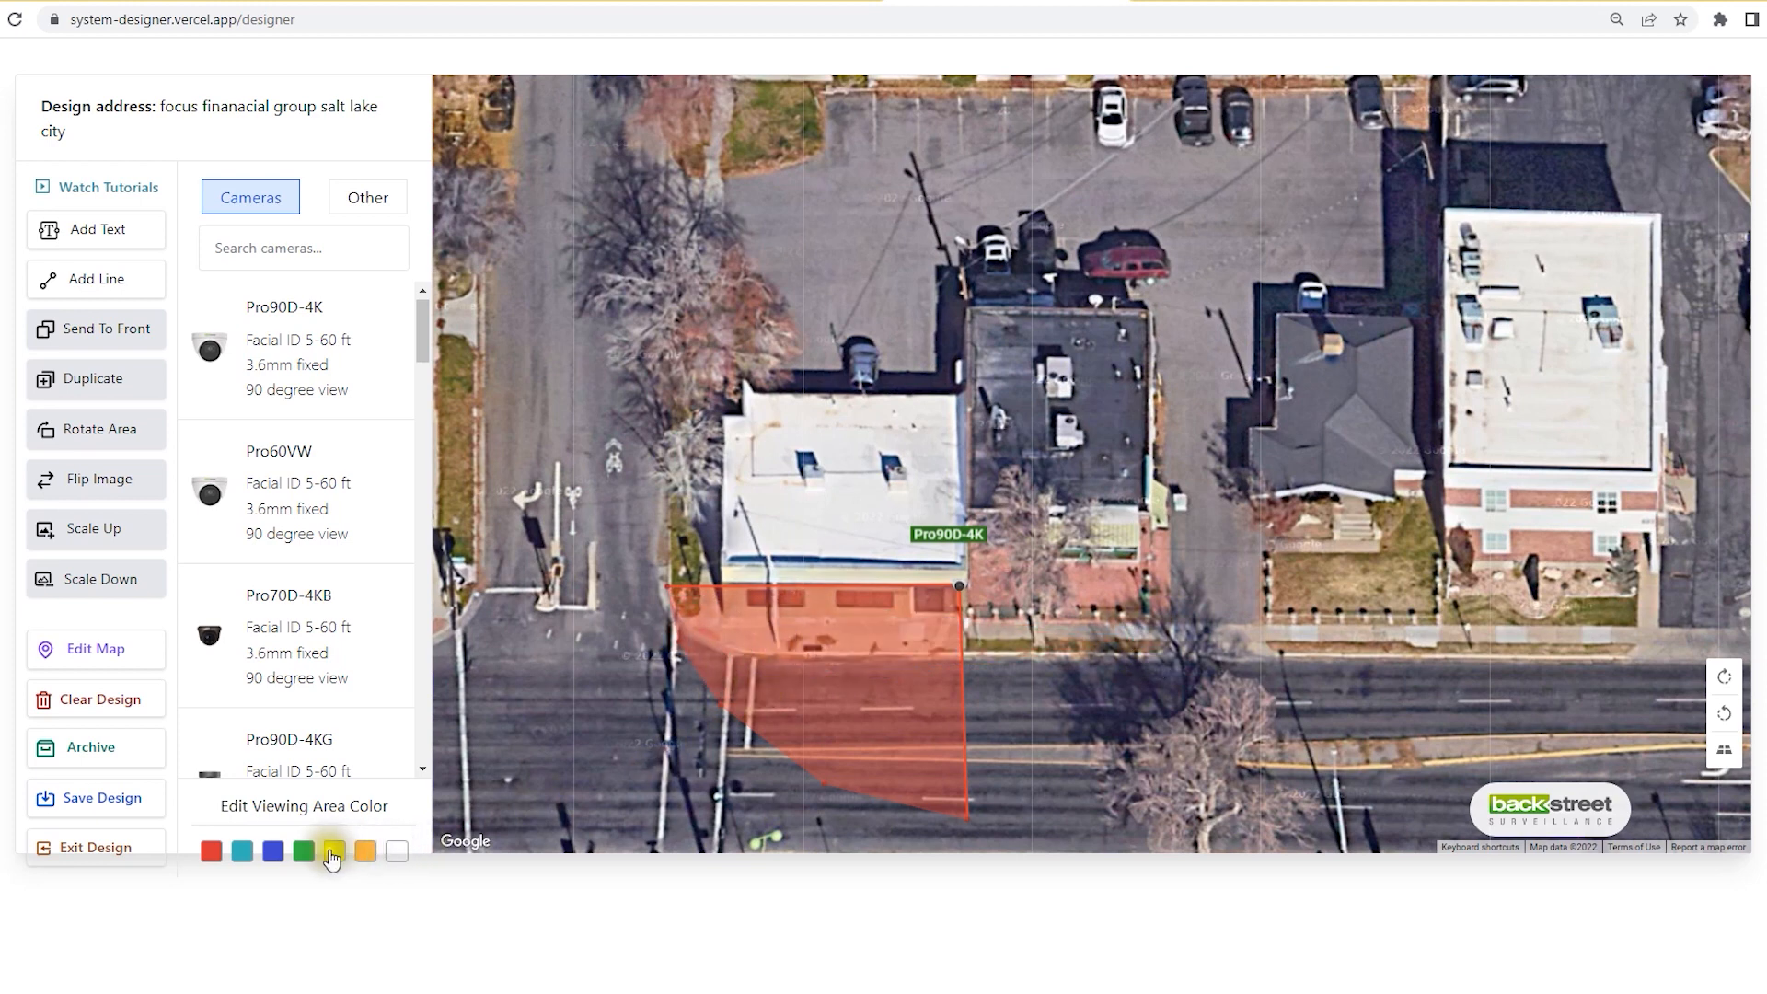
Step: Colour the front cone green, move its label inside, and add a second Pro90D-4K
{"action": "left_click", "coordinate": [303, 850]}
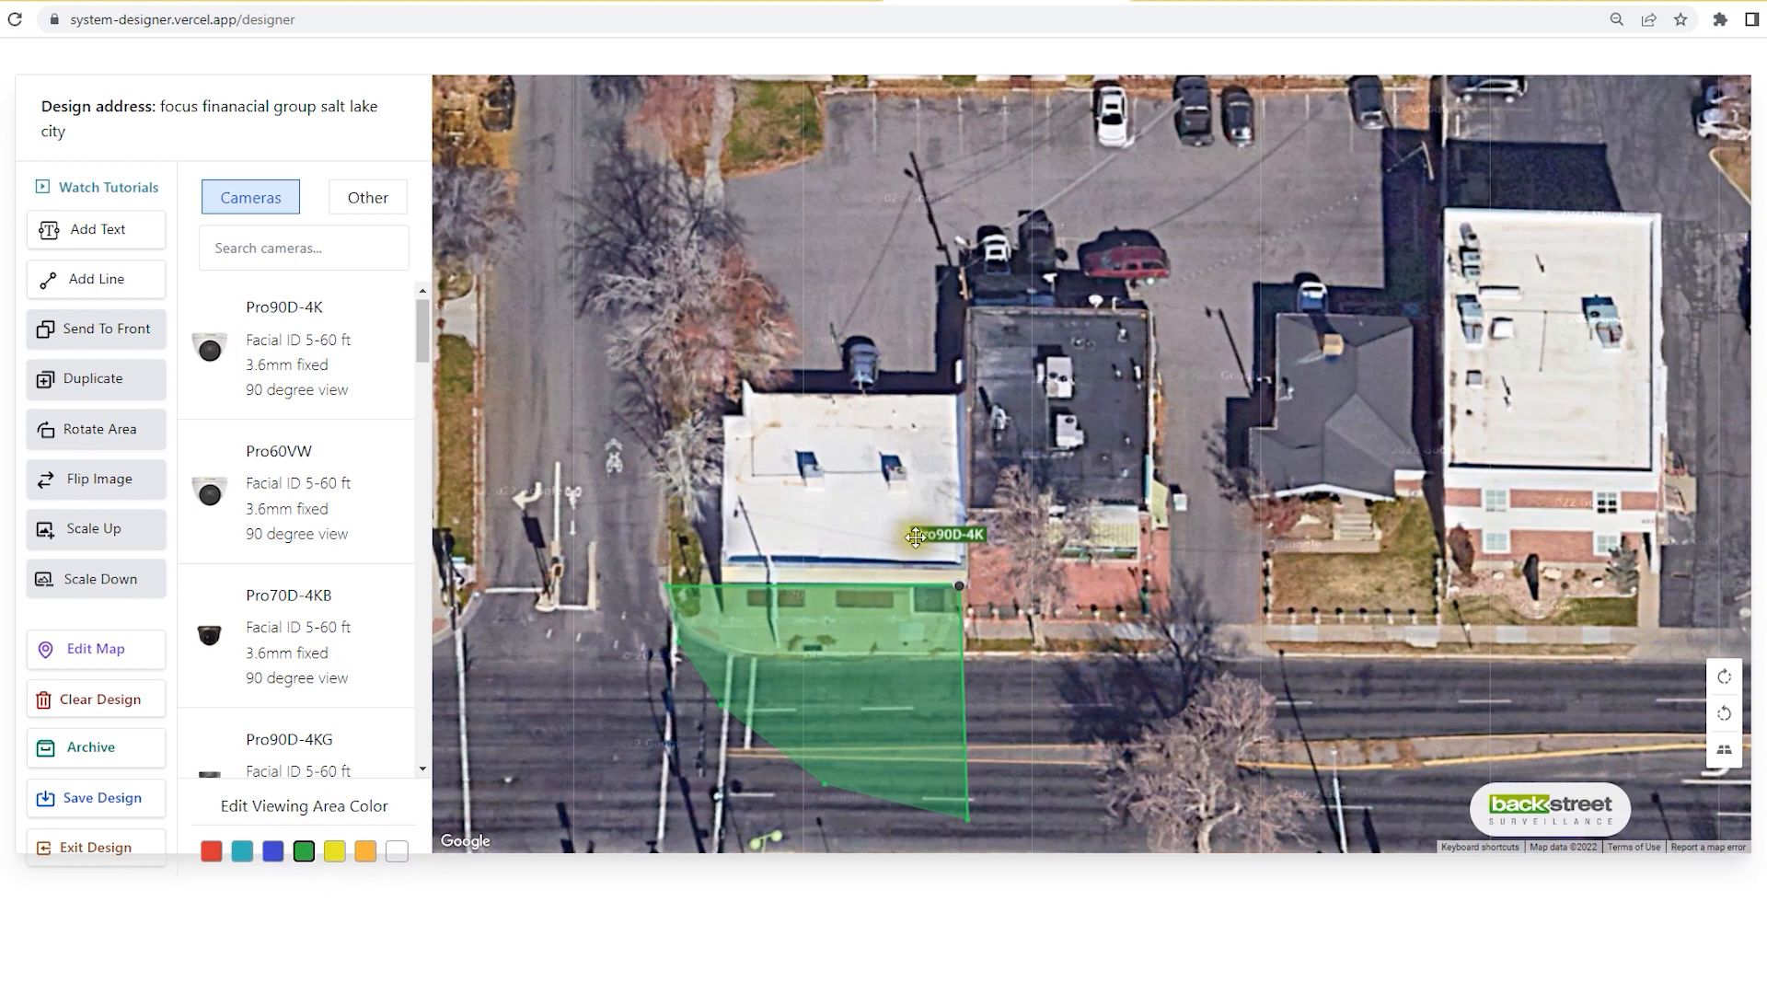
{"action": "left_click_drag", "start_coordinate": [914, 546], "coordinate": [851, 649]}
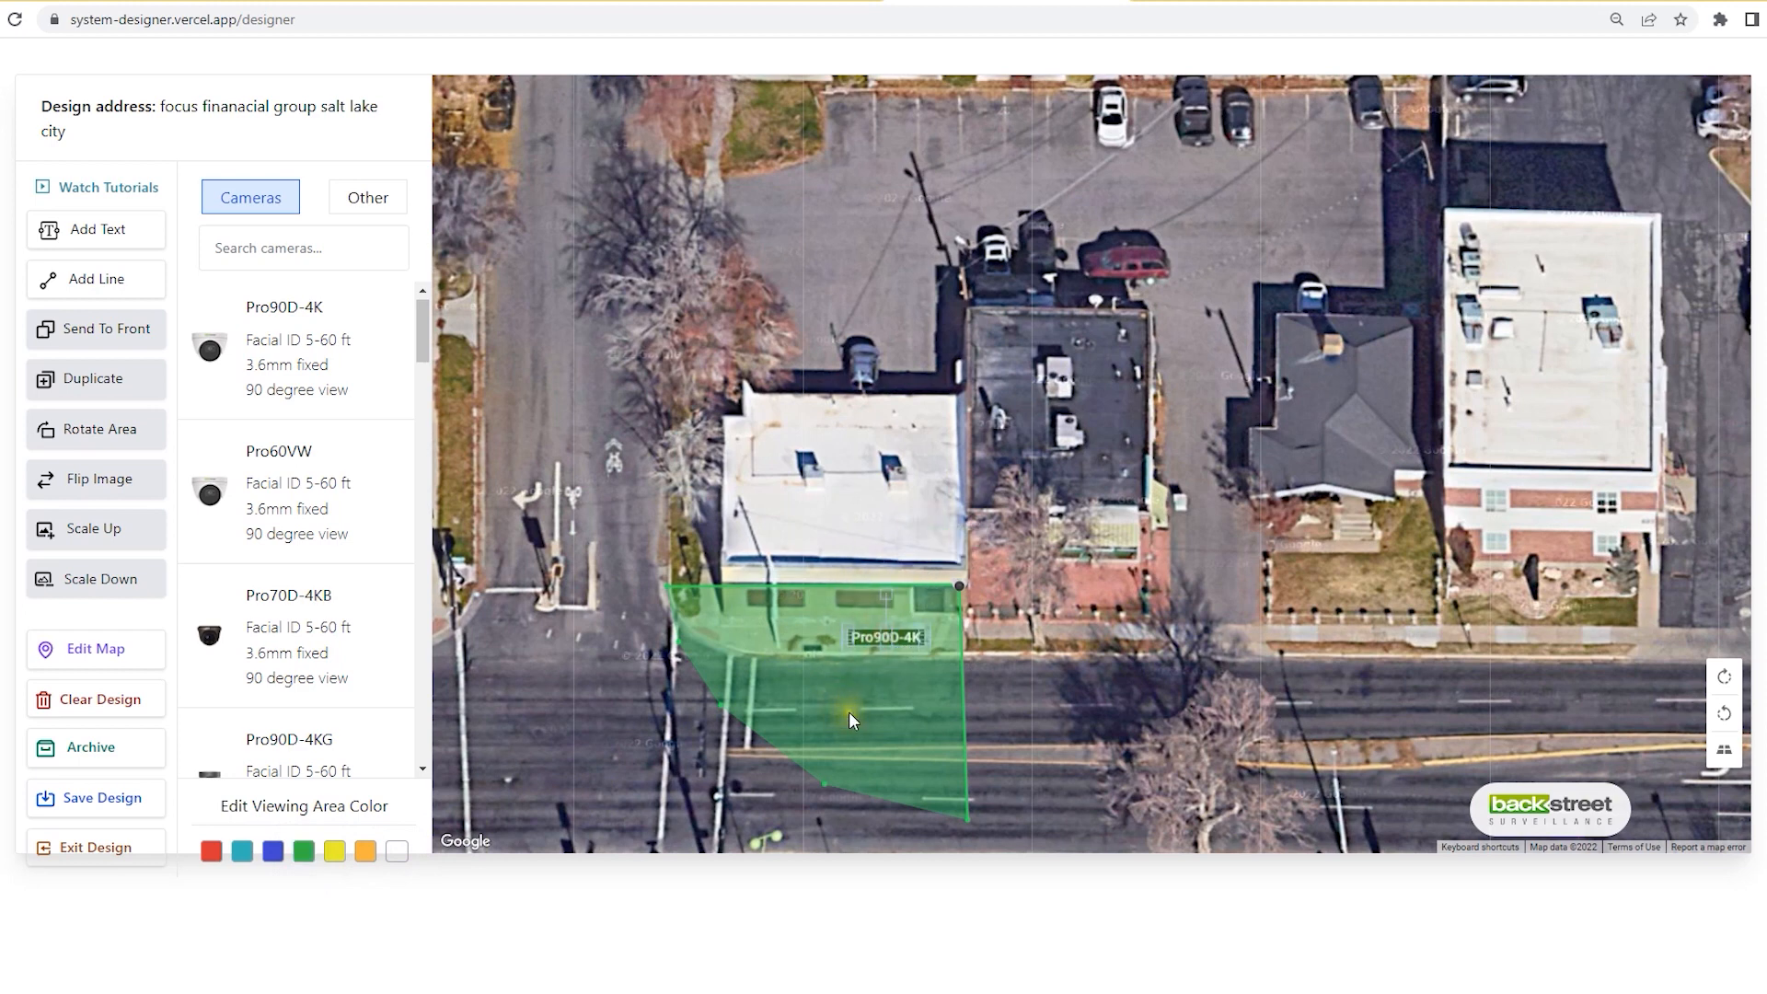
{"action": "left_click_drag", "start_coordinate": [304, 335], "coordinate": [719, 416]}
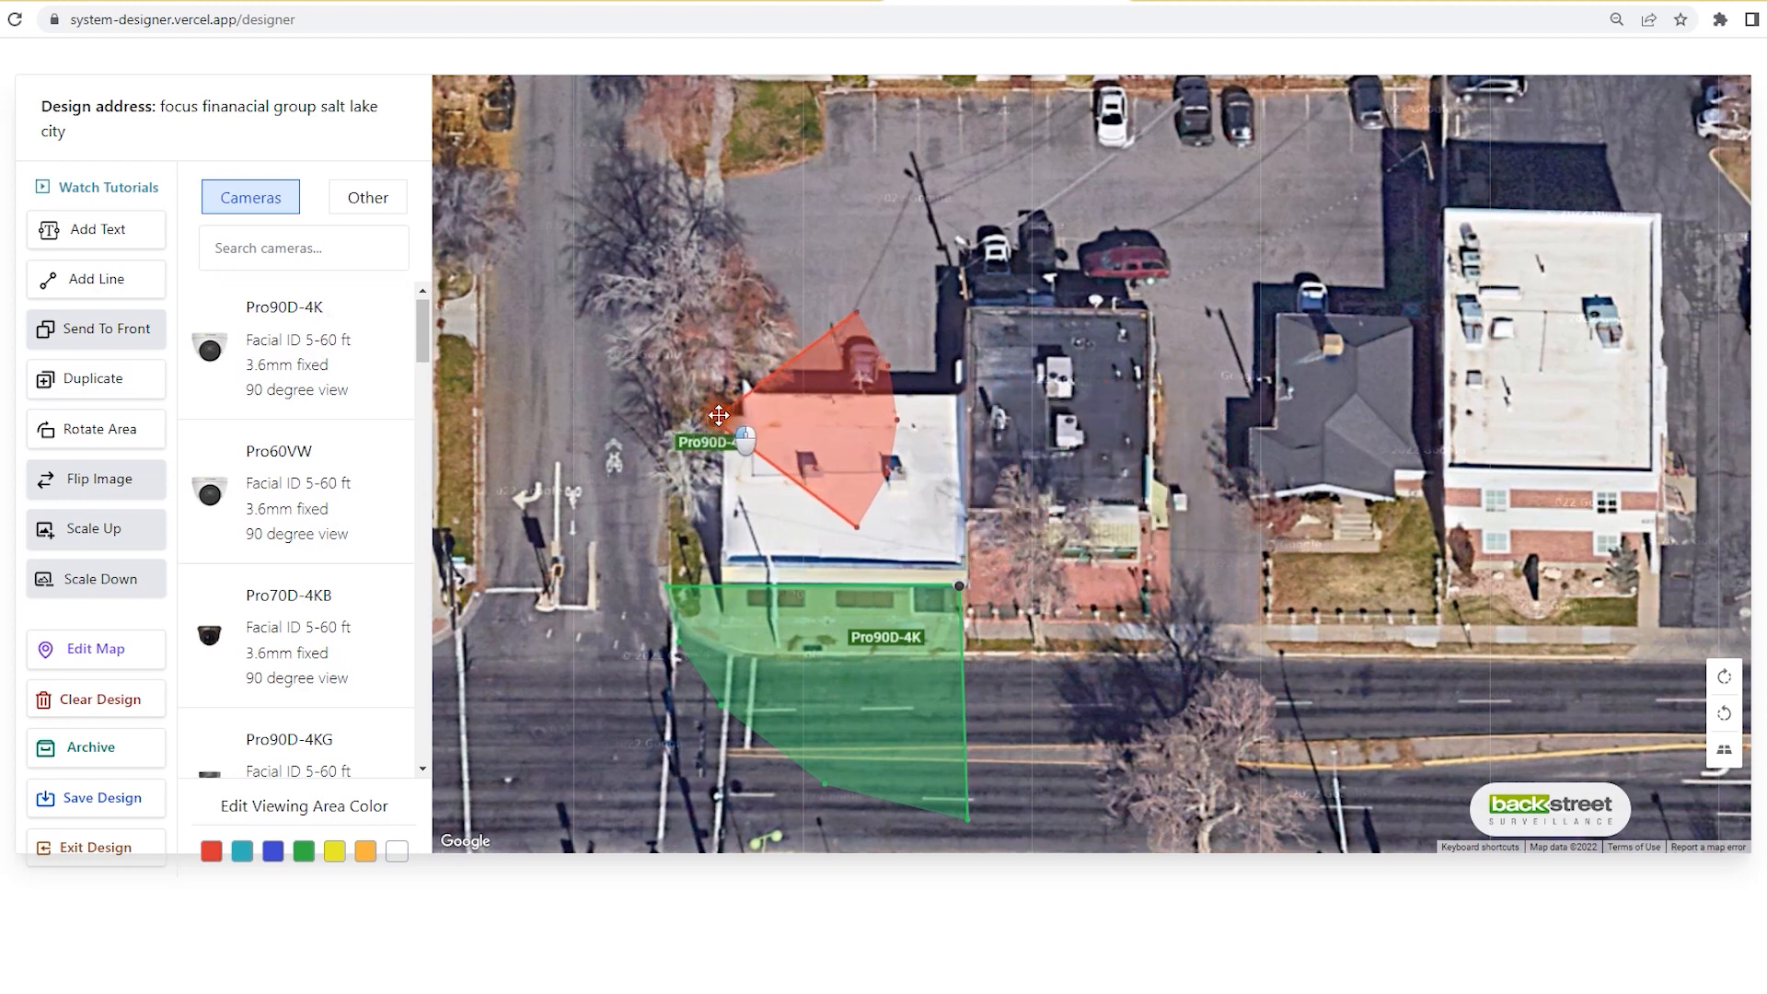
Step: Rotate the second camera's cone to face left and reshape it over the west lane
{"action": "left_click", "coordinate": [121, 430]}
{"action": "left_click", "coordinate": [121, 430]}
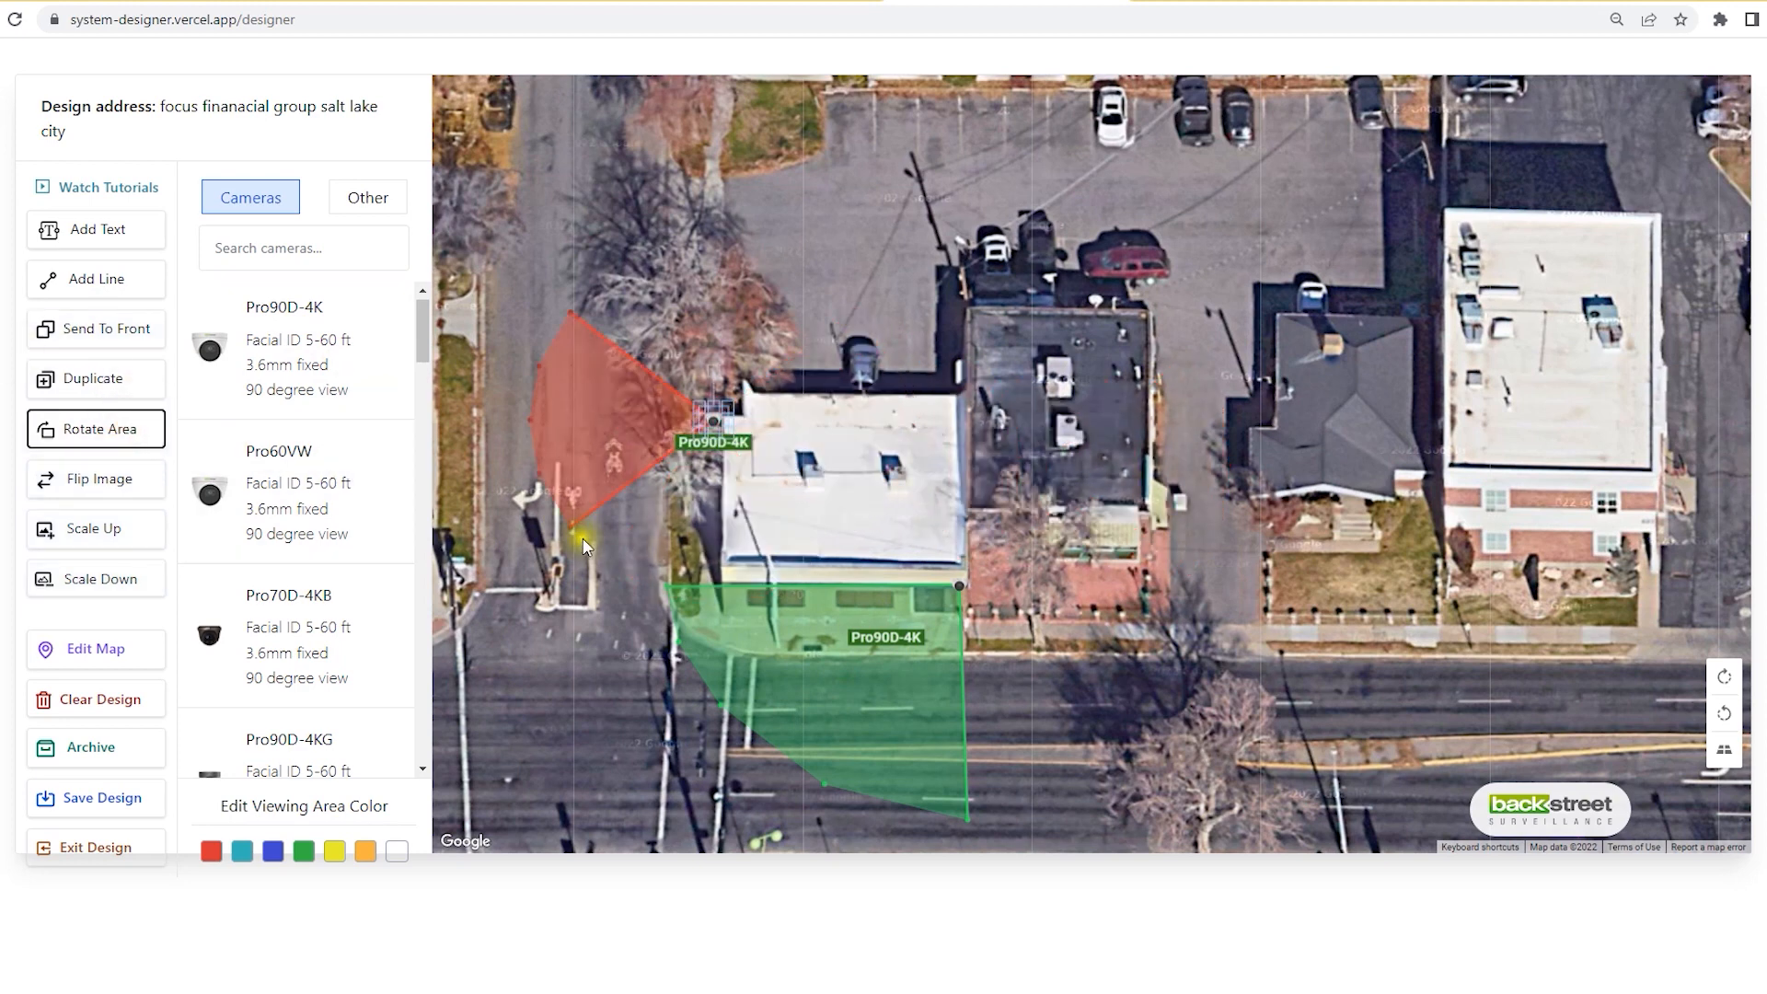
{"action": "left_click_drag", "start_coordinate": [570, 528], "coordinate": [720, 628]}
{"action": "left_click_drag", "start_coordinate": [715, 422], "coordinate": [721, 422]}
{"action": "left_click_drag", "start_coordinate": [577, 314], "coordinate": [534, 416]}
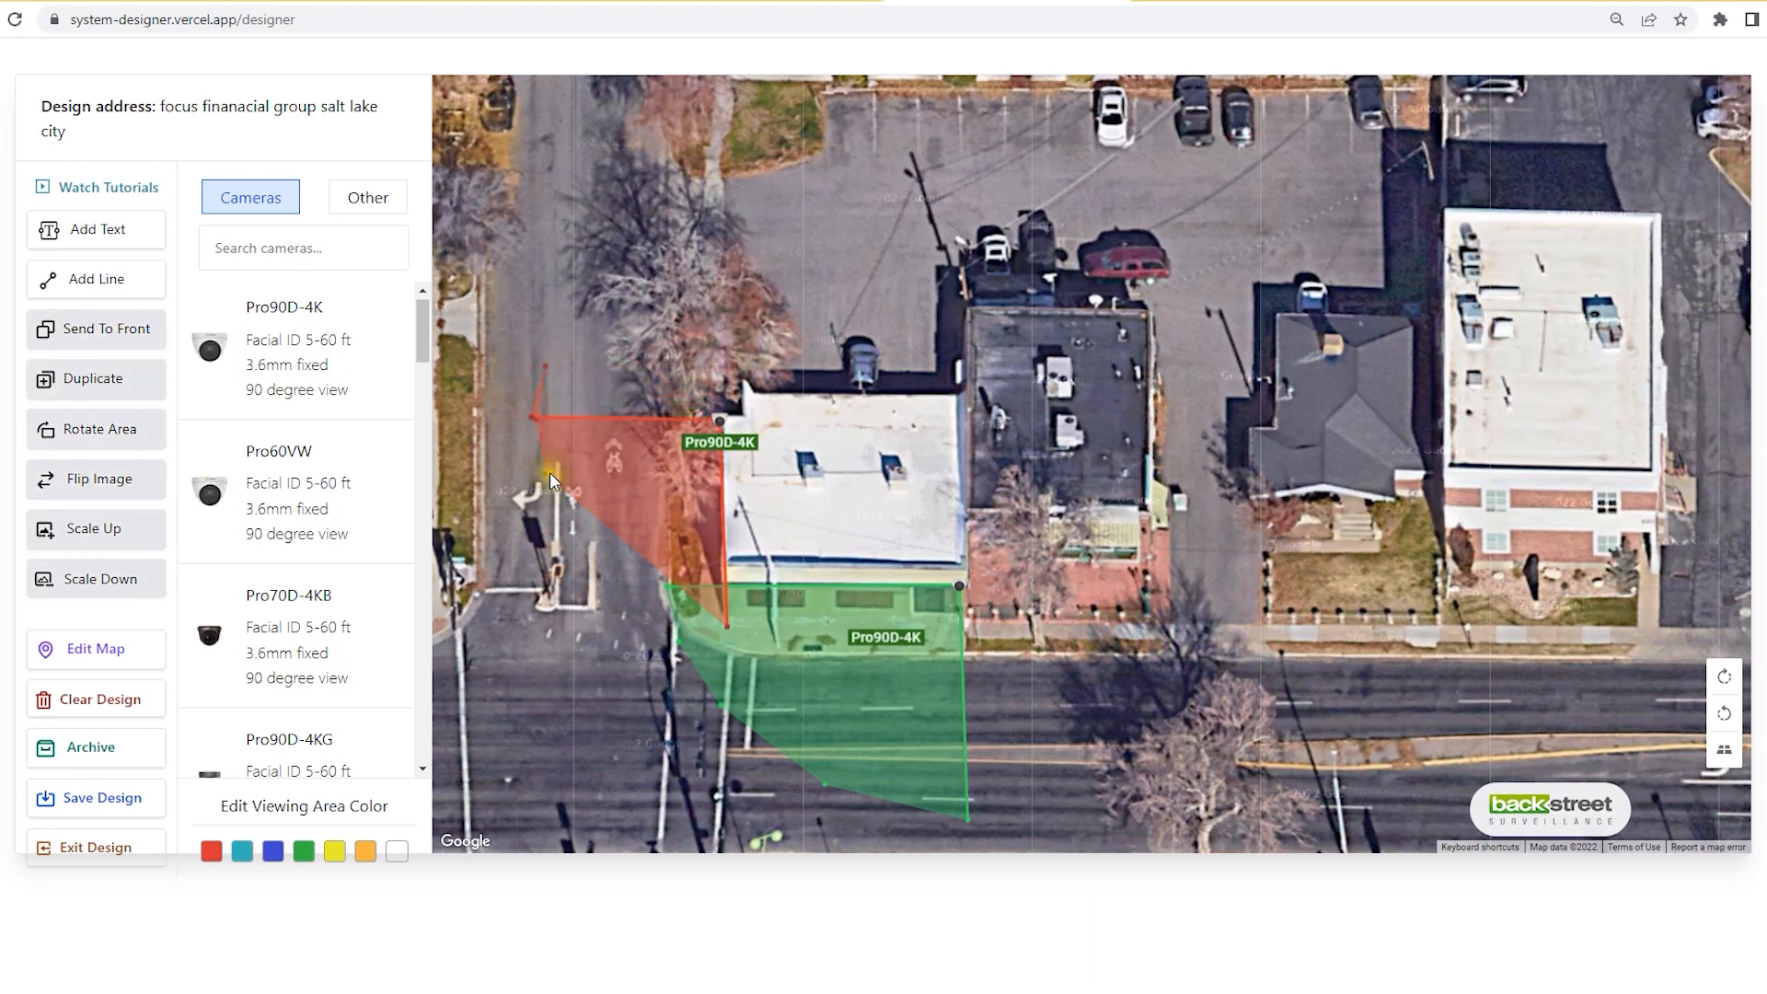
{"action": "left_click_drag", "start_coordinate": [547, 477], "coordinate": [635, 626]}
{"action": "left_click_drag", "start_coordinate": [535, 421], "coordinate": [538, 558]}
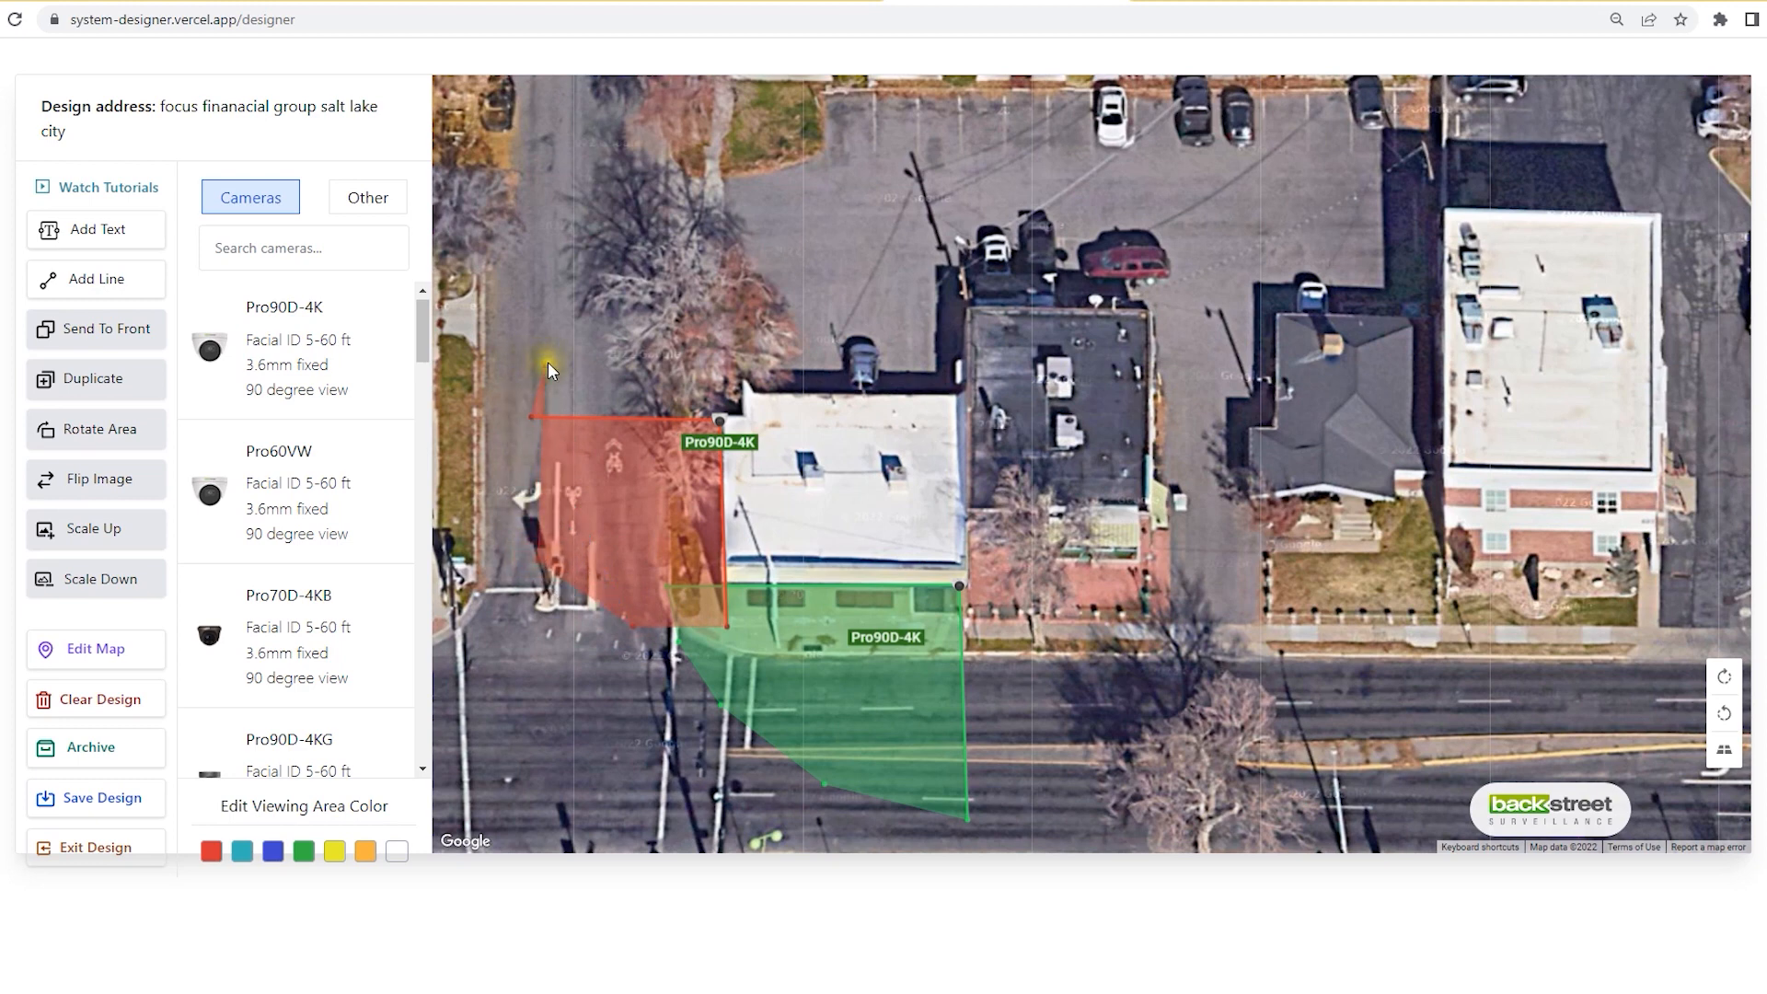
{"action": "left_click_drag", "start_coordinate": [540, 371], "coordinate": [513, 498]}
{"action": "left_click_drag", "start_coordinate": [565, 562], "coordinate": [564, 589]}
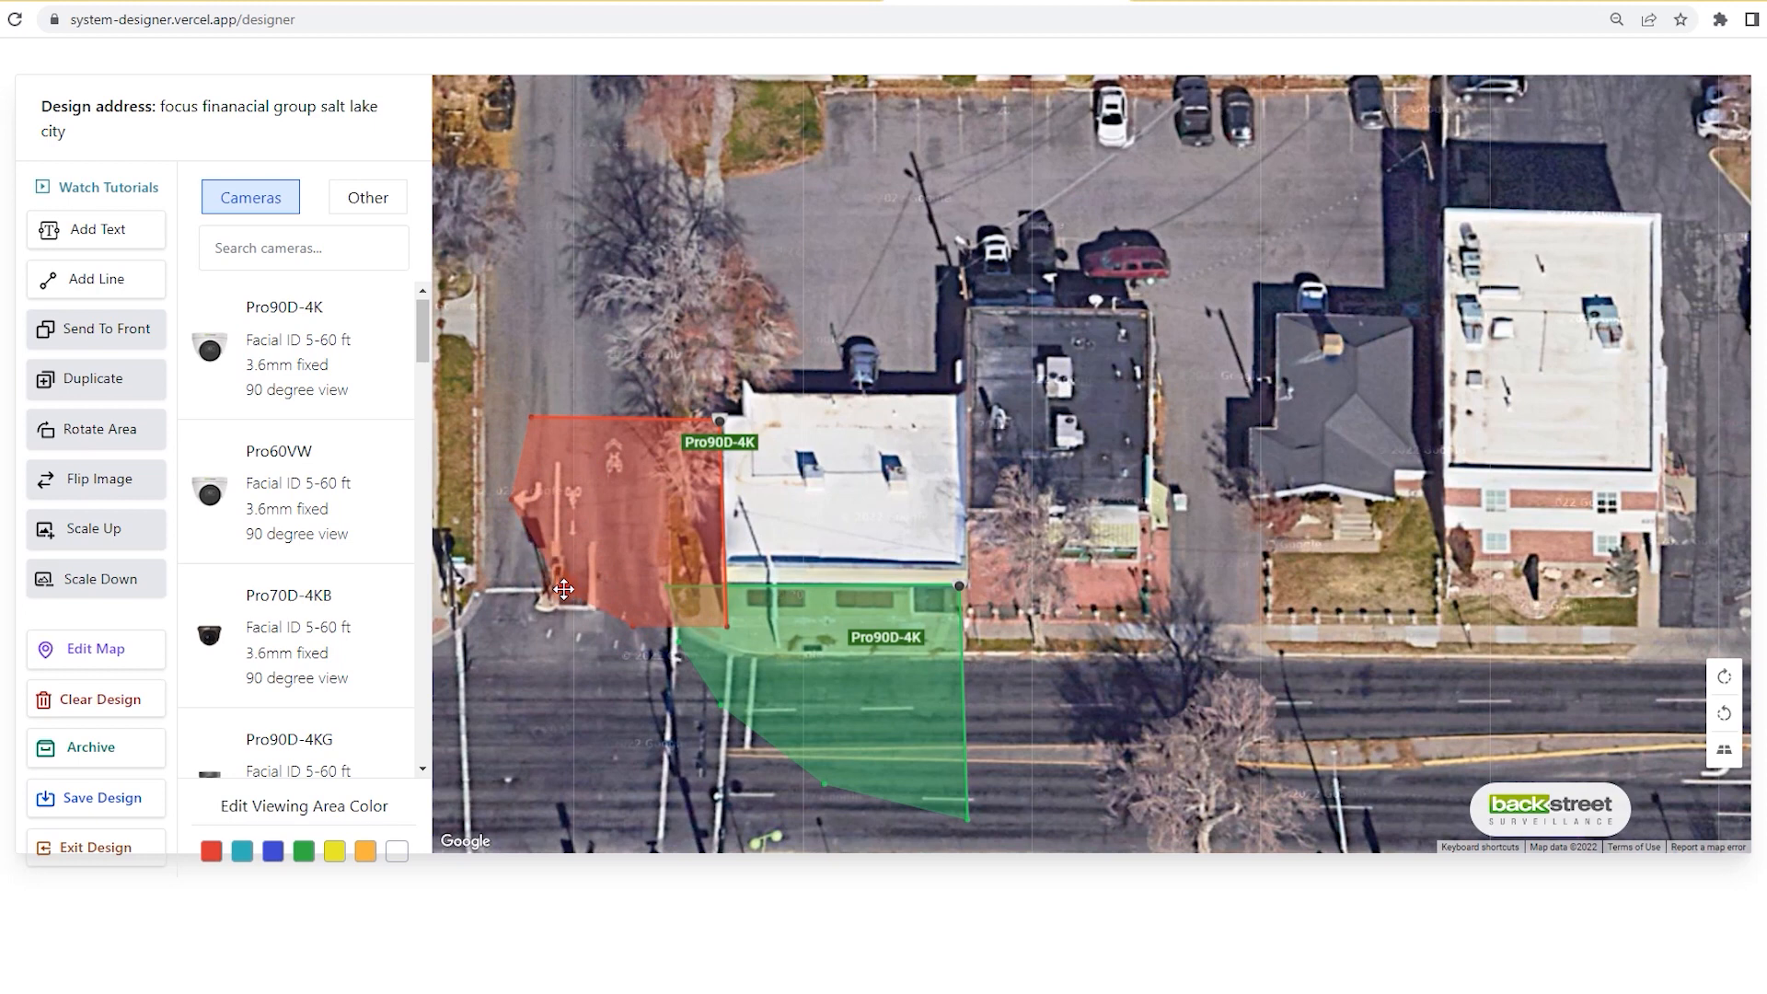
{"action": "left_click_drag", "start_coordinate": [720, 442], "coordinate": [657, 497]}
{"action": "left_click_drag", "start_coordinate": [727, 626], "coordinate": [720, 626]}
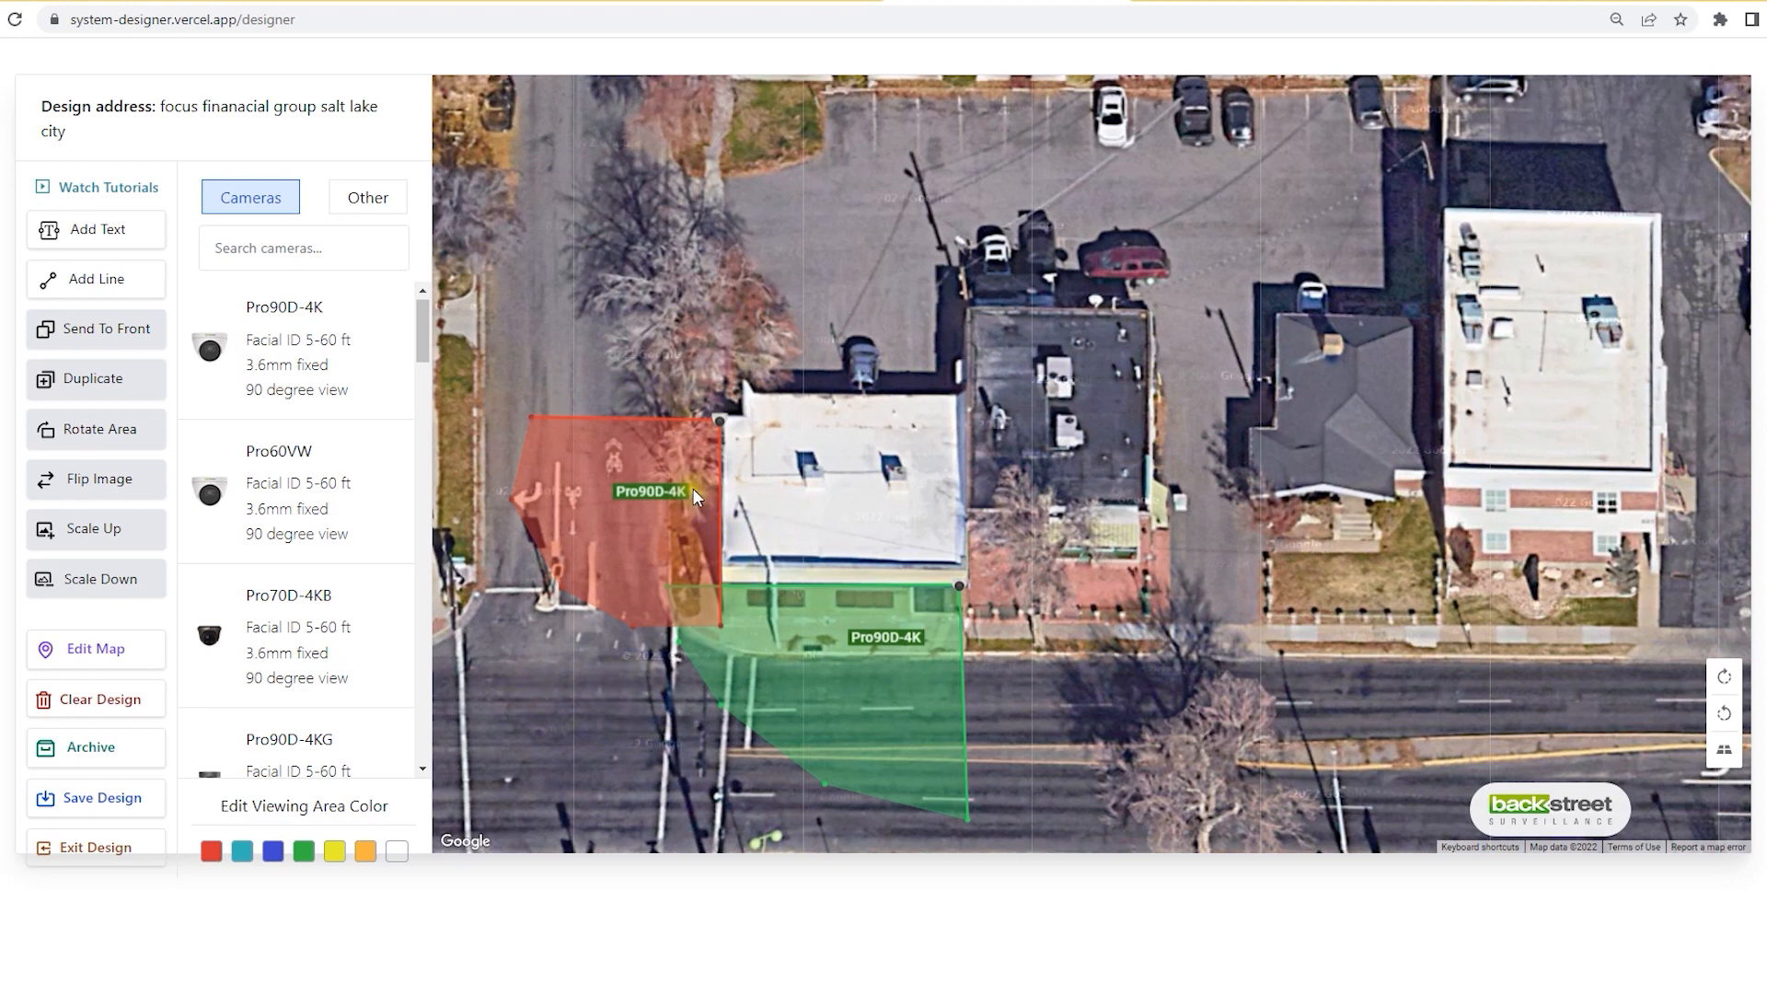
Step: Change the second camera's viewing area colour to yellow
{"action": "left_click", "coordinate": [724, 423]}
{"action": "left_click", "coordinate": [361, 853]}
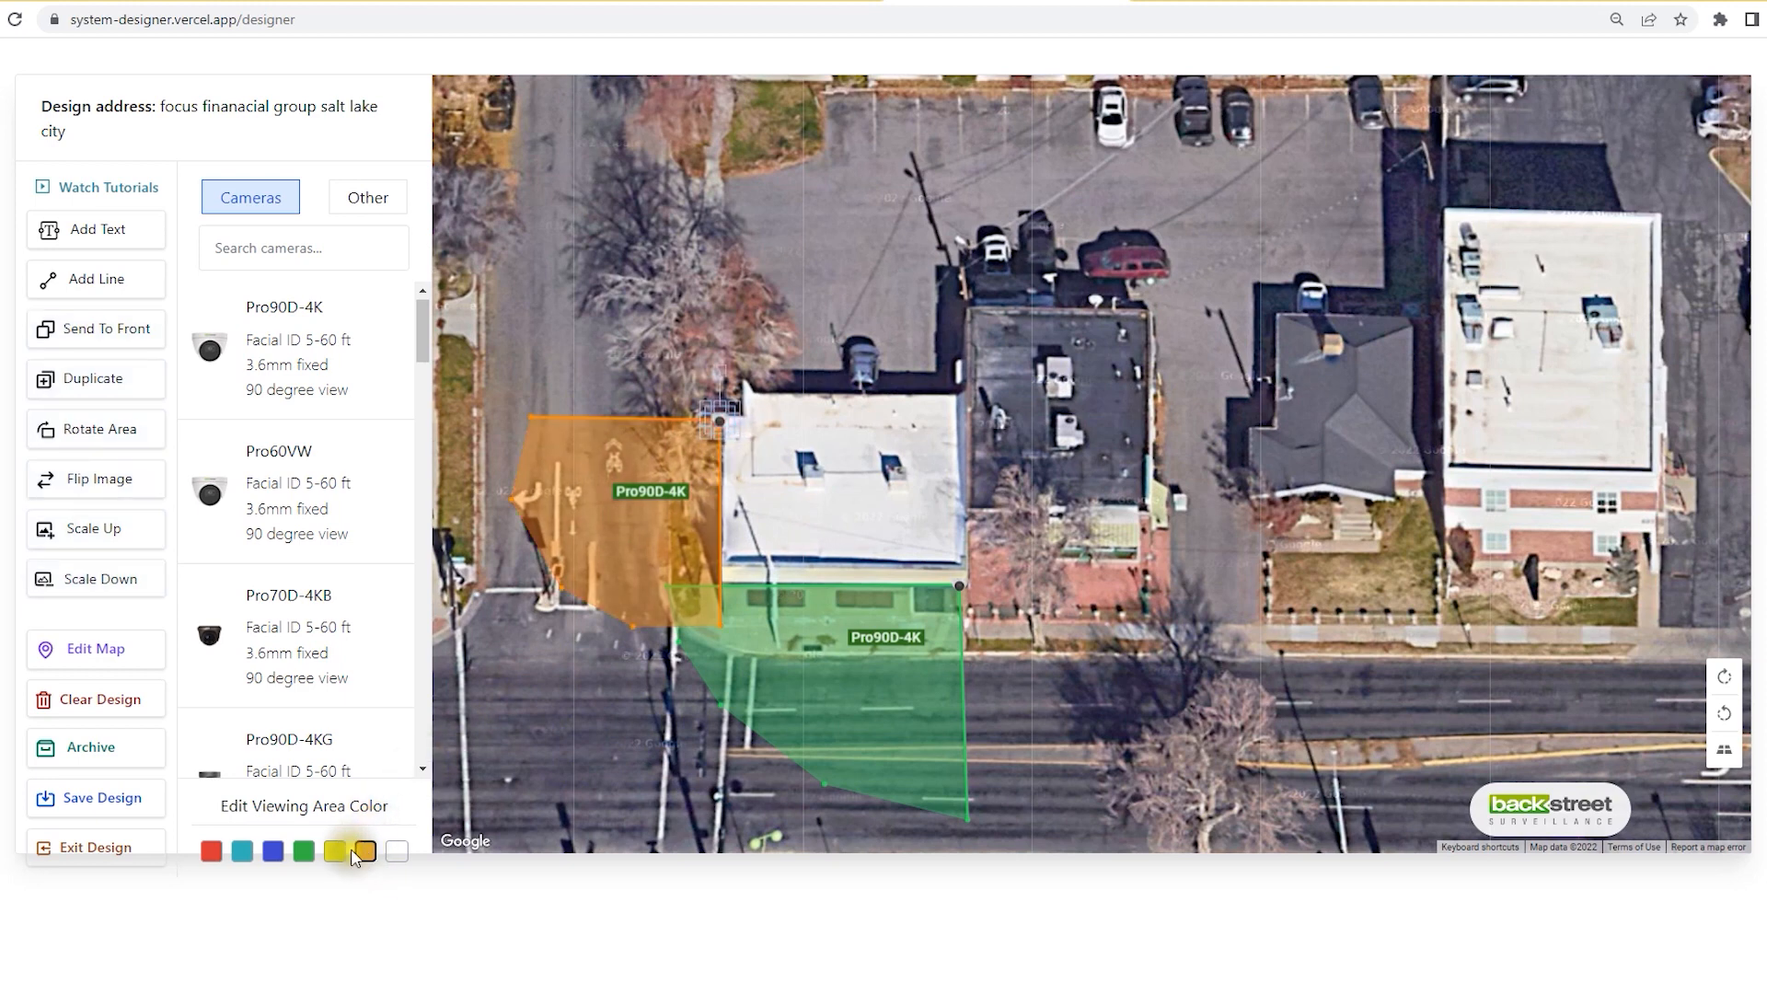
{"action": "left_click", "coordinate": [334, 851]}
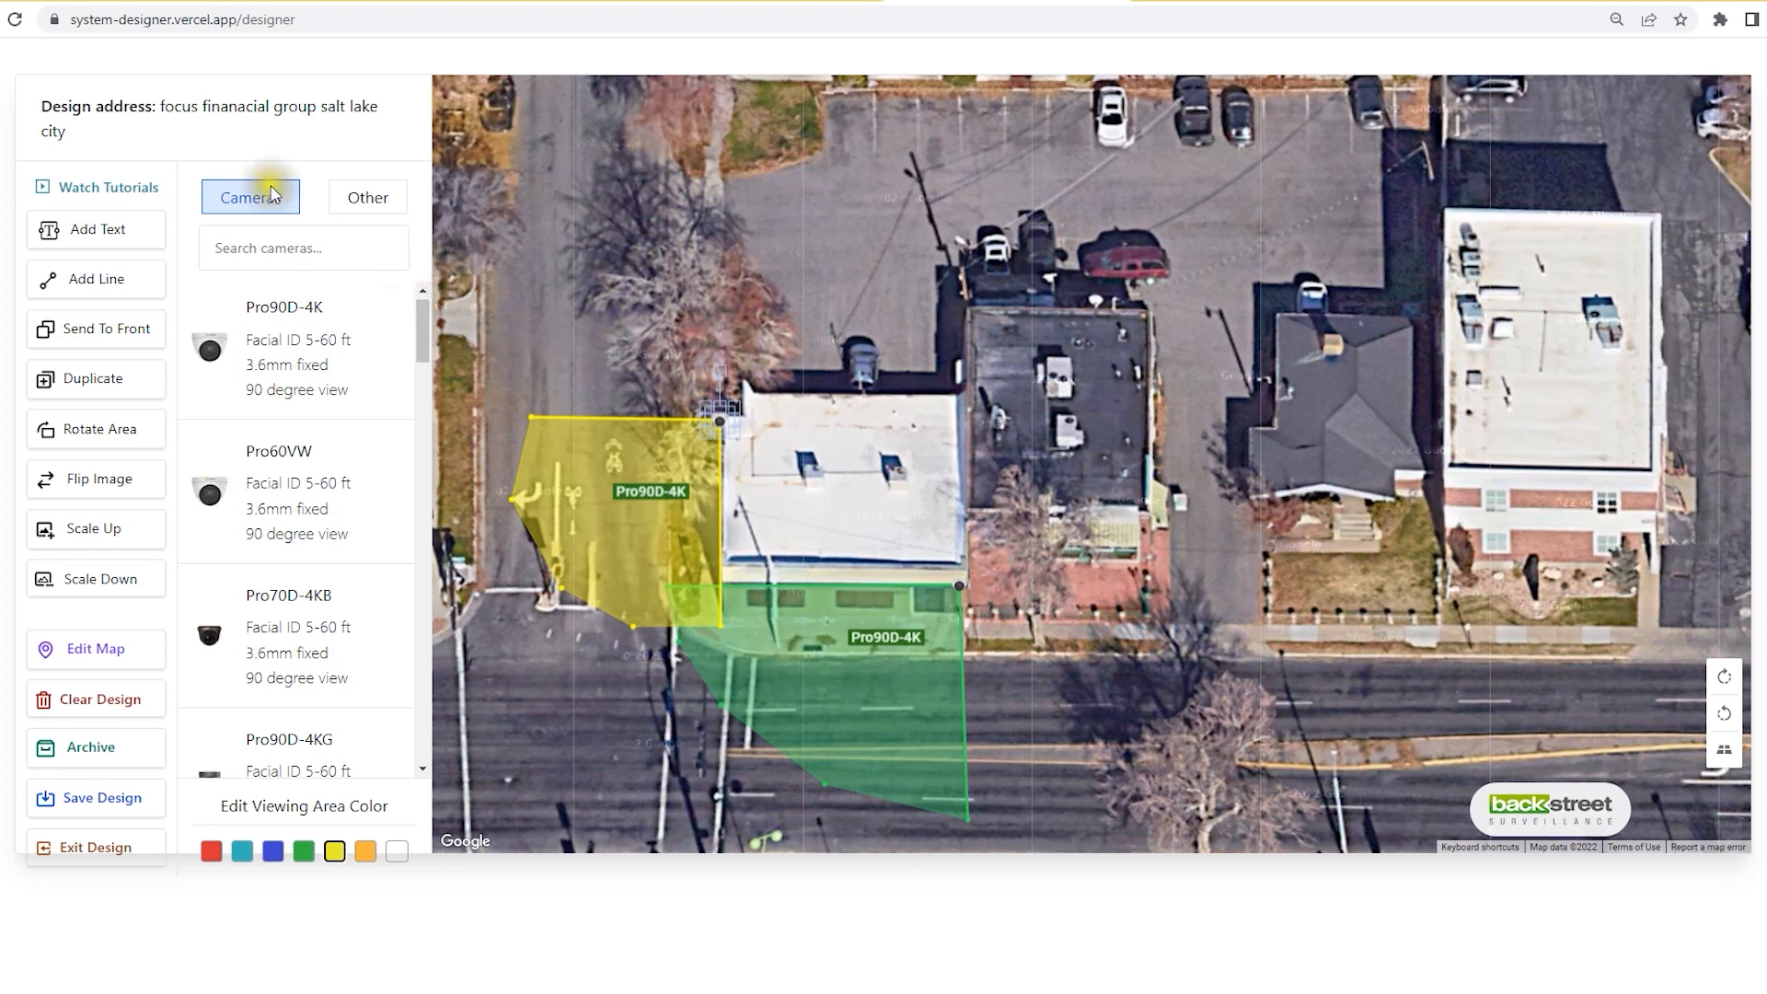
Step: Search 'pro90mz', add a Pro90MZ camera, and move it to the building's rear corner
{"action": "left_click", "coordinate": [269, 247]}
{"action": "type", "text": "pro"}
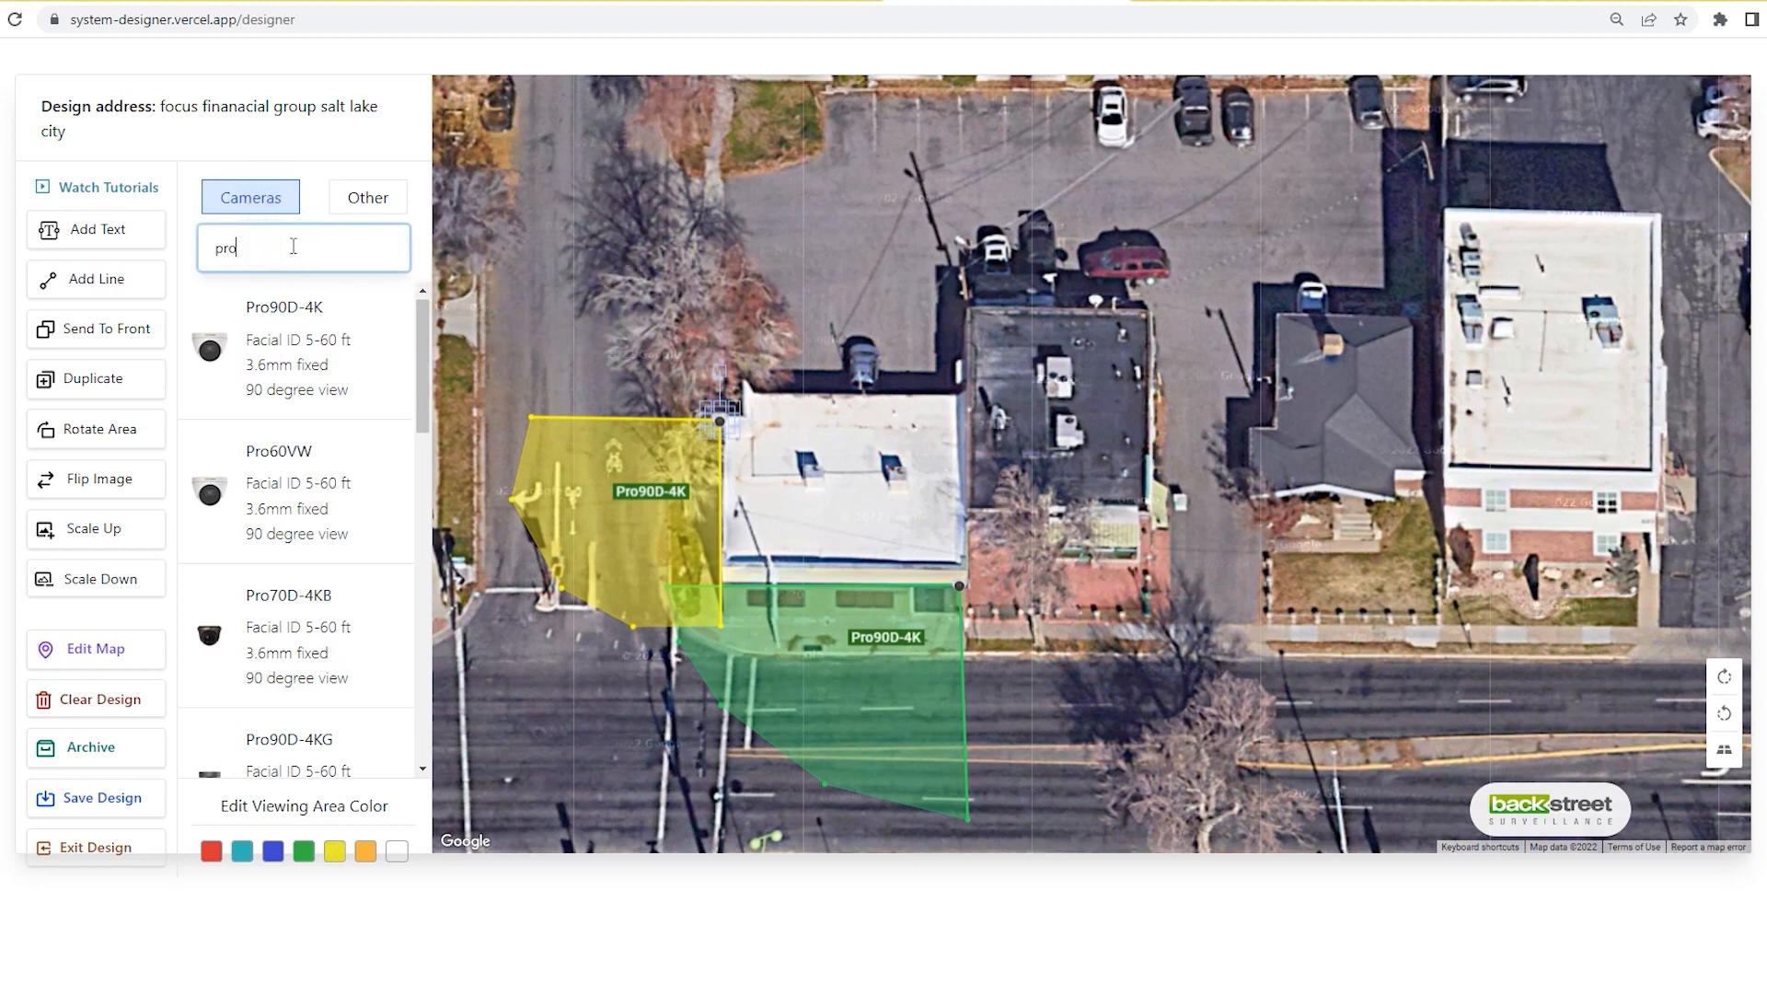
{"action": "type", "text": "90mz"}
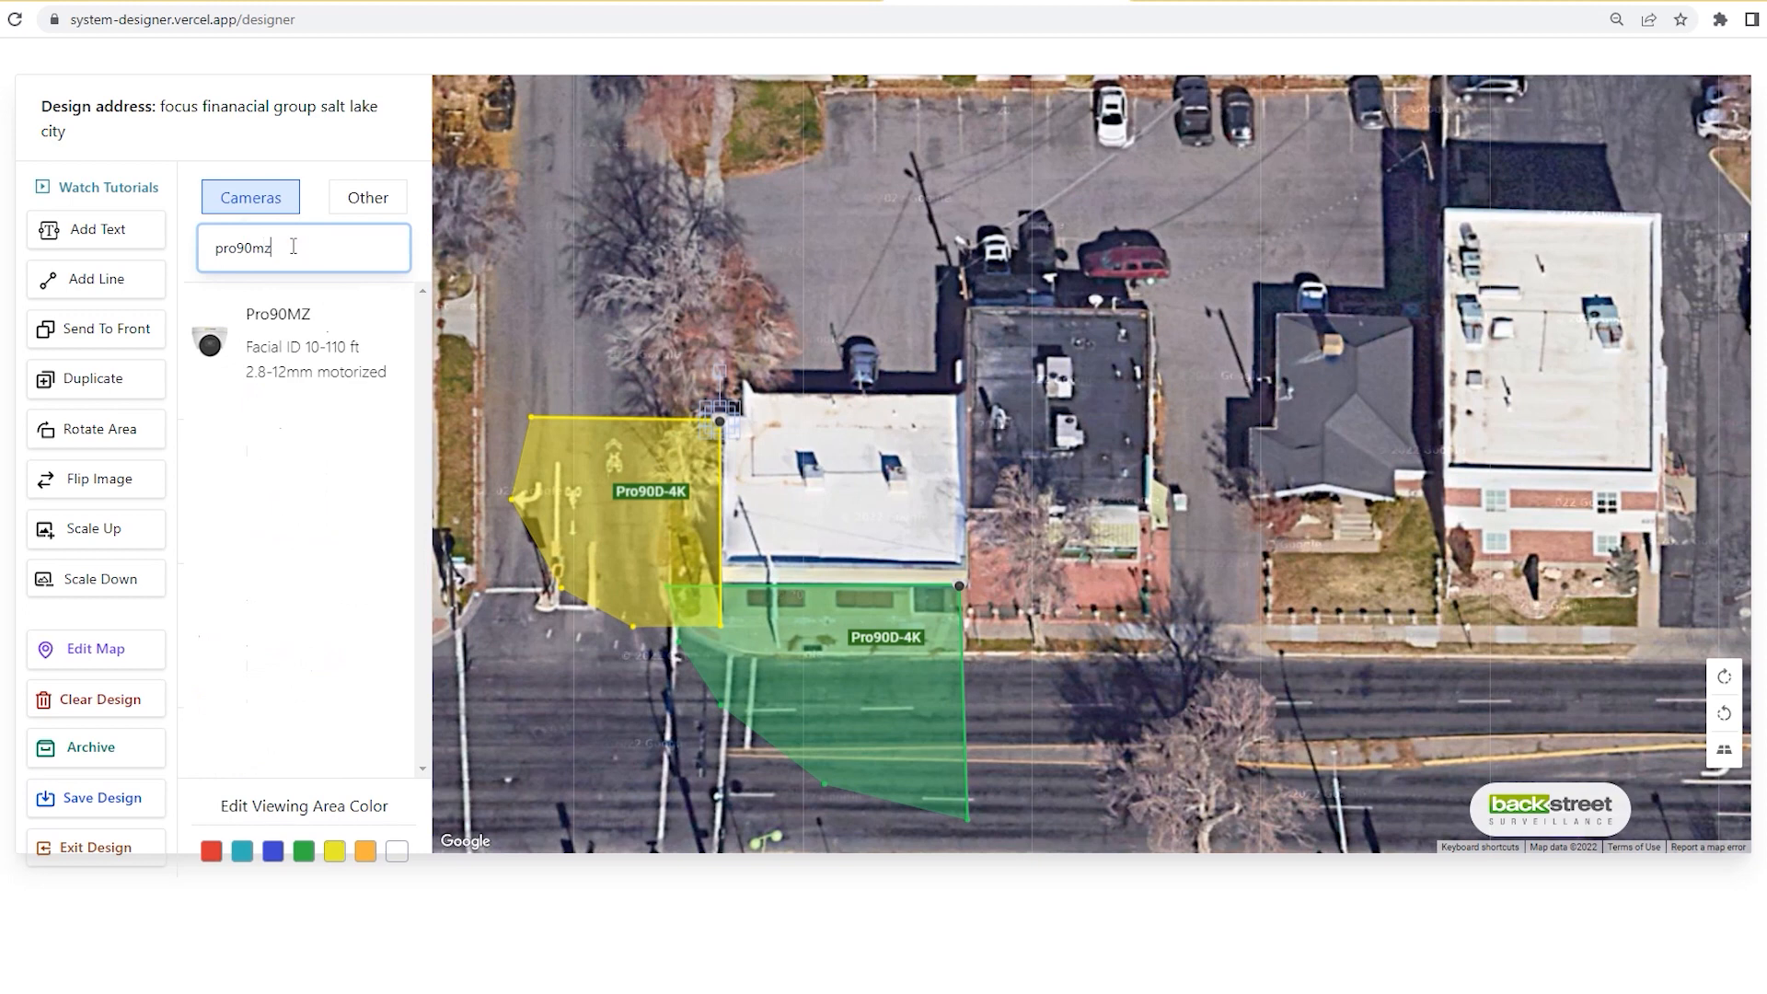
{"action": "left_click", "coordinate": [276, 333]}
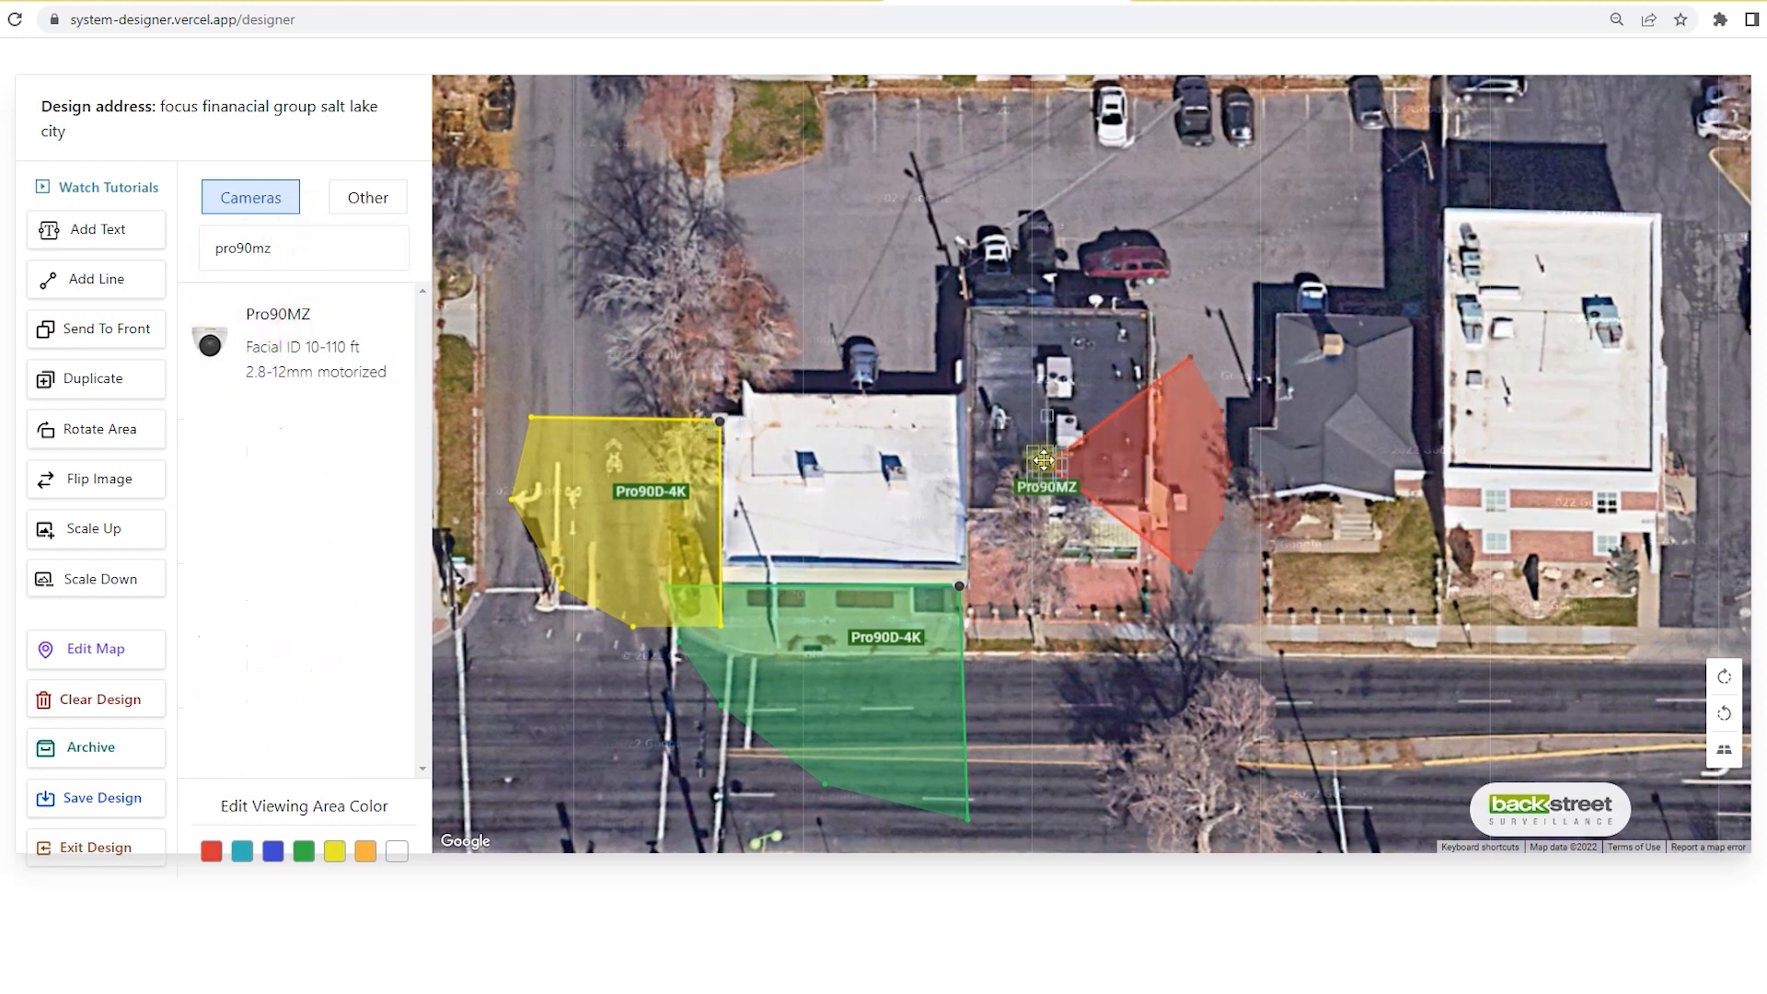
{"action": "left_click_drag", "start_coordinate": [1047, 465], "coordinate": [953, 382]}
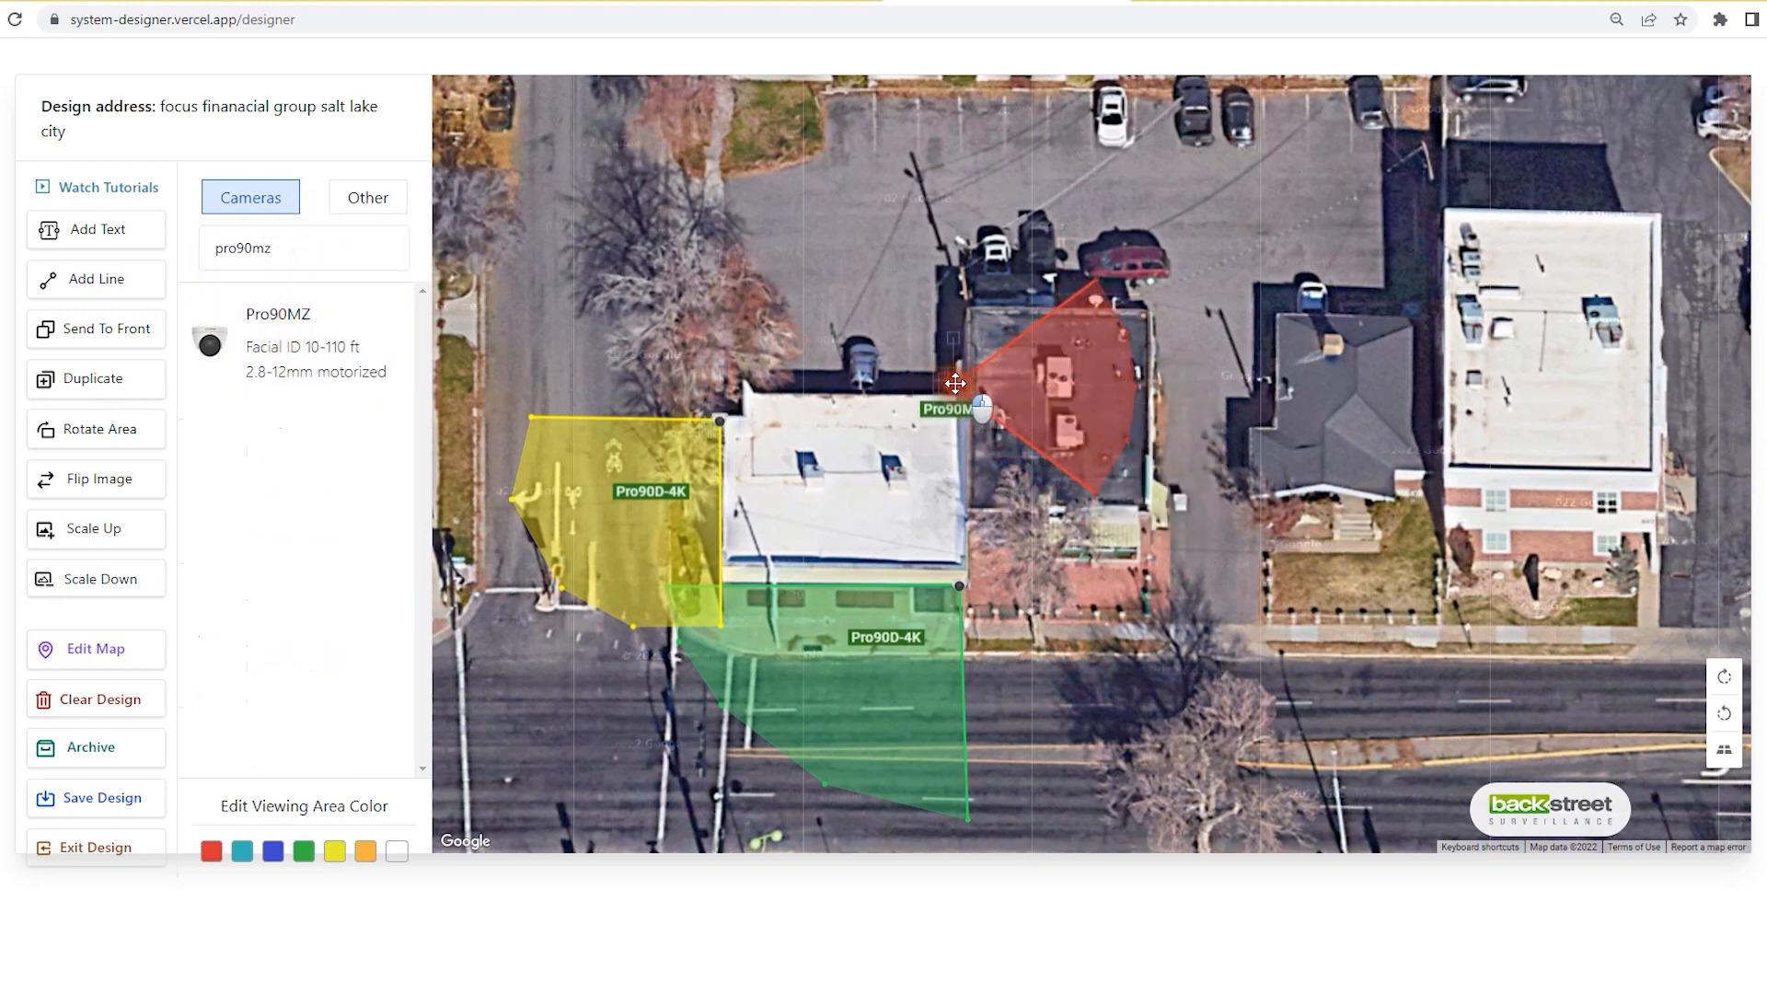
Step: Rotate the Pro90MZ cone and stretch it over the rear parking lot, label centred inside
{"action": "left_click", "coordinate": [81, 429]}
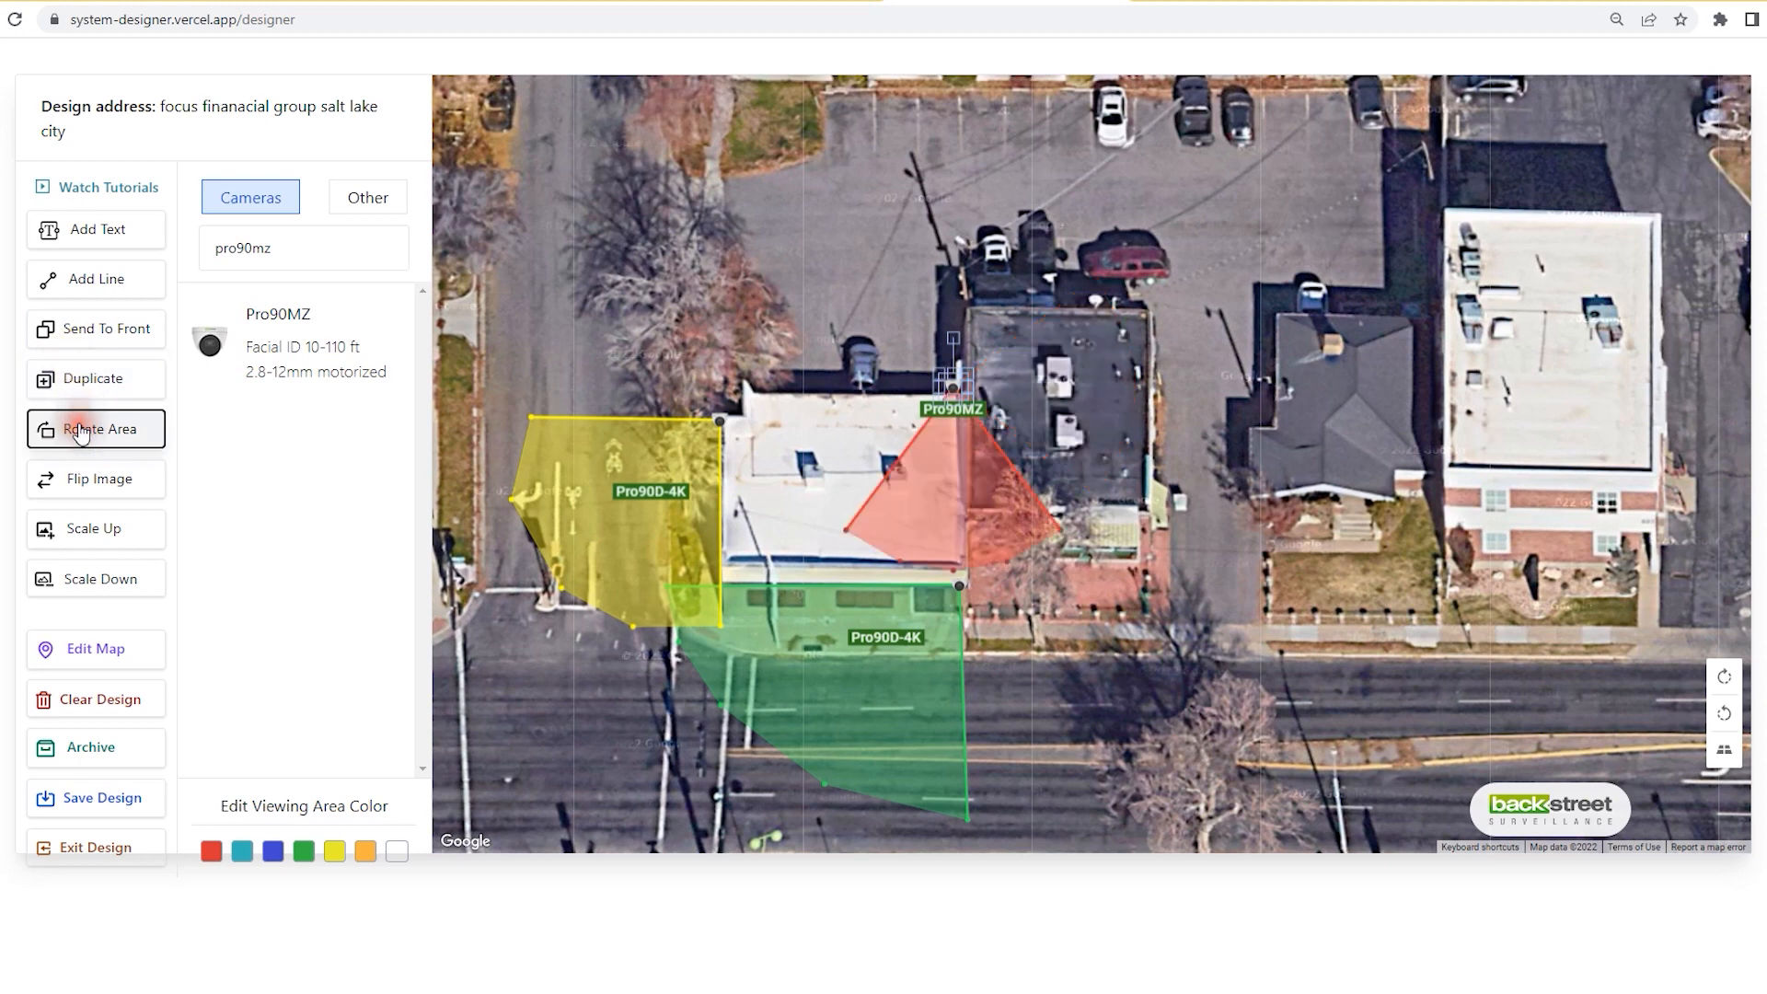
{"action": "left_click", "coordinate": [81, 429]}
{"action": "left_click_drag", "start_coordinate": [813, 281], "coordinate": [957, 140]}
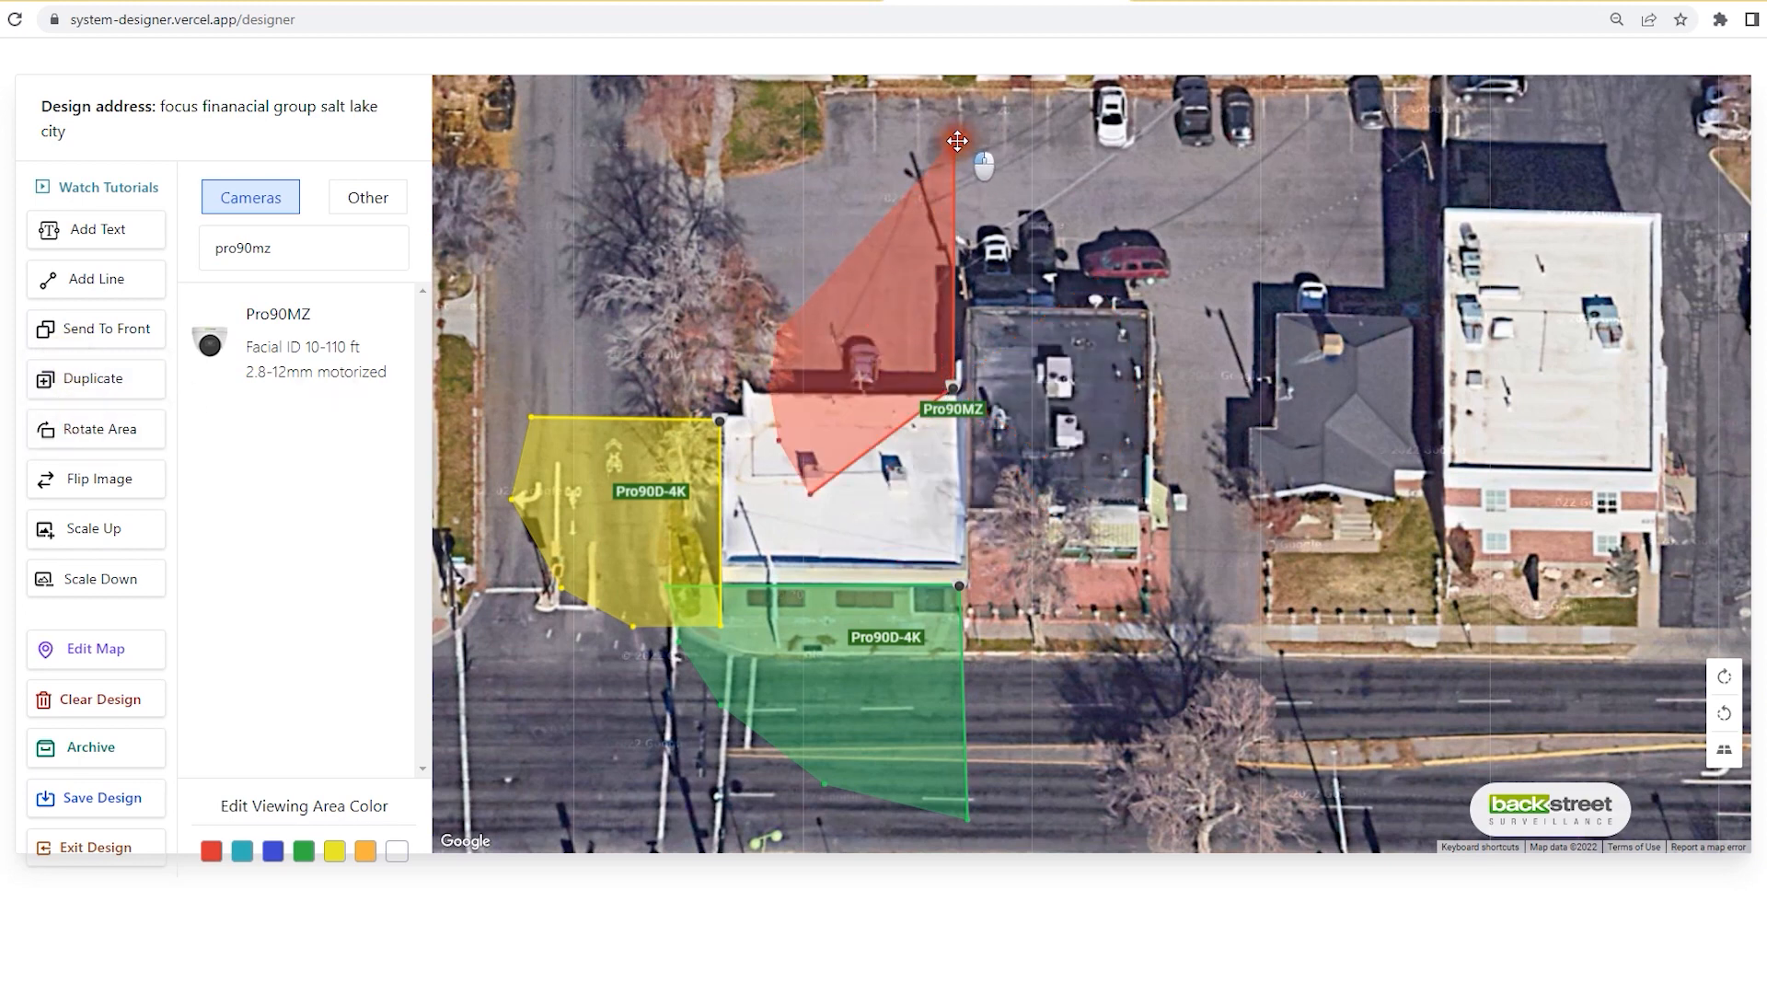
{"action": "left_click_drag", "start_coordinate": [810, 493], "coordinate": [700, 274]}
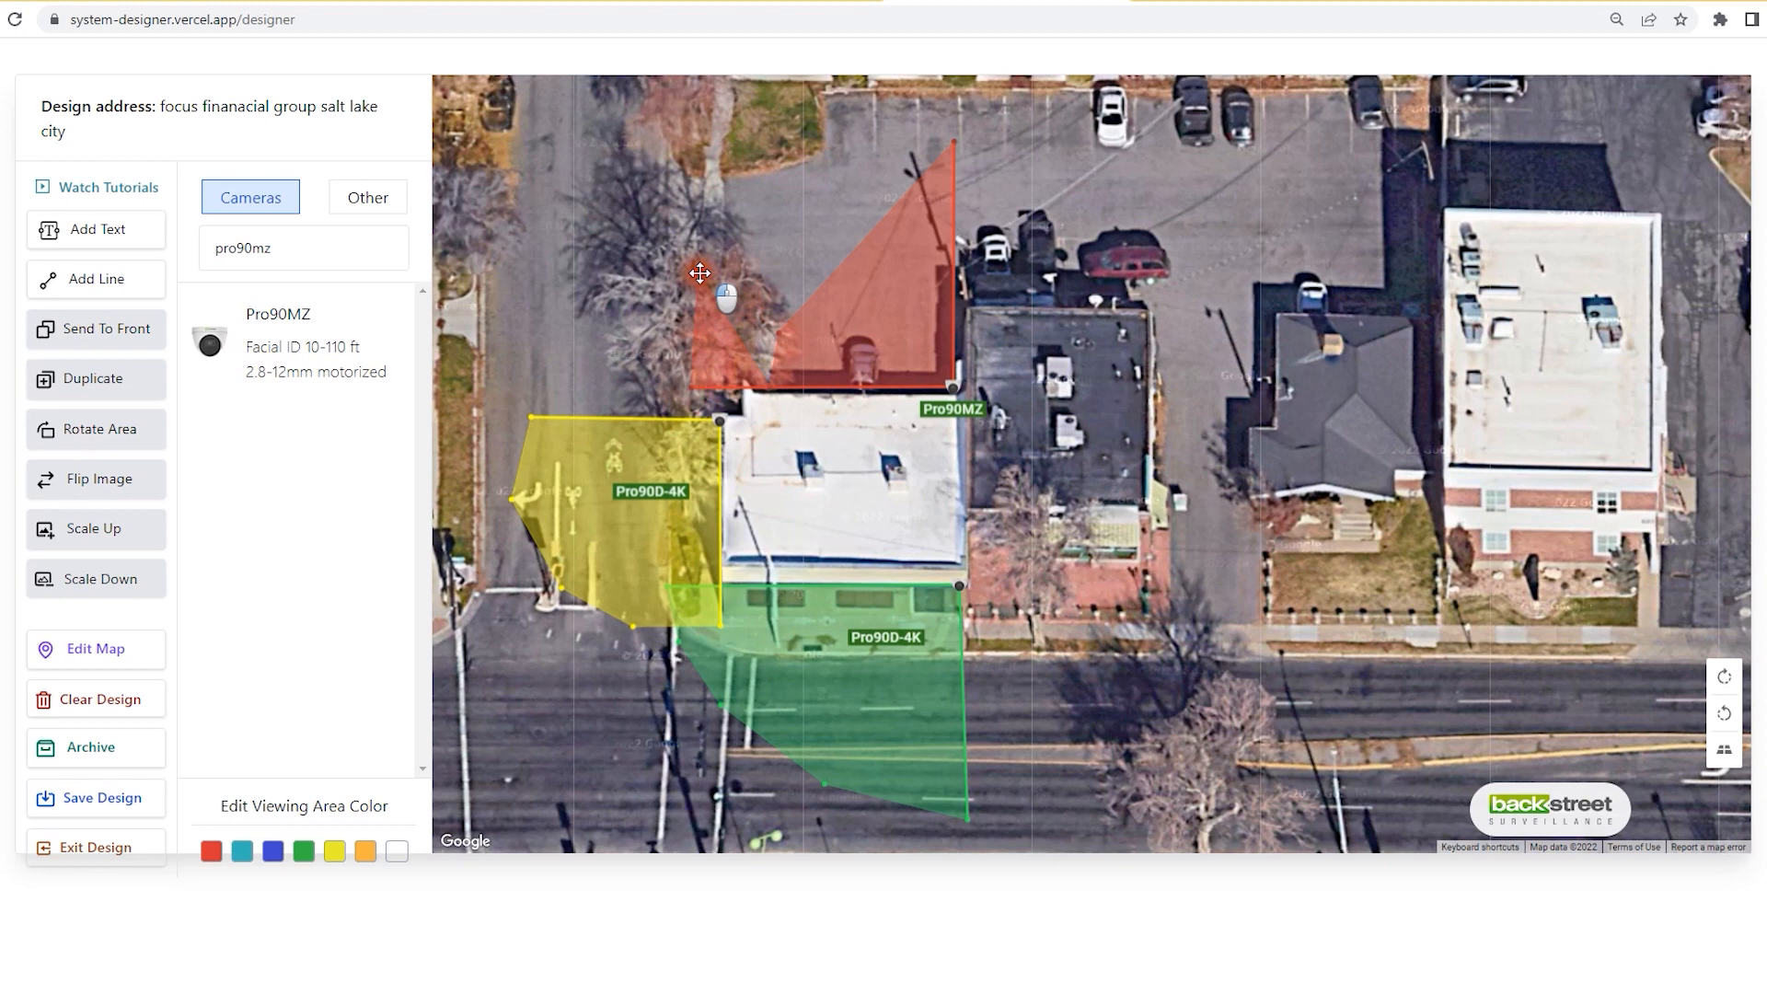
{"action": "left_click_drag", "start_coordinate": [762, 312], "coordinate": [734, 171]}
{"action": "left_click_drag", "start_coordinate": [778, 332], "coordinate": [816, 136]}
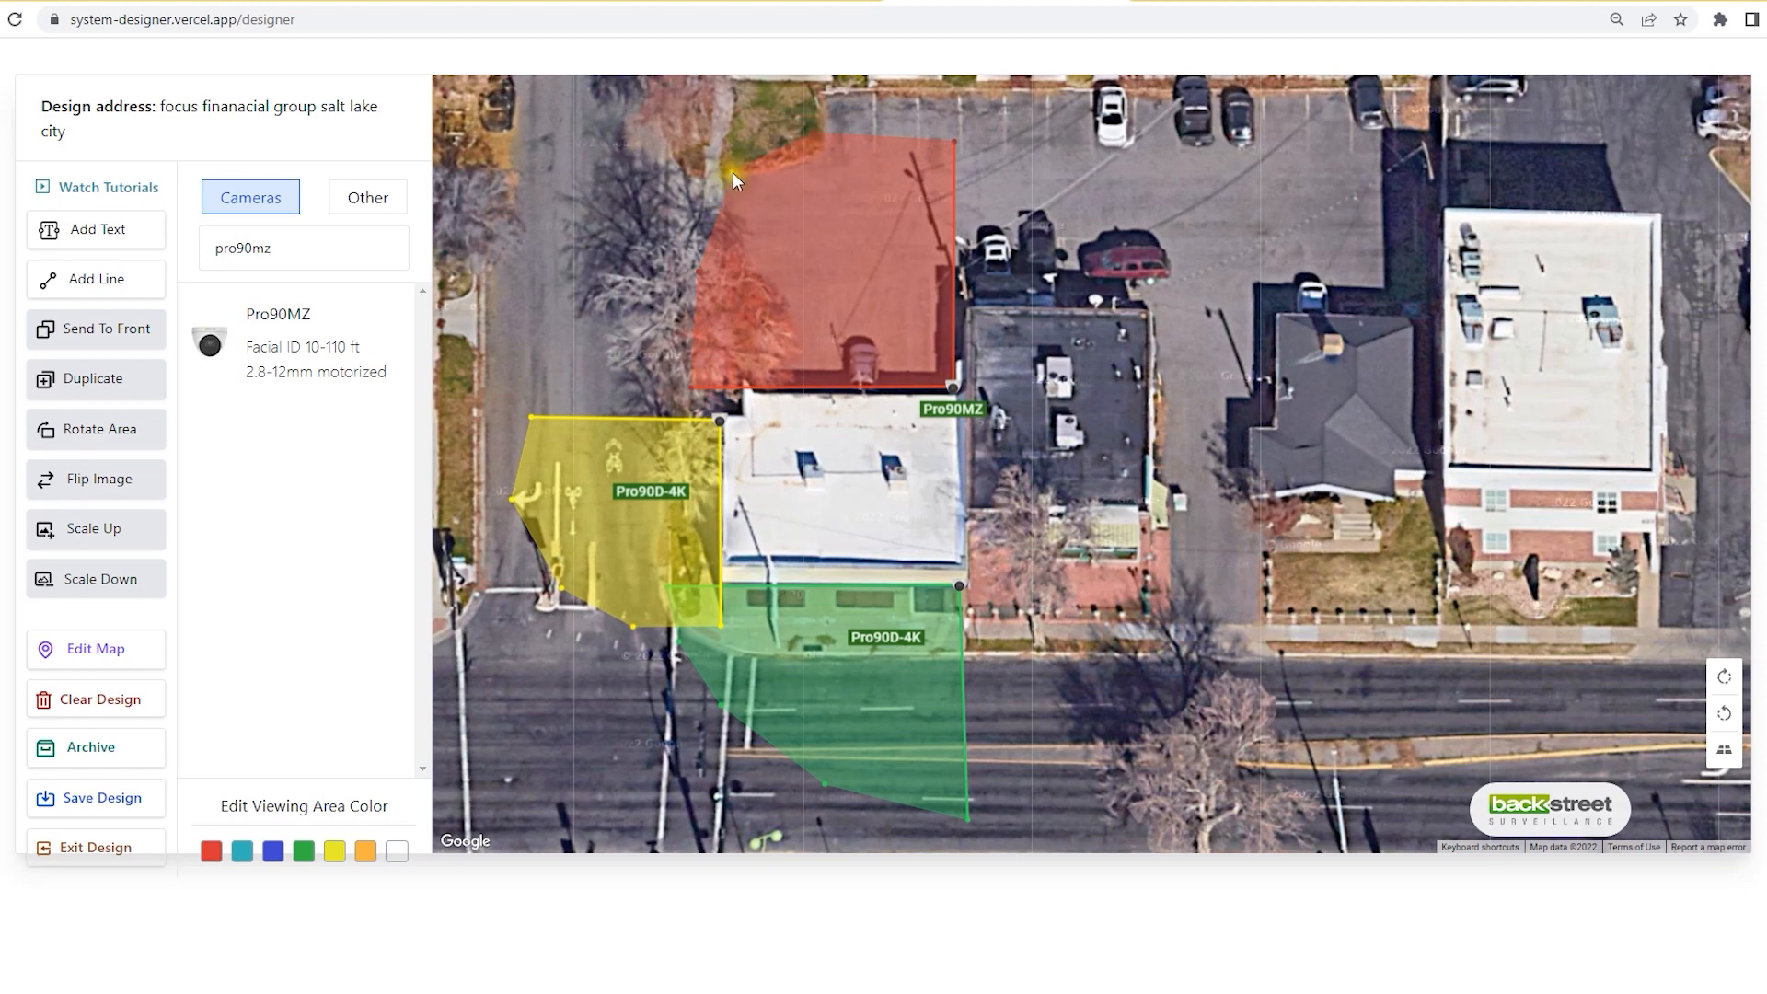
{"action": "left_click_drag", "start_coordinate": [735, 172], "coordinate": [704, 169]}
{"action": "left_click_drag", "start_coordinate": [701, 269], "coordinate": [664, 281]}
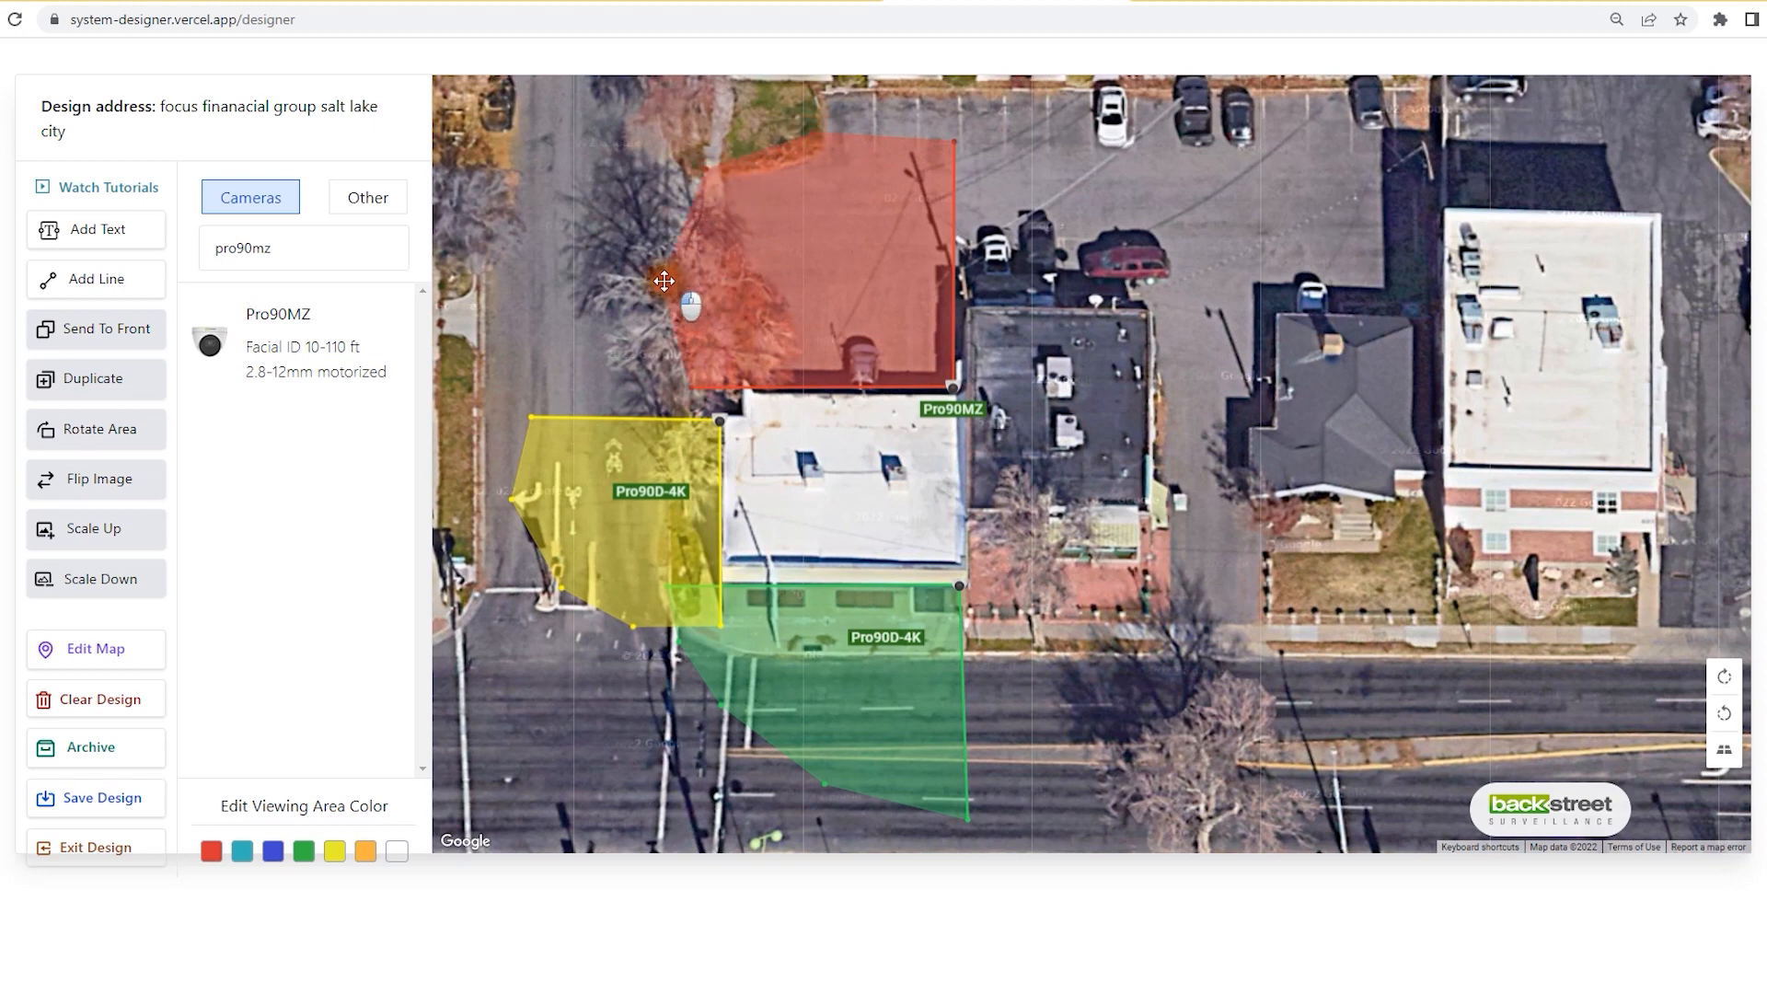
{"action": "left_click_drag", "start_coordinate": [948, 409], "coordinate": [884, 284]}
{"action": "left_click_drag", "start_coordinate": [953, 387], "coordinate": [962, 394]}
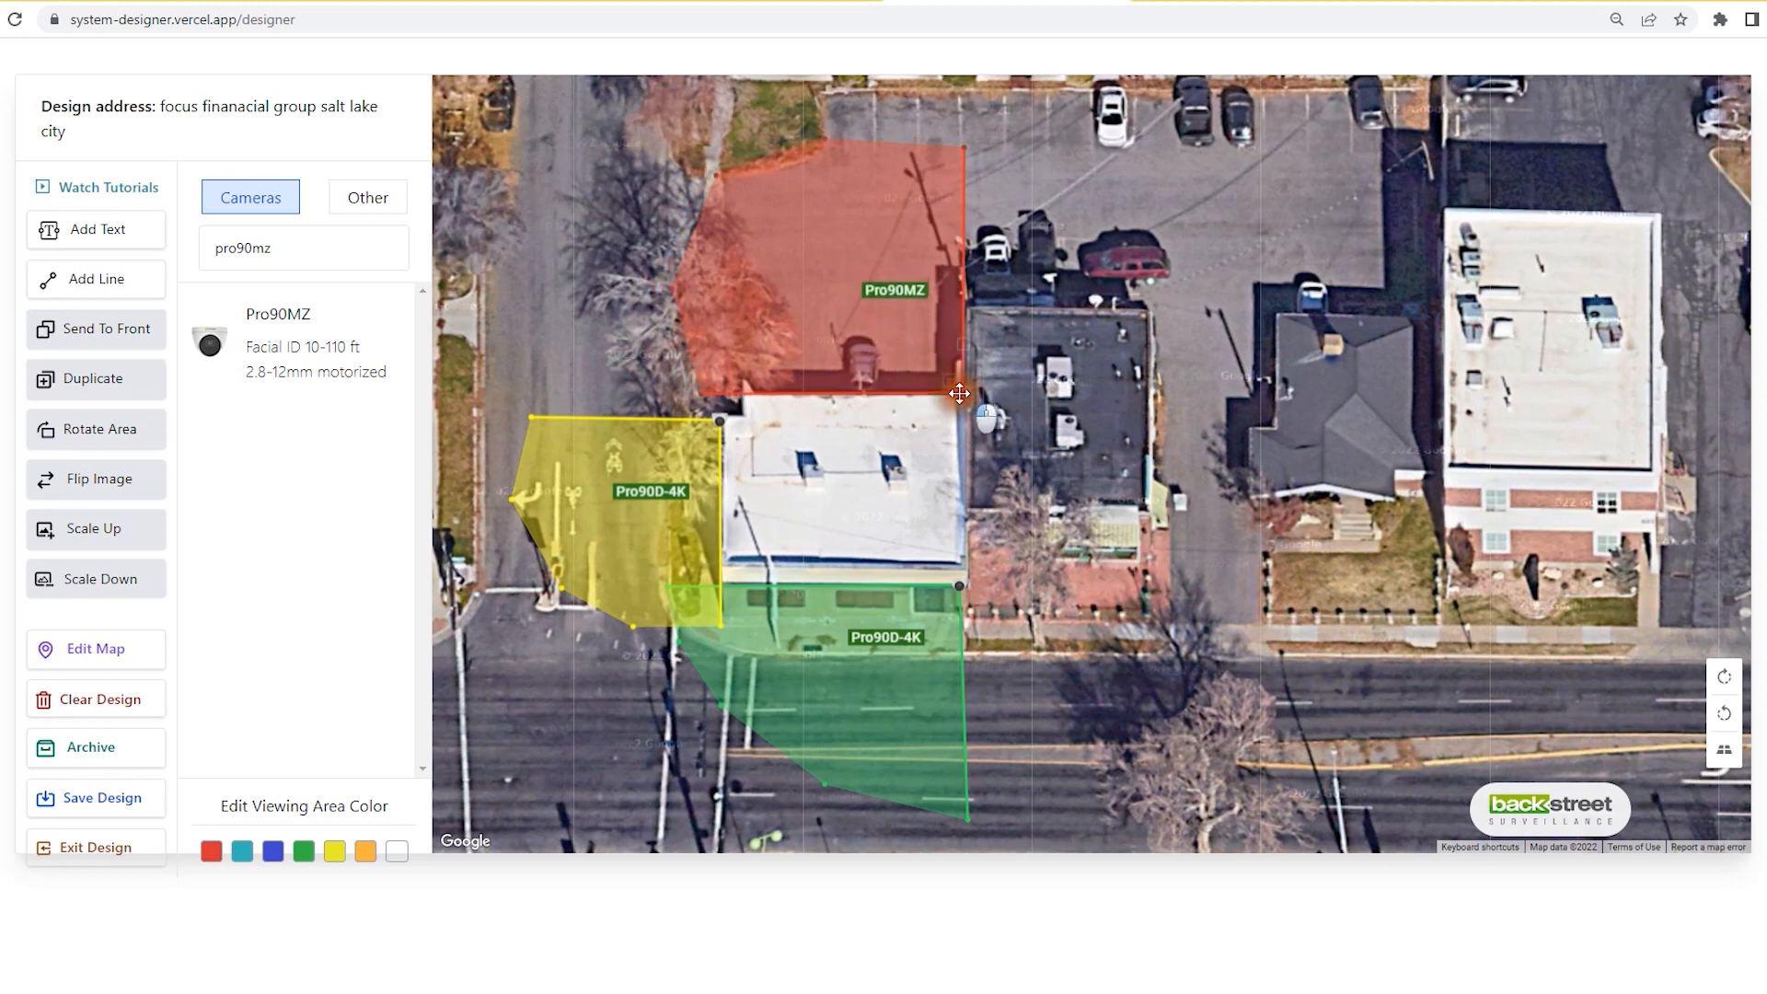
Step: Make the Pro90MZ cone green and draw a line from the building corner to its upper left
{"action": "left_click", "coordinate": [304, 851]}
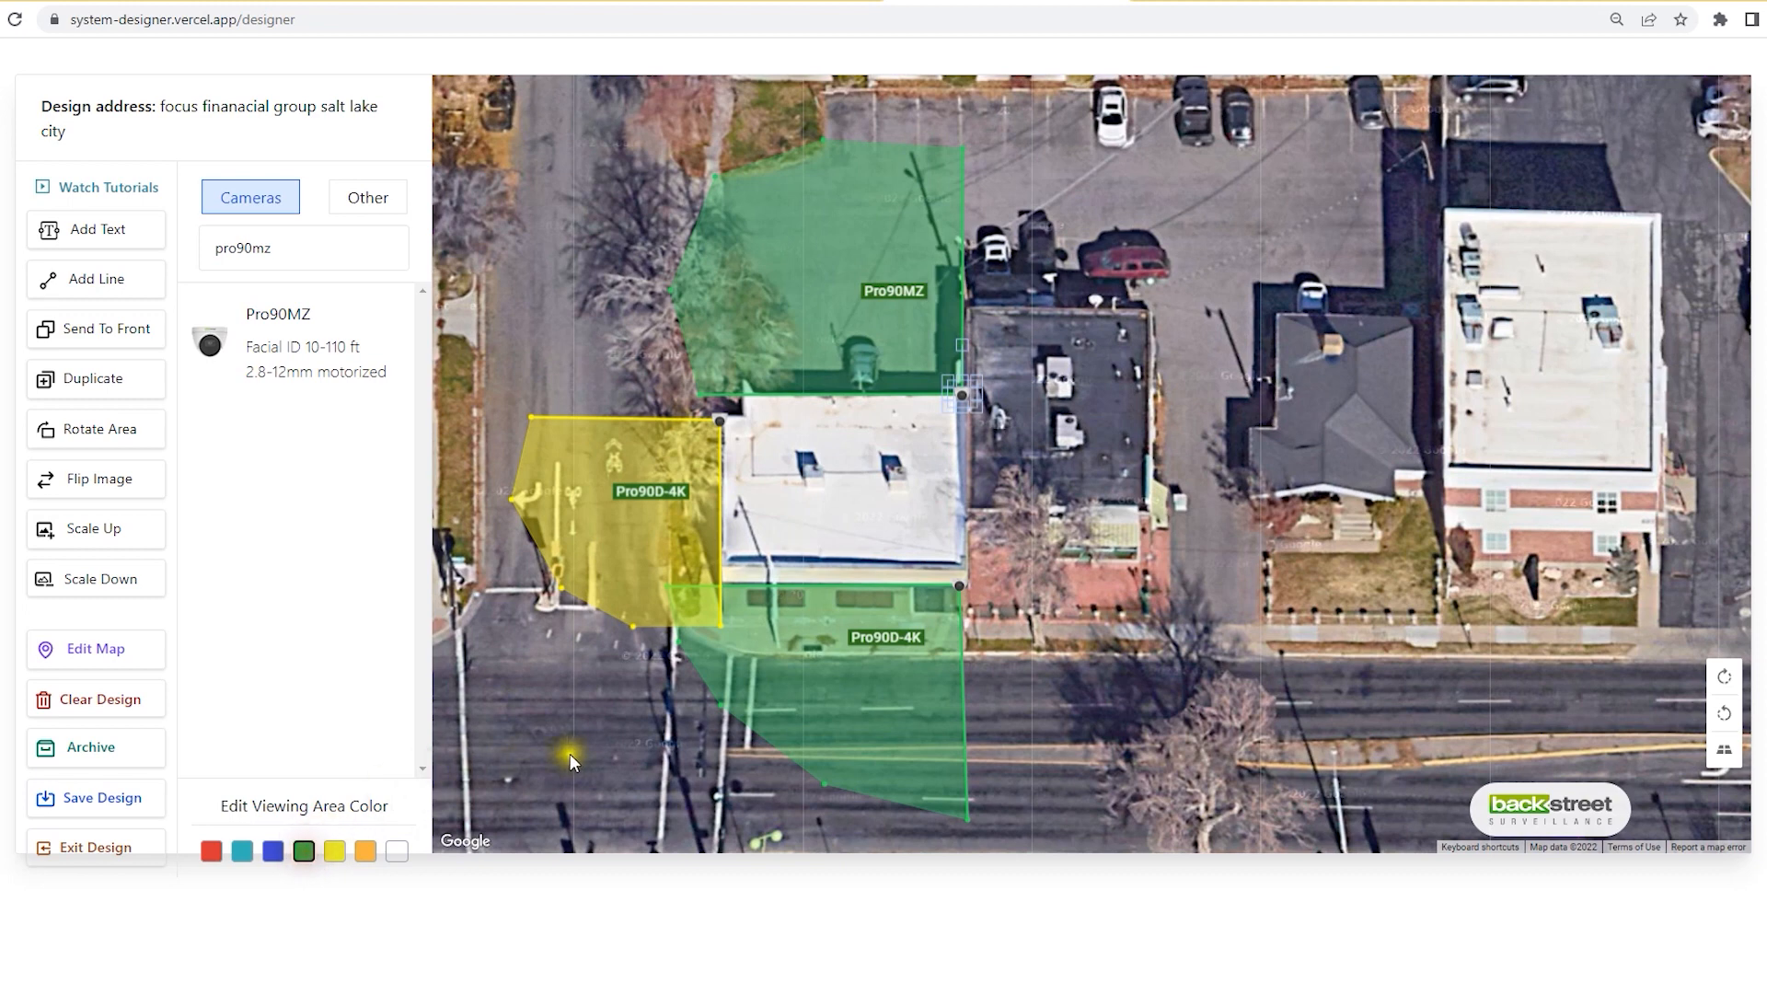
{"action": "left_click_drag", "start_coordinate": [871, 295], "coordinate": [859, 427]}
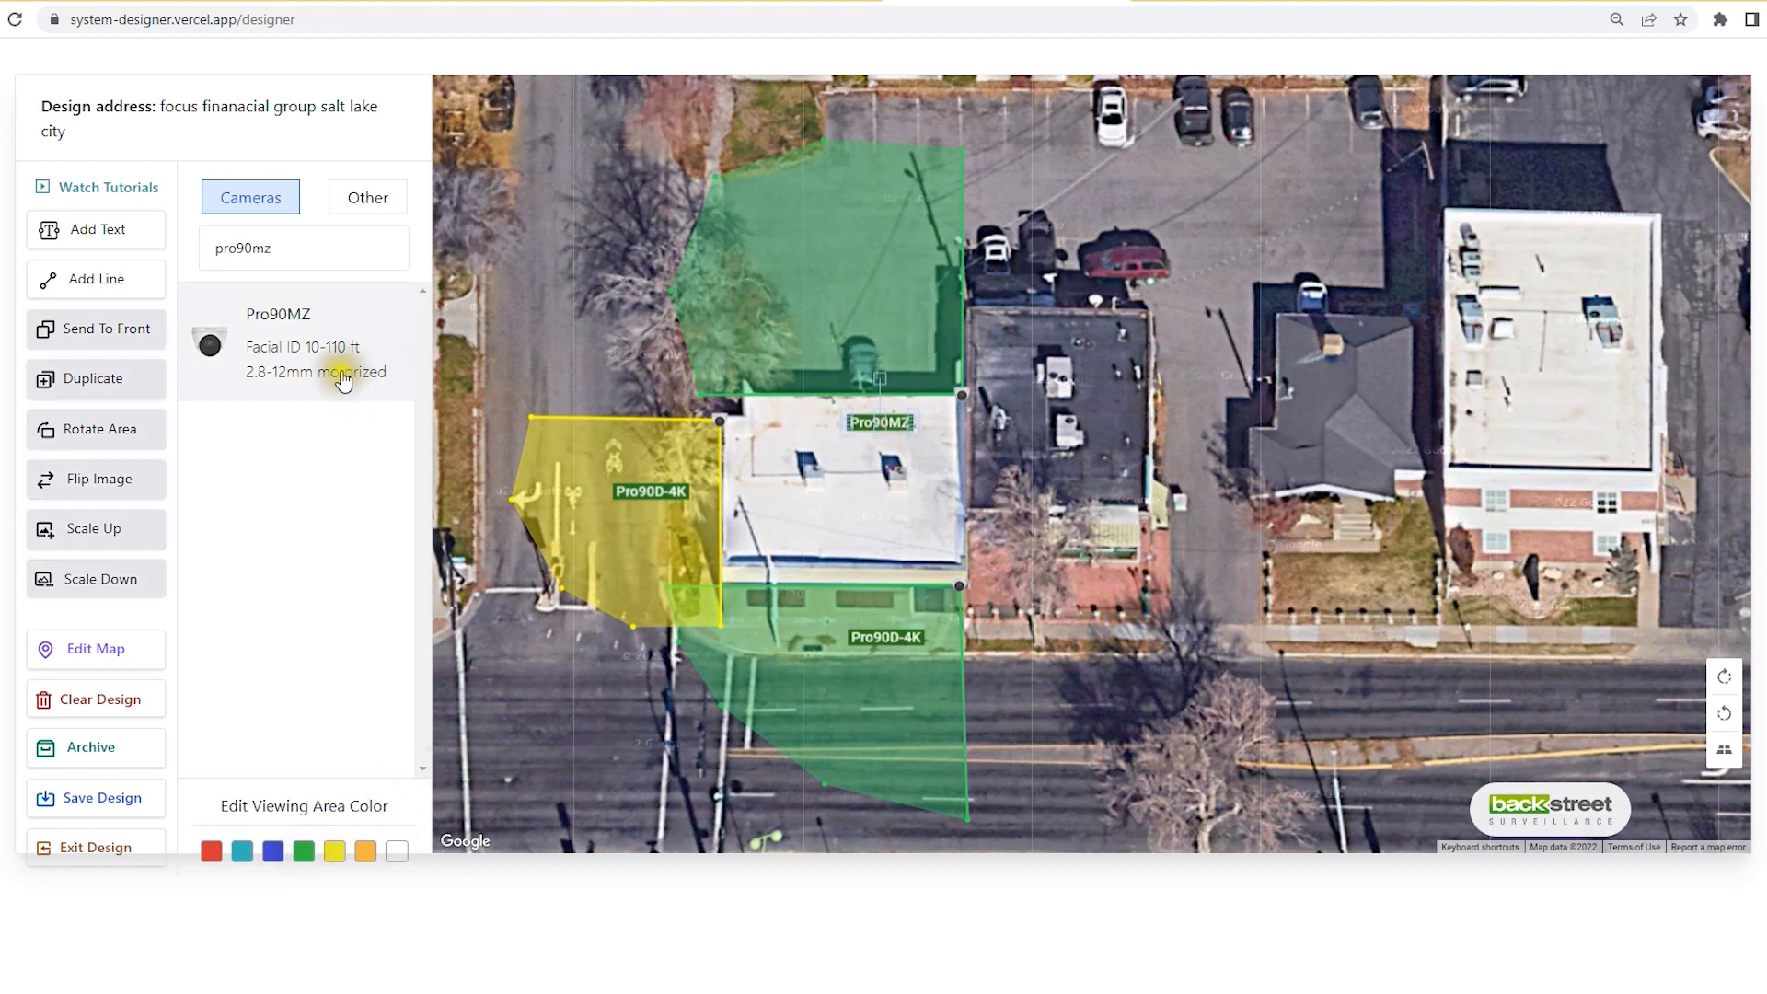
{"action": "left_click", "coordinate": [103, 277]}
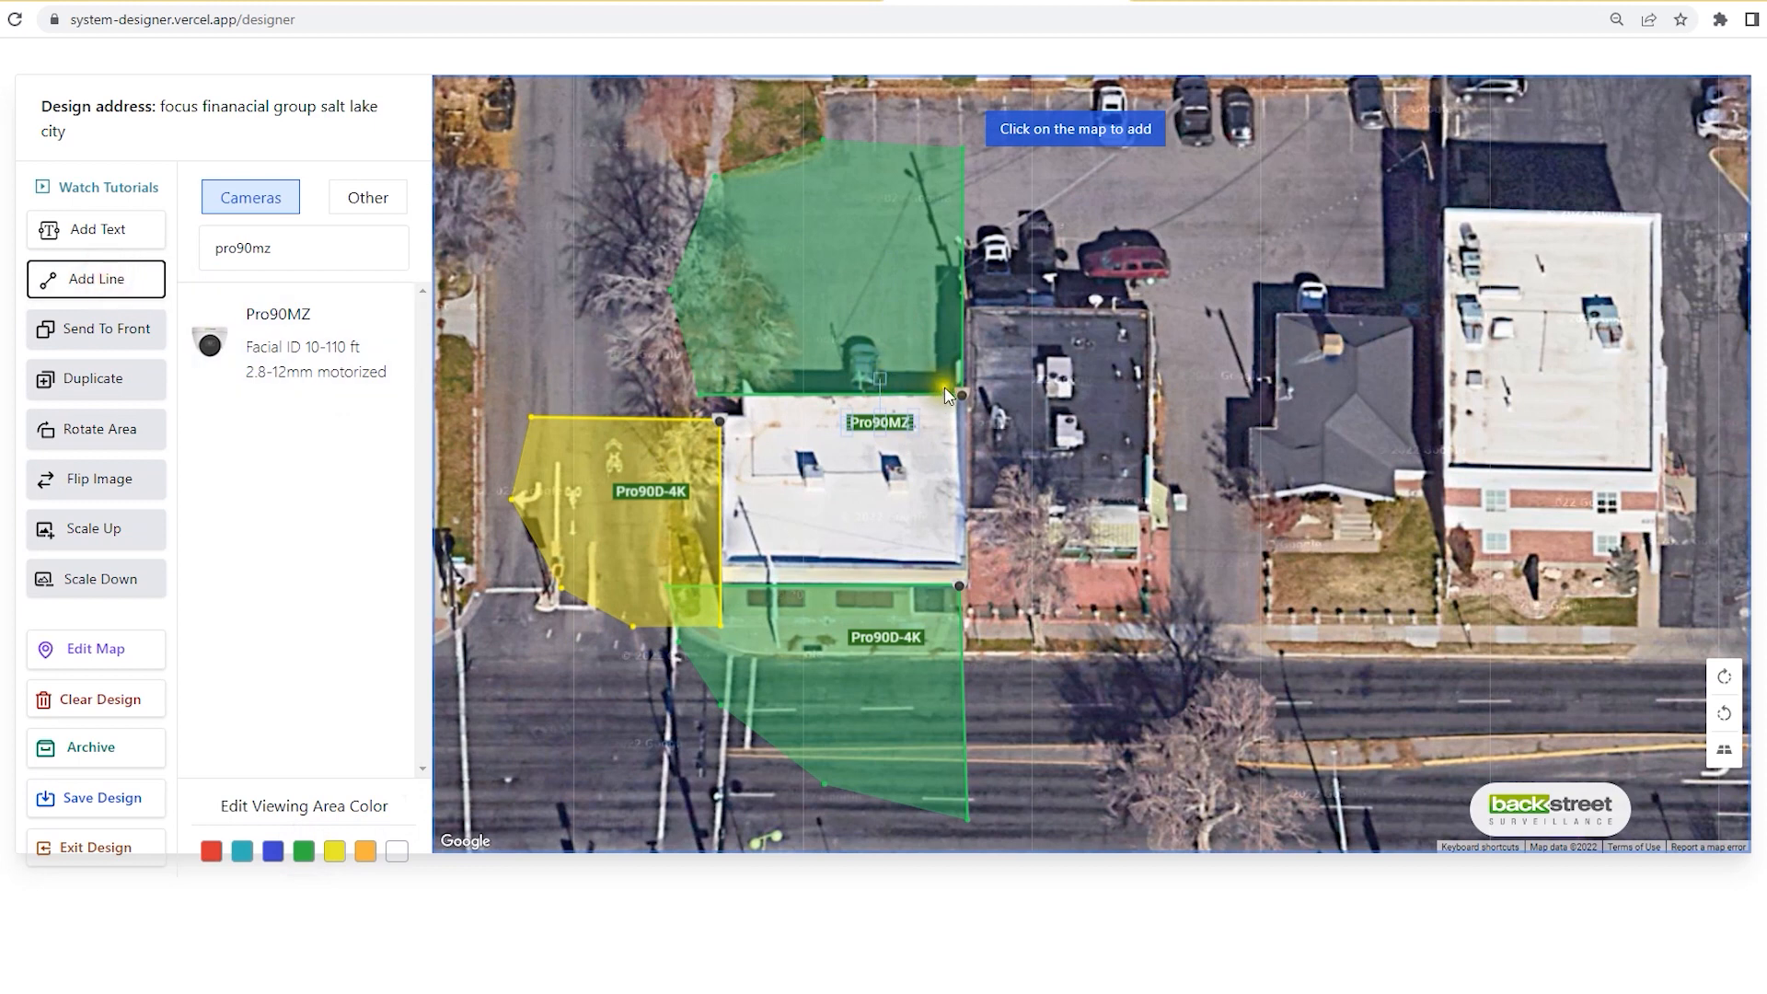
{"action": "left_click_drag", "start_coordinate": [954, 386], "coordinate": [723, 227]}
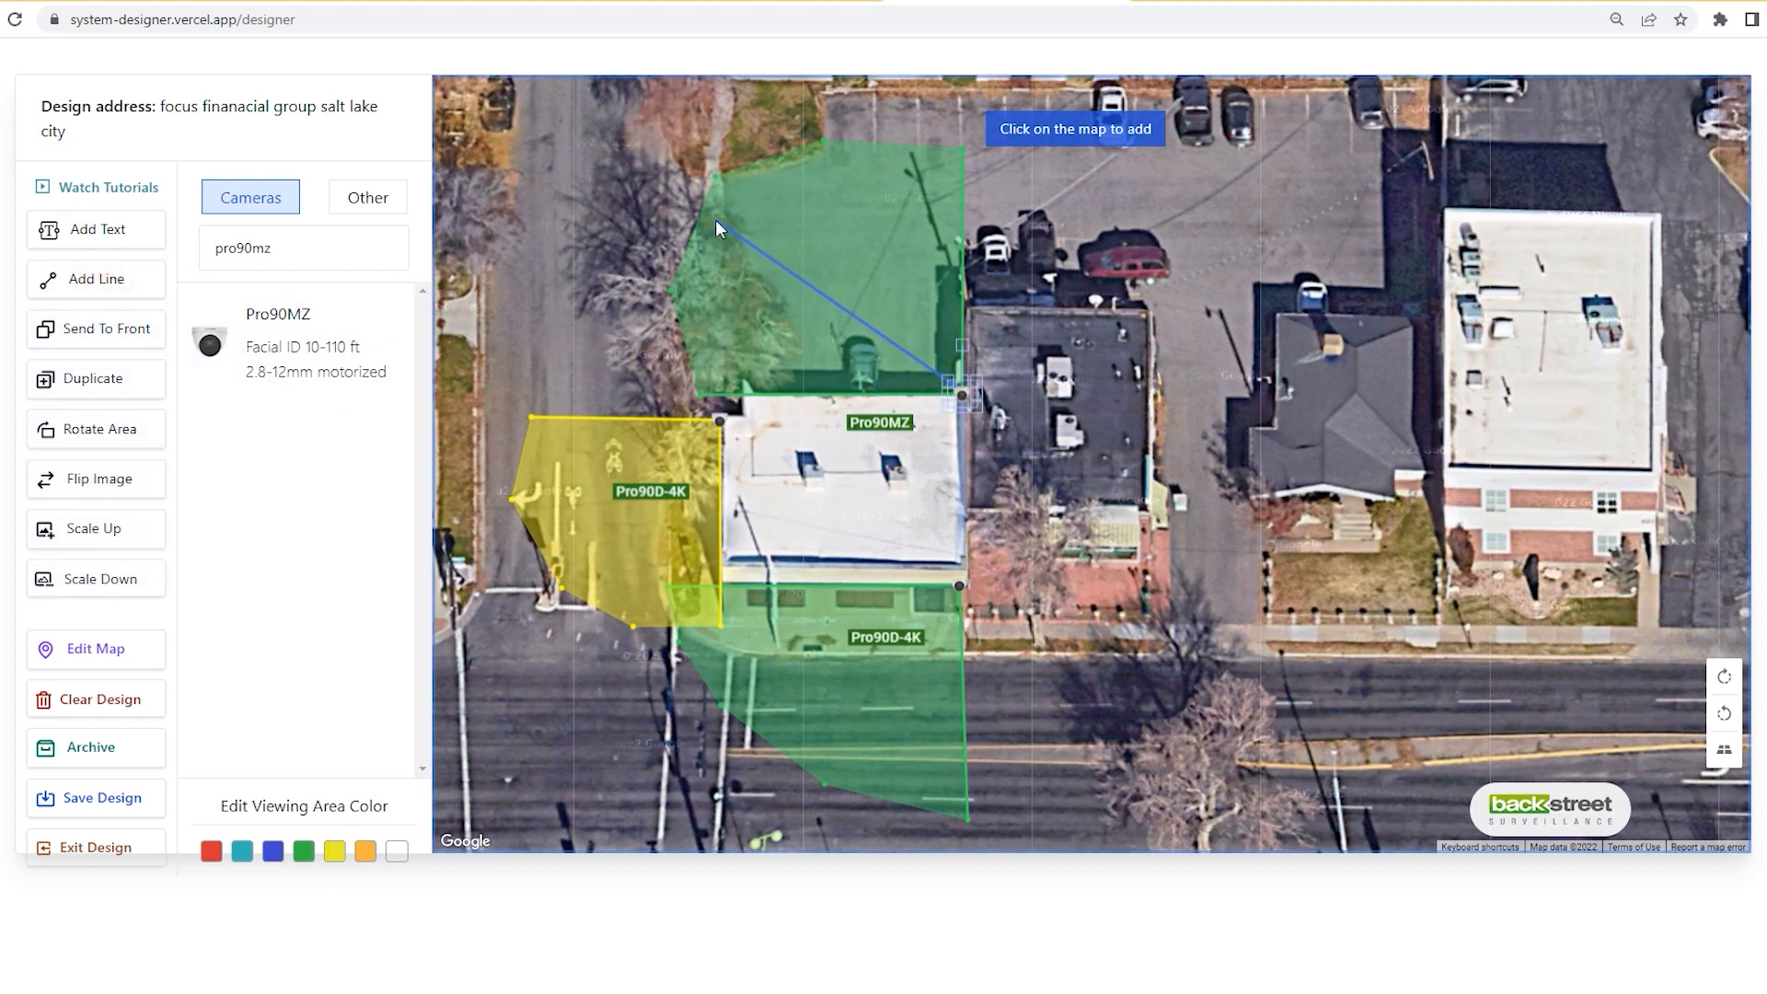
{"action": "left_click", "coordinate": [715, 220]}
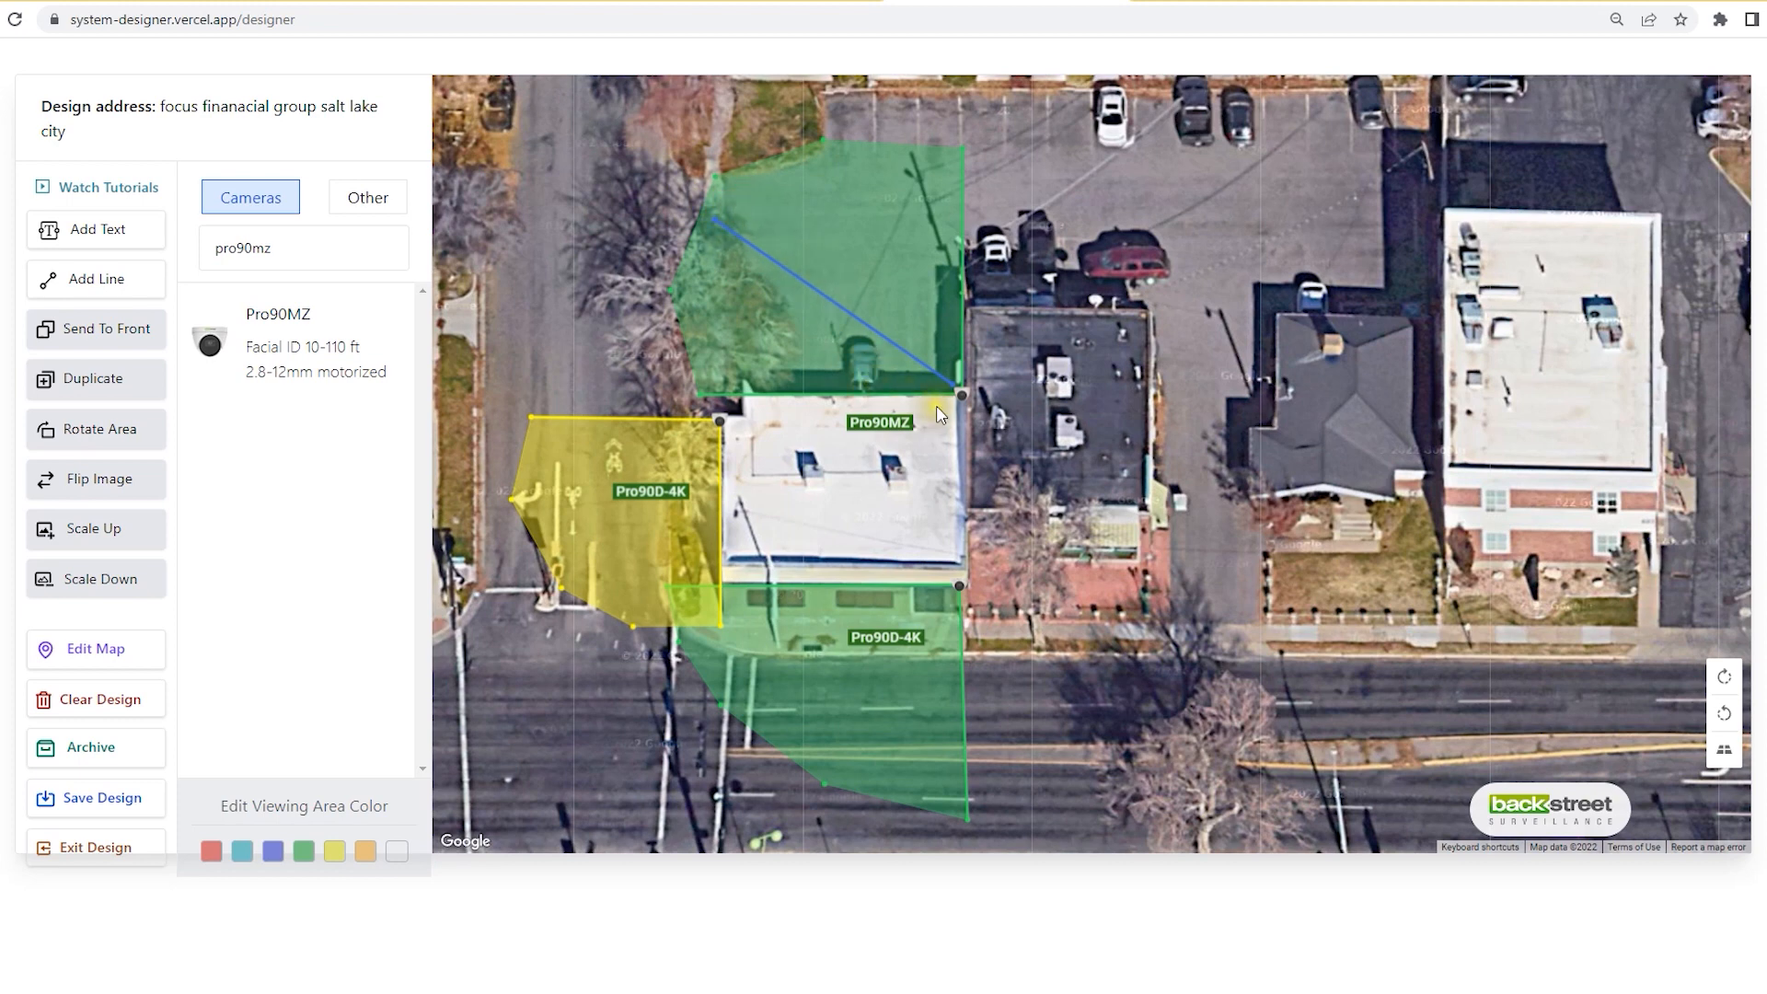
{"action": "left_click_drag", "start_coordinate": [909, 422], "coordinate": [903, 293]}
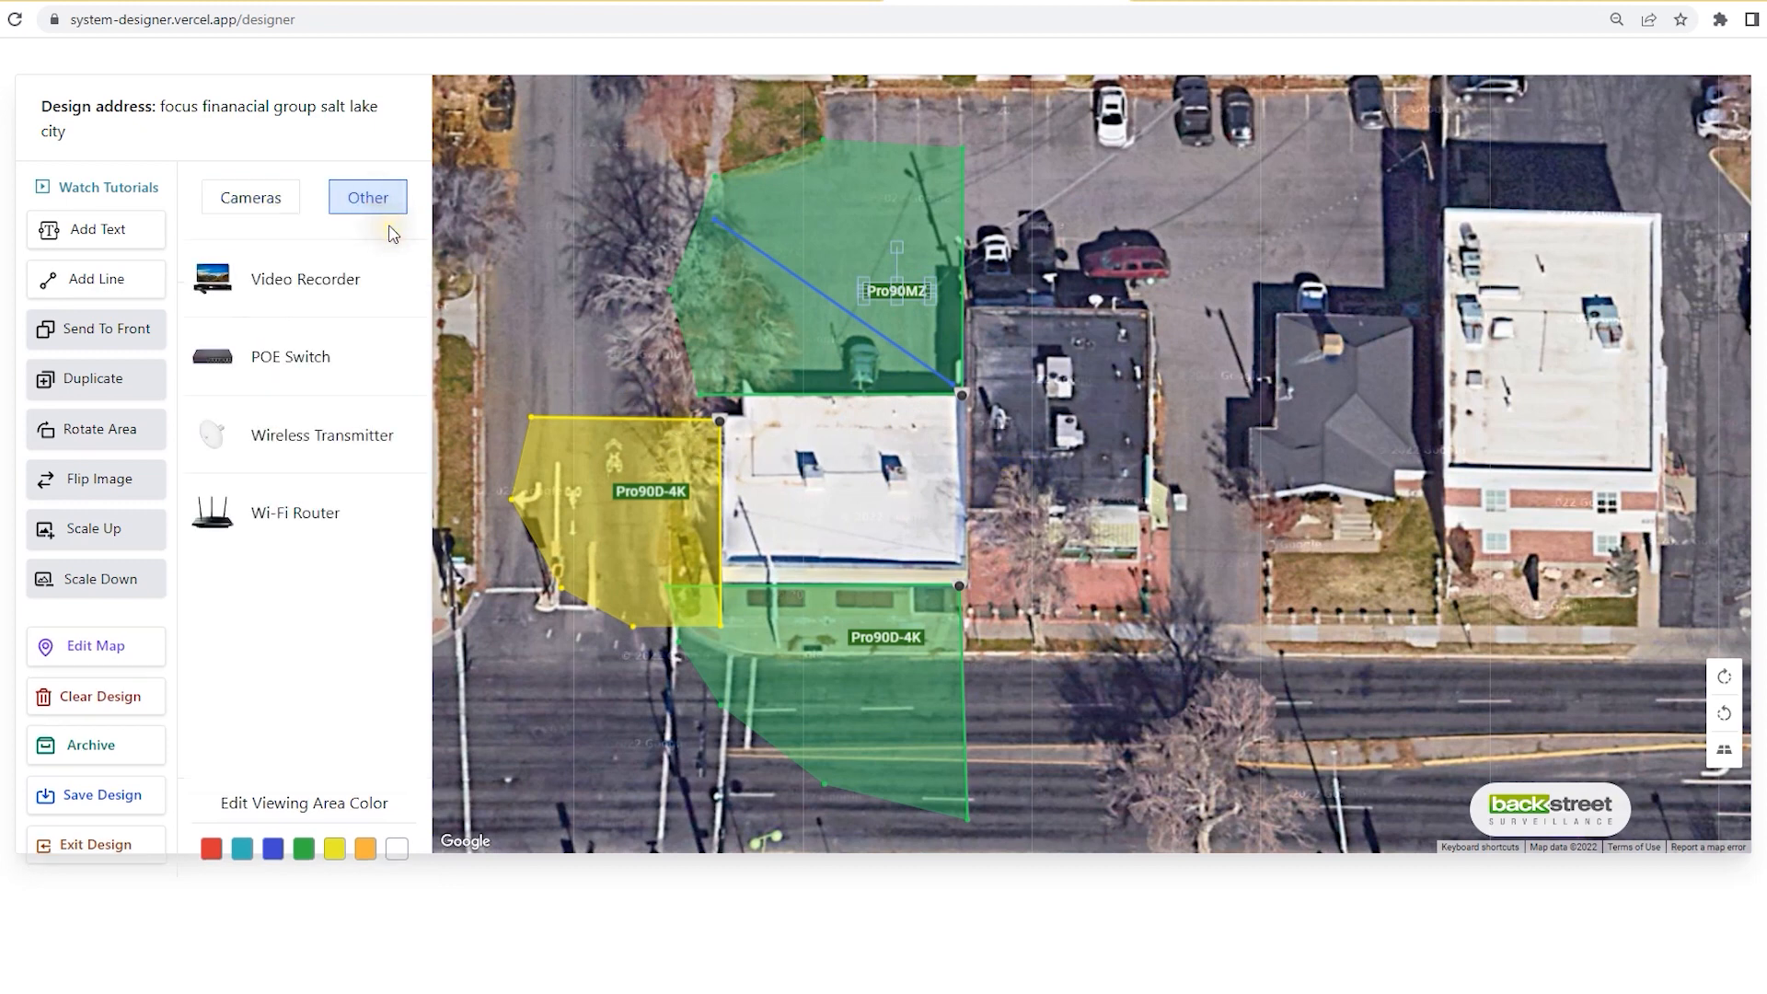
Step: Place a Video Recorder (NVR) at the centre of the building's roof
{"action": "left_click", "coordinate": [277, 283]}
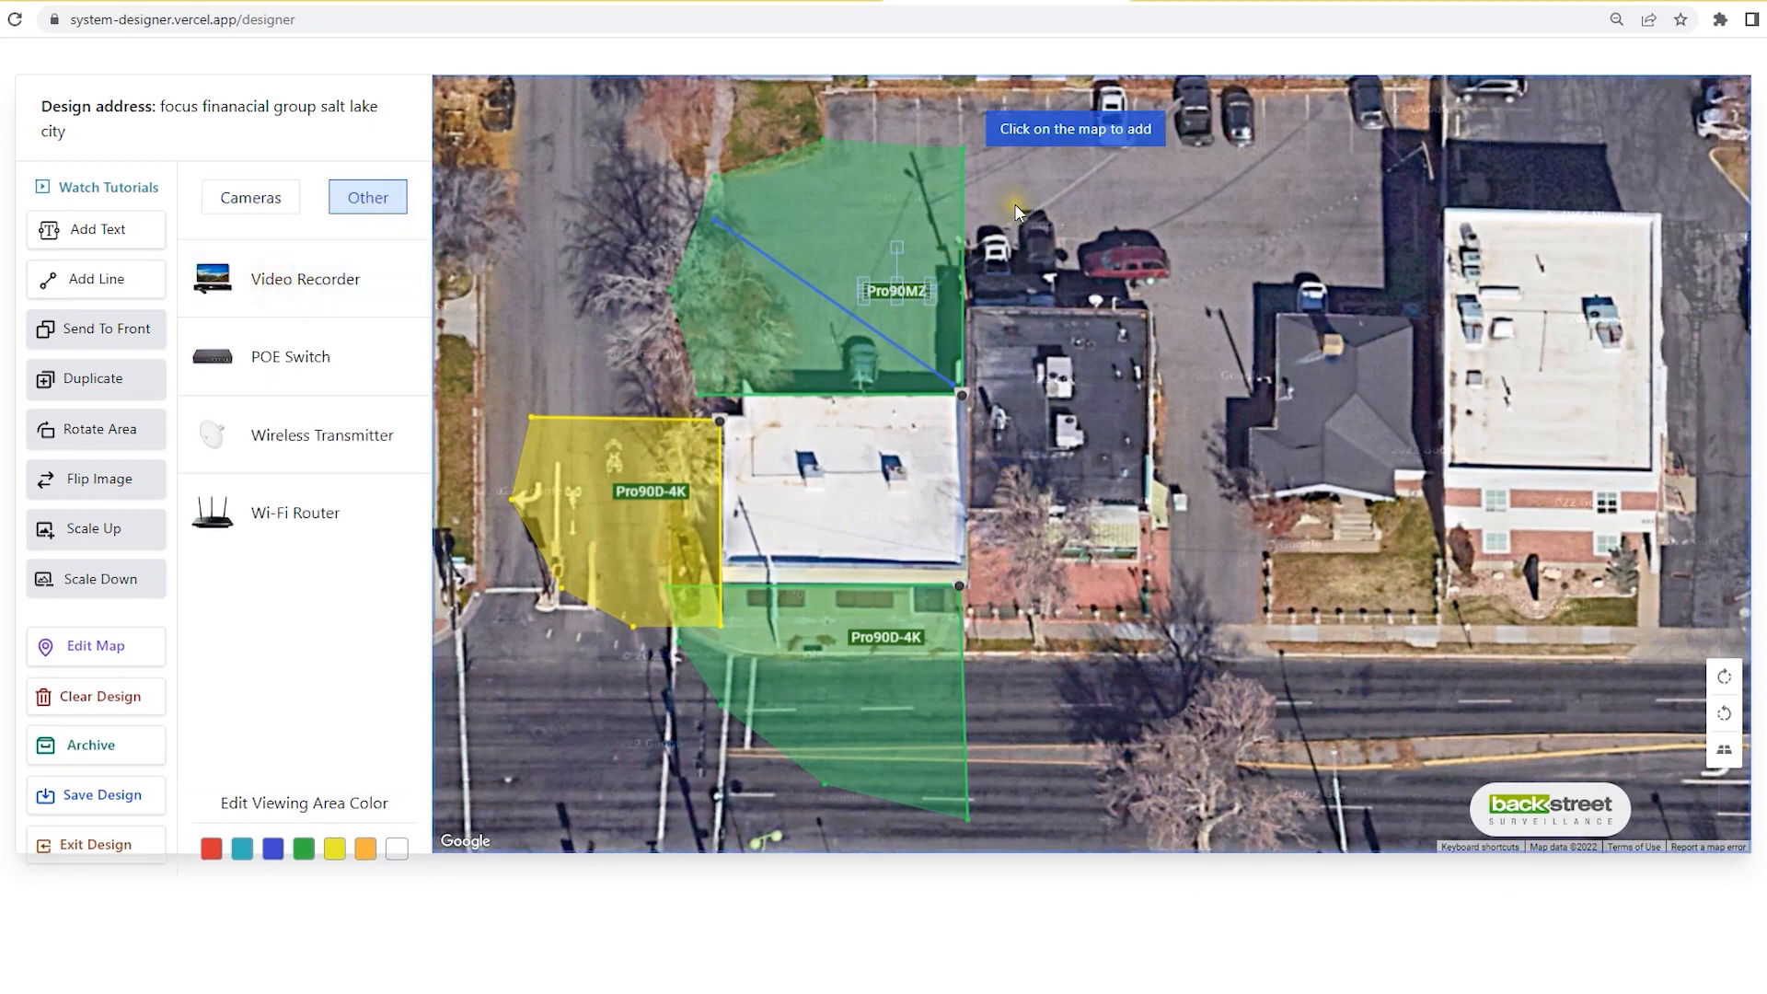
{"action": "left_click", "coordinate": [785, 466]}
{"action": "left_click_drag", "start_coordinate": [785, 463], "coordinate": [764, 486]}
{"action": "left_click", "coordinate": [854, 495]}
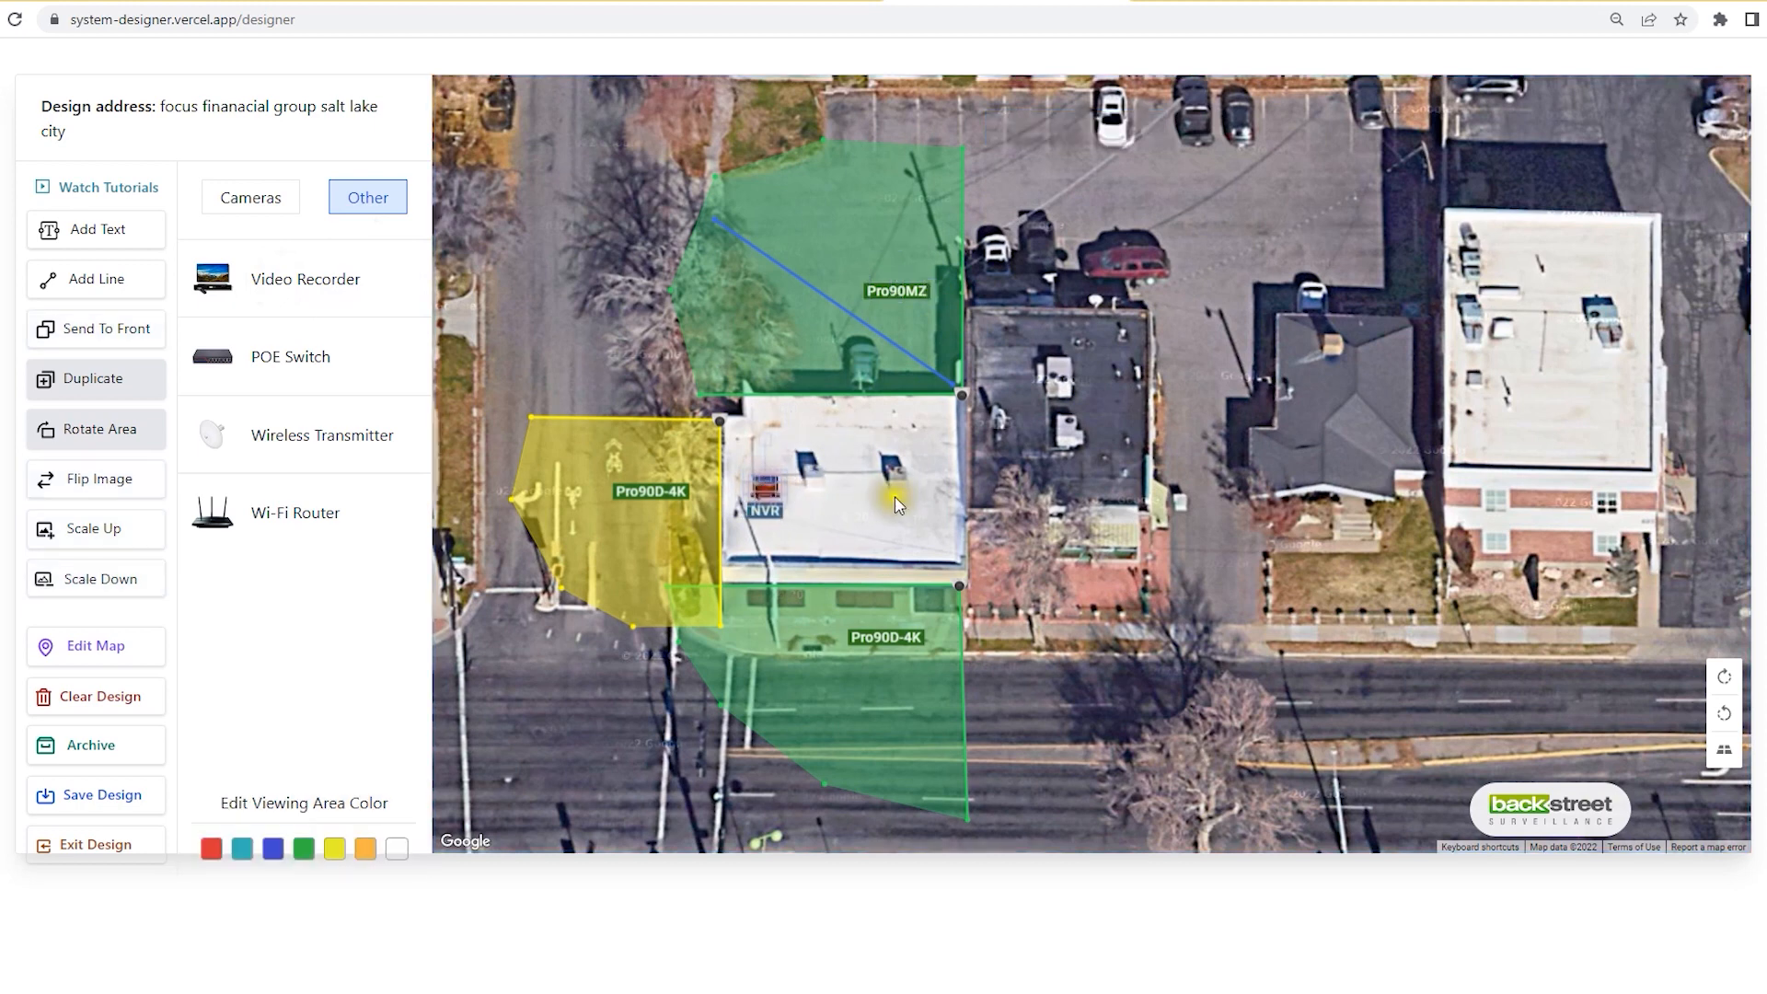
{"action": "left_click", "coordinate": [765, 485]}
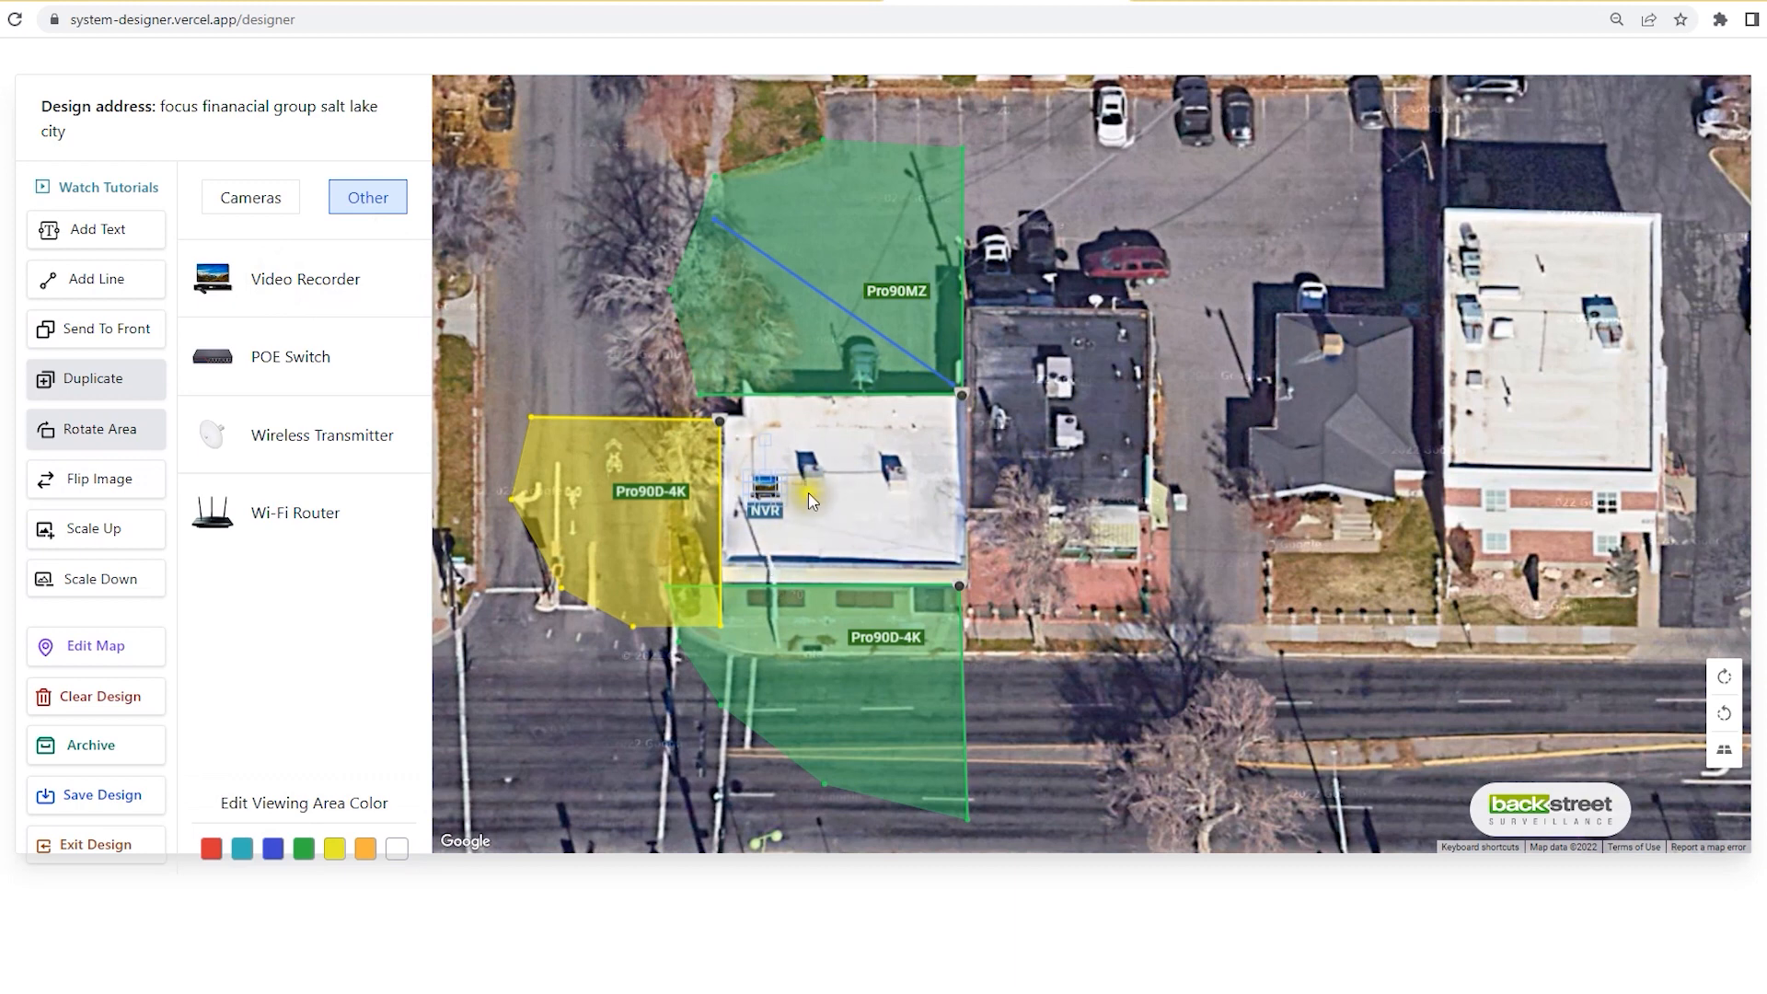
{"action": "left_click", "coordinate": [764, 488]}
{"action": "left_click_drag", "start_coordinate": [765, 488], "coordinate": [842, 474]}
{"action": "left_click", "coordinate": [901, 518]}
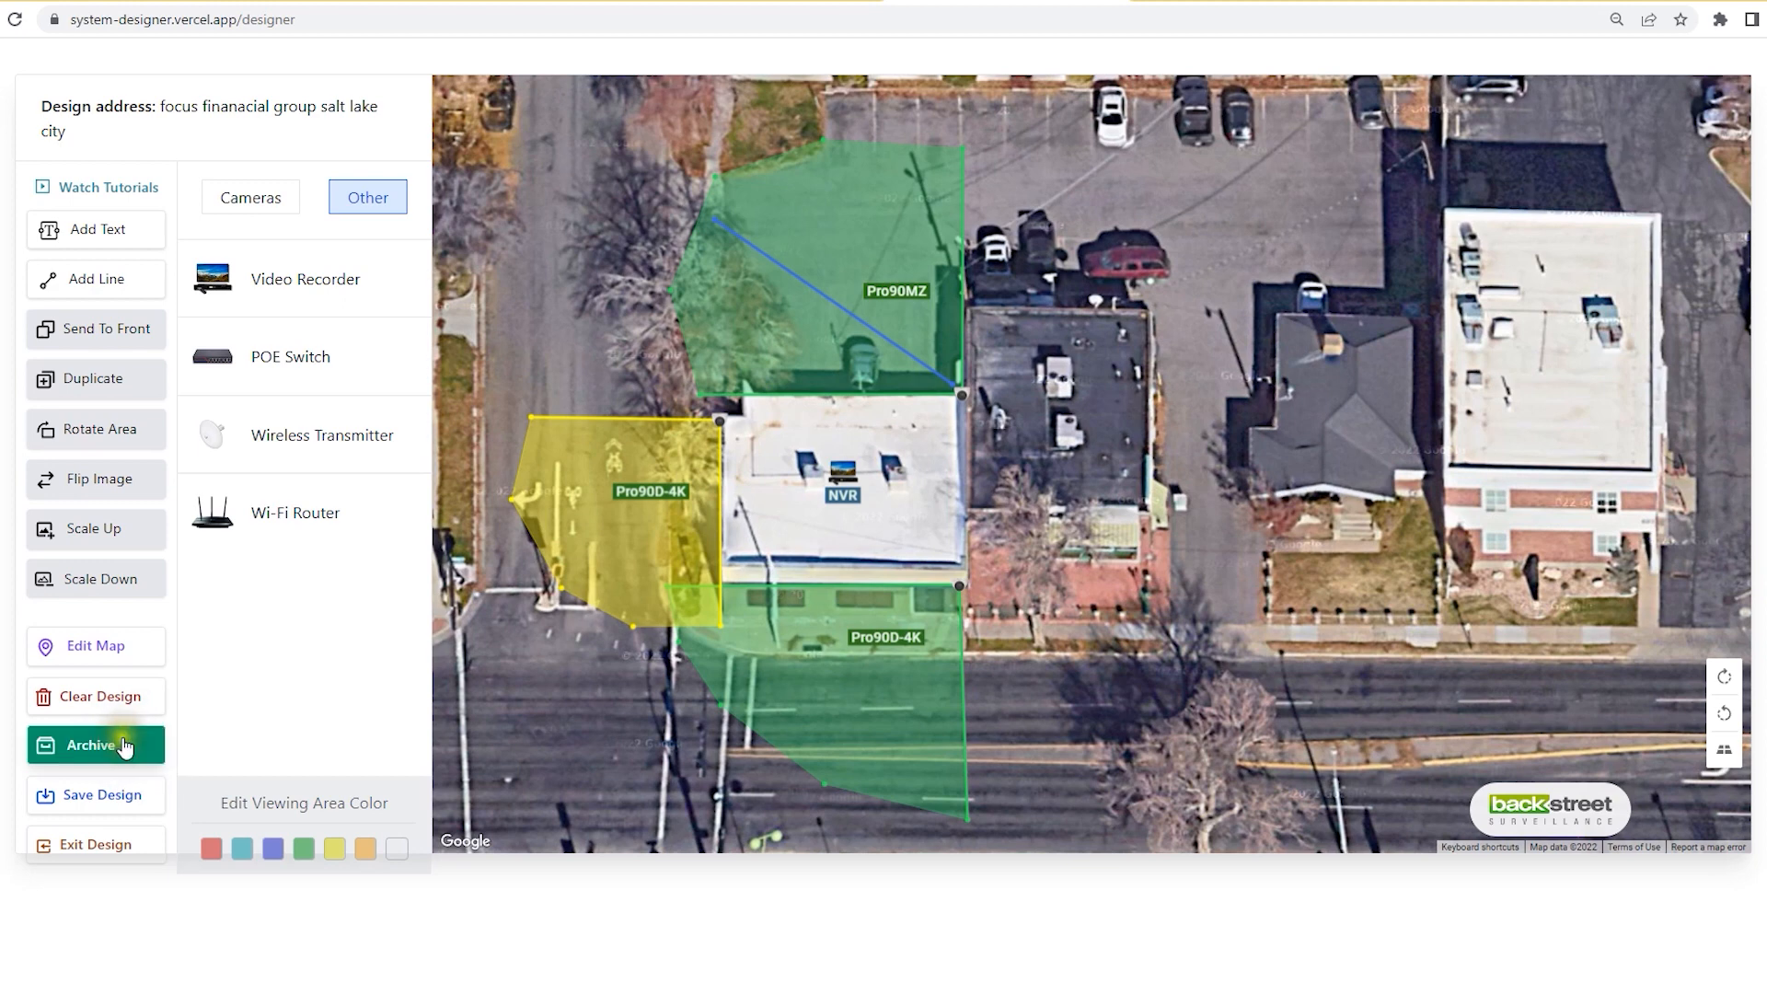
Step: In Save Design, include the address with its spelling corrected to 'financial' and the customer name
{"action": "left_click", "coordinate": [99, 793]}
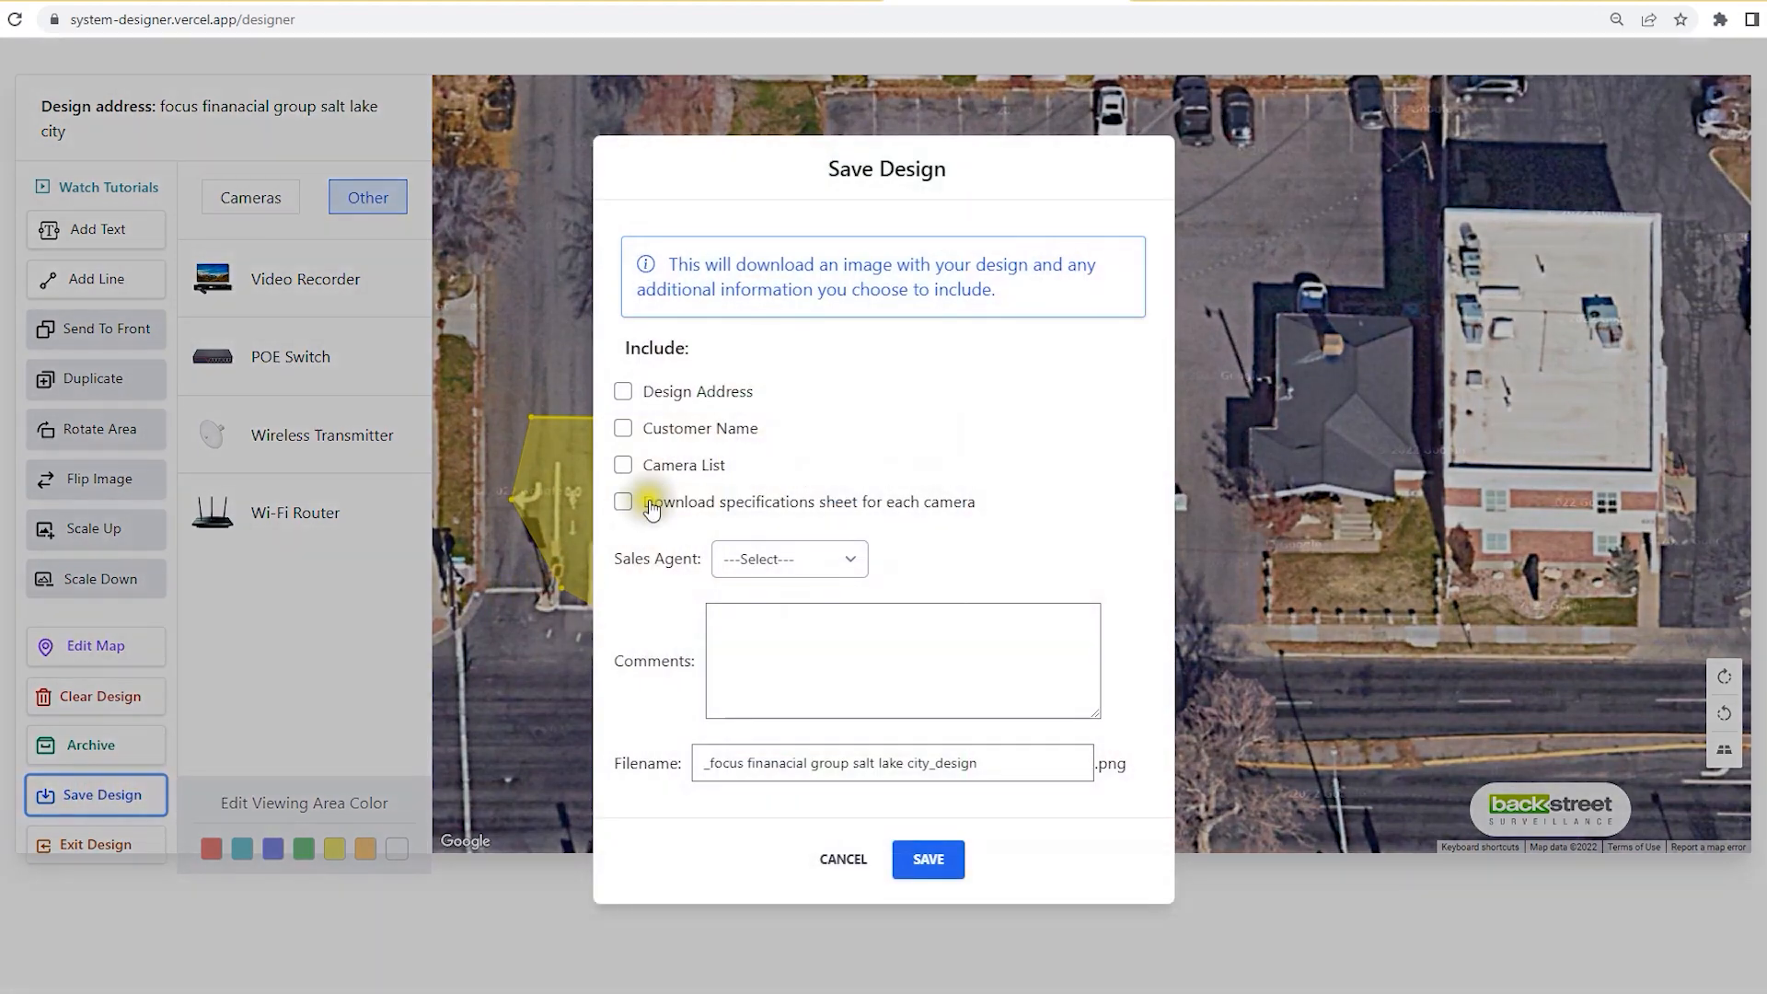
{"action": "left_click", "coordinate": [622, 394]}
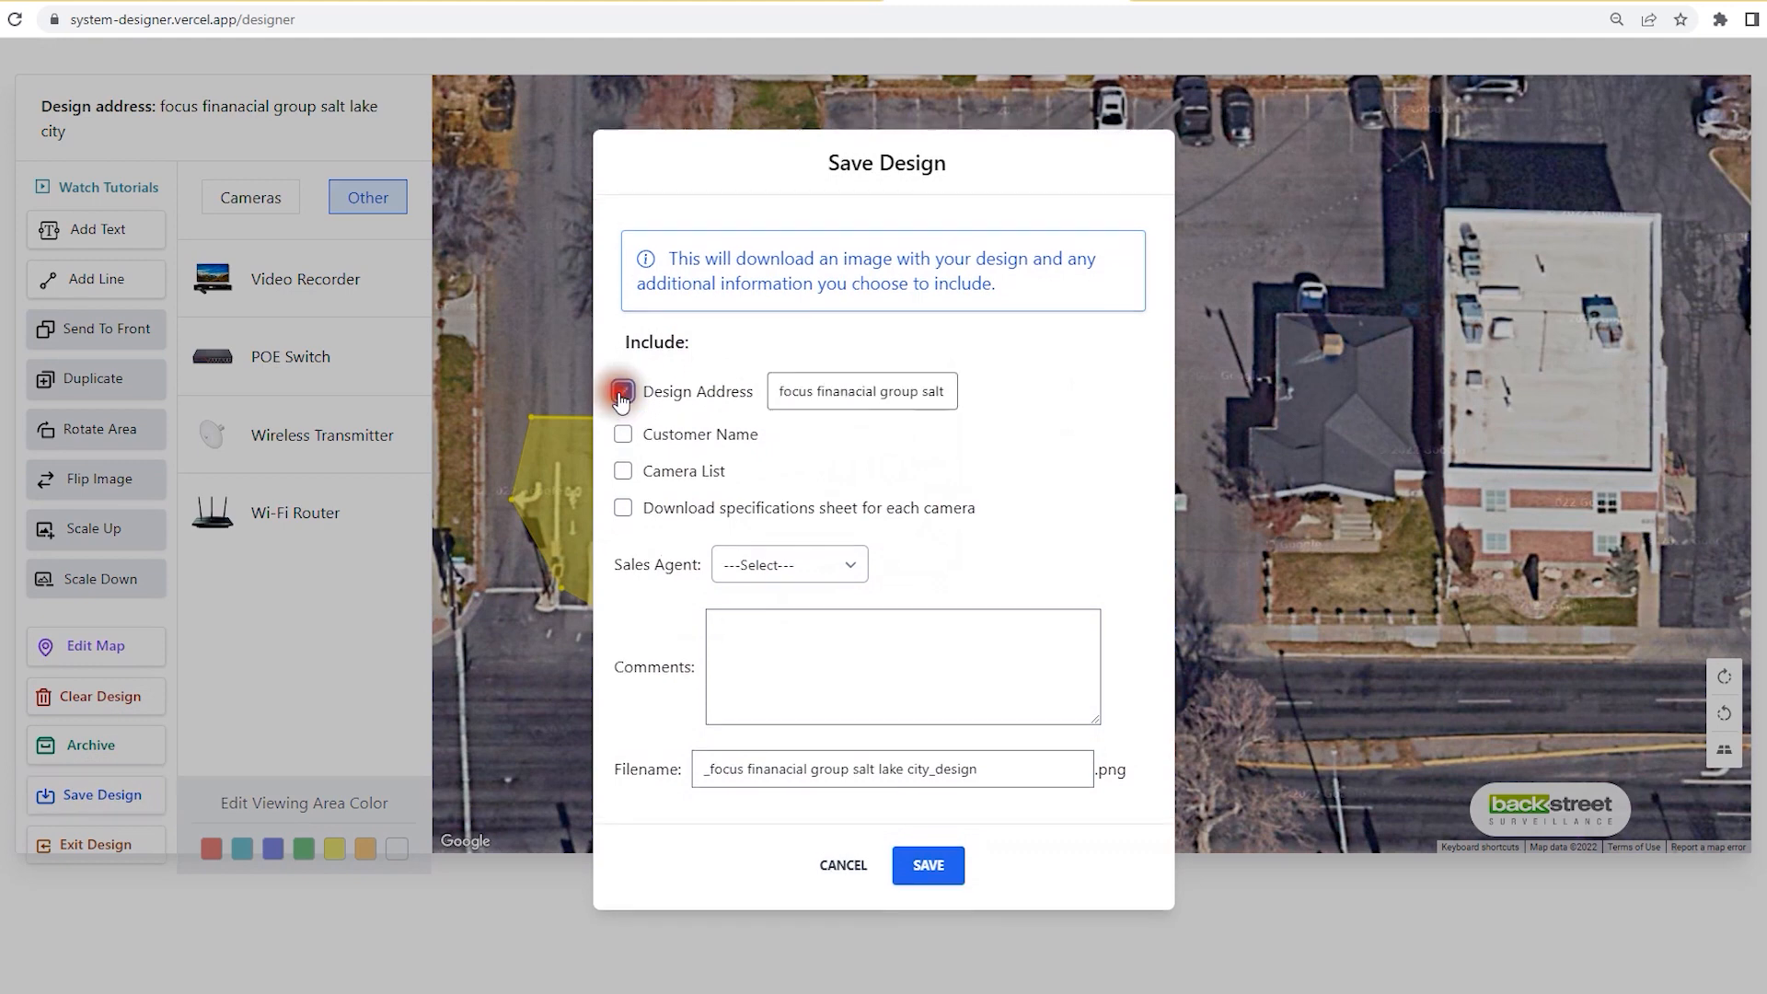
{"action": "right_click", "coordinate": [838, 394]}
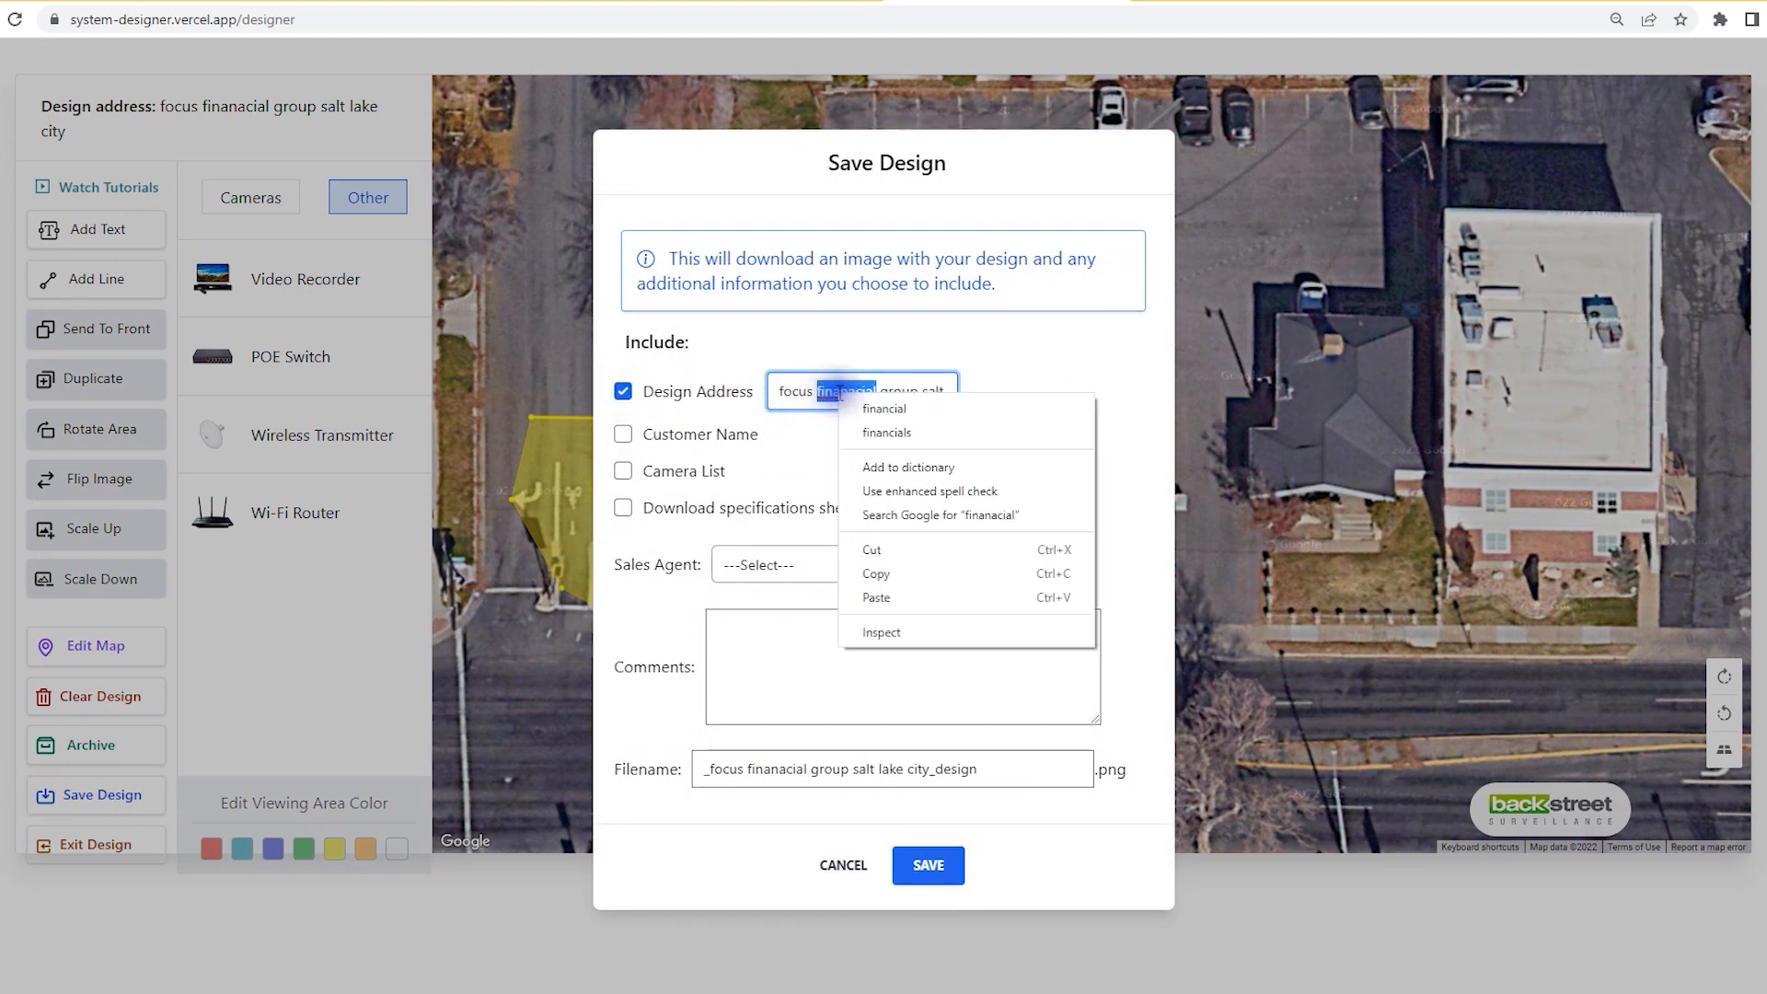
{"action": "left_click", "coordinate": [876, 409]}
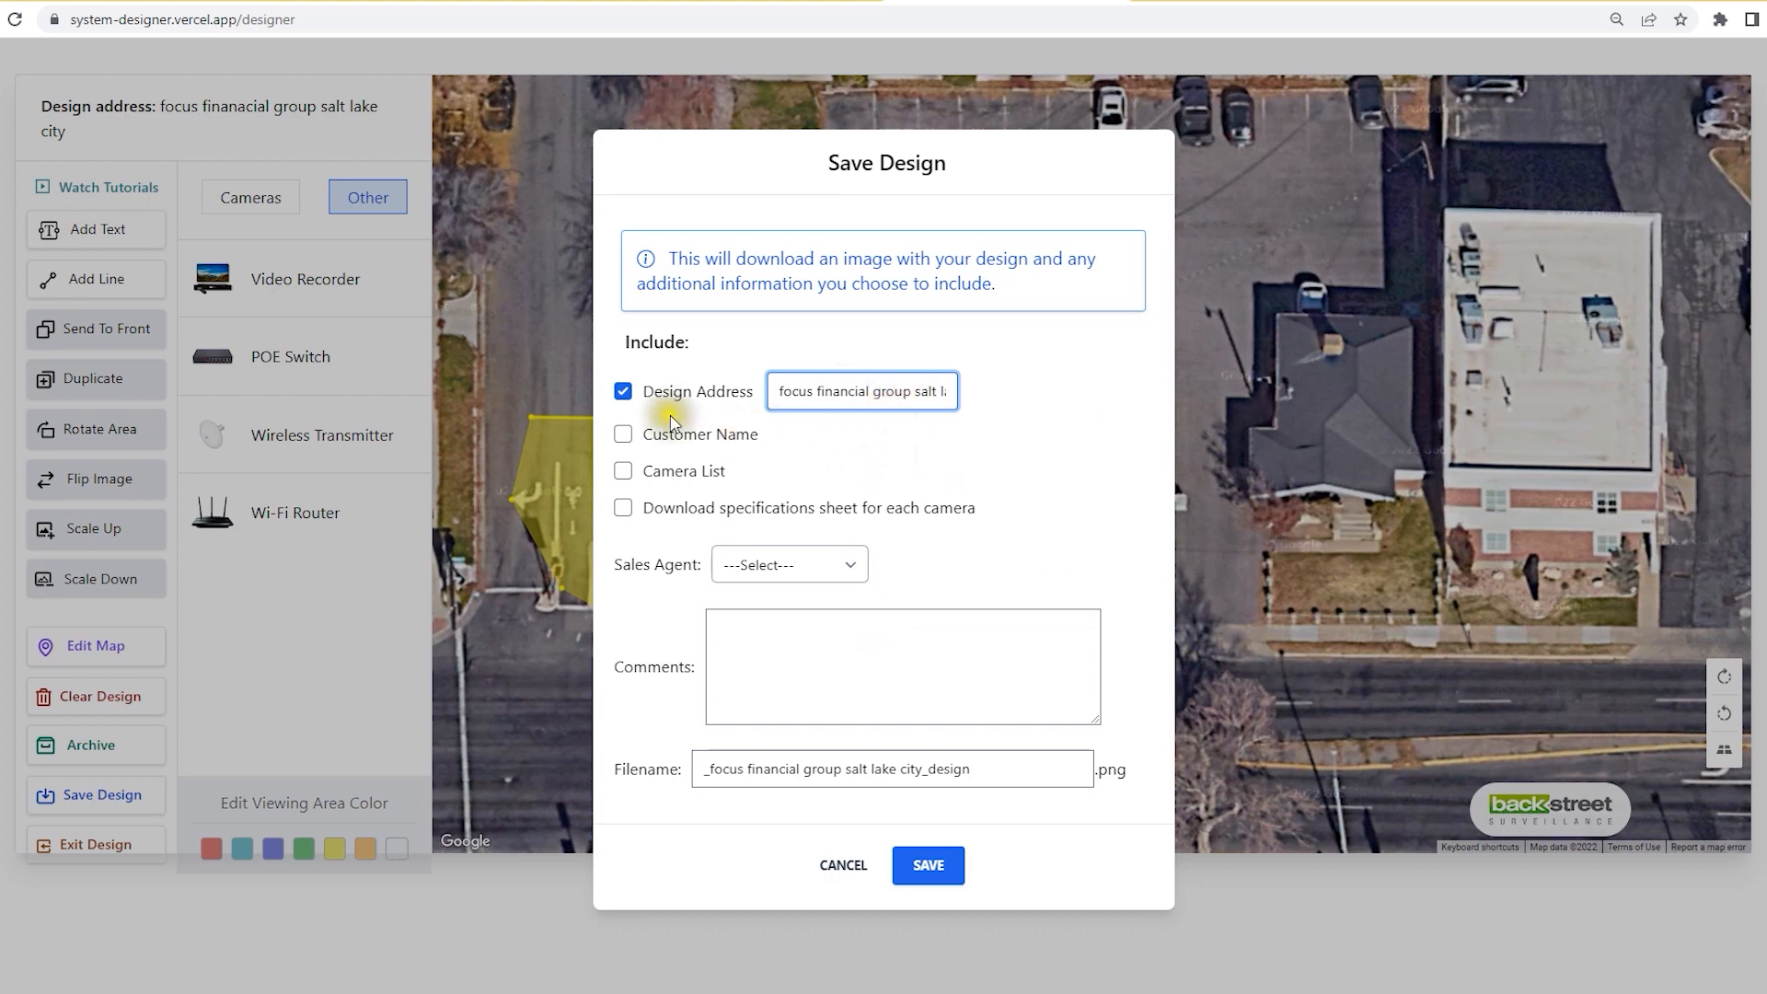
{"action": "left_click", "coordinate": [624, 433]}
{"action": "left_click", "coordinate": [783, 434]}
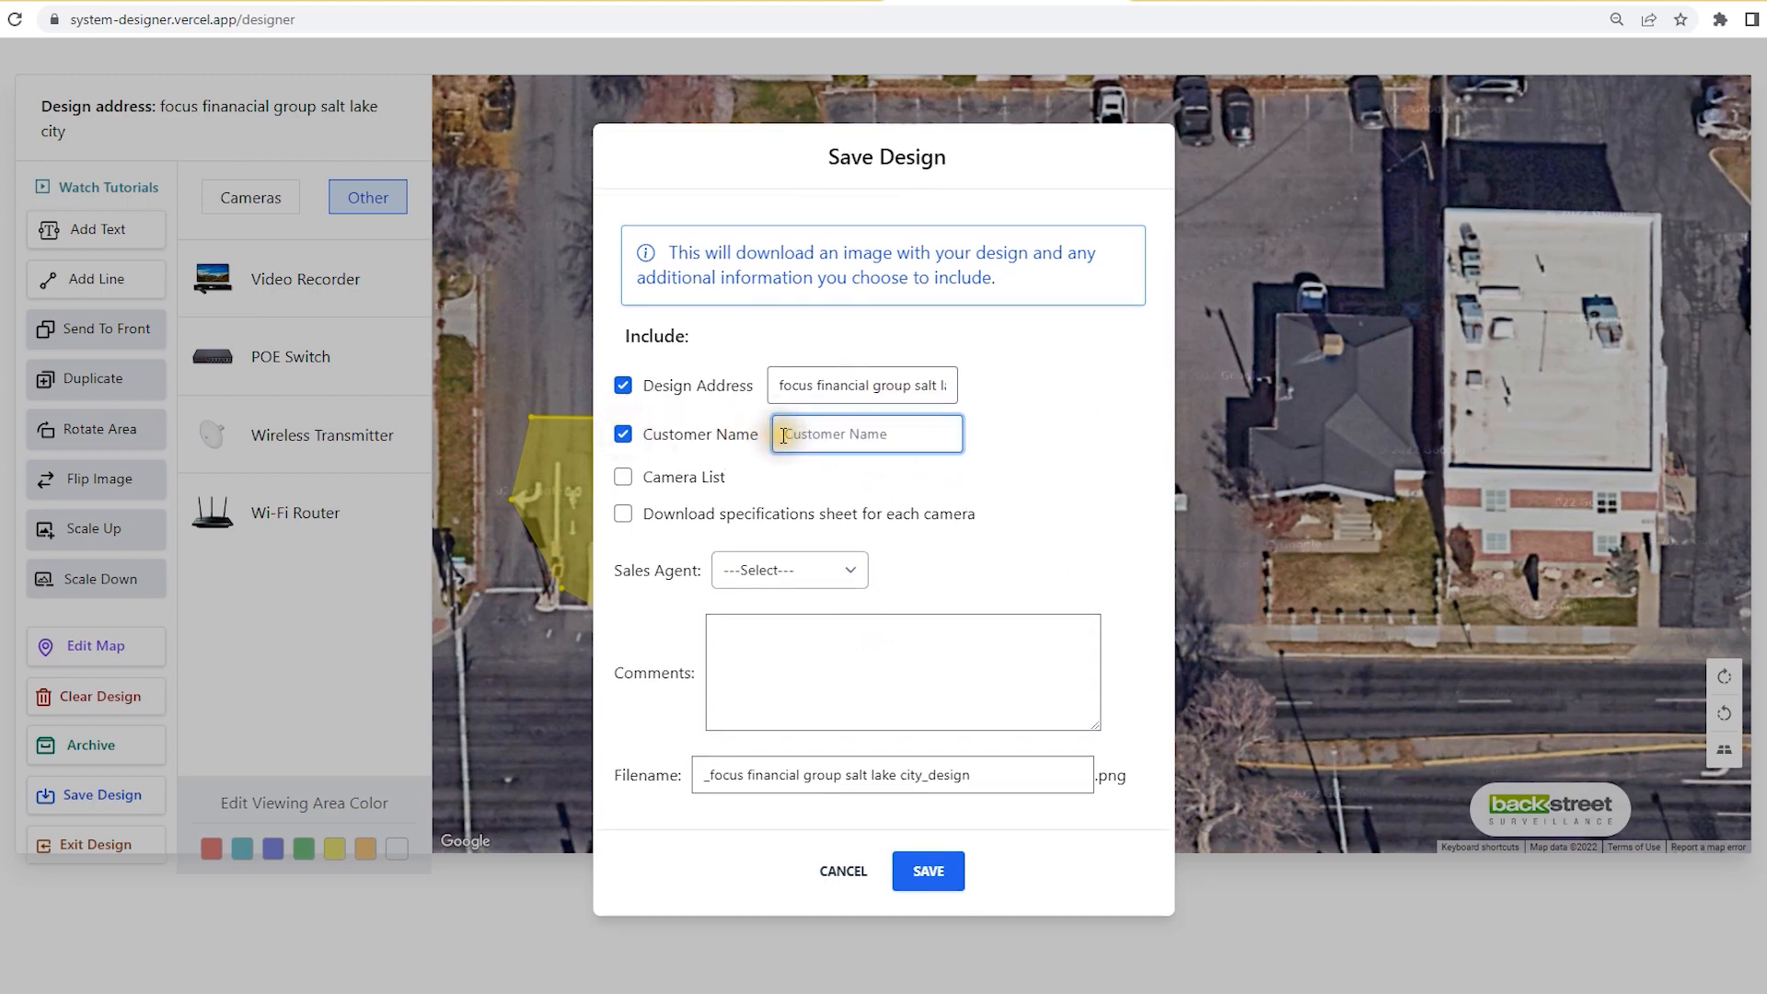
{"action": "type", "text": "Focus "}
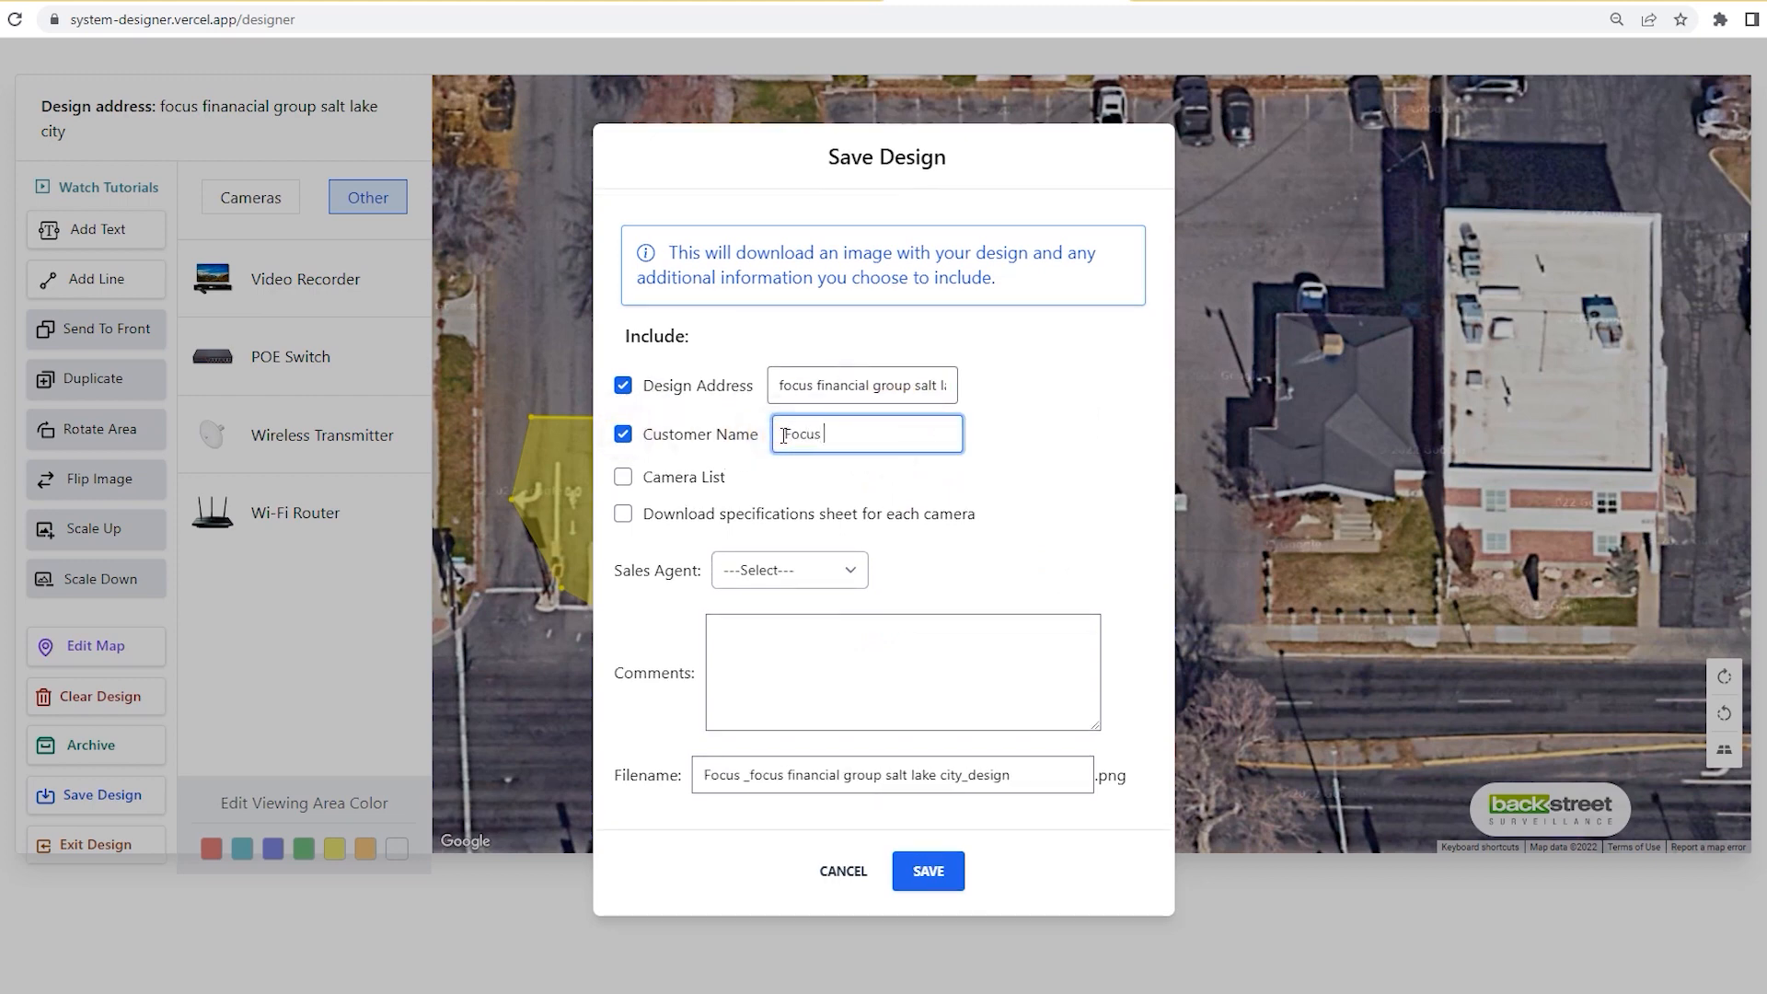
{"action": "type", "text": "Fin"}
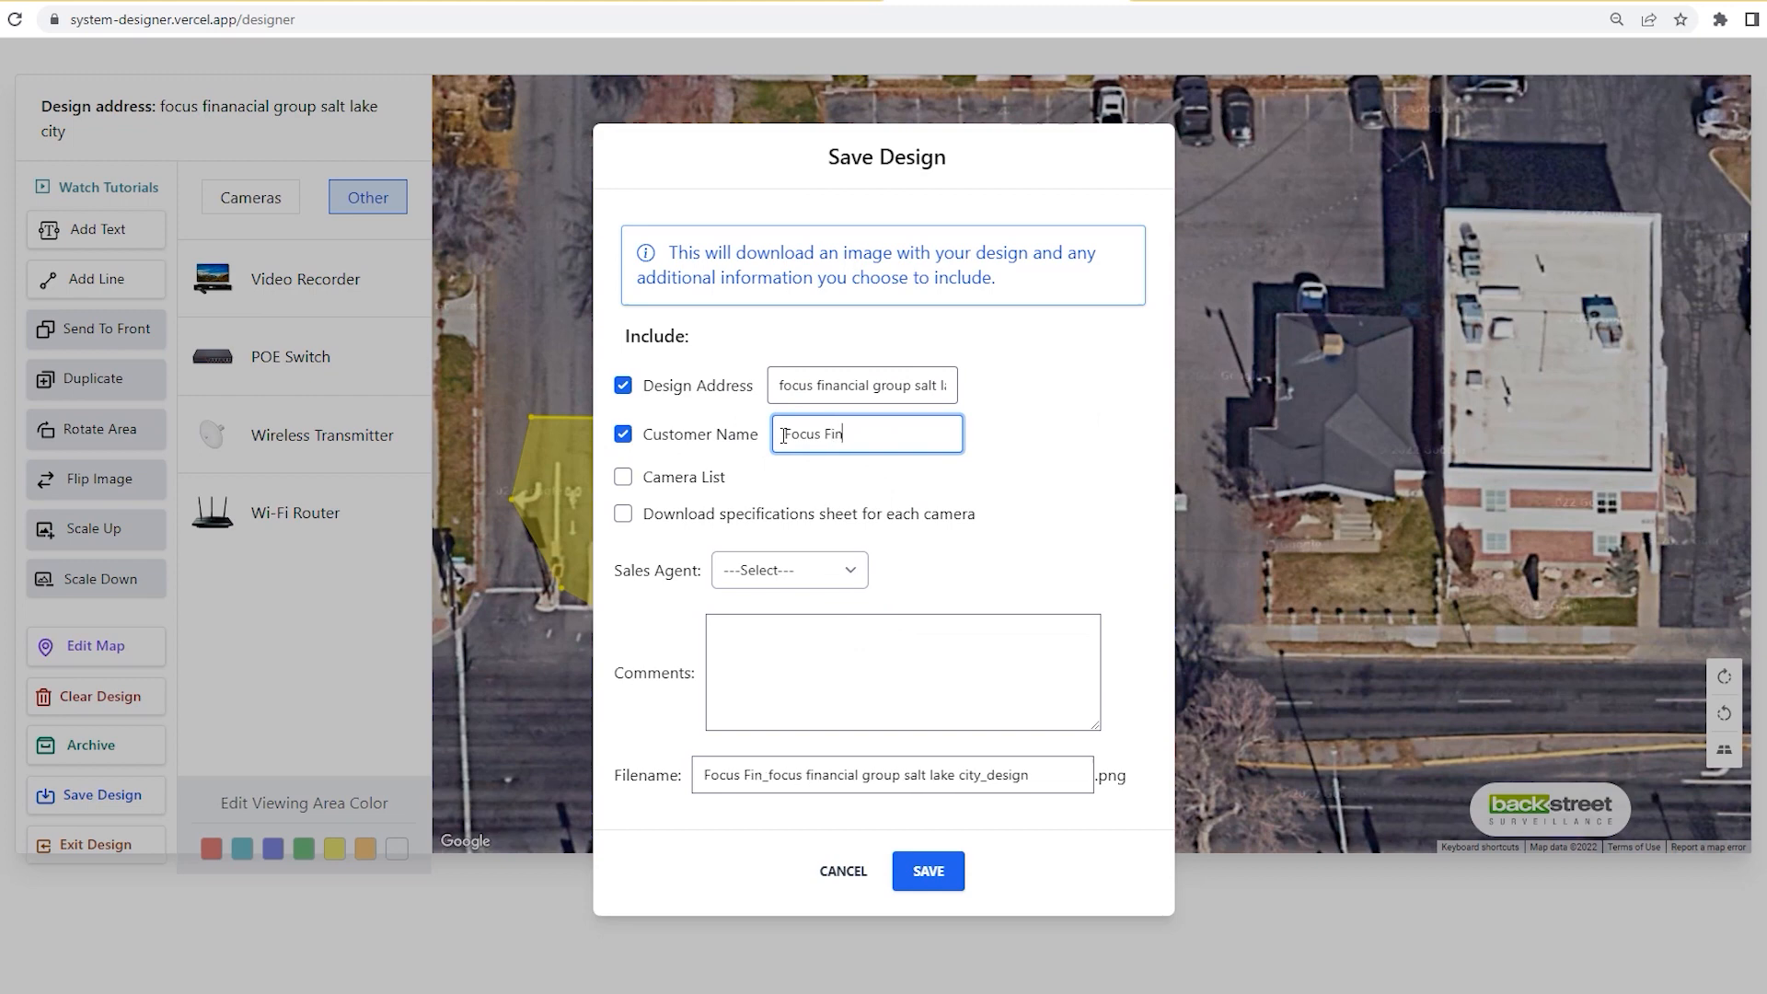
{"action": "type", "text": "ancial"}
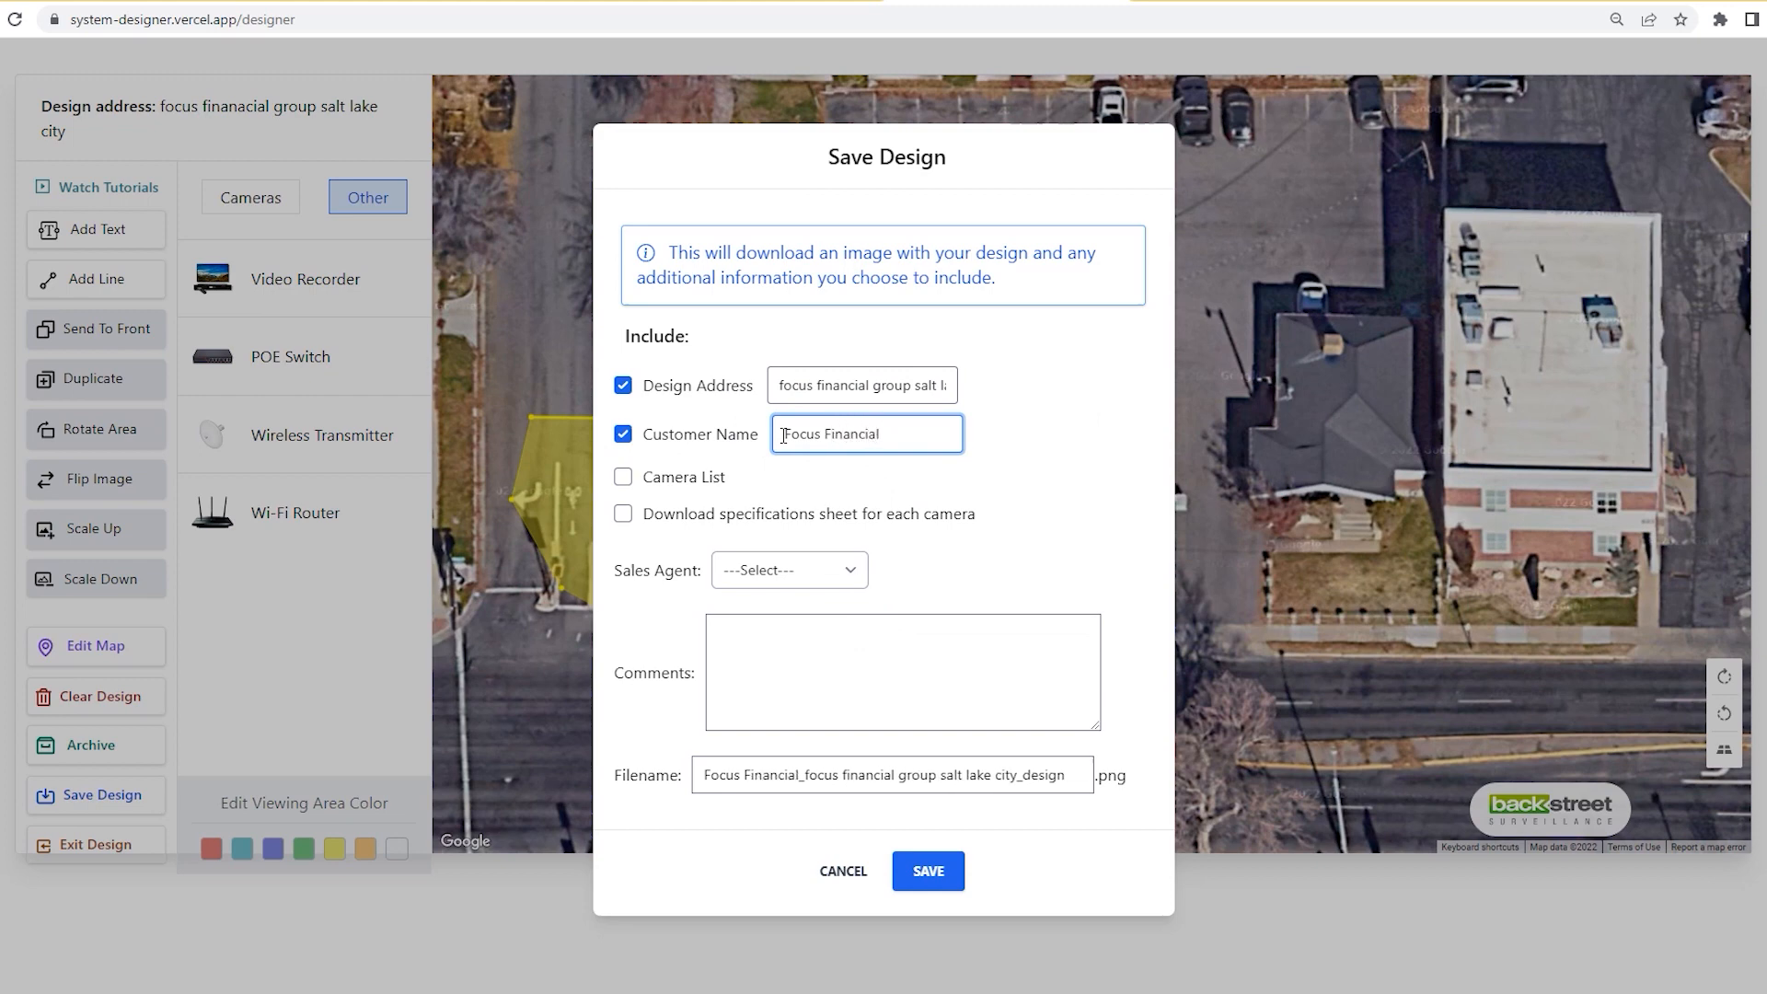
Step: Include the camera list and spec sheets, choose a sales agent, and save the design image
{"action": "left_click", "coordinate": [624, 478]}
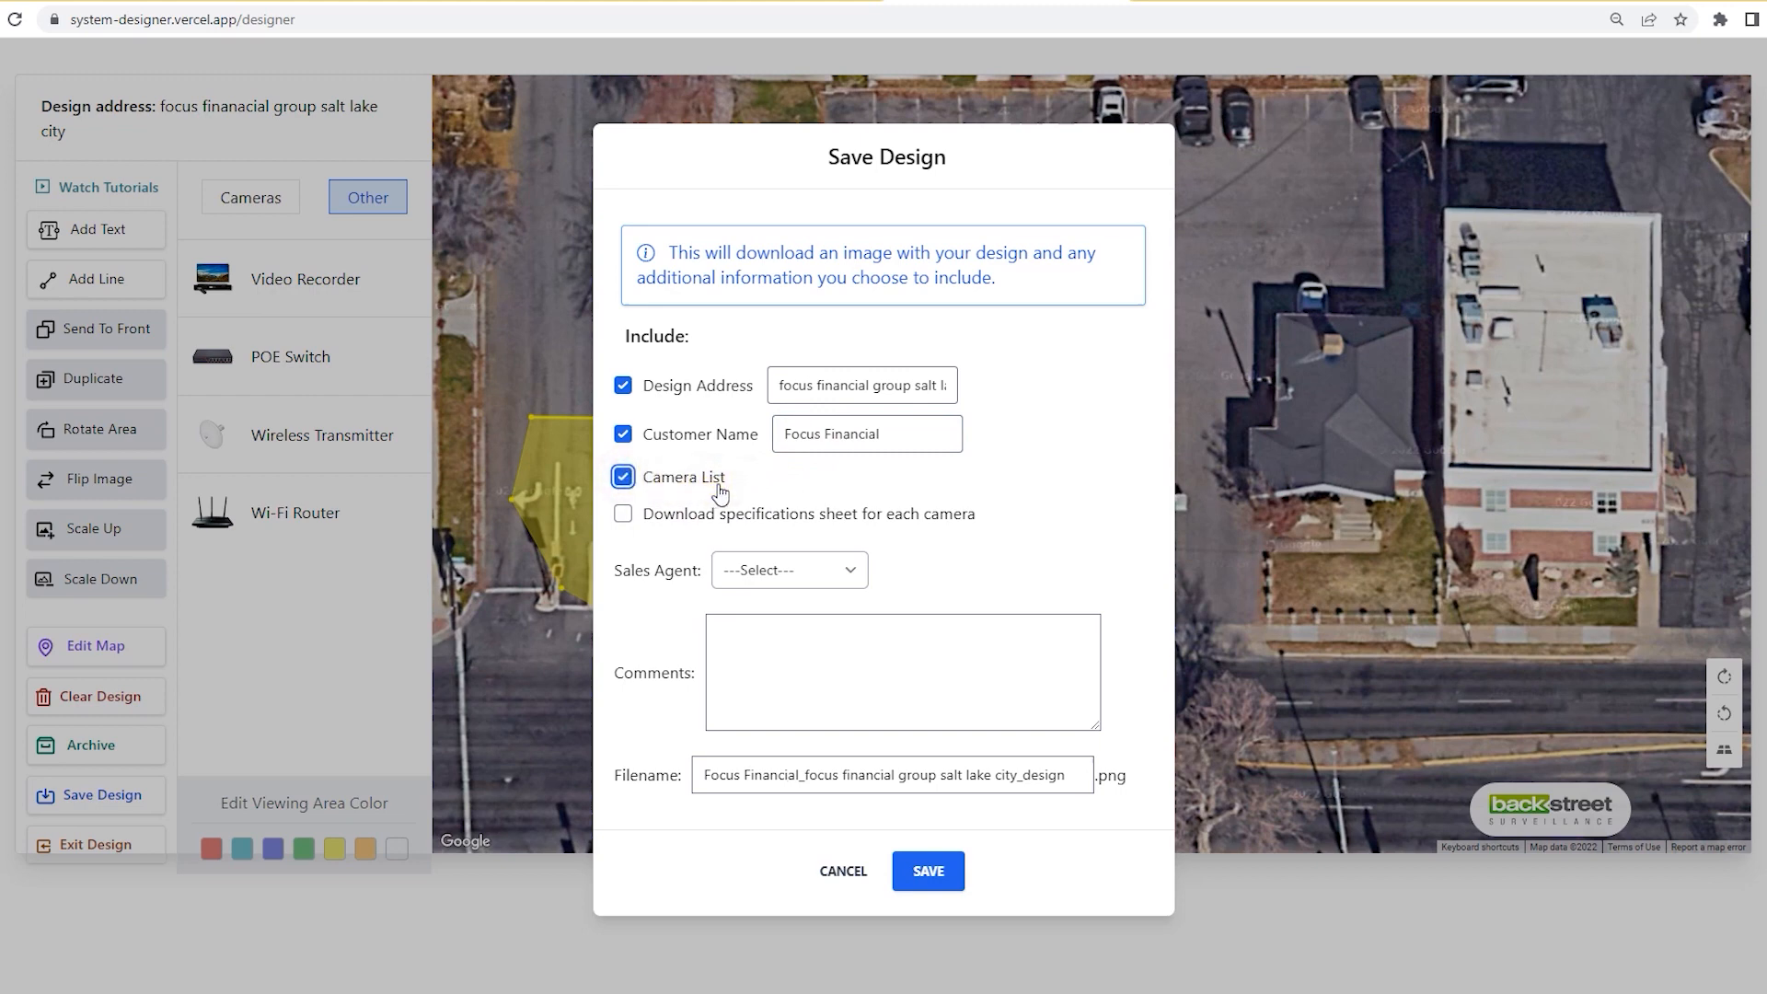
{"action": "left_click", "coordinate": [623, 514]}
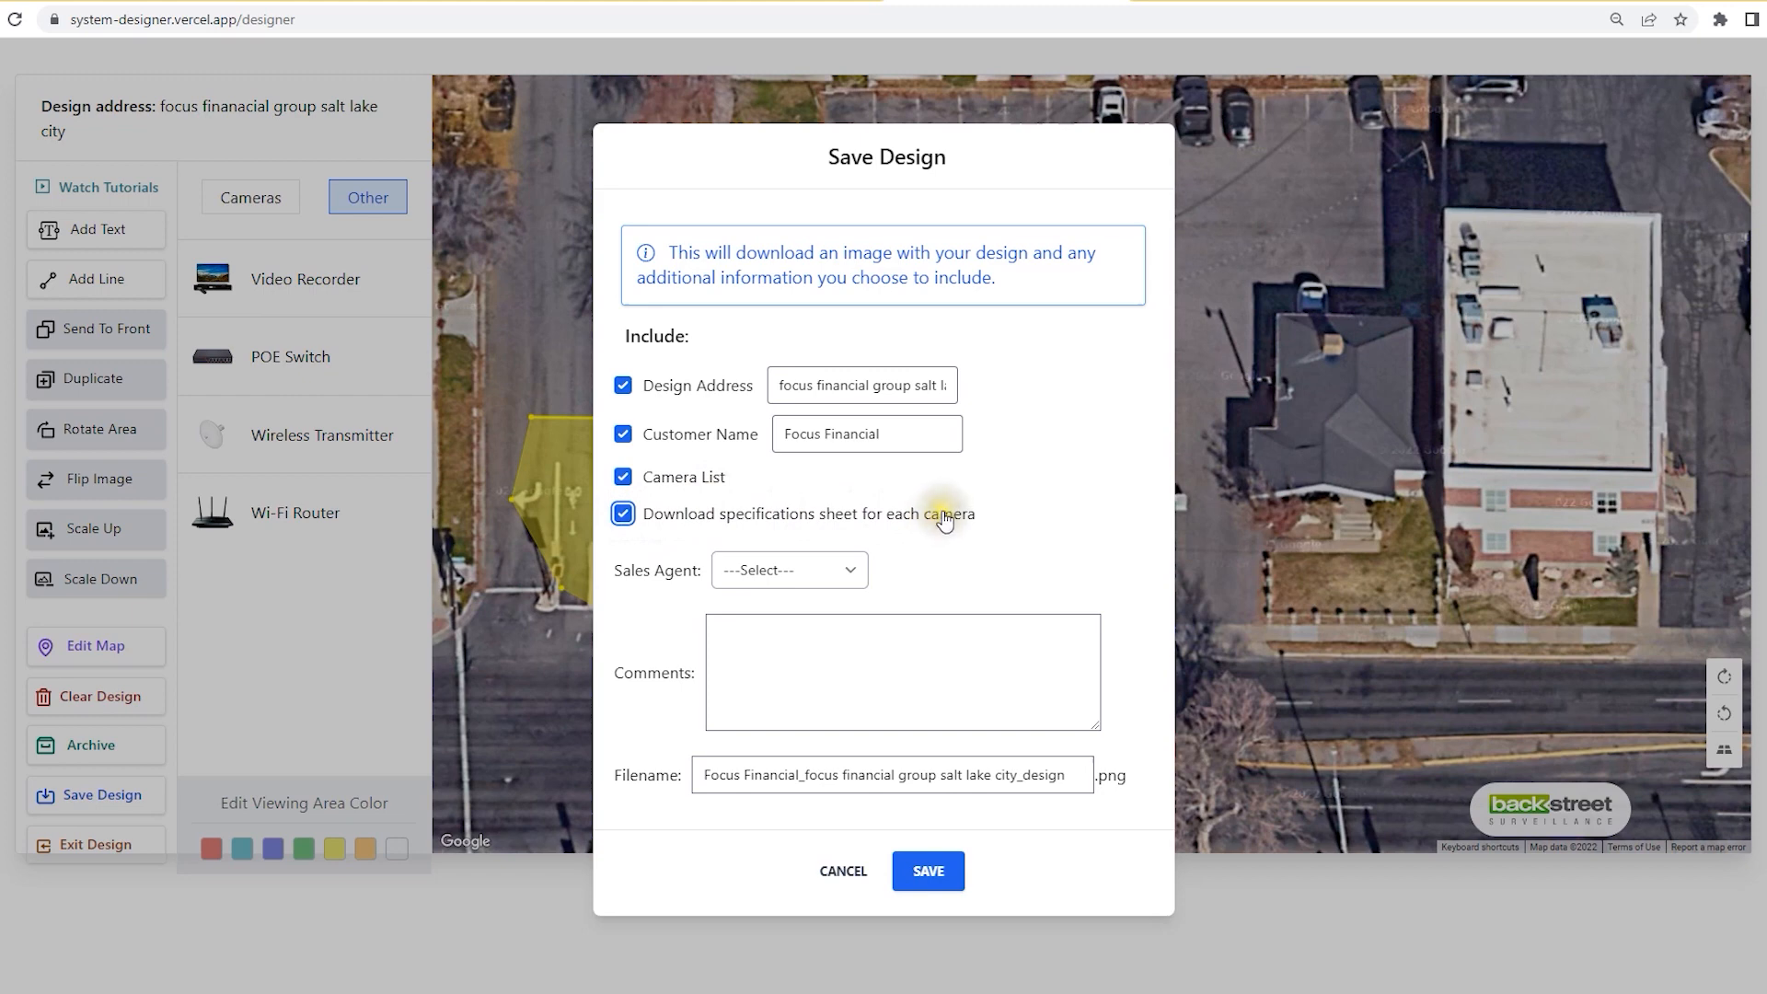
{"action": "left_click", "coordinate": [850, 572]}
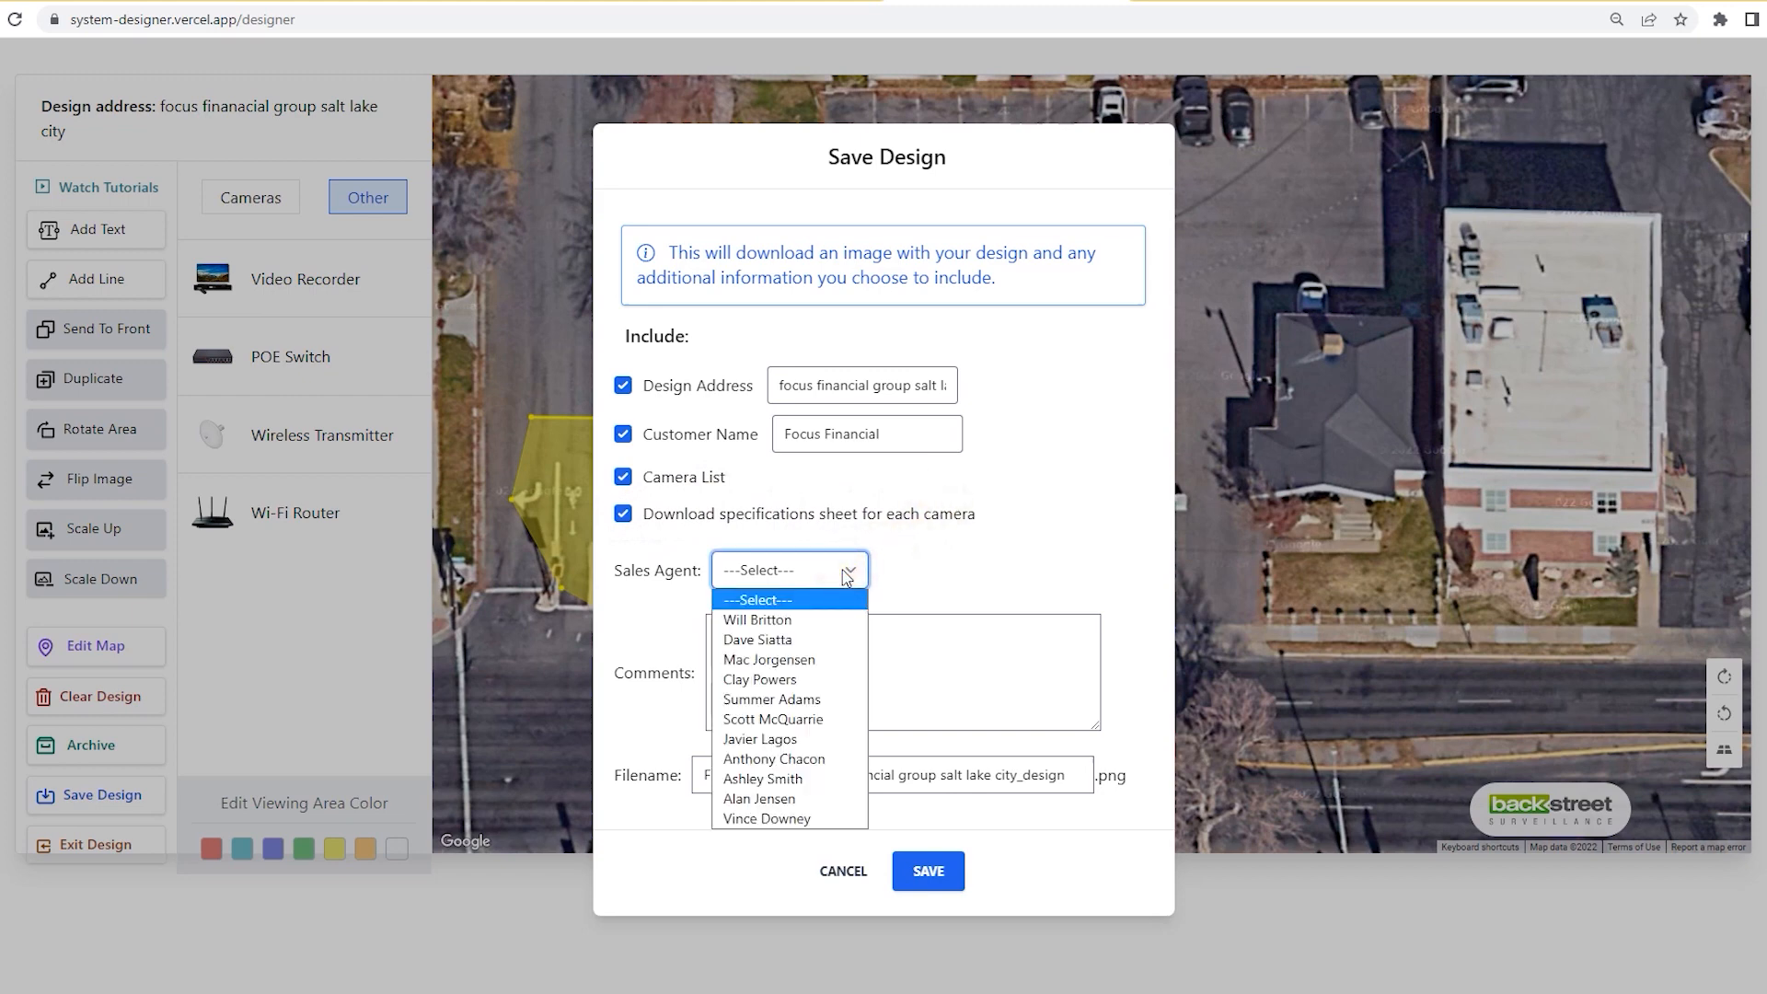
{"action": "left_click", "coordinate": [816, 660]}
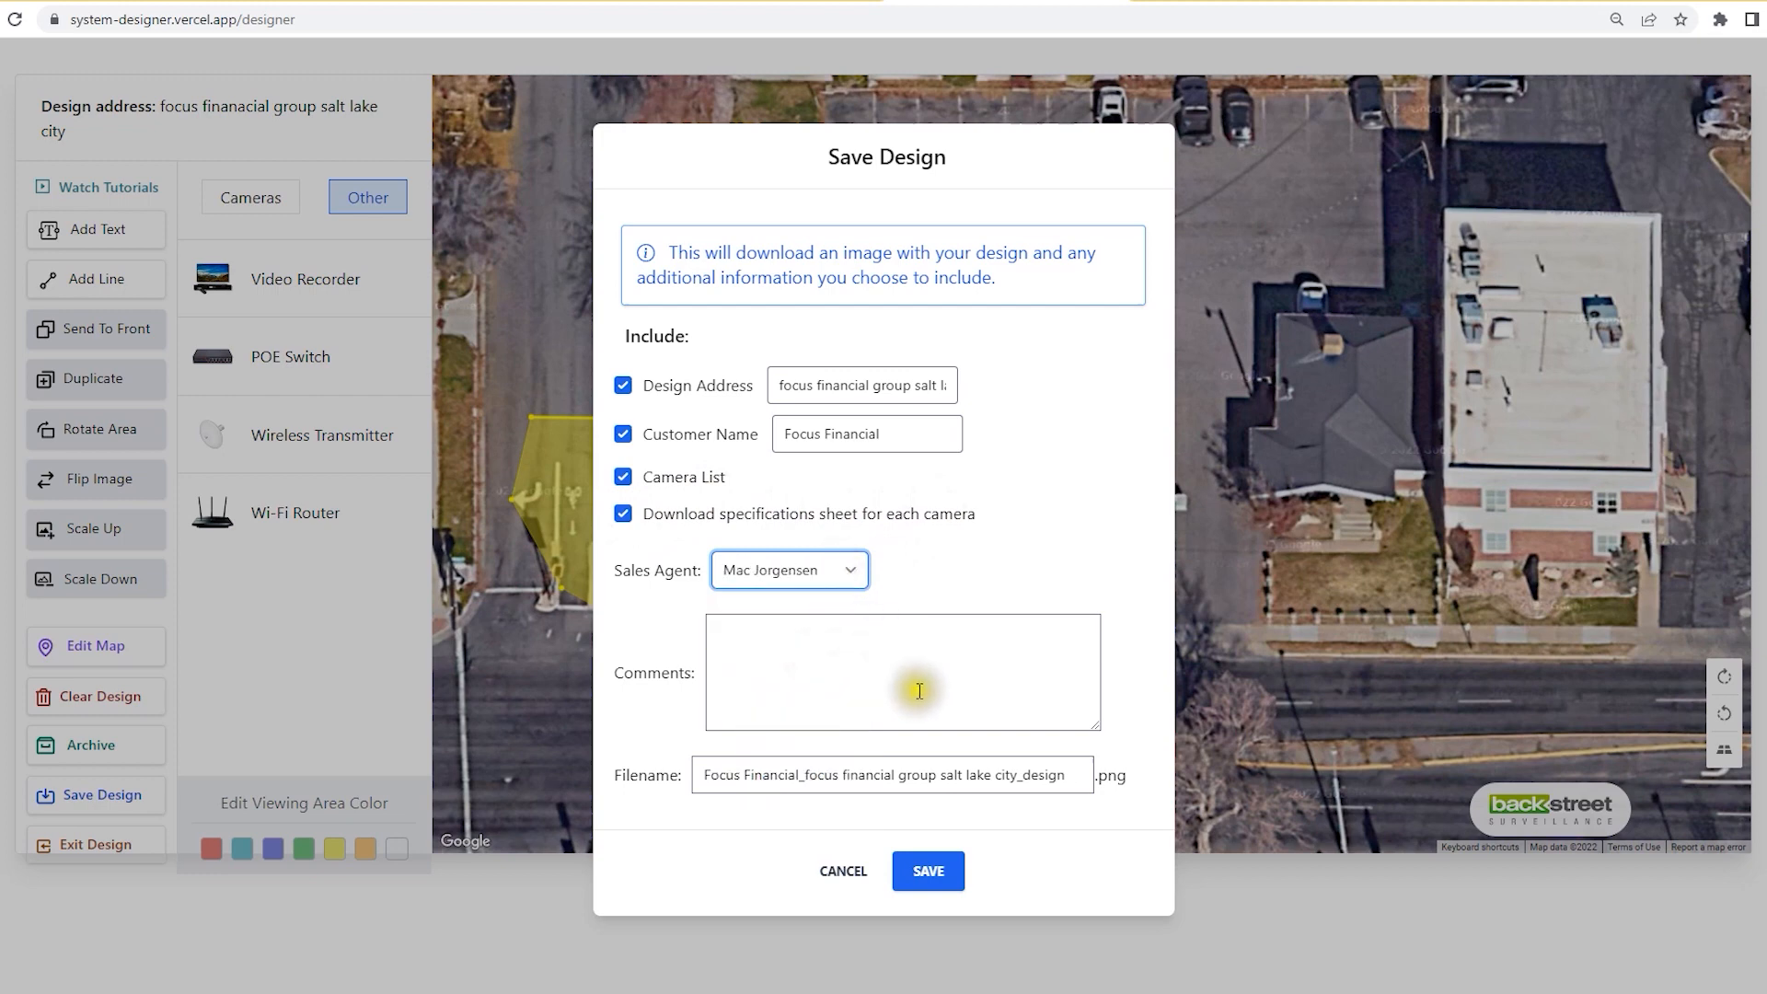
{"action": "left_click", "coordinate": [810, 640]}
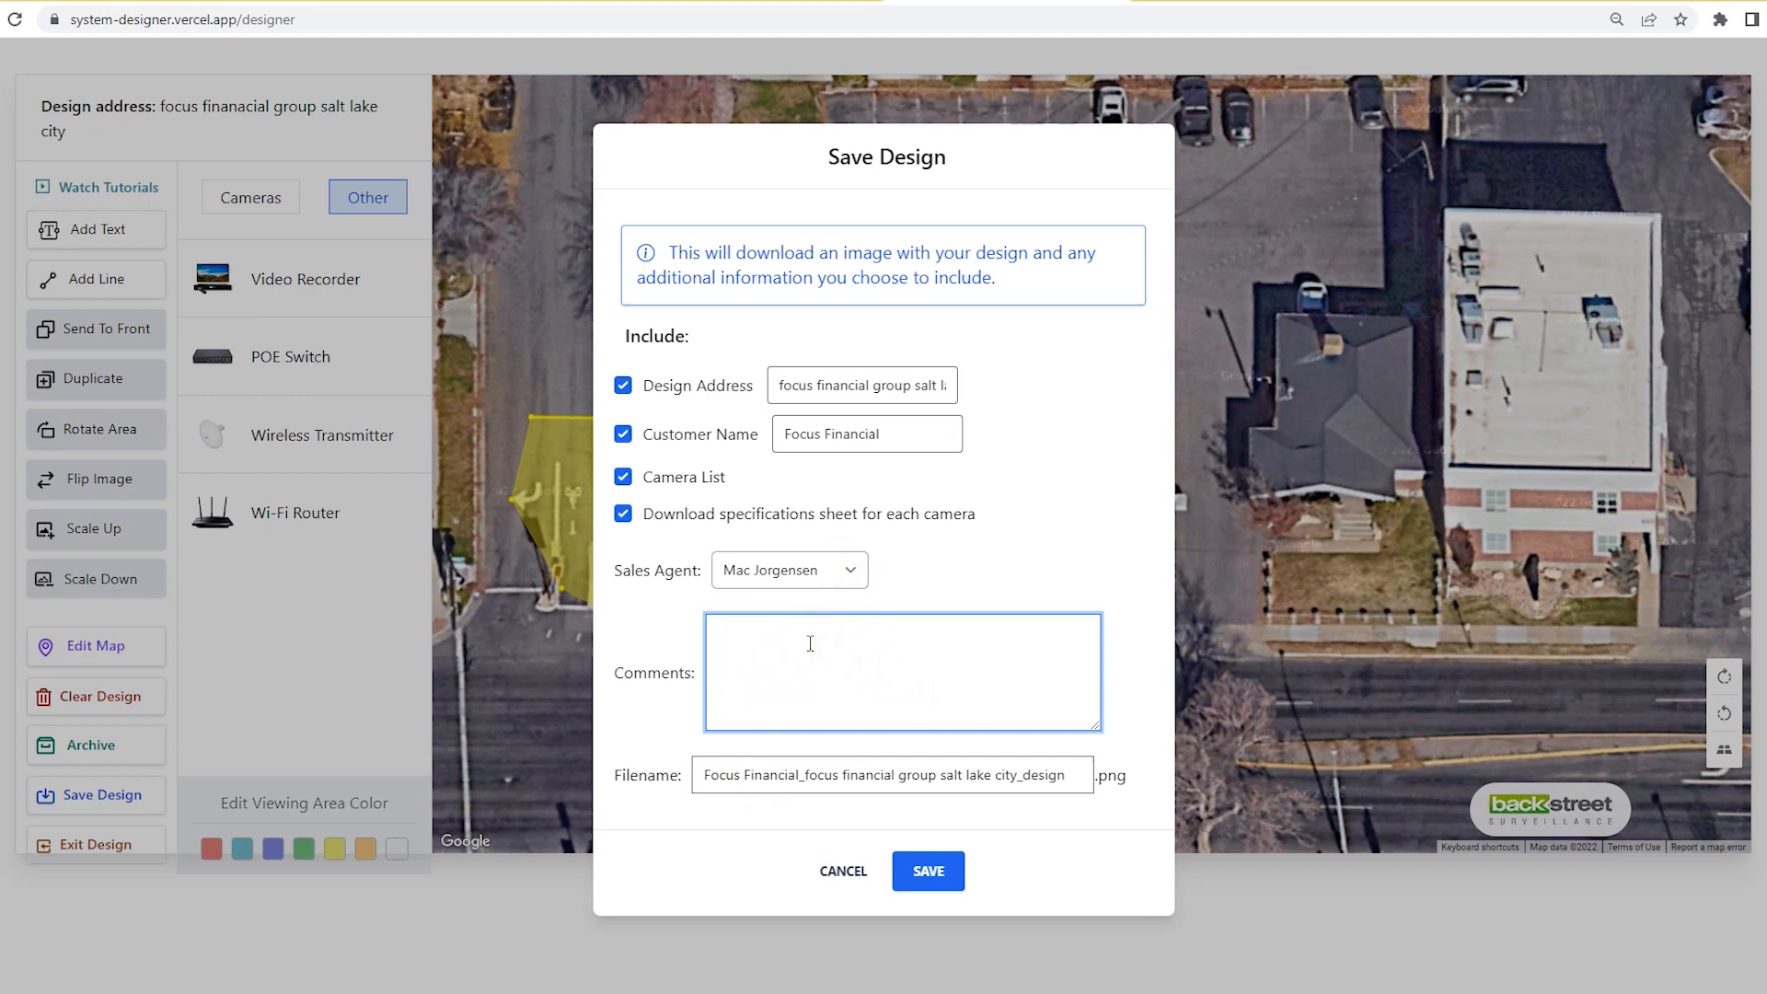
{"action": "left_click", "coordinate": [935, 886]}
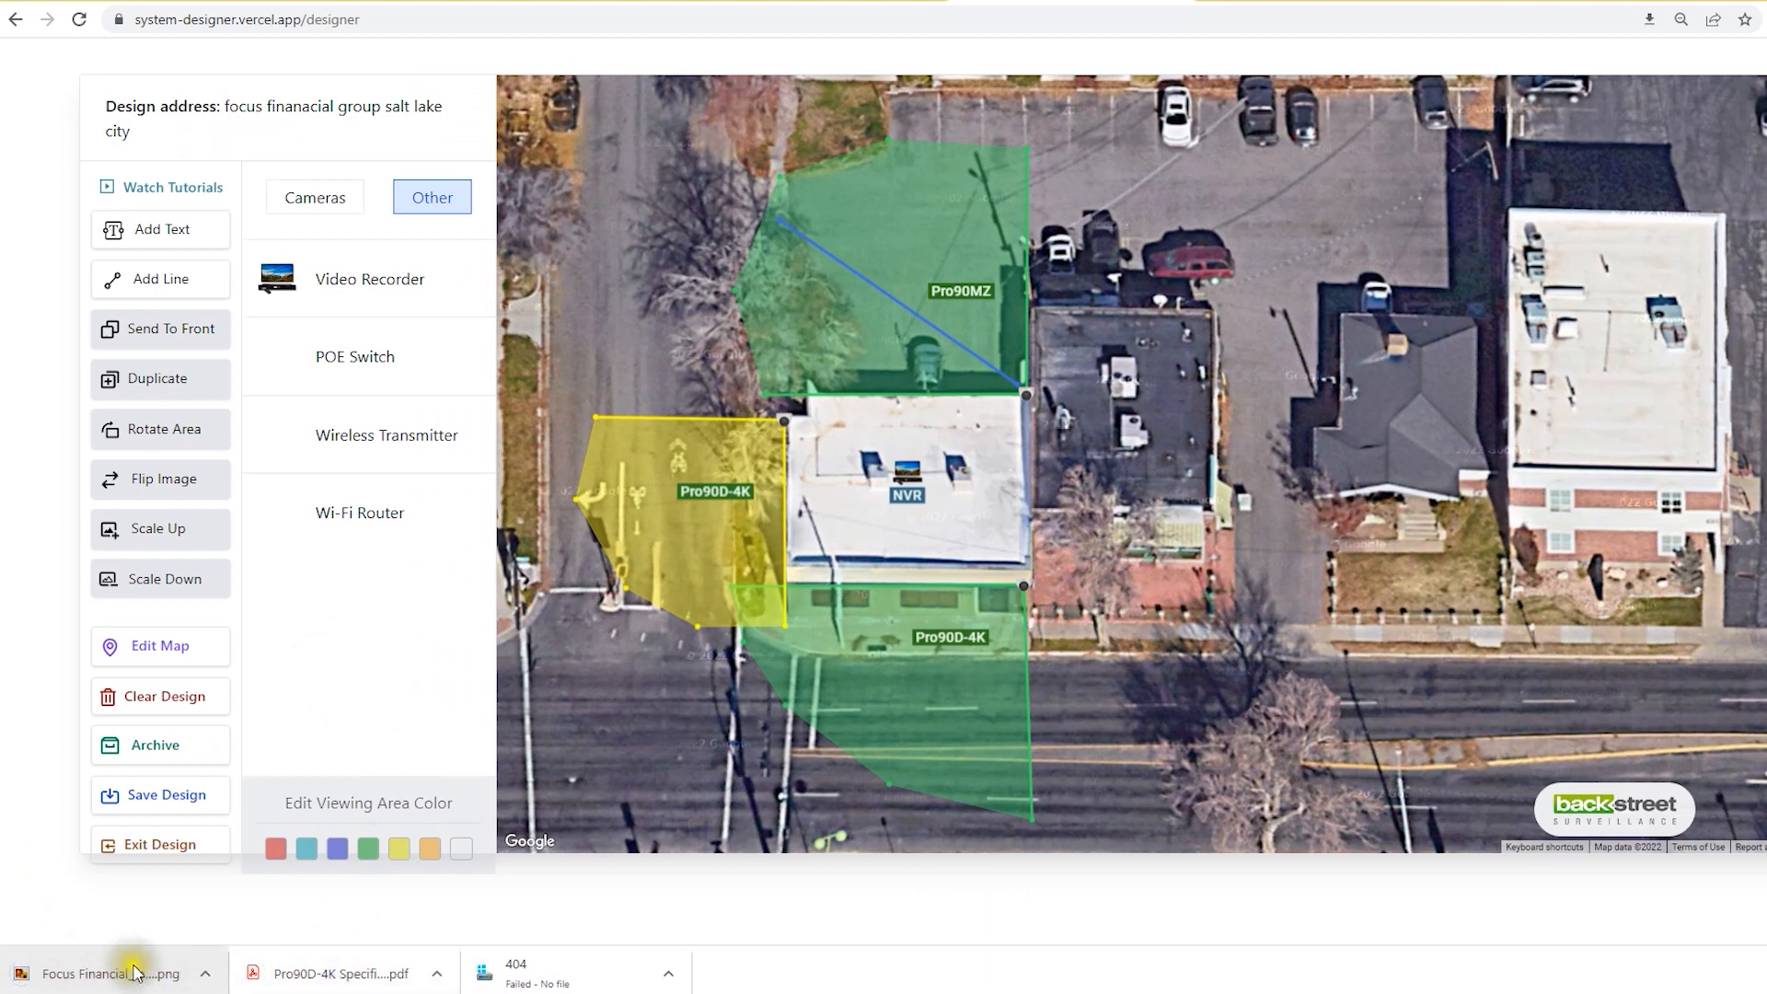
Step: Open the saved design PNG from the desktop and drag its viewer window into view
{"action": "left_click", "coordinate": [1766, 0]}
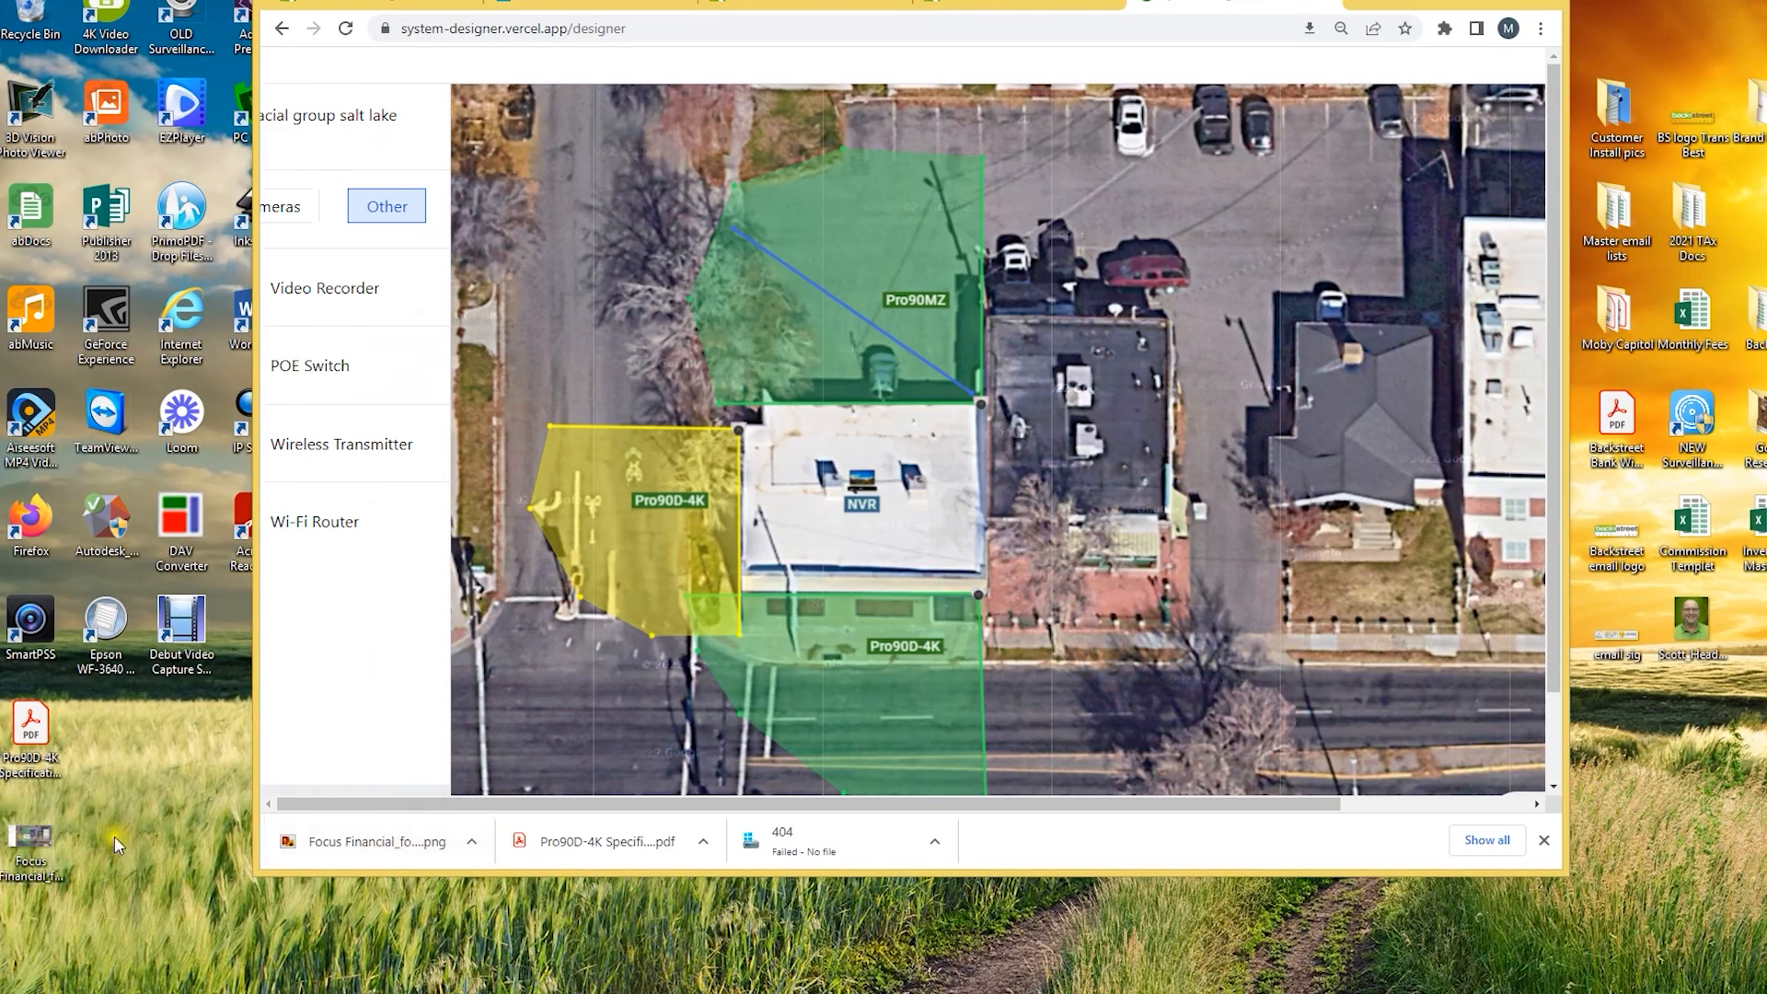
{"action": "left_click", "coordinate": [39, 724]}
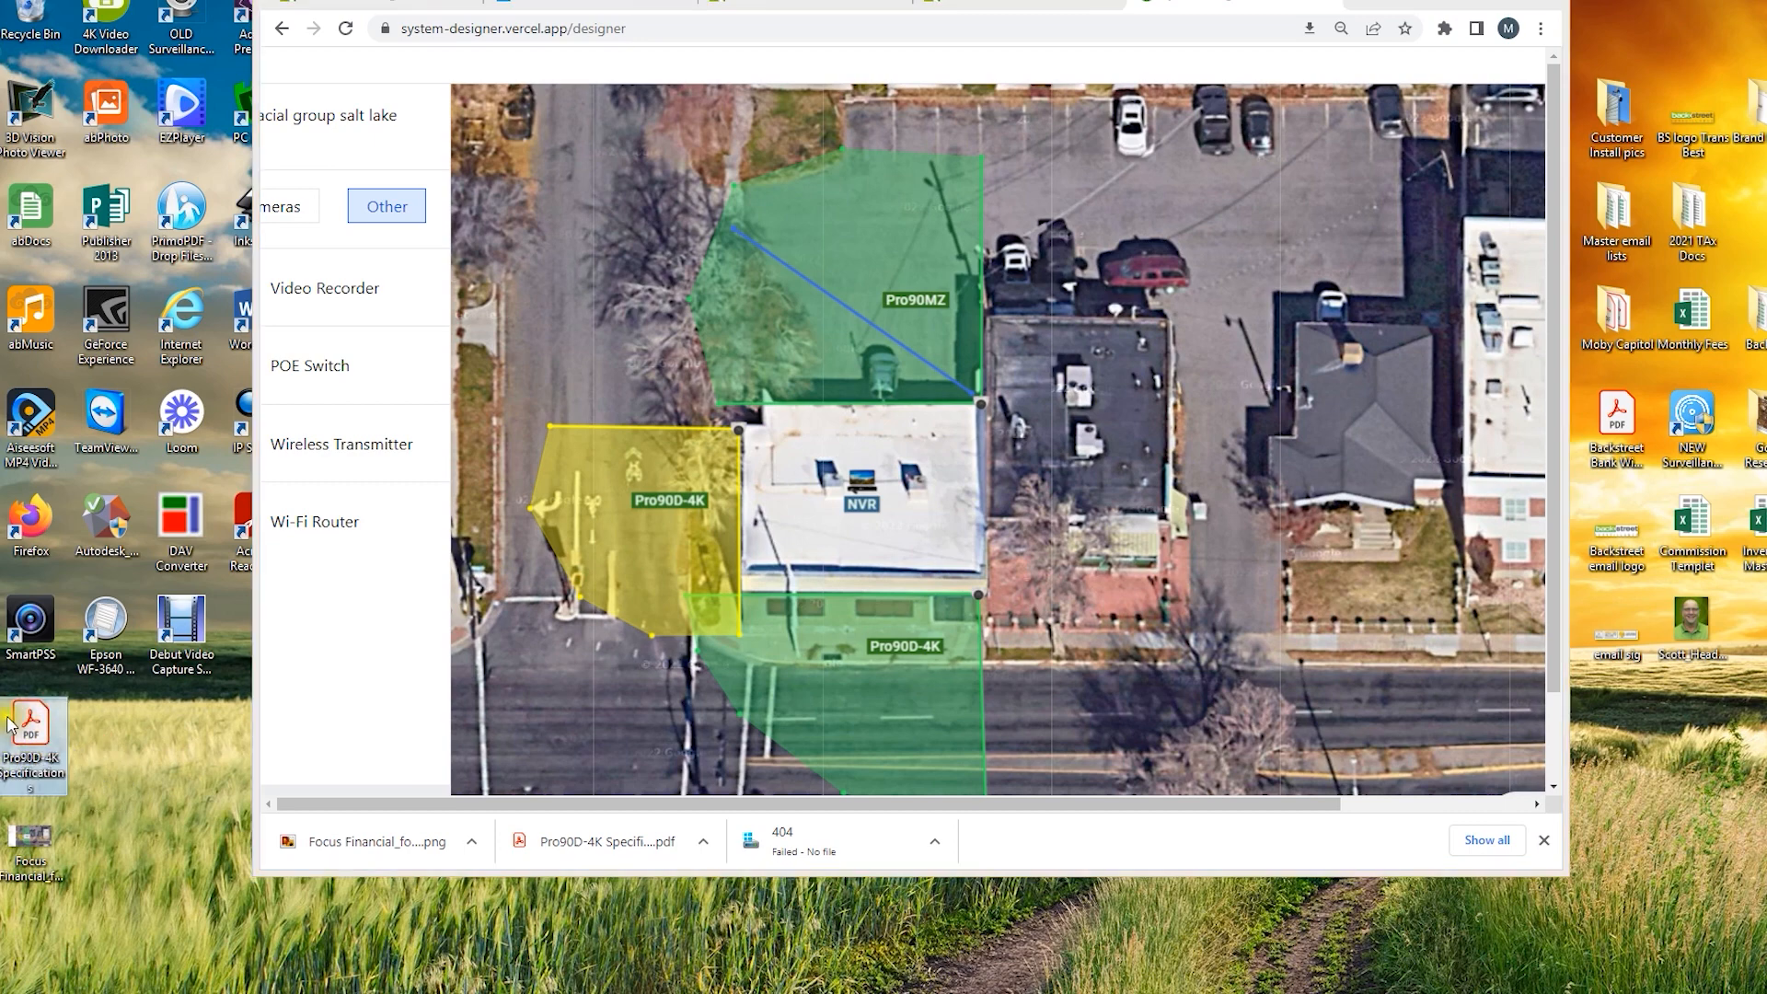
{"action": "double_click", "coordinate": [33, 838]}
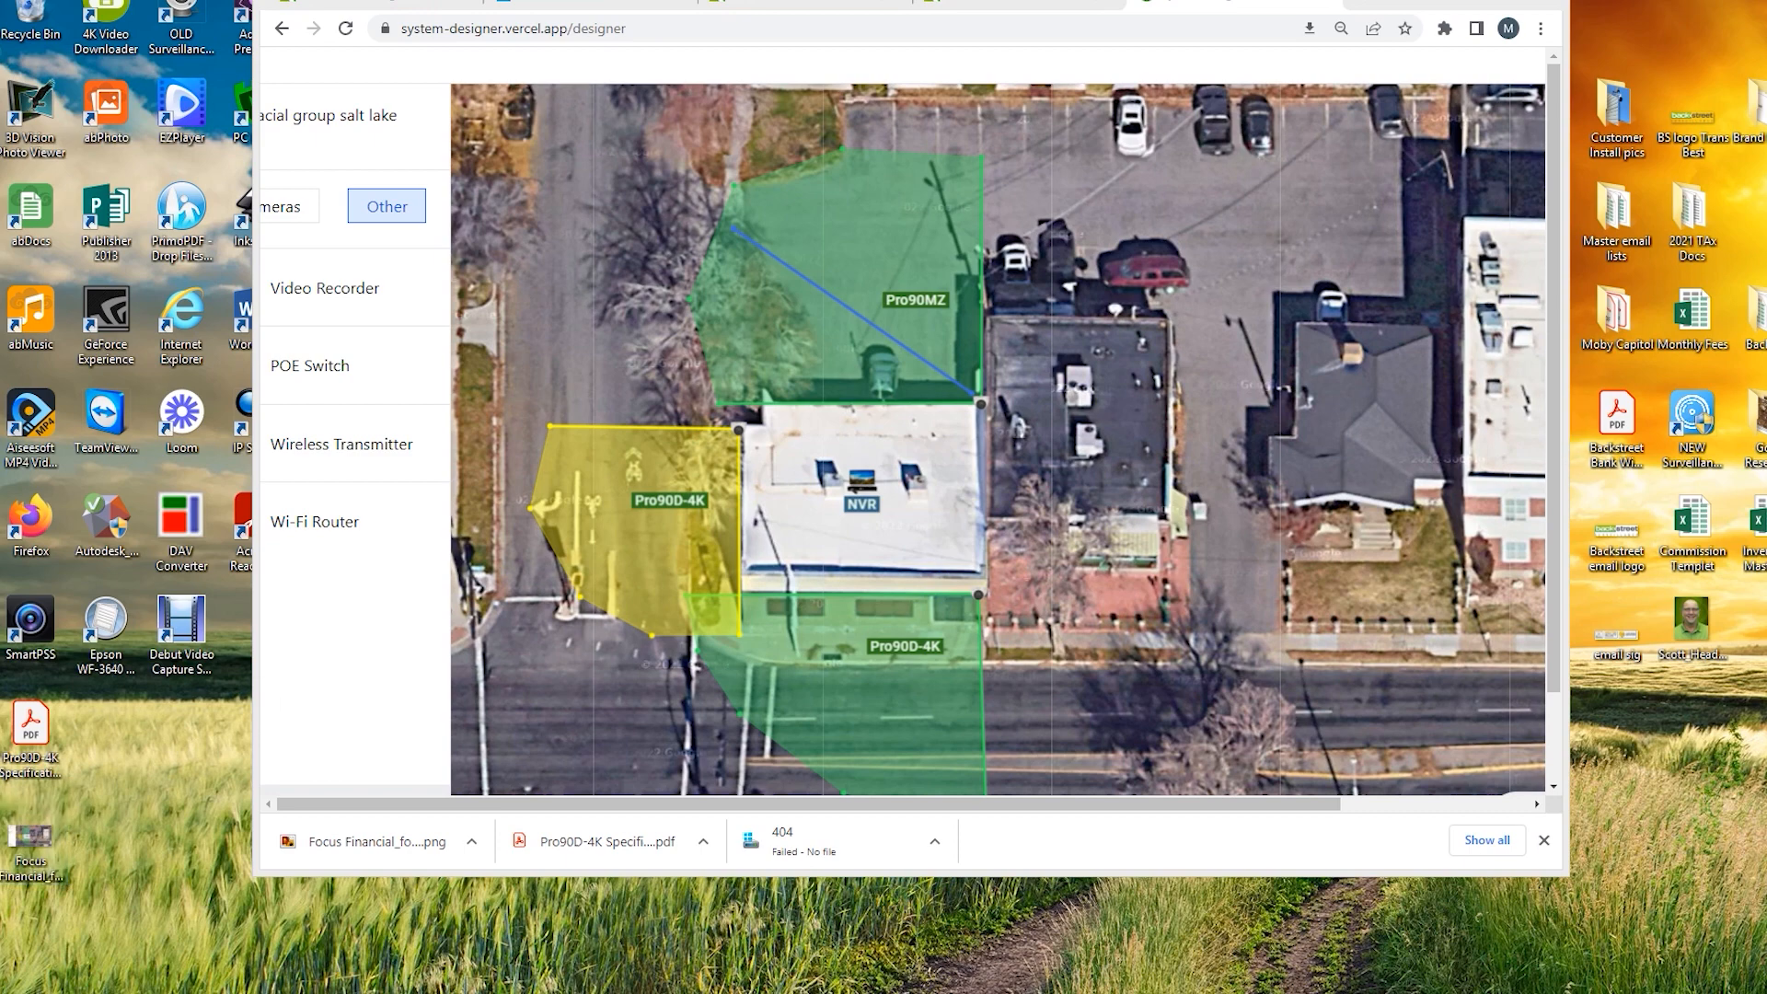
{"action": "left_click_drag", "start_coordinate": [1766, 2], "coordinate": [599, 11]}
Step: Maximize the saved design image's viewer window
{"action": "left_click", "coordinate": [766, 8]}
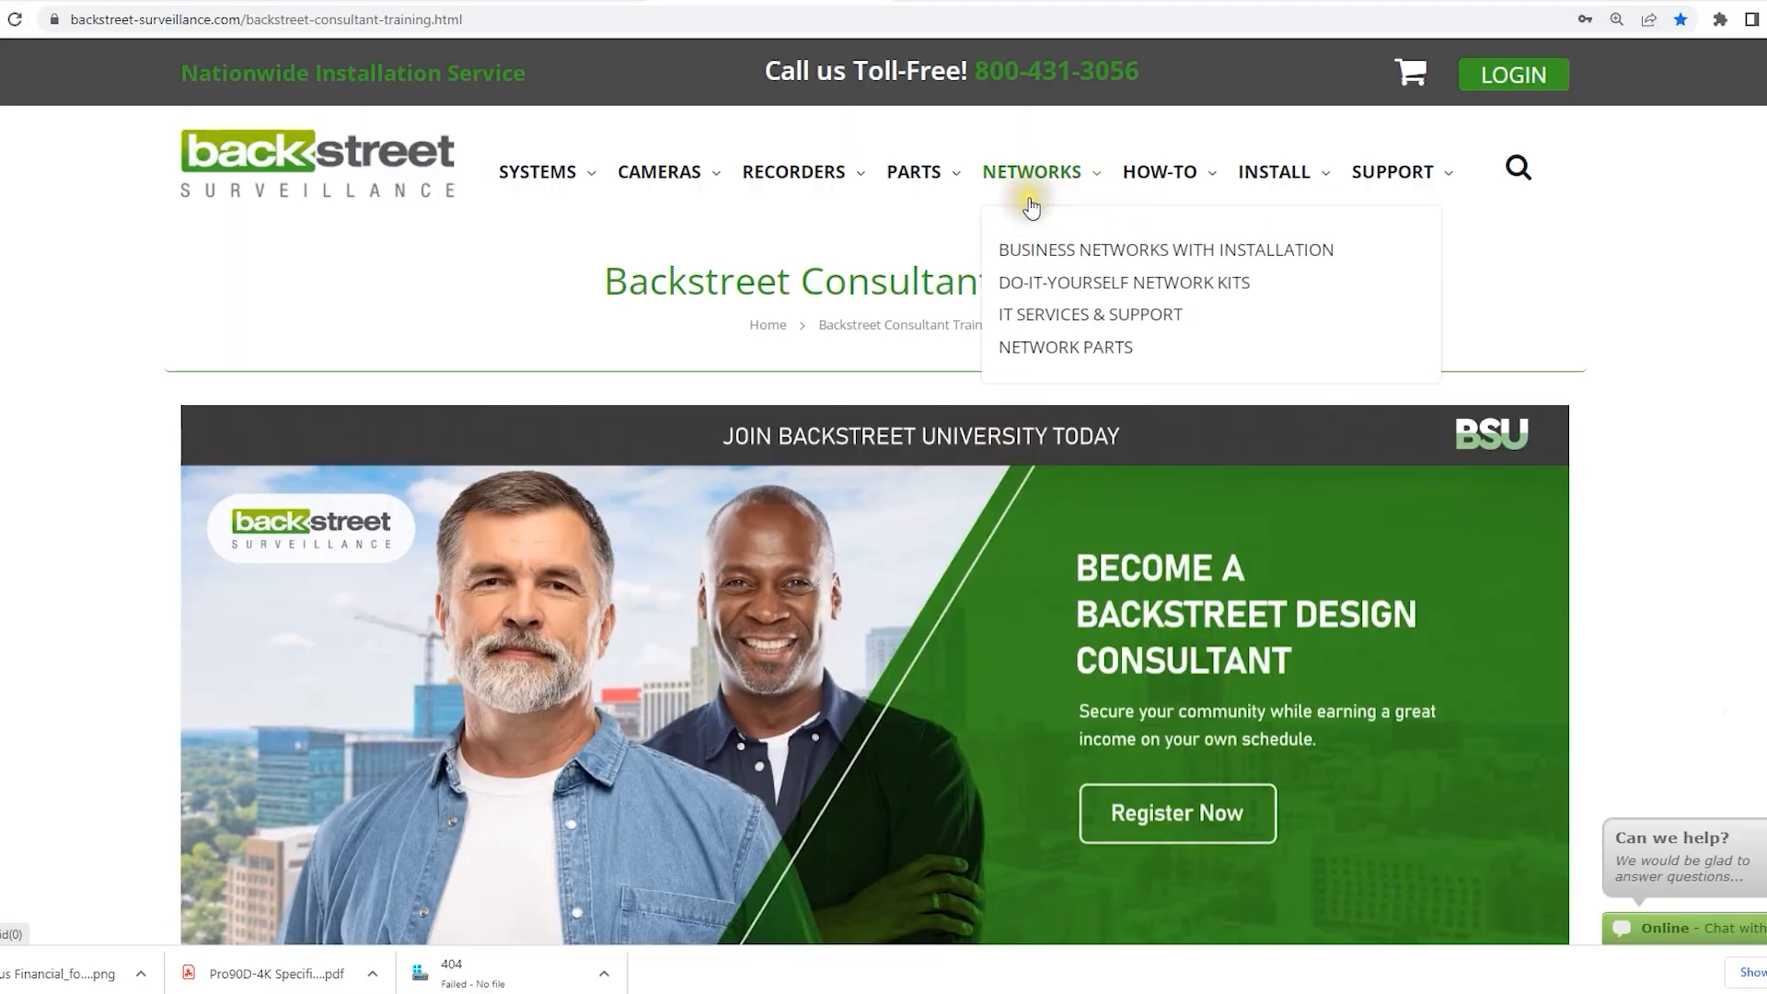
{"action": "mouse_move", "coordinate": [1143, 182]}
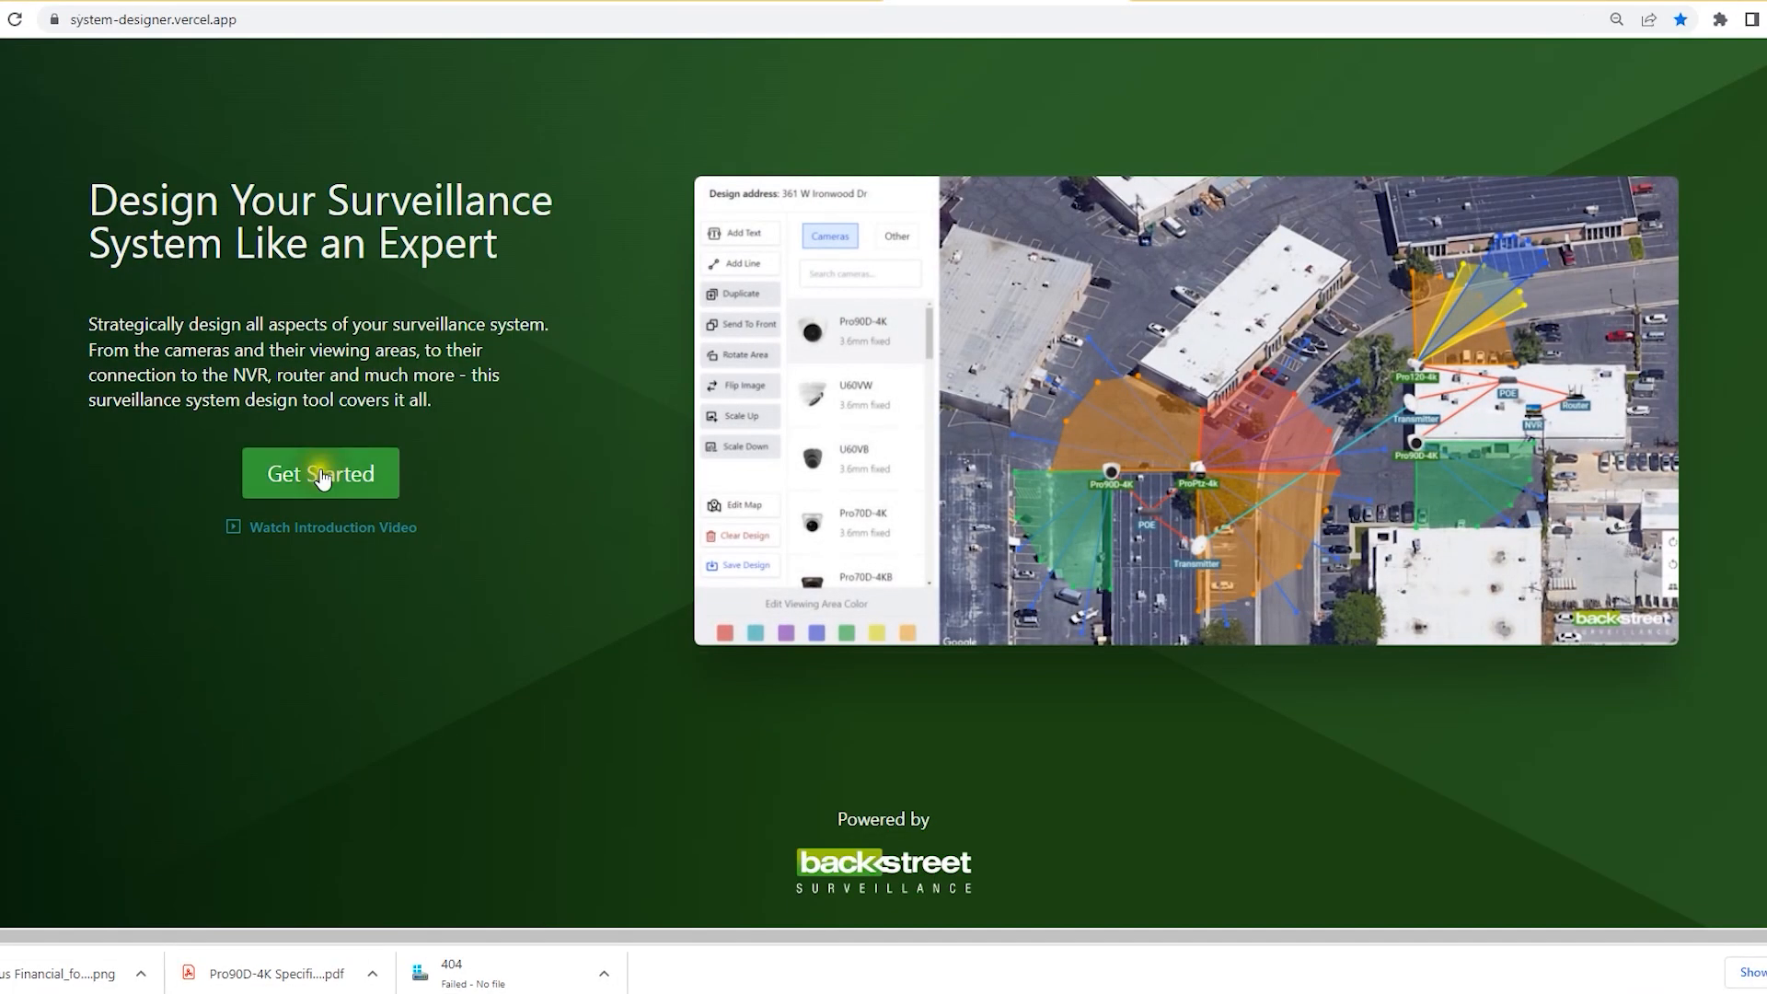
Step: Preview the customer's address on the satellite map in a new design, then back out to the training tab
{"action": "left_click", "coordinate": [321, 475]}
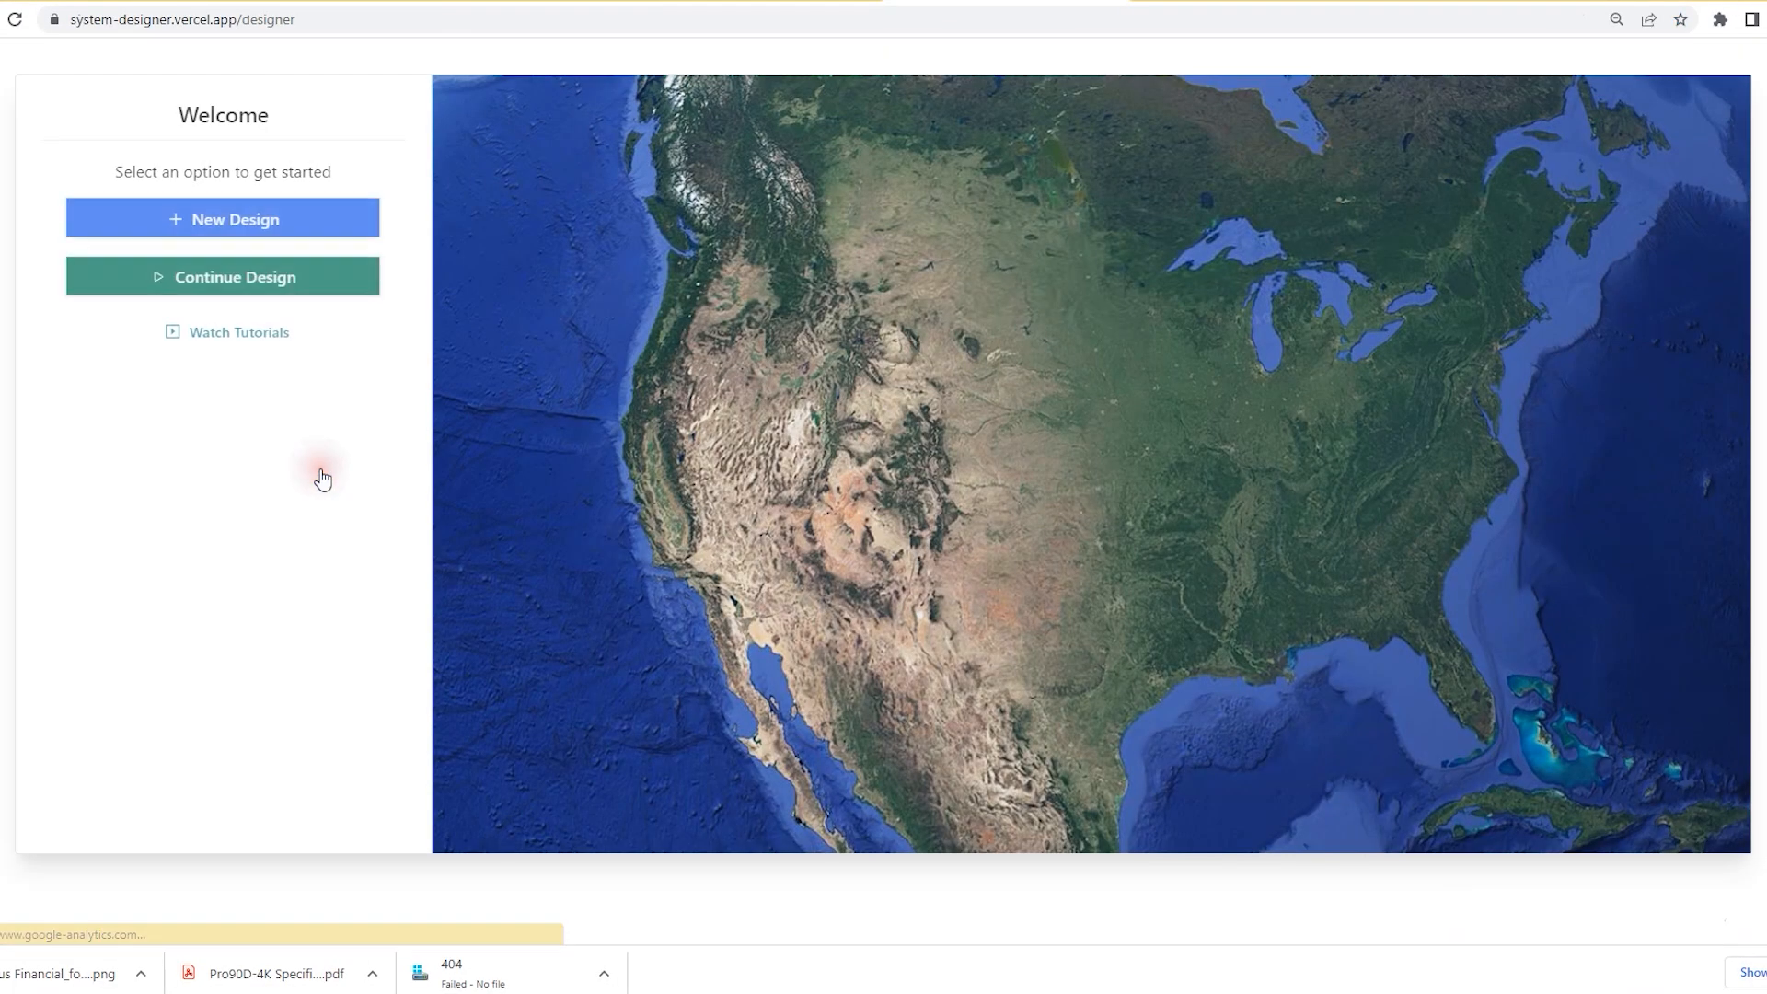
{"action": "left_click", "coordinate": [241, 220]}
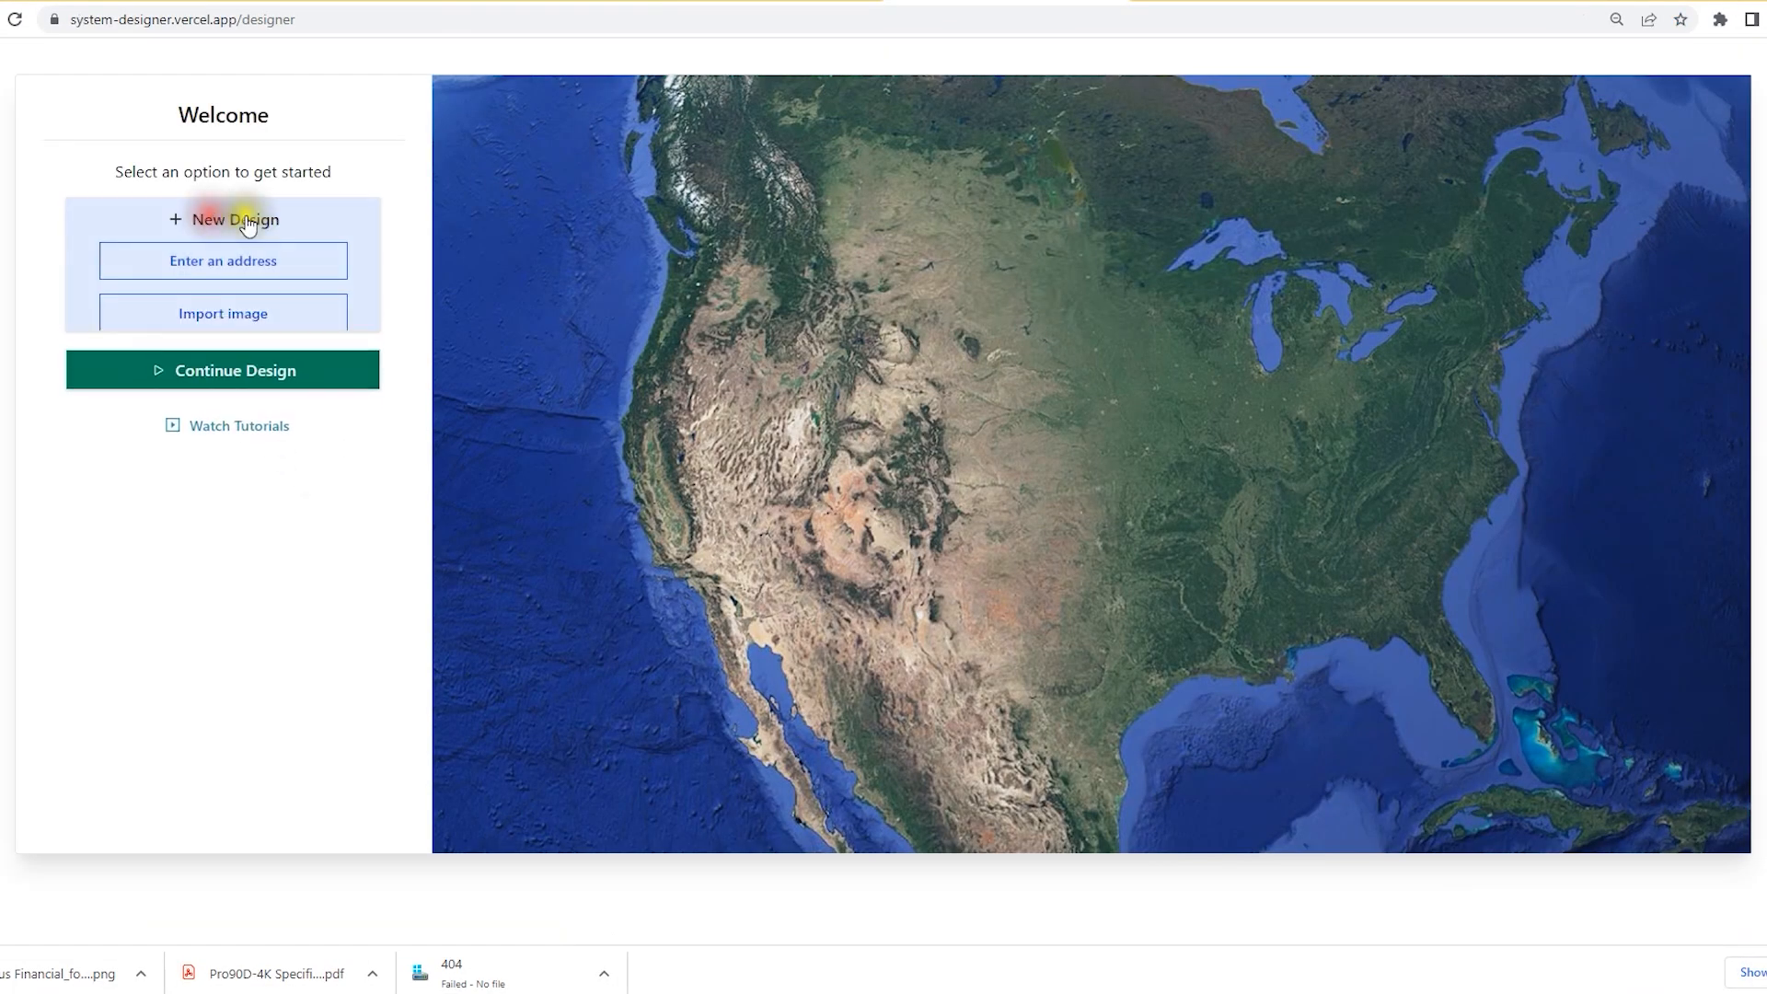
{"action": "left_click", "coordinate": [188, 262]}
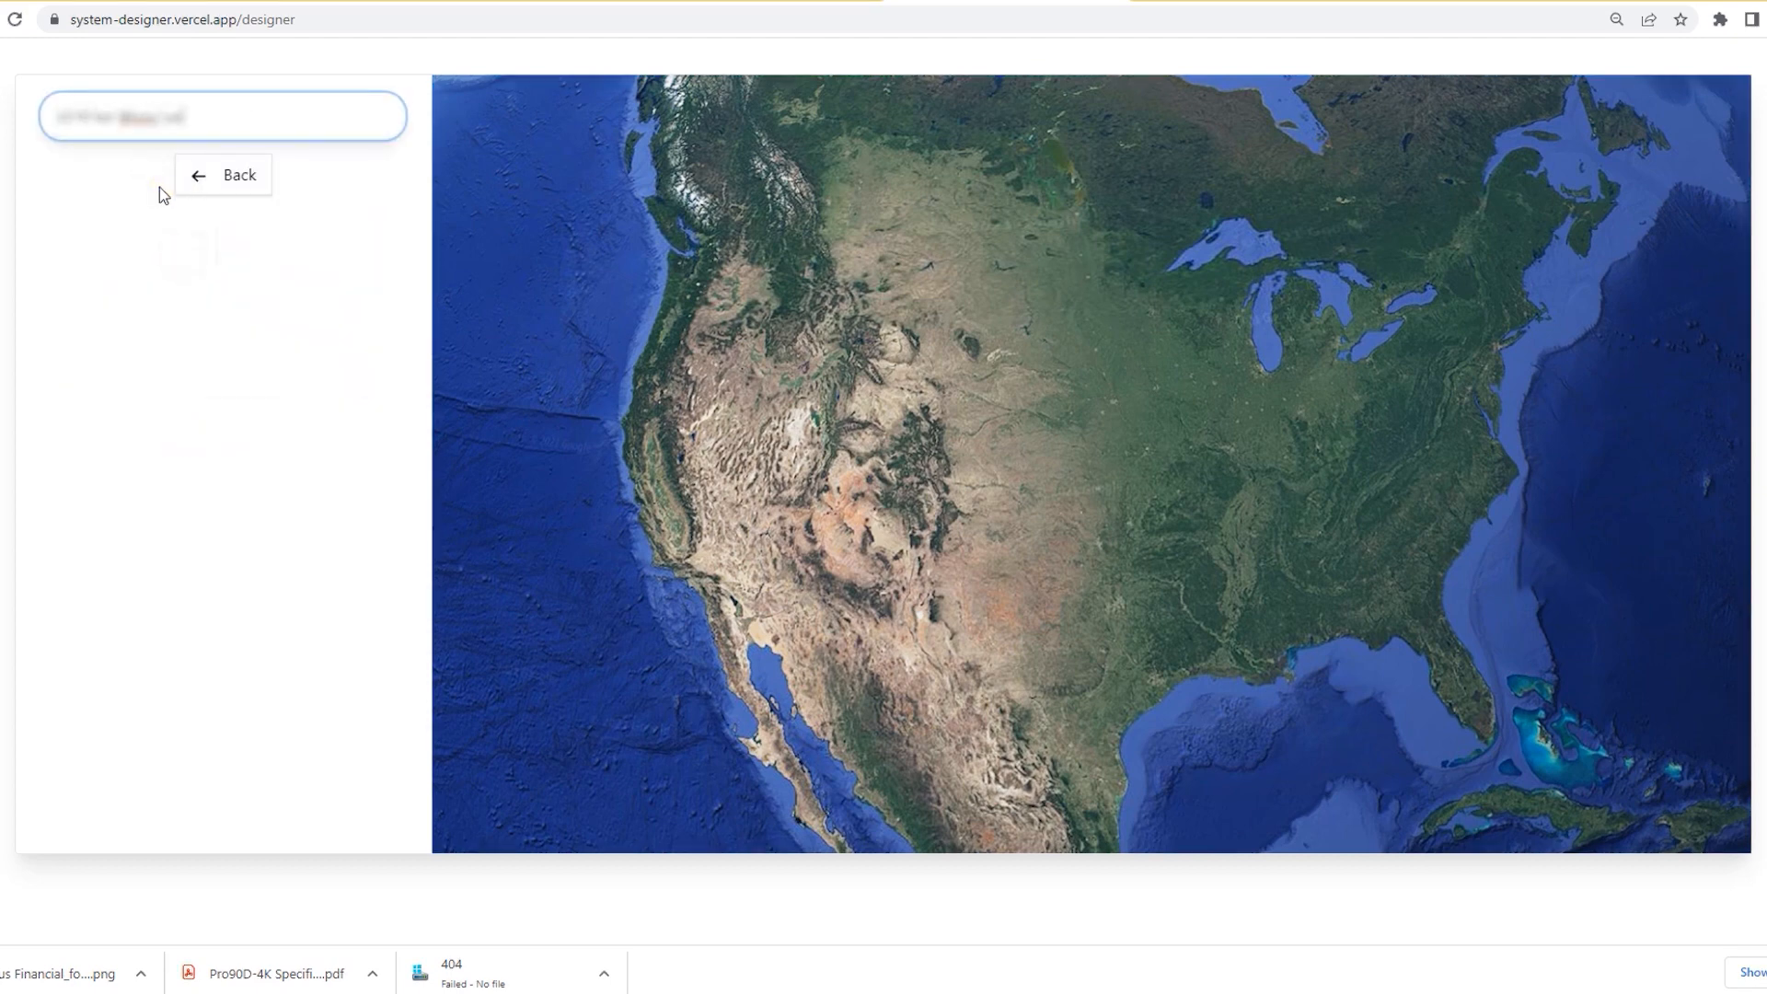
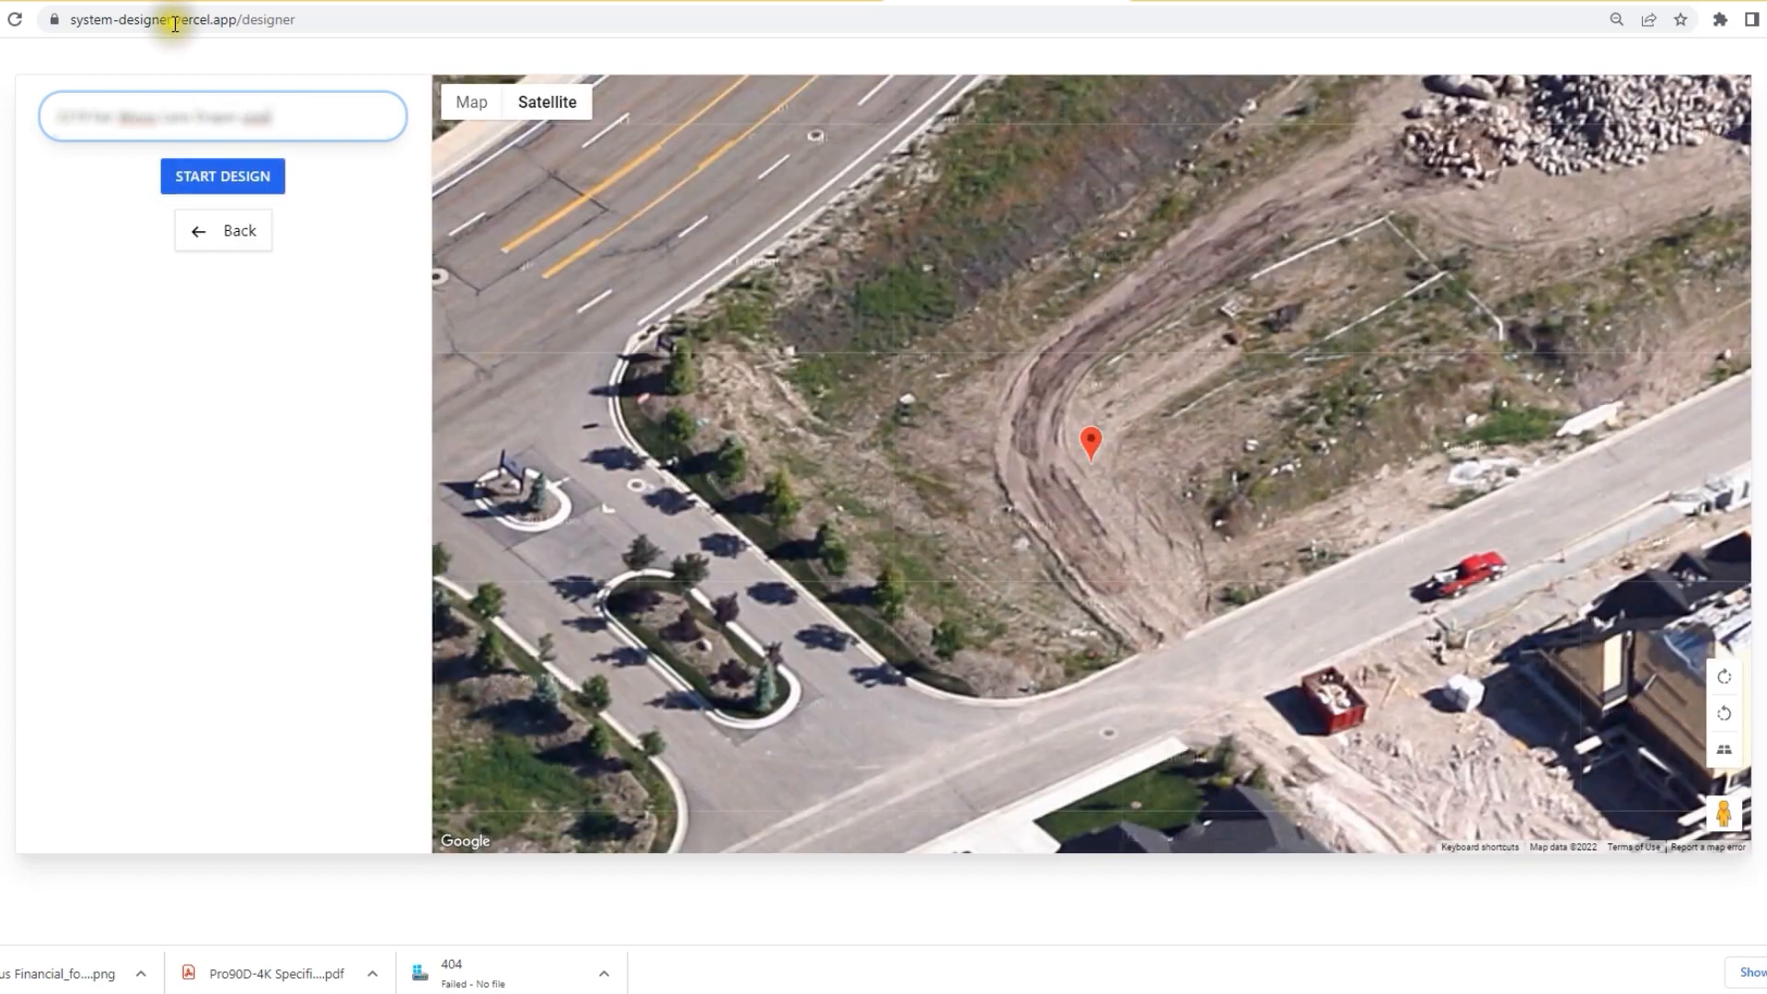
{"action": "left_click_drag", "start_coordinate": [1210, 492], "coordinate": [974, 469]}
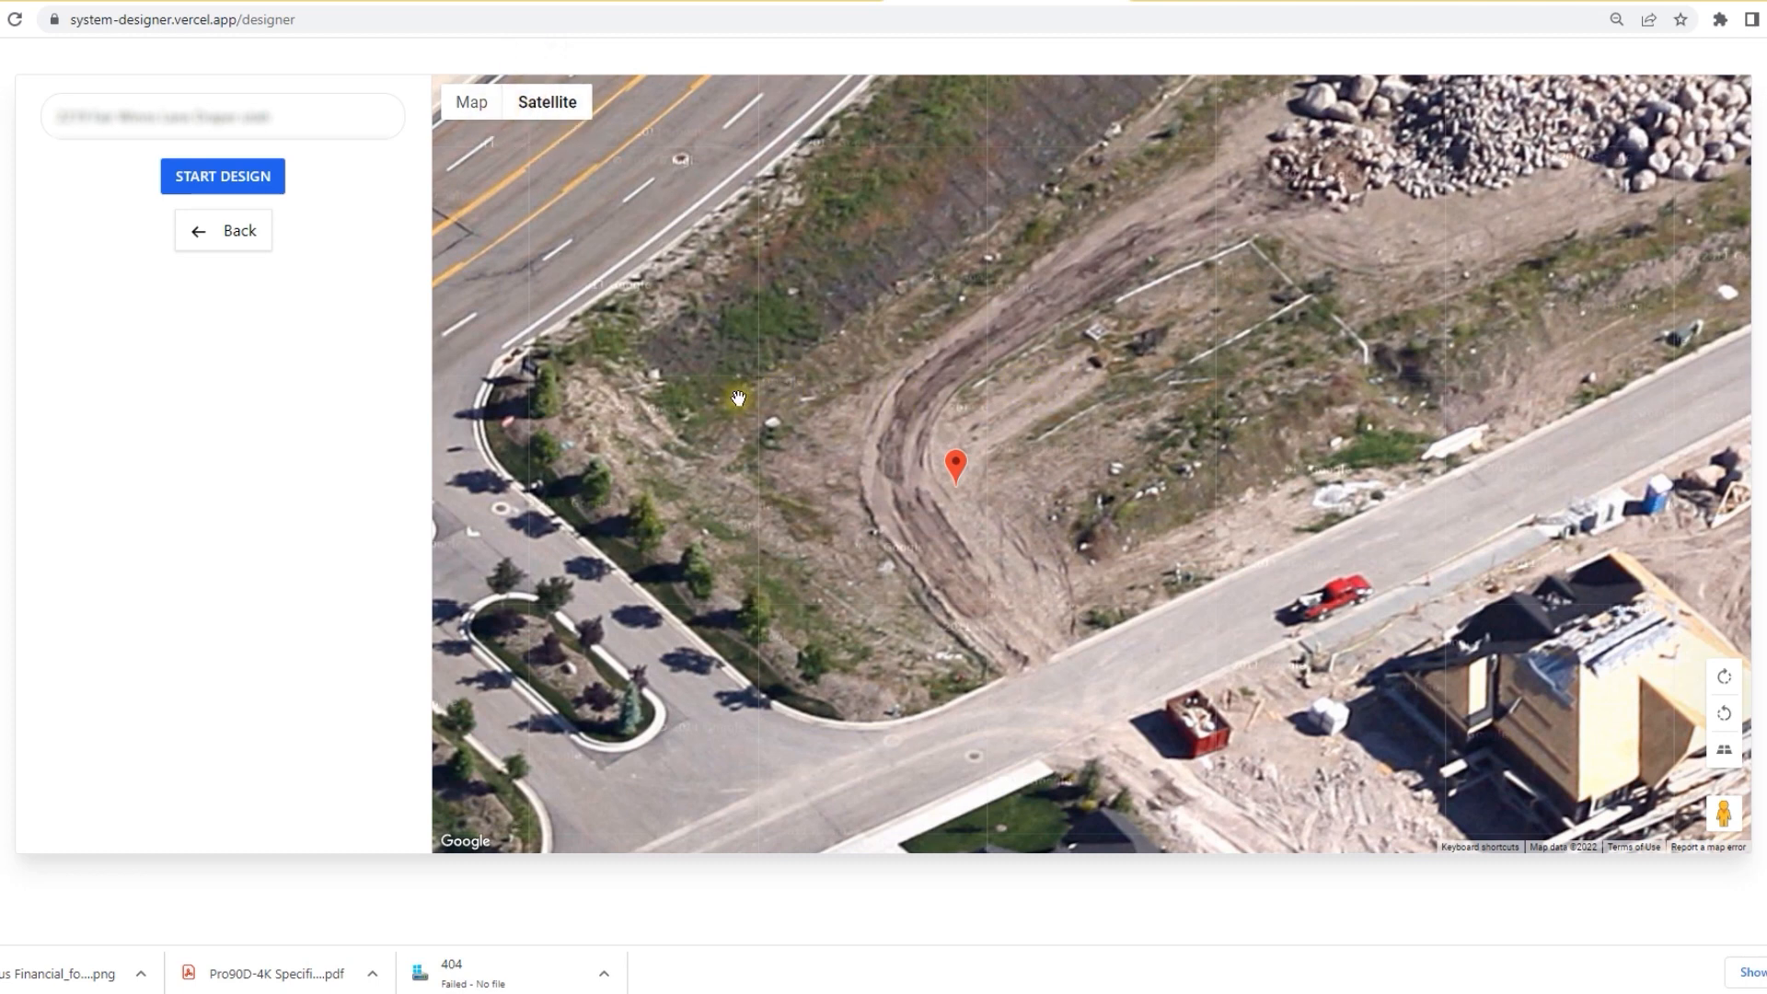
{"action": "left_click", "coordinate": [230, 236]}
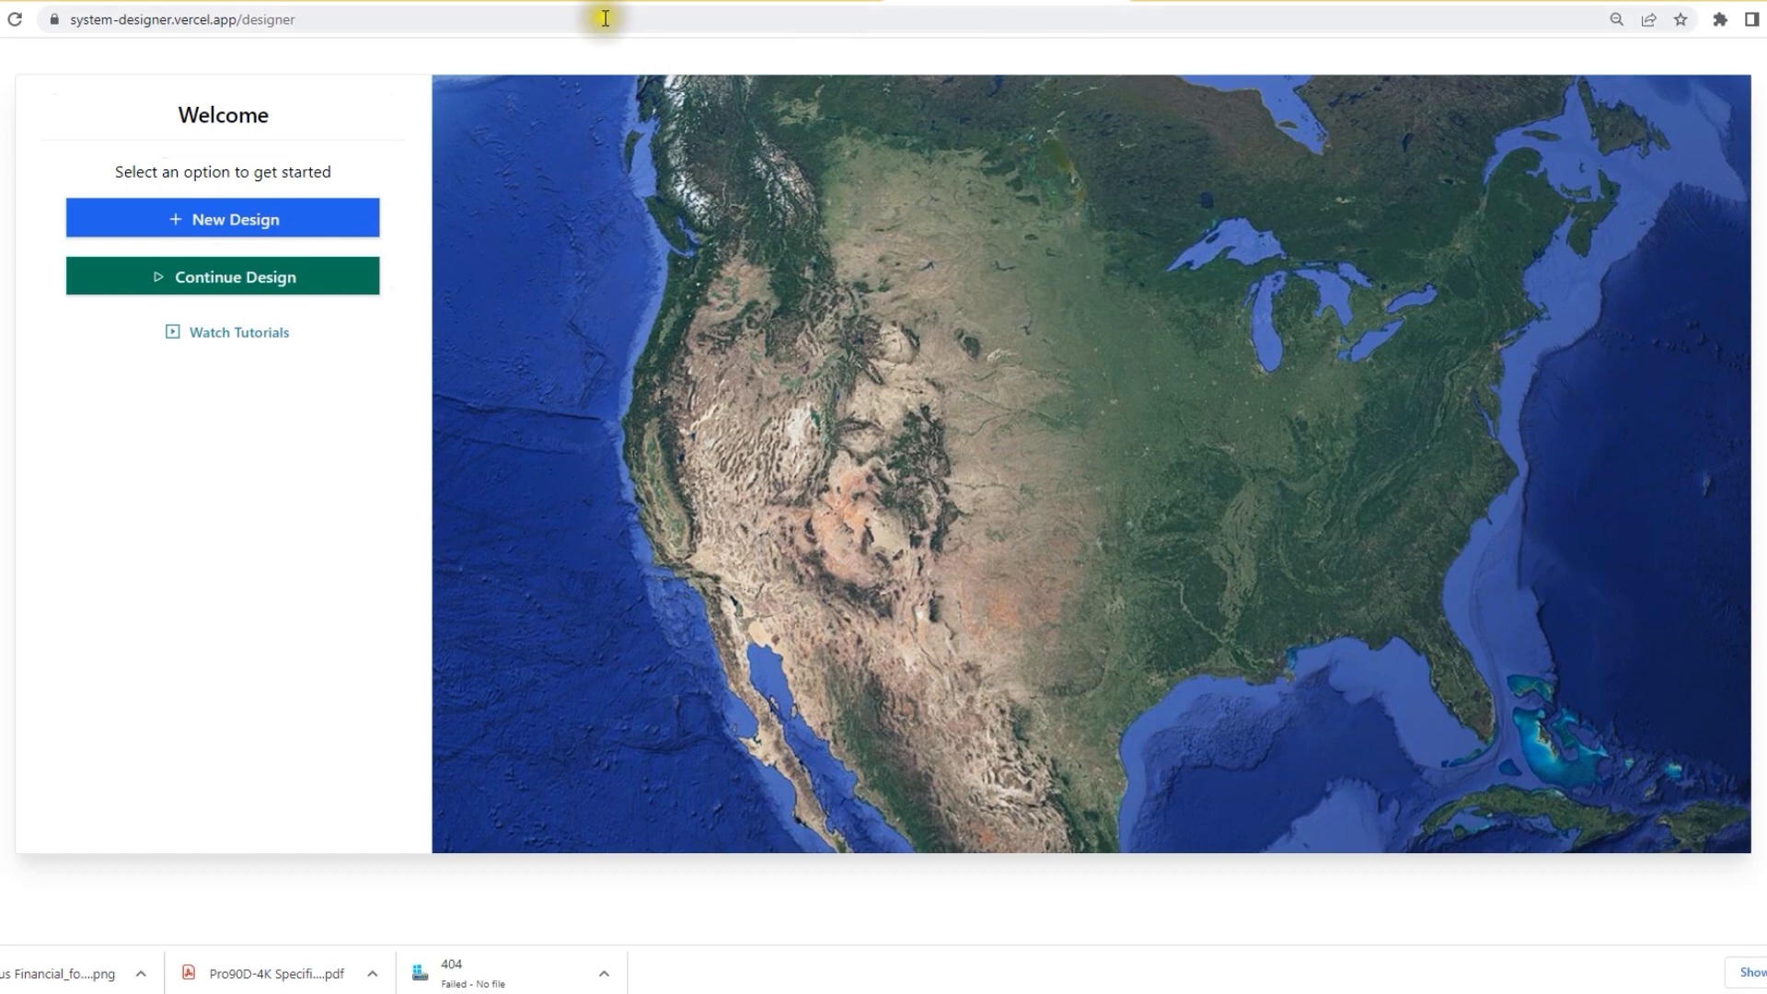
{"action": "left_click", "coordinate": [1111, 1]}
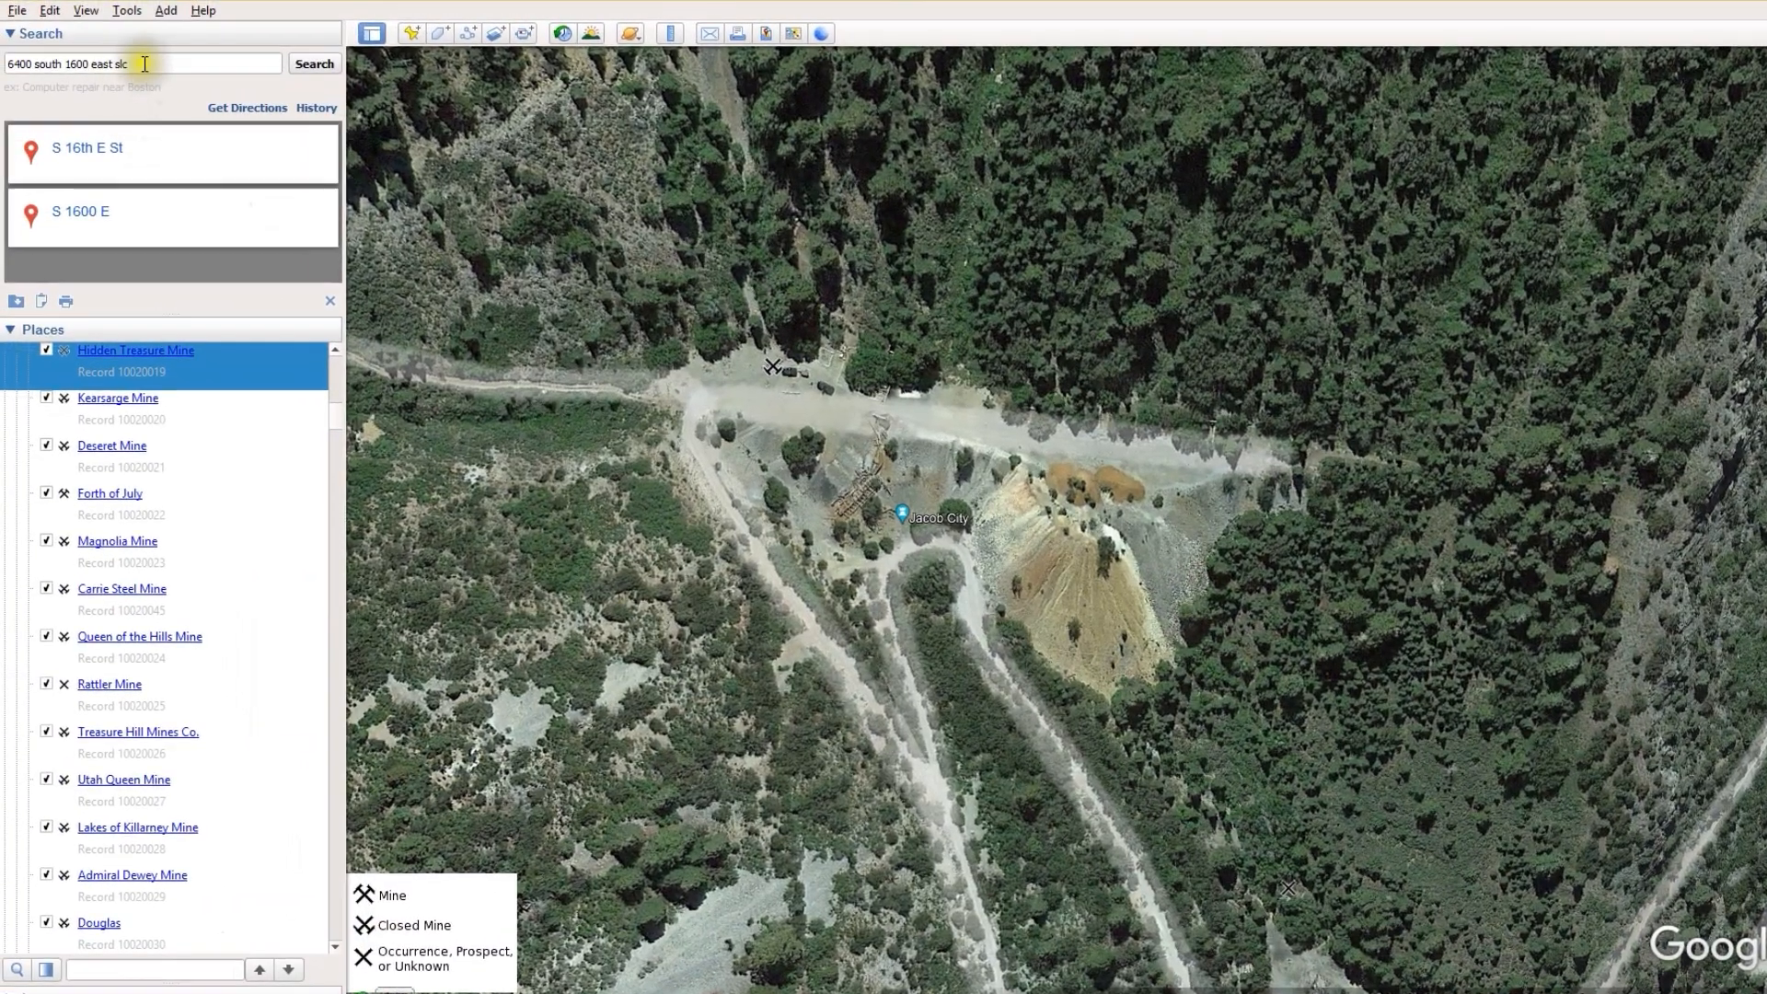
Step: Search the customer's address in Google Earth Pro, zoom in on the house and neighbour, and capture it
{"action": "left_click_drag", "start_coordinate": [144, 64], "coordinate": [7, 59]}
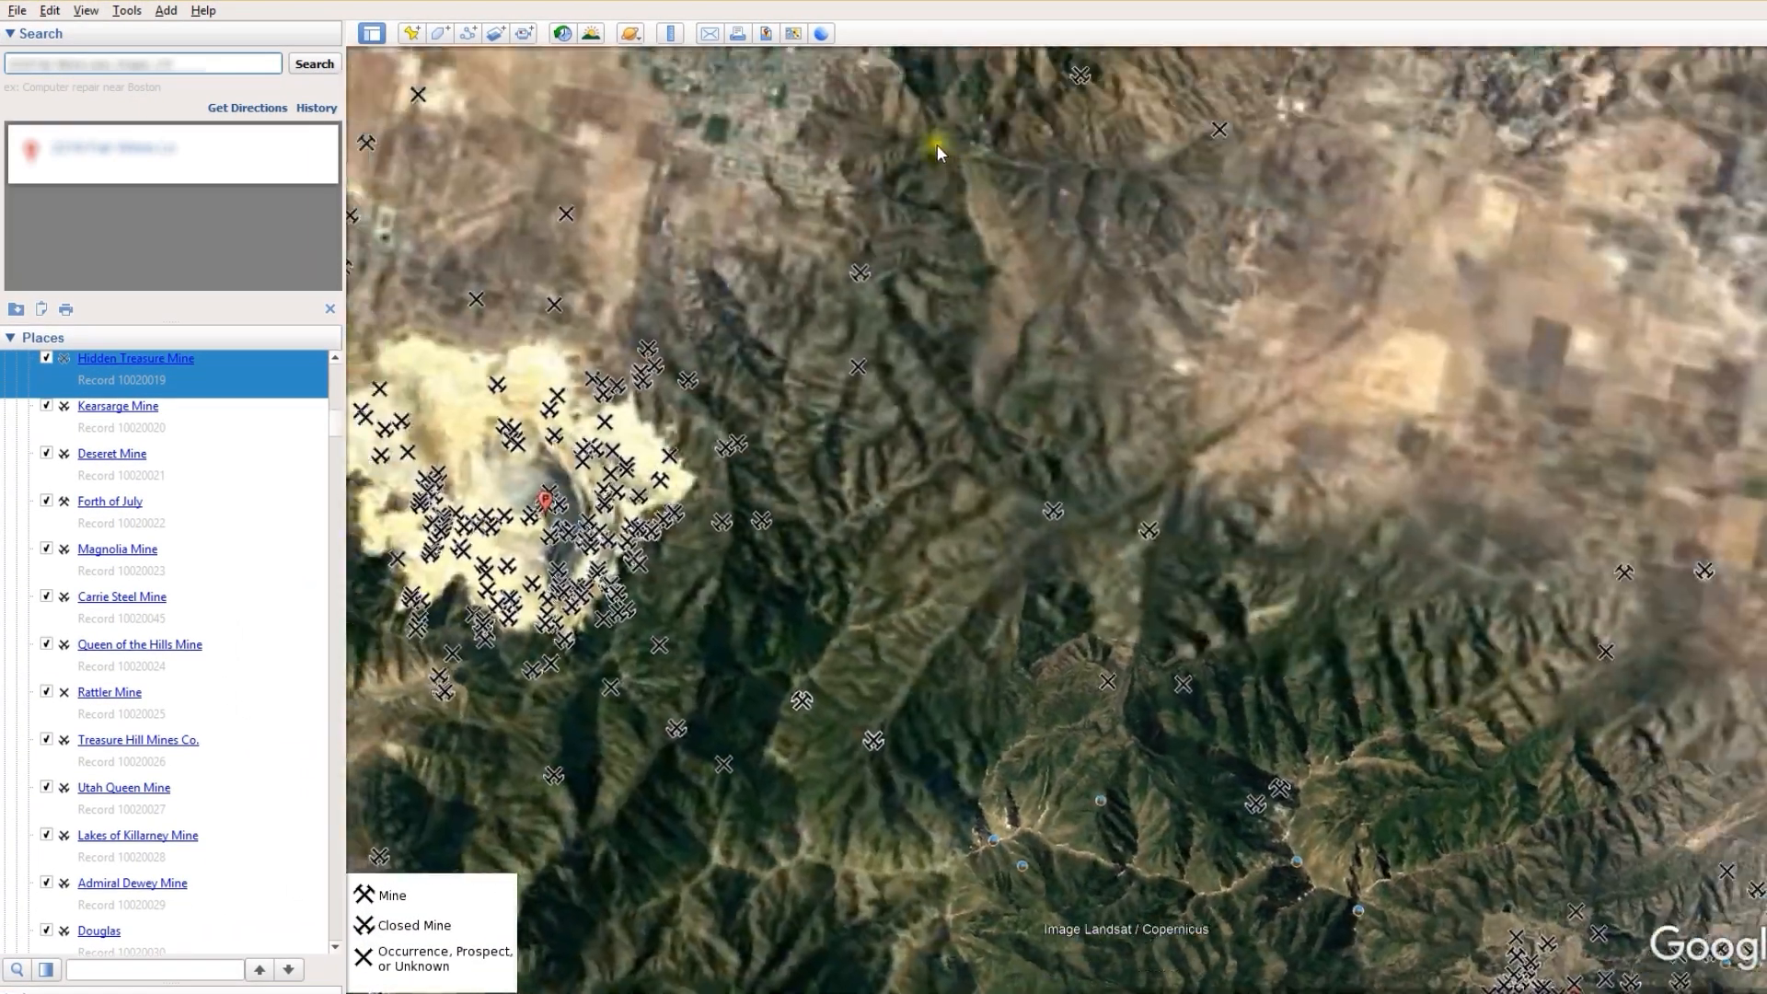
{"action": "scroll", "coordinate": [1185, 572], "scroll_direction": "up", "scroll_amount": 4}
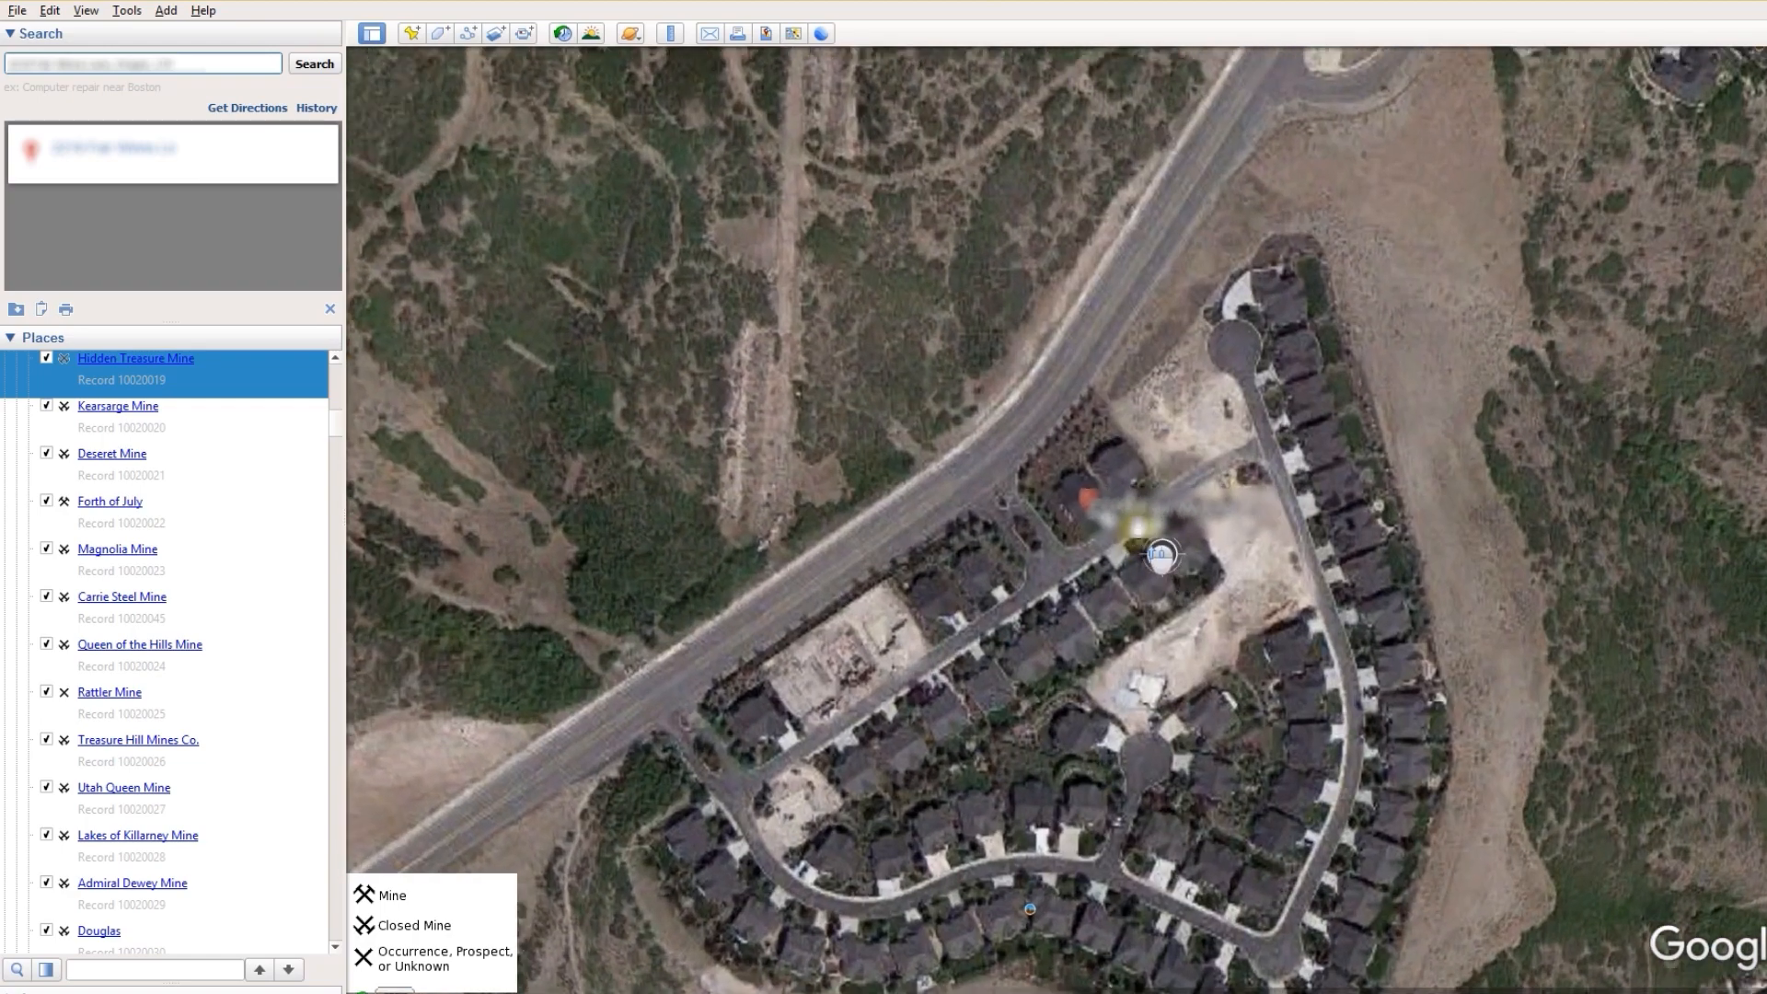
{"action": "scroll", "coordinate": [1105, 526], "scroll_direction": "up", "scroll_amount": 3}
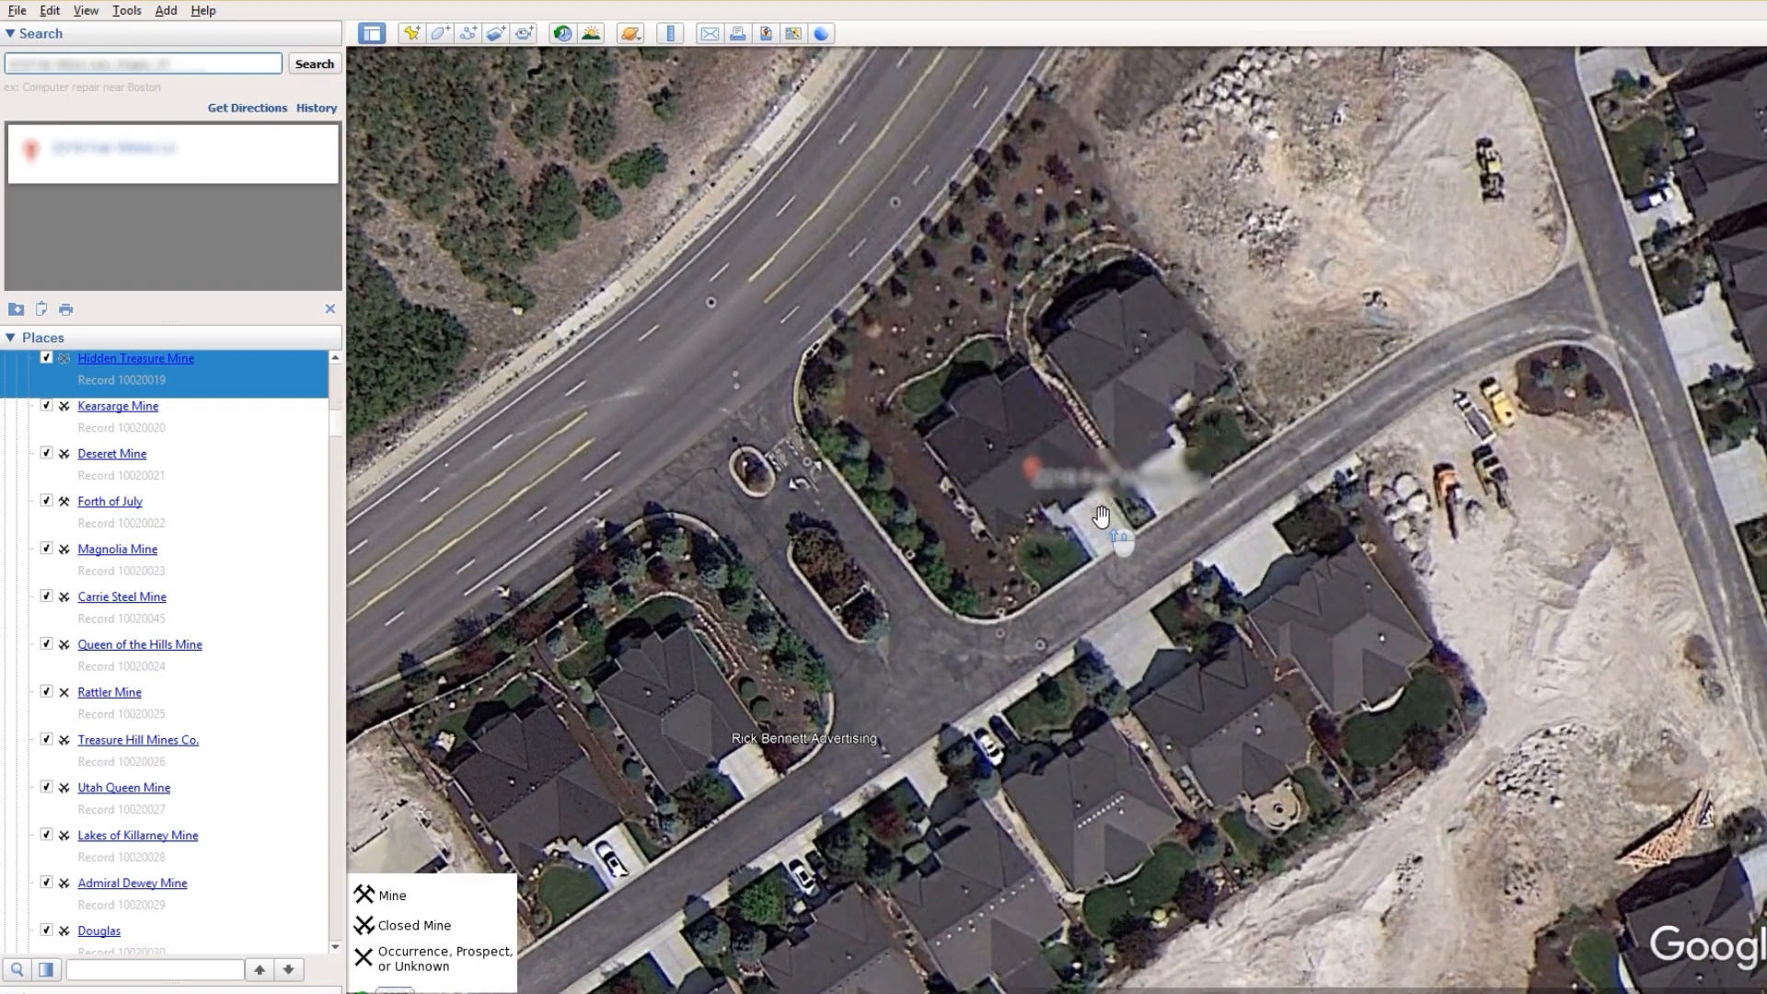
{"action": "middle_click_drag", "start_coordinate": [1102, 517], "coordinate": [1102, 517]}
{"action": "scroll", "coordinate": [1041, 386], "scroll_direction": "up", "scroll_amount": 3}
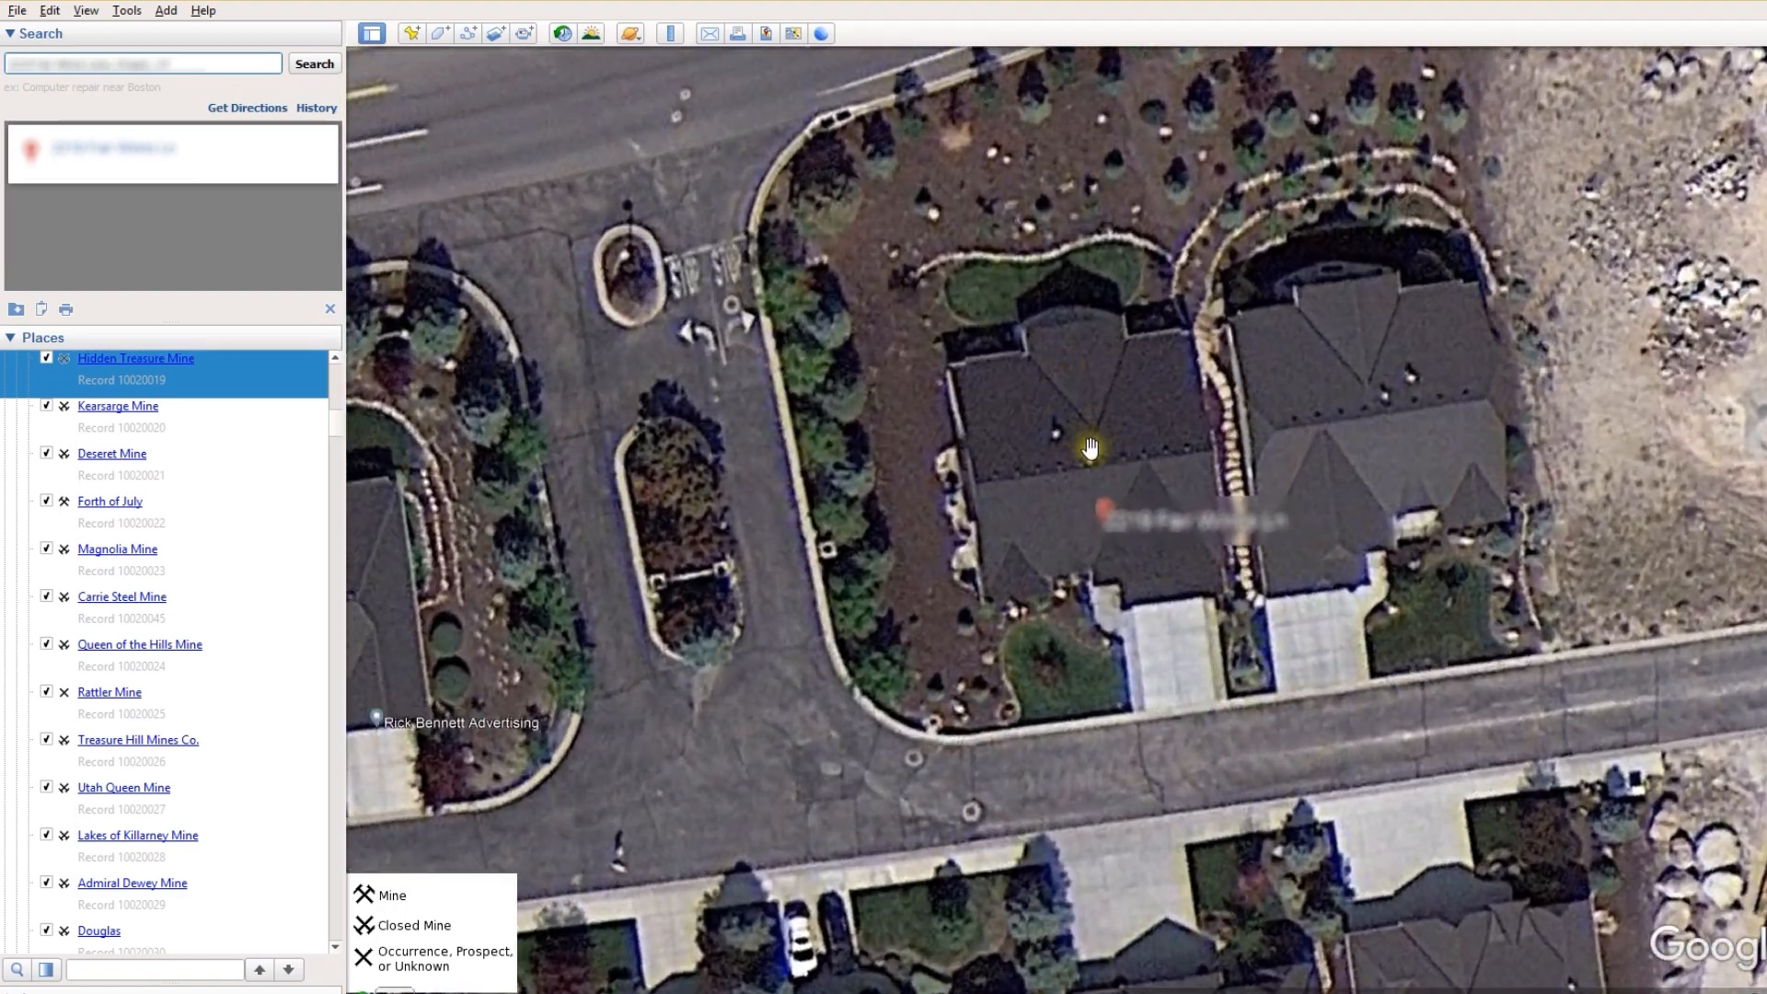
{"action": "left_click_drag", "start_coordinate": [1090, 448], "coordinate": [844, 451]}
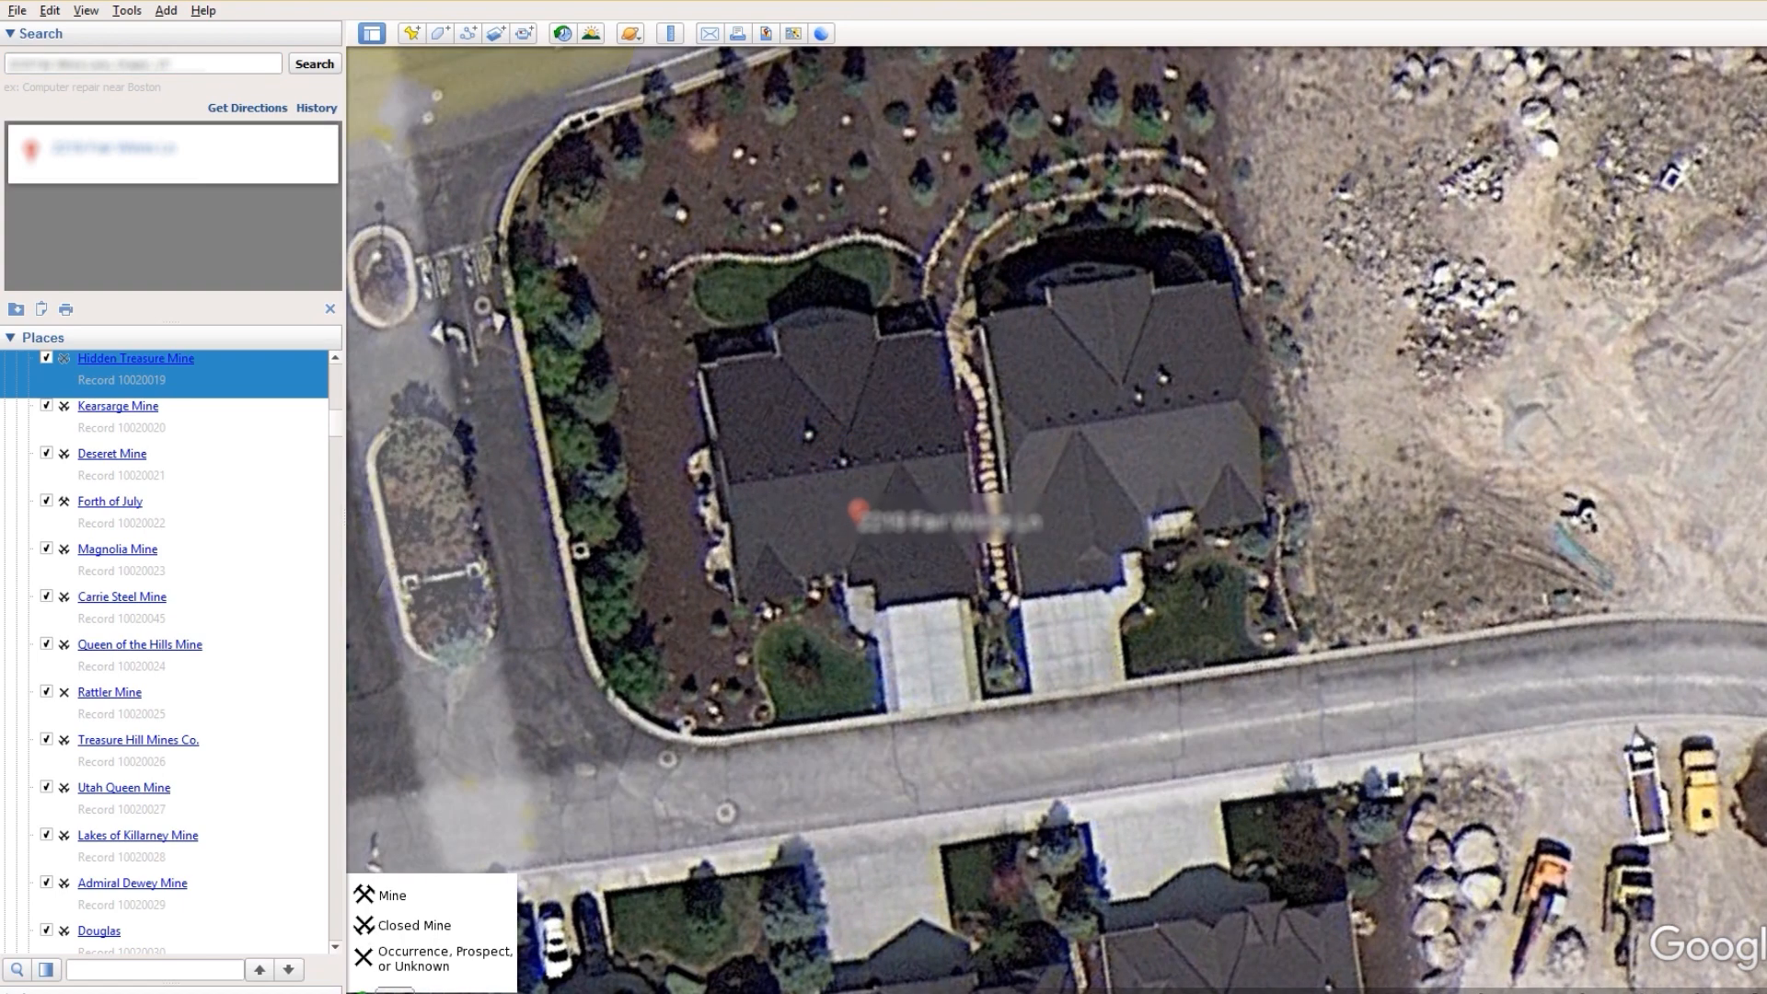
{"action": "key", "text": "super+x"}
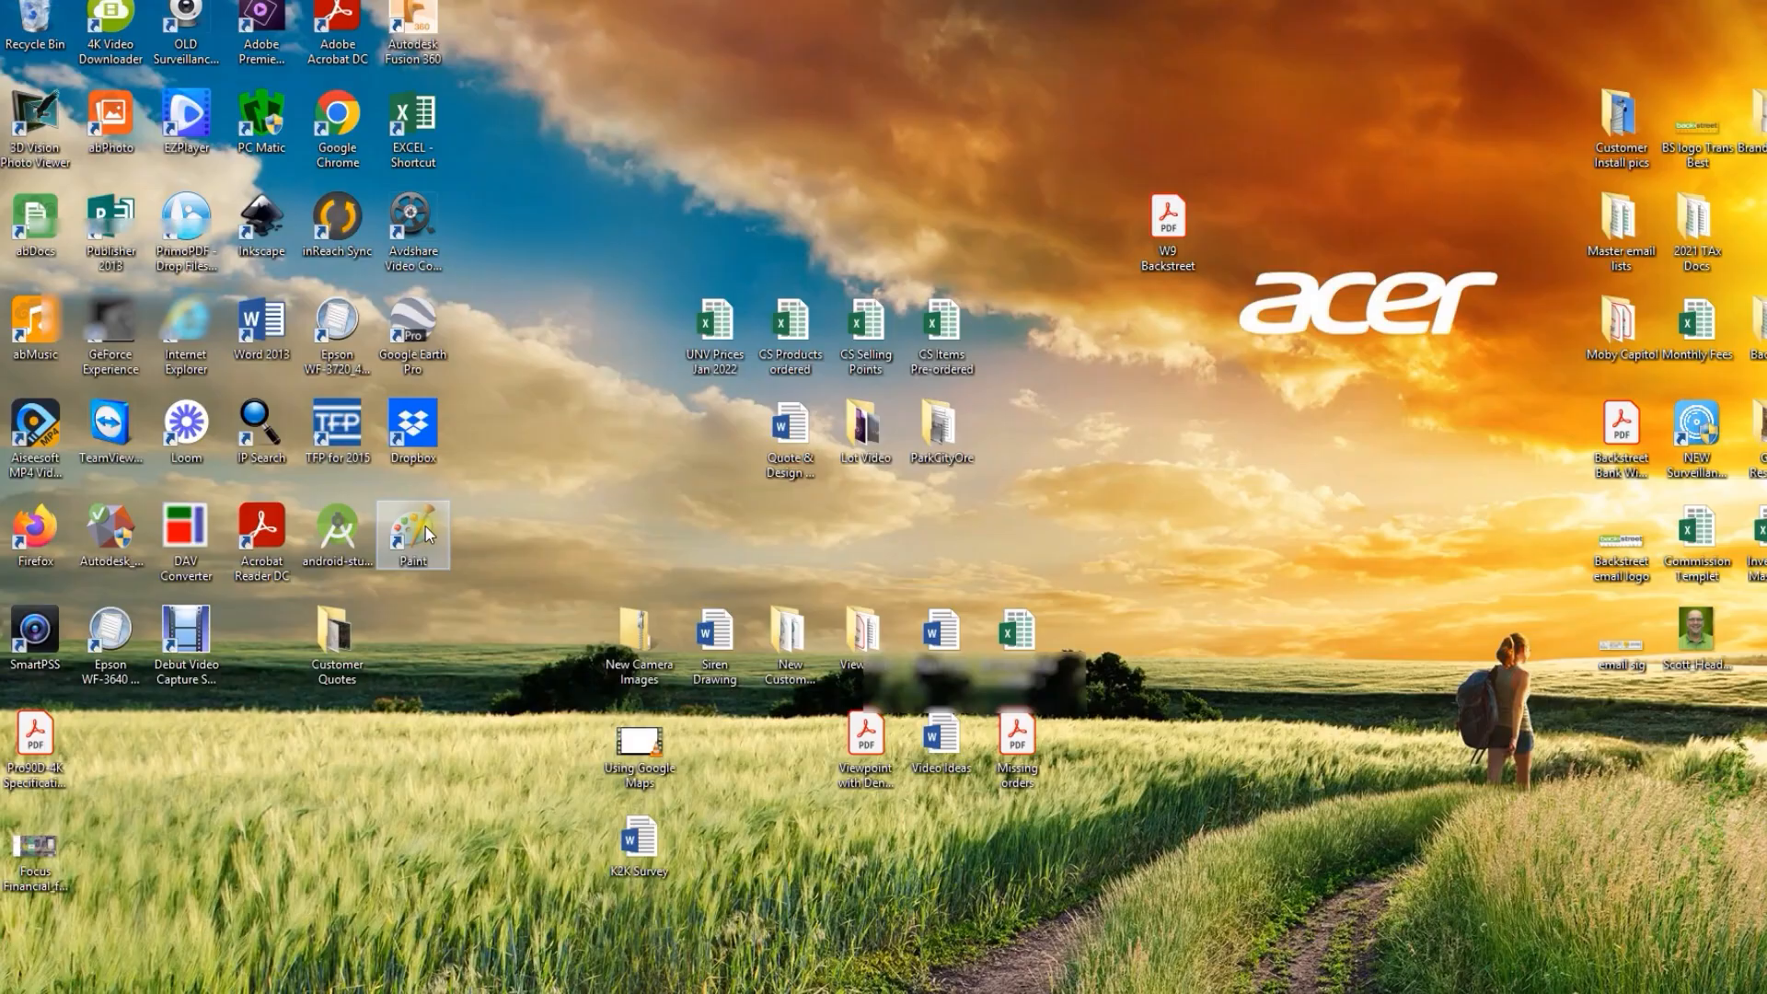
Step: Paste the captured map into Paint and crop it to the aerial view of the two houses
{"action": "double_click", "coordinate": [413, 534]}
{"action": "left_click", "coordinate": [26, 57]}
{"action": "left_click_drag", "start_coordinate": [875, 677], "coordinate": [495, 590]}
{"action": "left_click_drag", "start_coordinate": [741, 974], "coordinate": [1682, 973]}
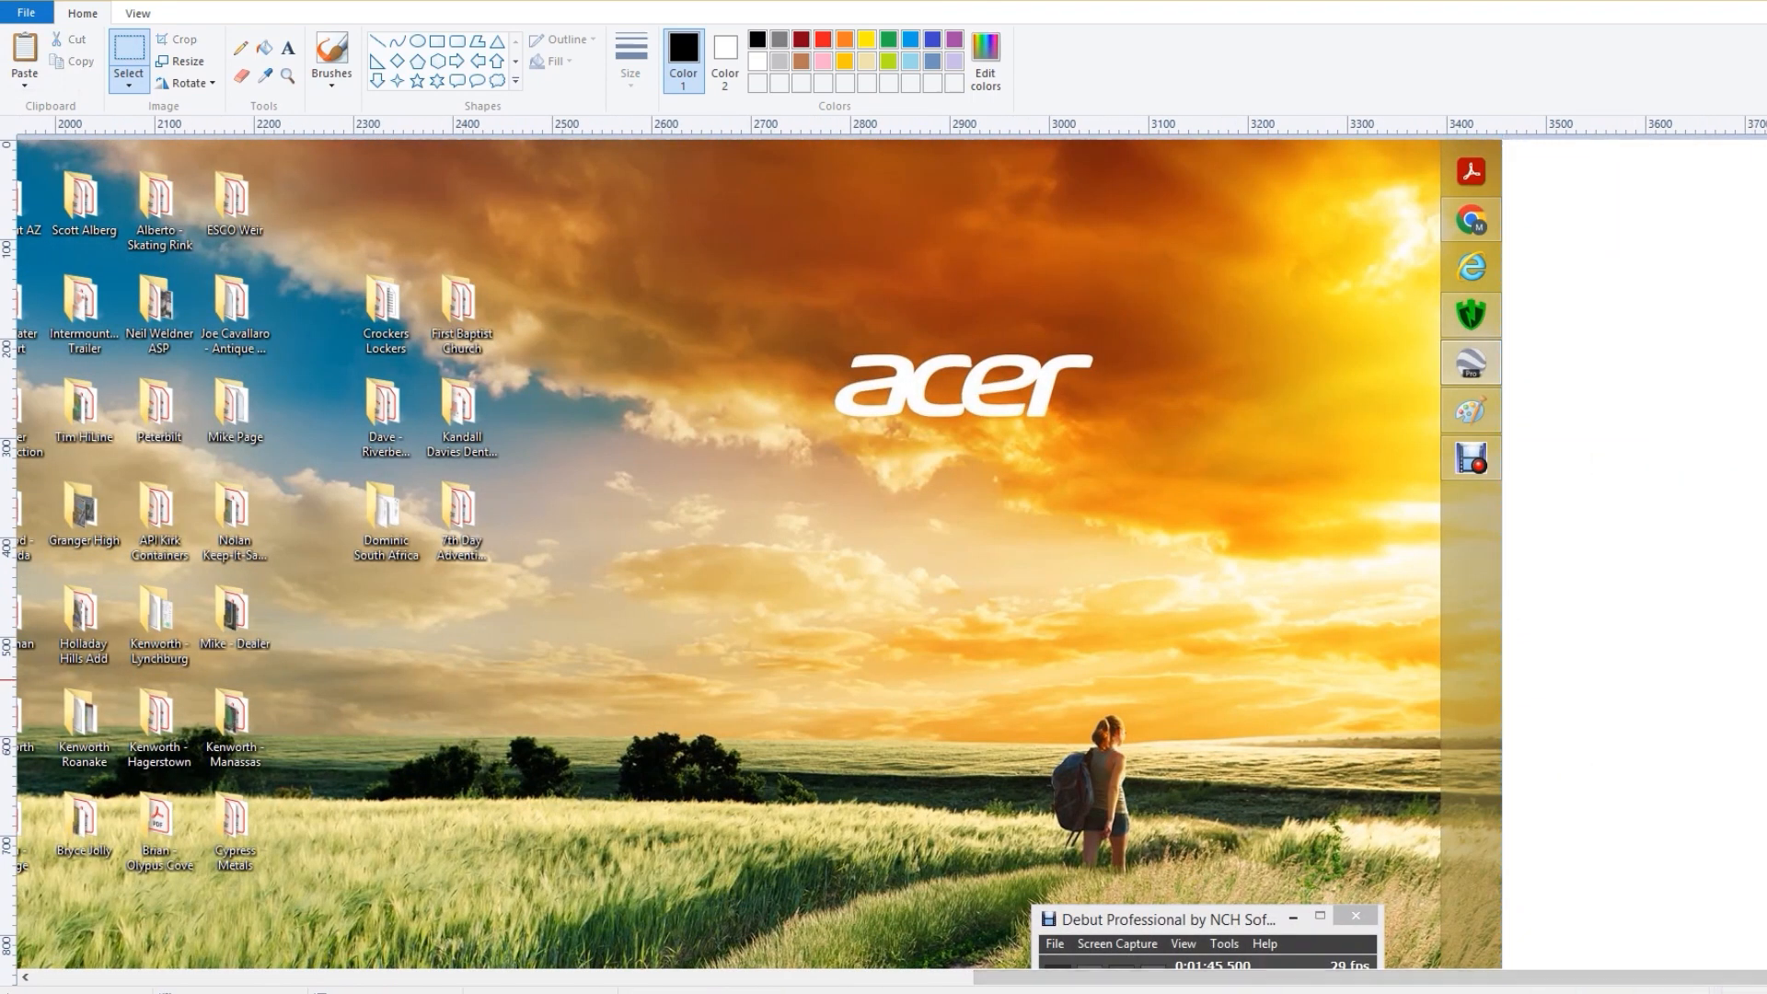
{"action": "left_click", "coordinate": [69, 977]}
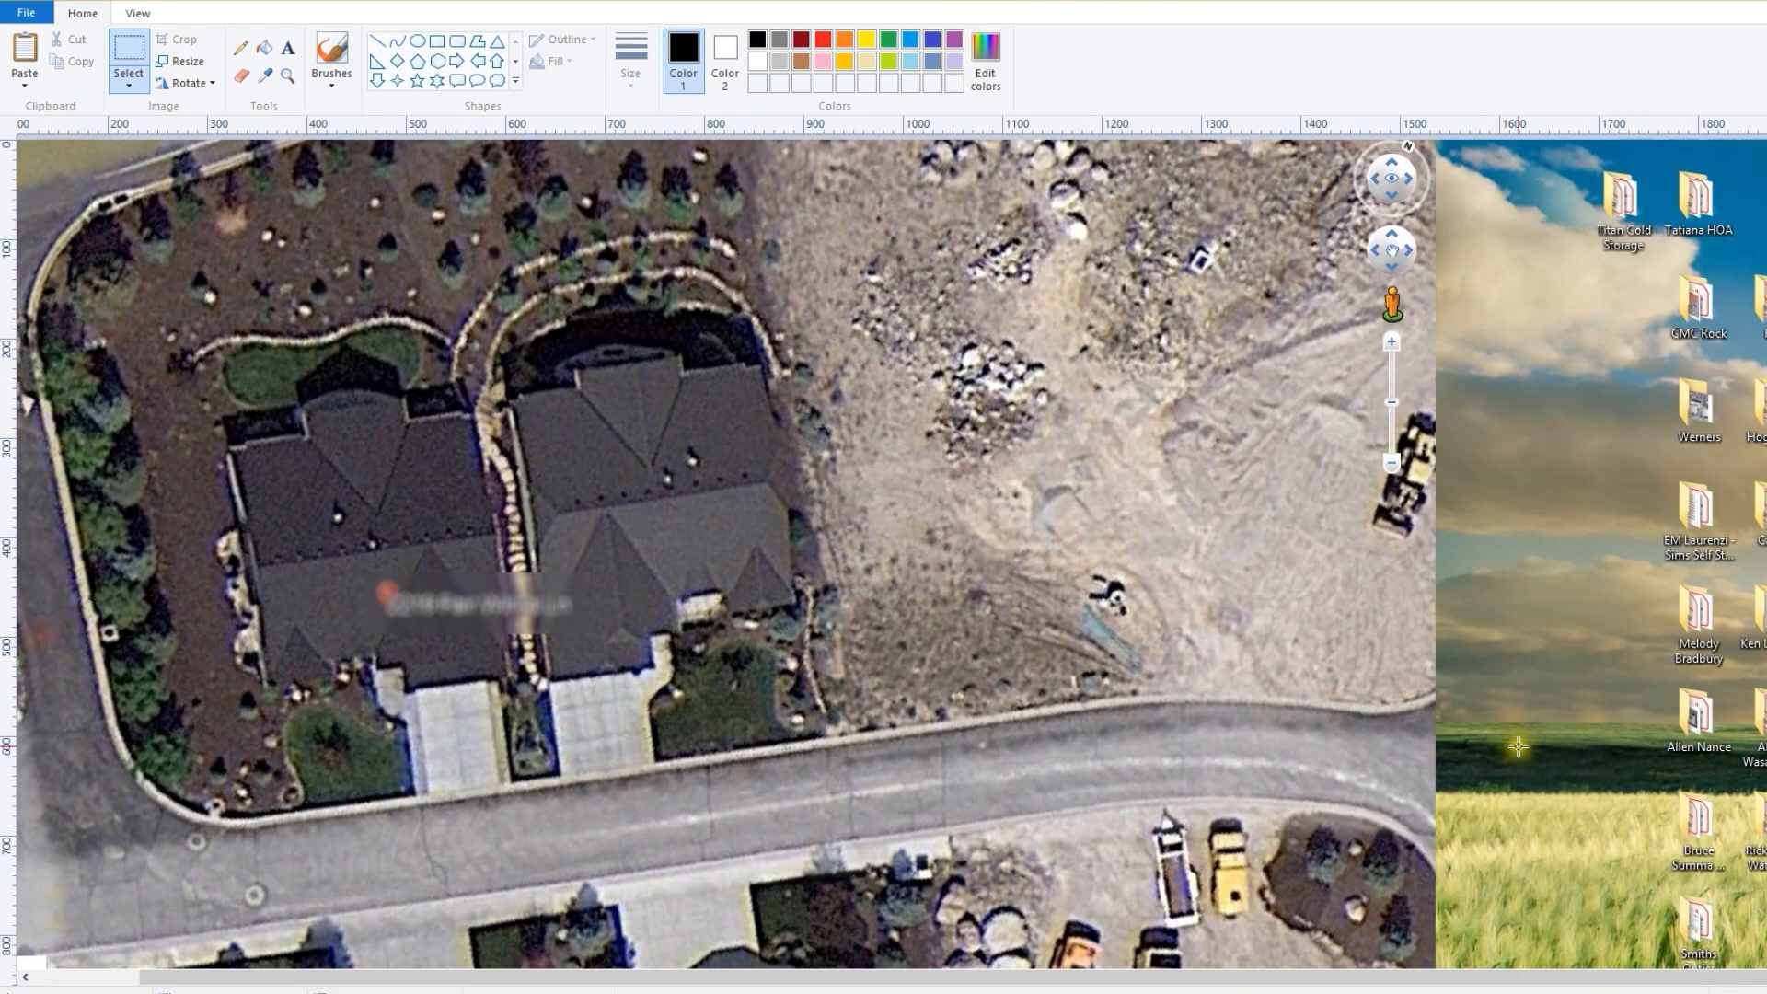
{"action": "mouse_move", "coordinate": [1766, 679]}
{"action": "left_mouse_down"}
{"action": "mouse_move", "coordinate": [1357, 722]}
{"action": "mouse_move", "coordinate": [1033, 727]}
{"action": "left_mouse_up"}
{"action": "scroll", "coordinate": [830, 834], "scroll_direction": "down", "scroll_amount": 3}
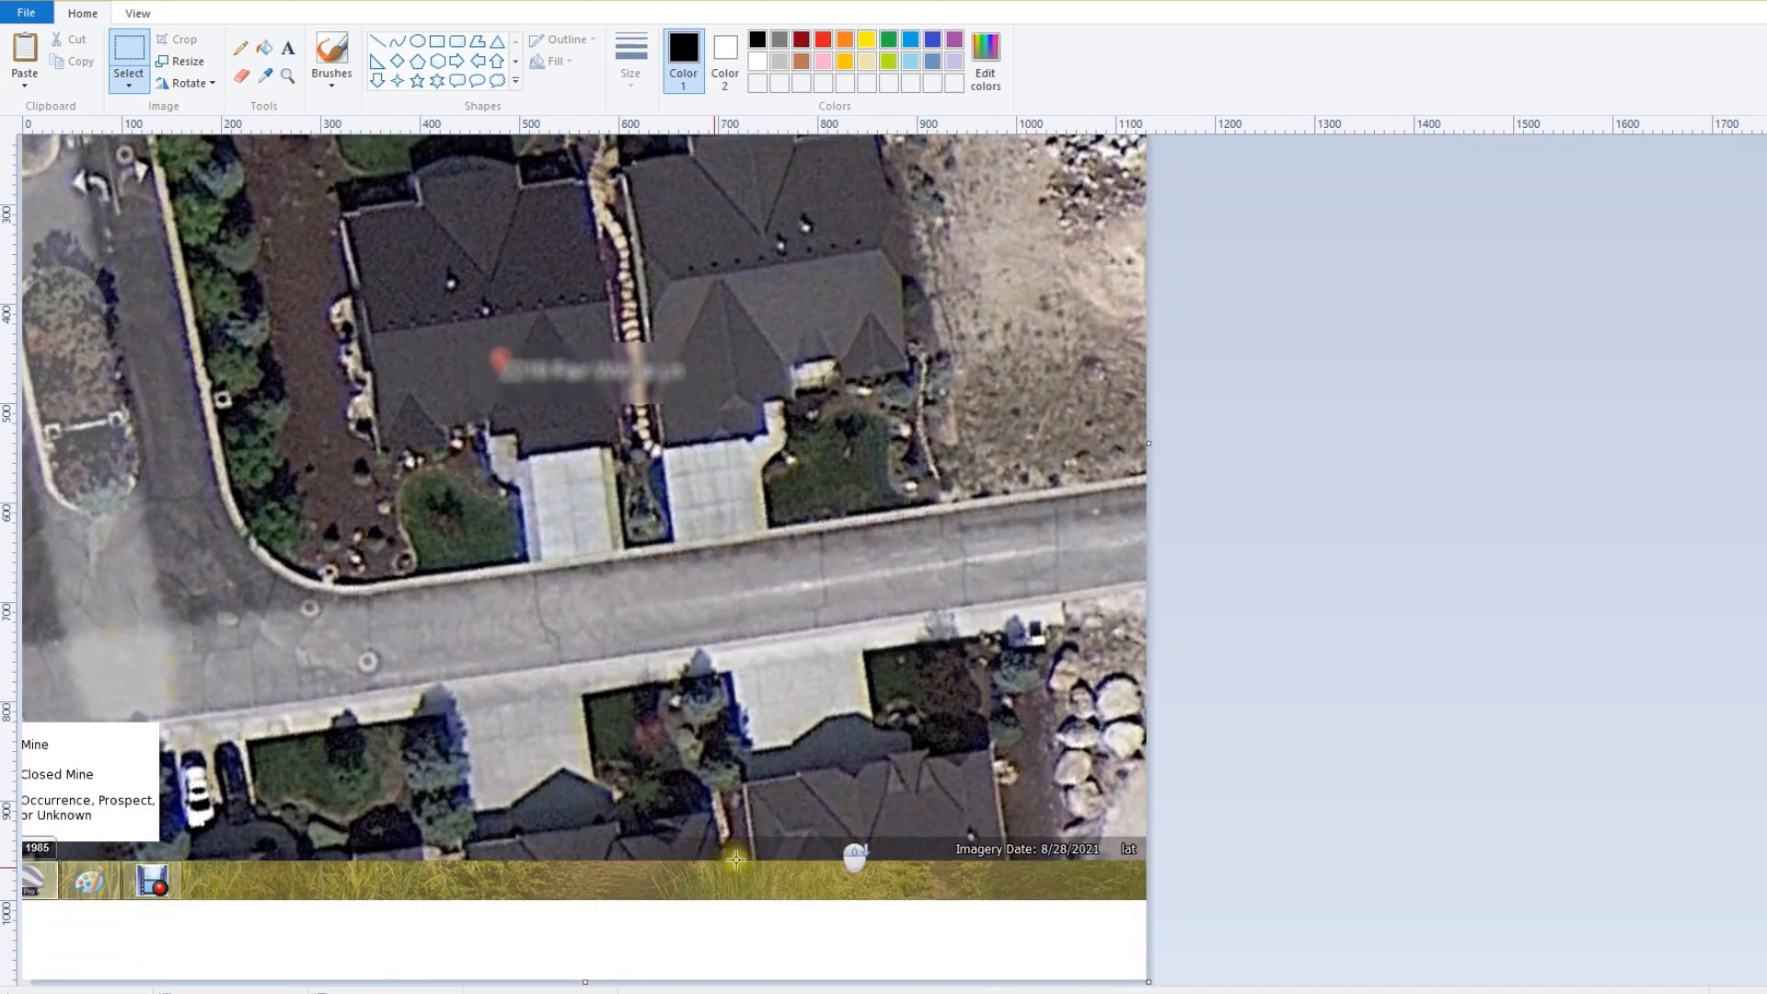
{"action": "left_click_drag", "start_coordinate": [583, 979], "coordinate": [604, 694]}
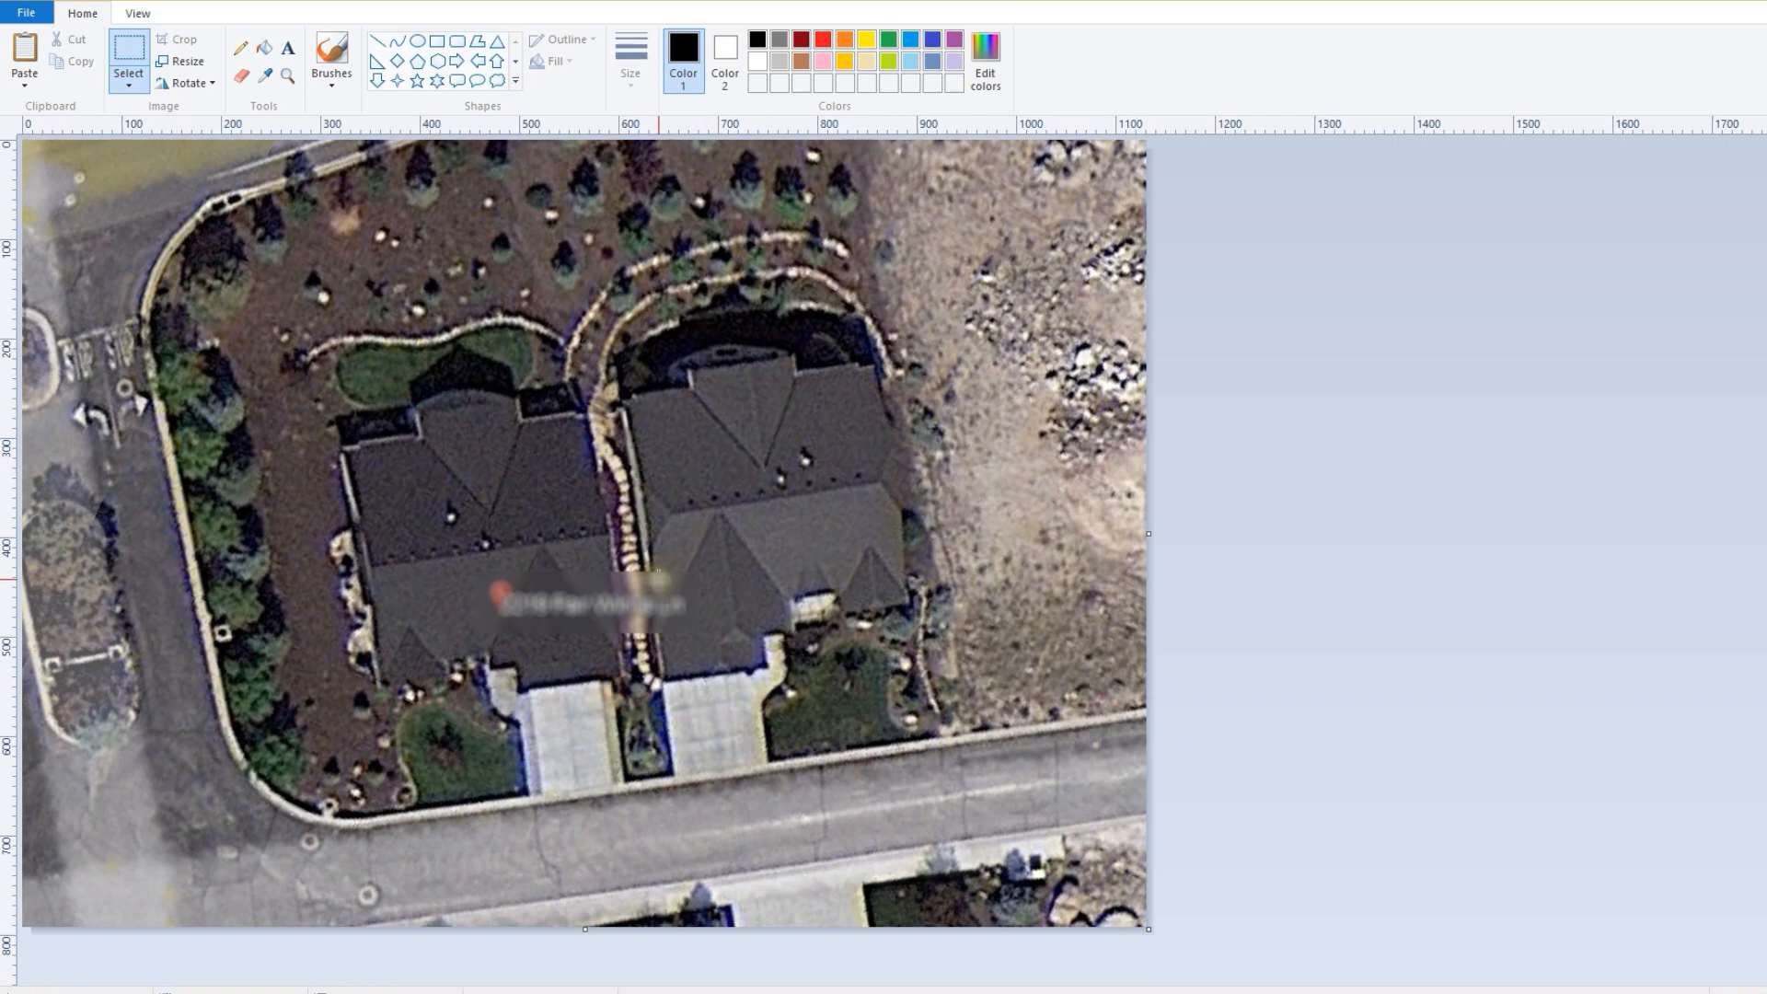
Step: Save the picture to the Desktop as Design
{"action": "left_click", "coordinate": [25, 13]}
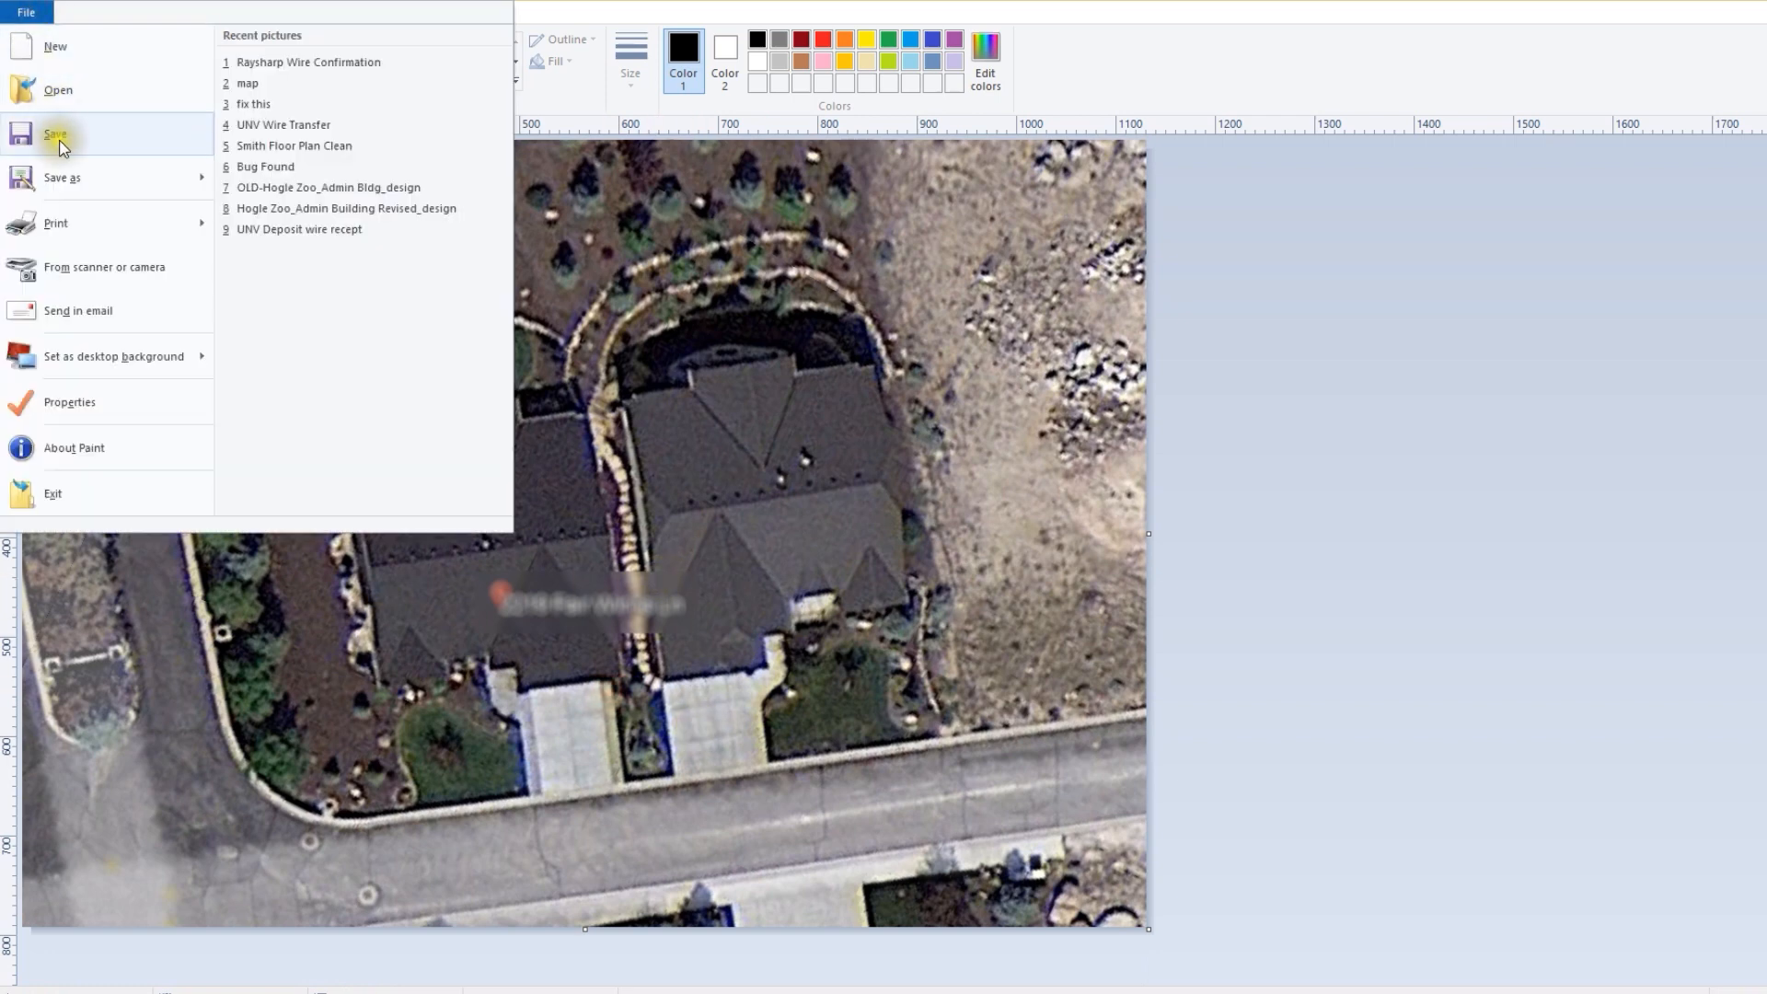
{"action": "left_click", "coordinate": [87, 174]}
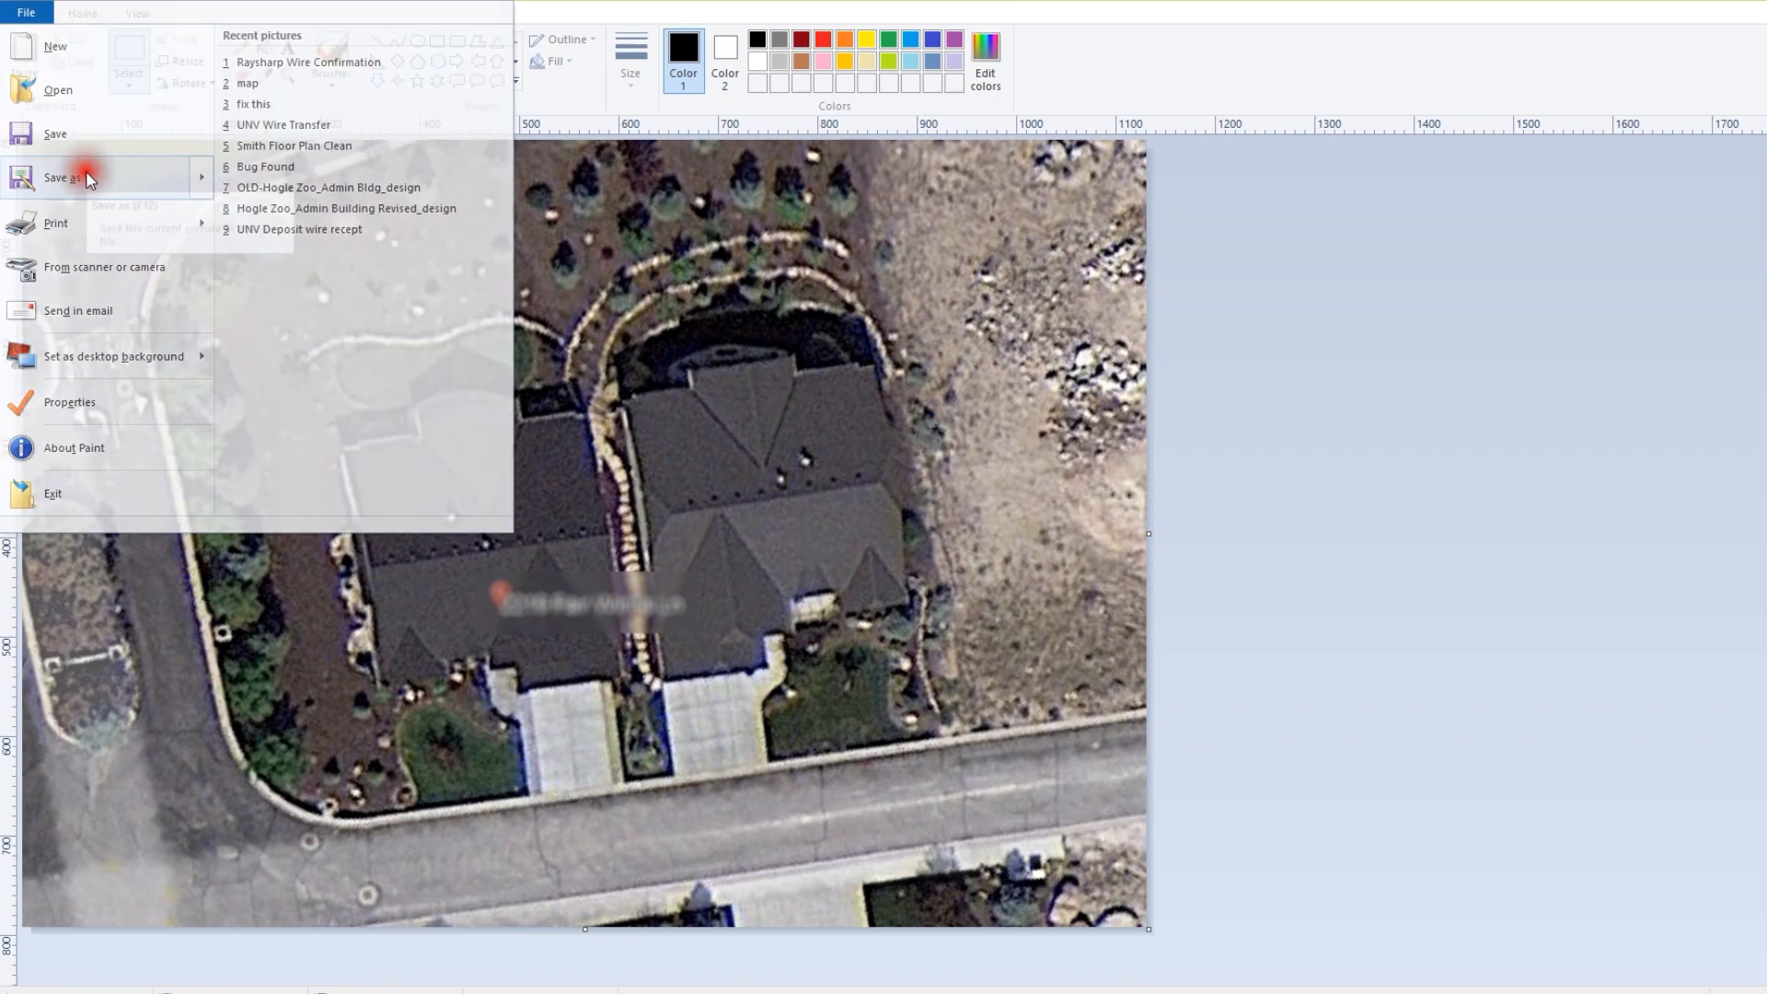
{"action": "left_click", "coordinate": [847, 400]}
{"action": "left_click", "coordinate": [1402, 741]}
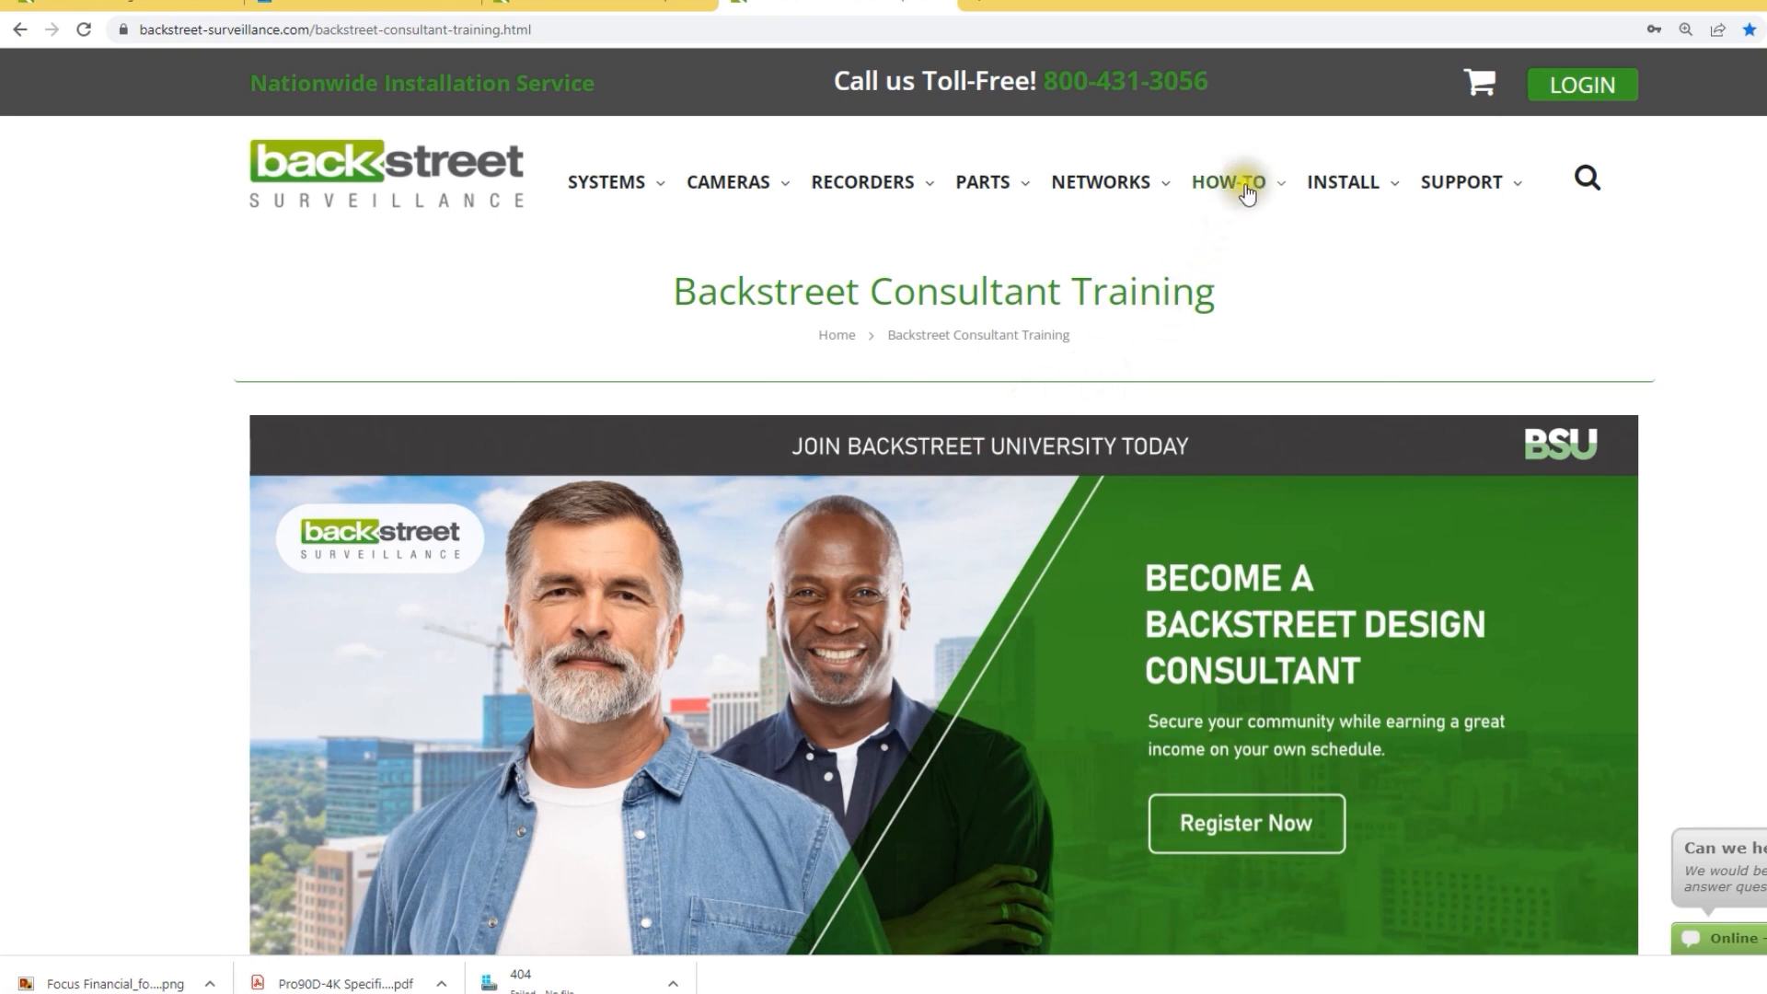
Step: Open the DIY System Designer and start a new design from the imported Design.png aerial image
{"action": "mouse_move", "coordinate": [1245, 184]}
{"action": "left_click", "coordinate": [1164, 379]}
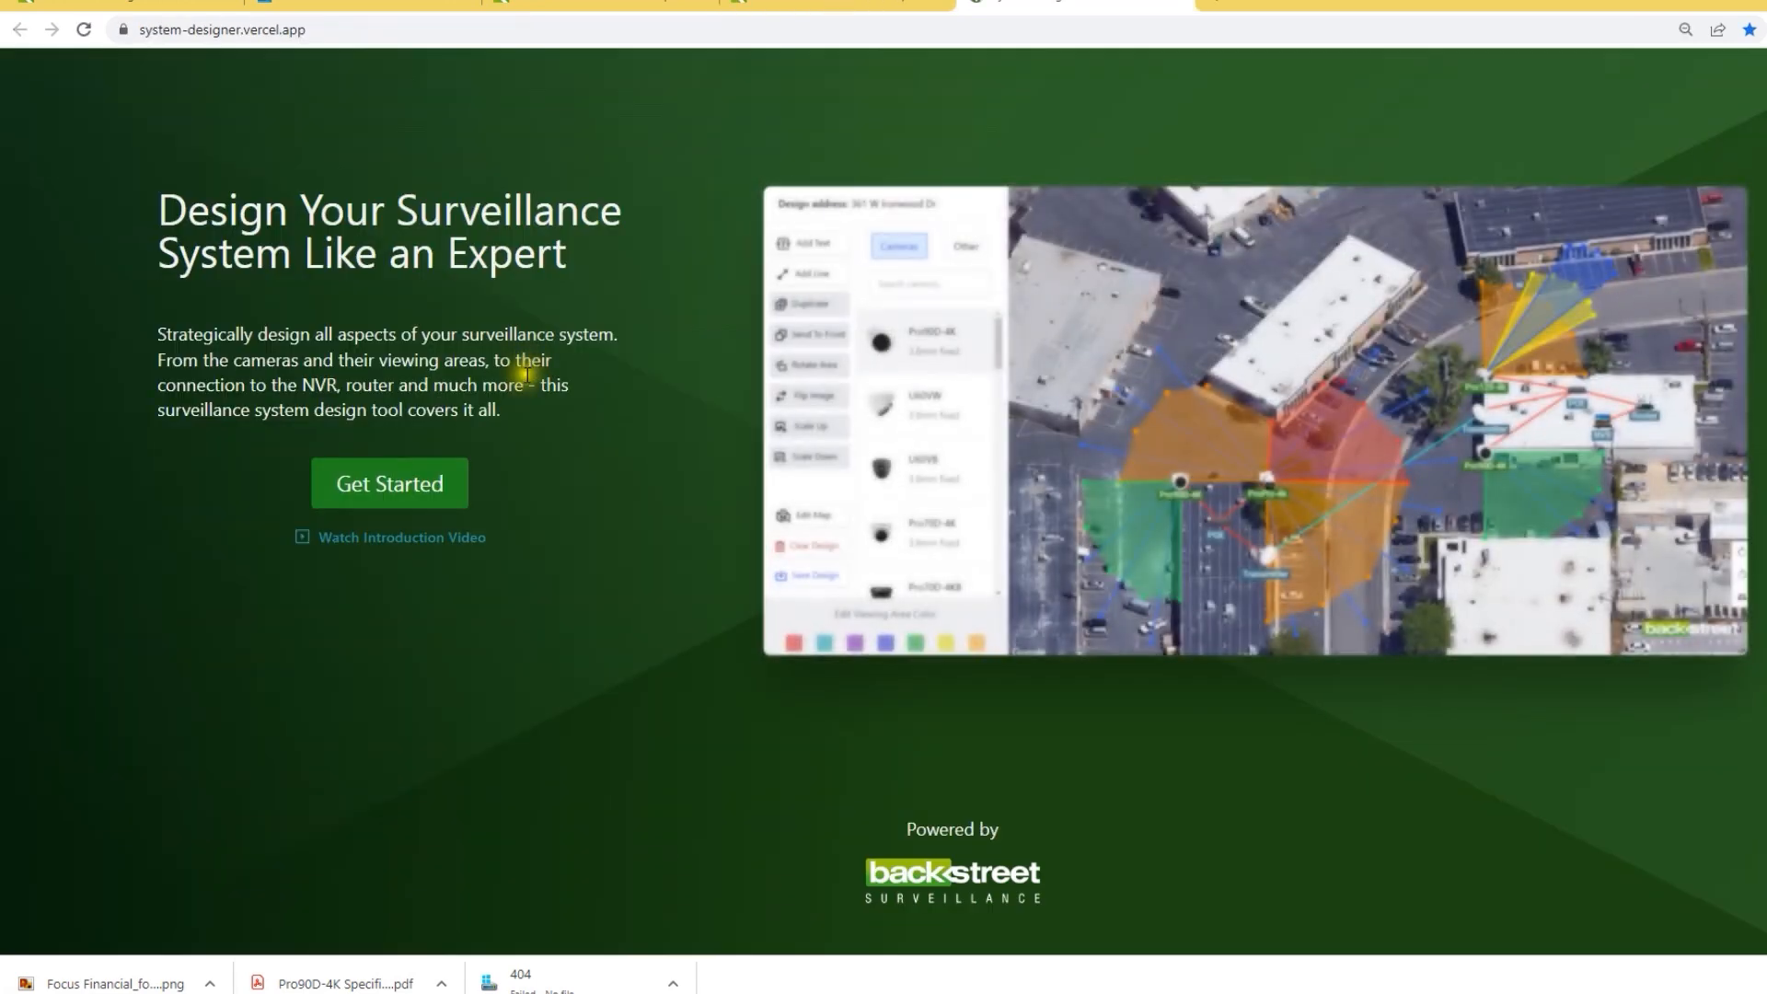
{"action": "left_click", "coordinate": [410, 493]}
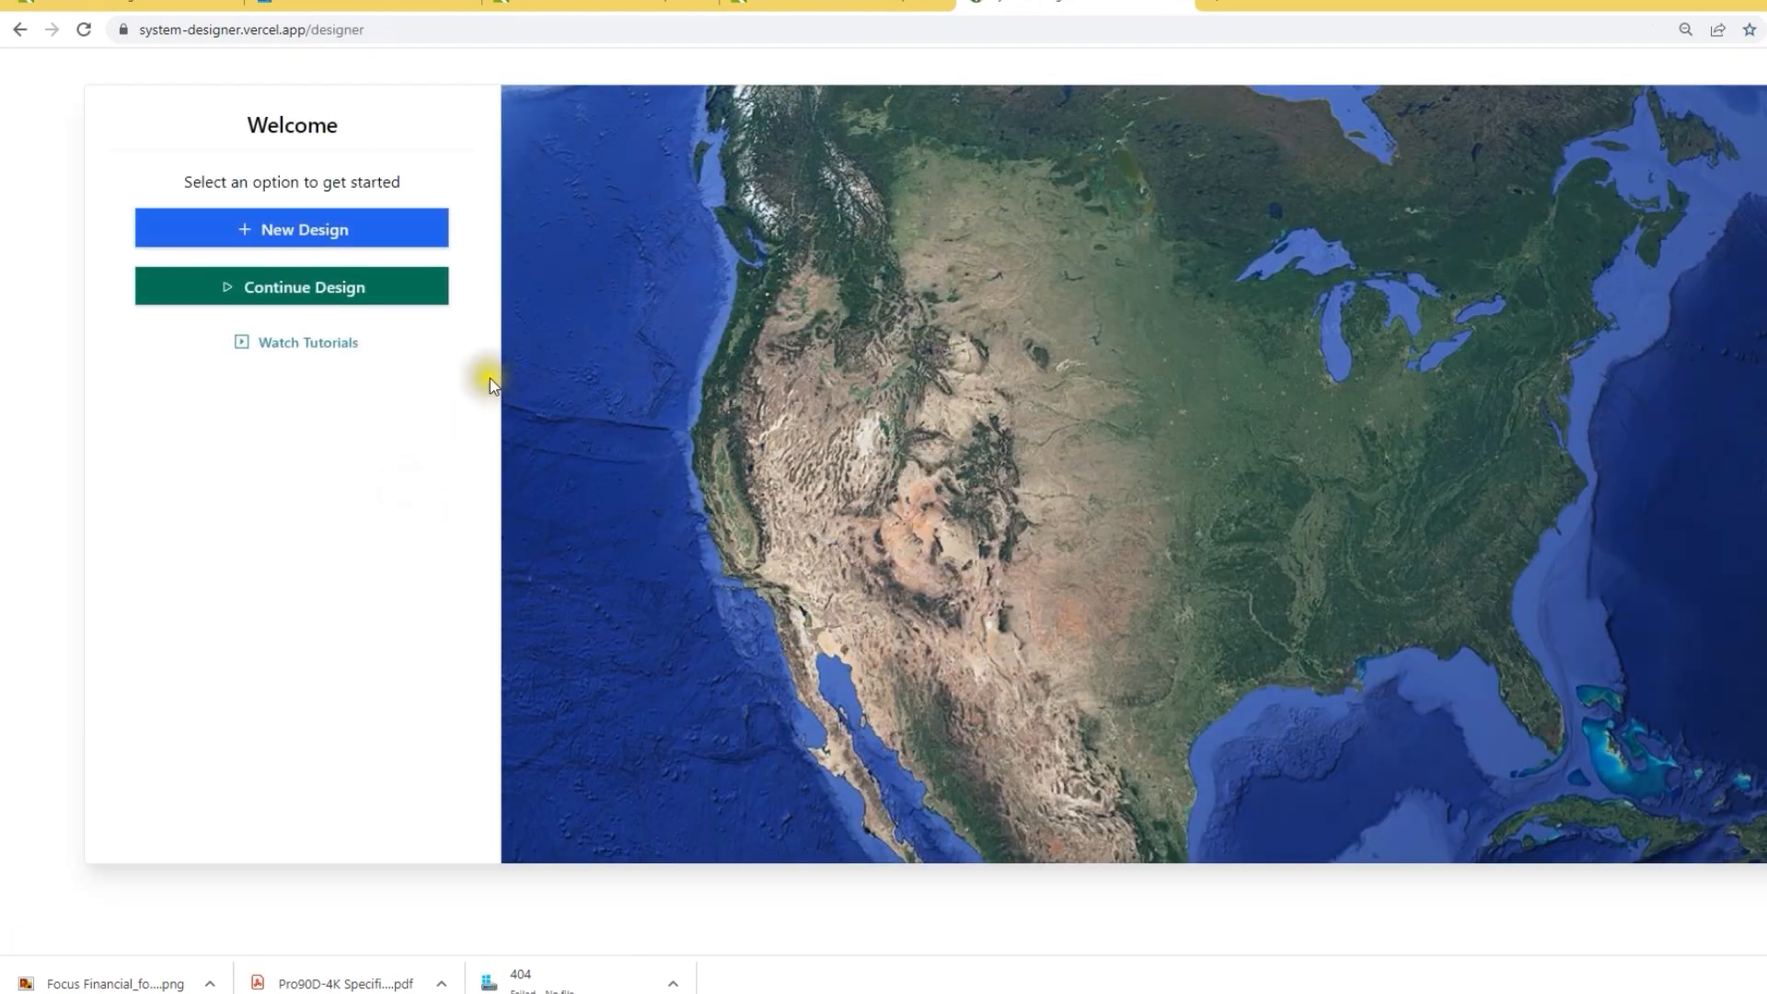
{"action": "left_click", "coordinate": [307, 237]}
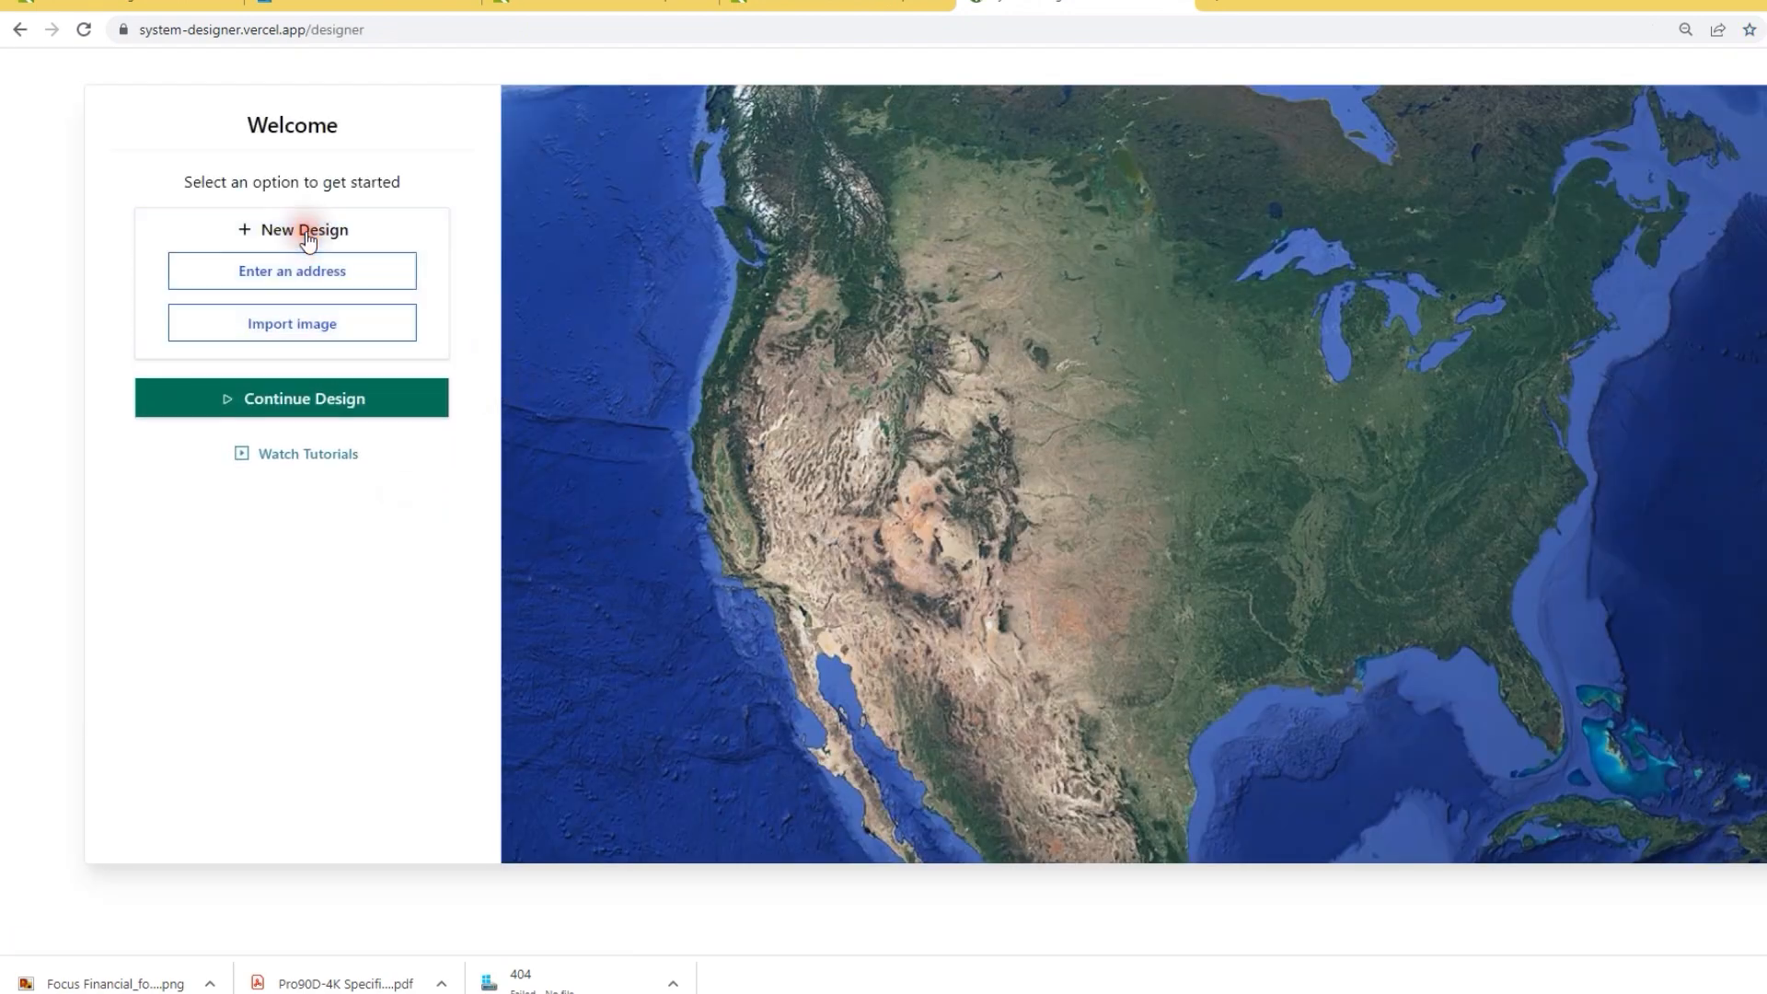
{"action": "left_click", "coordinate": [299, 330]}
{"action": "left_click", "coordinate": [218, 313]}
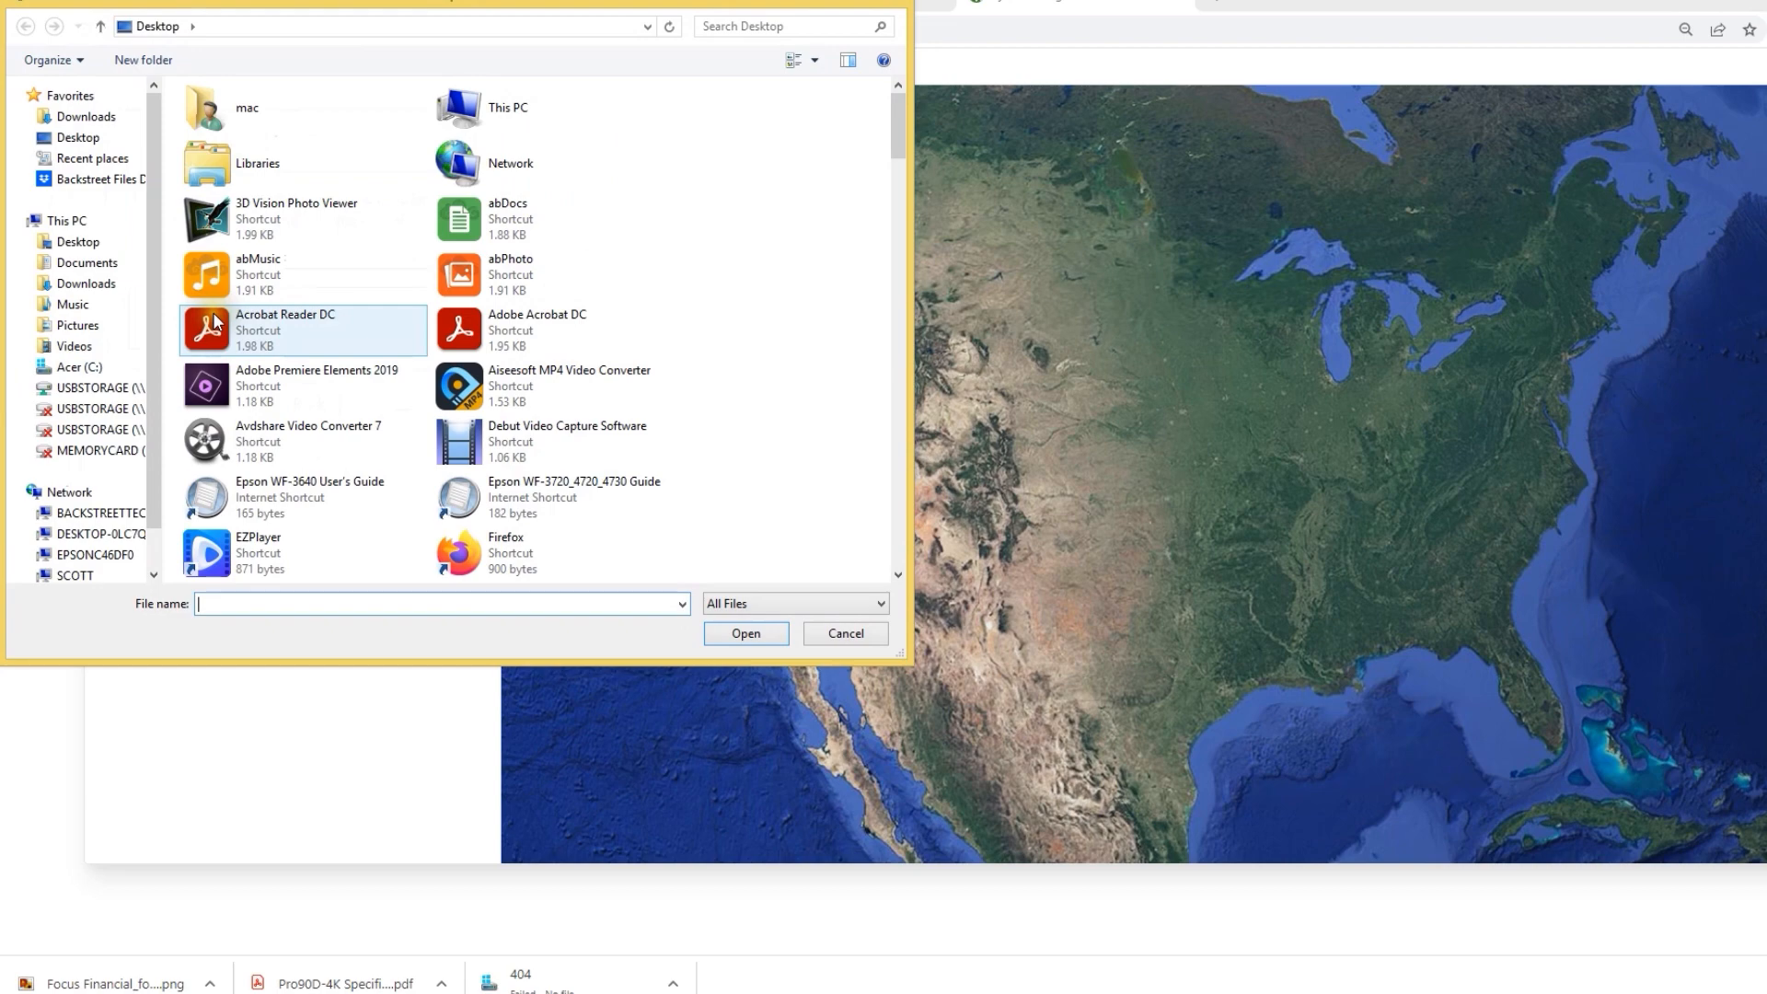
{"action": "left_click_drag", "start_coordinate": [899, 118], "coordinate": [832, 441]}
{"action": "left_click", "coordinate": [479, 385]}
{"action": "left_click", "coordinate": [737, 634]}
{"action": "left_click", "coordinate": [292, 615]}
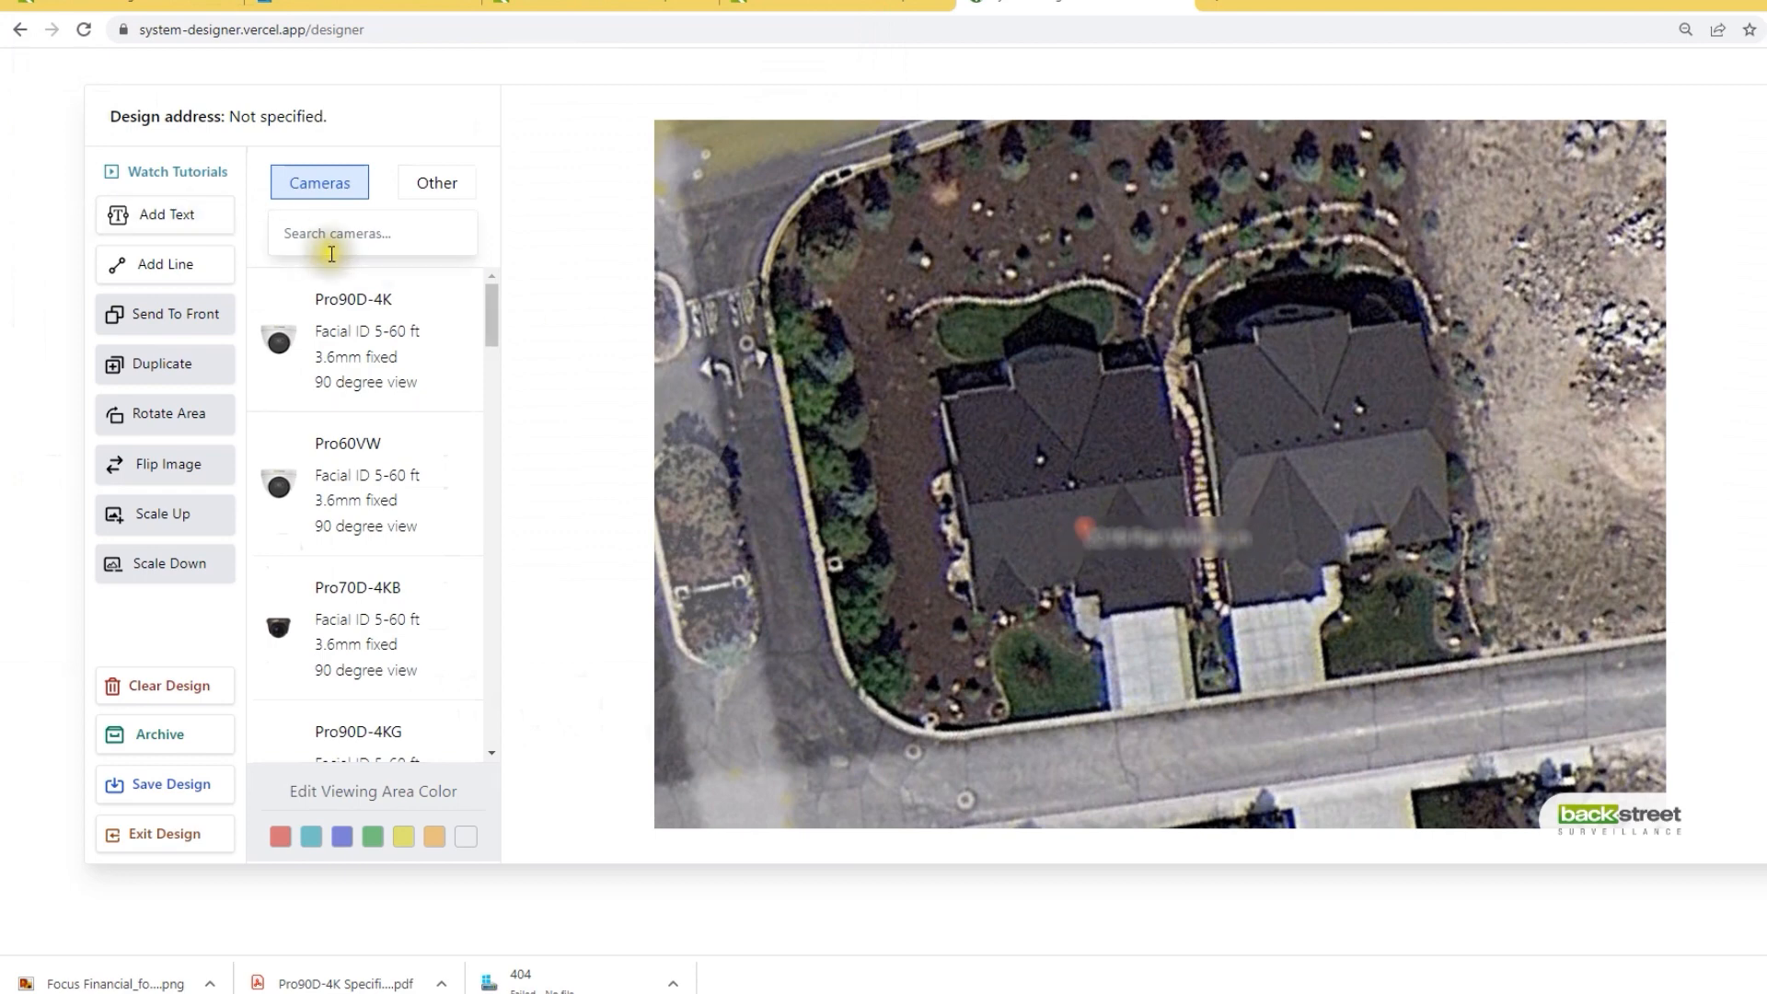
Step: Place a Pro90D-4K camera at the left house's front corner with its view rotated toward the street
{"action": "left_click", "coordinate": [318, 338]}
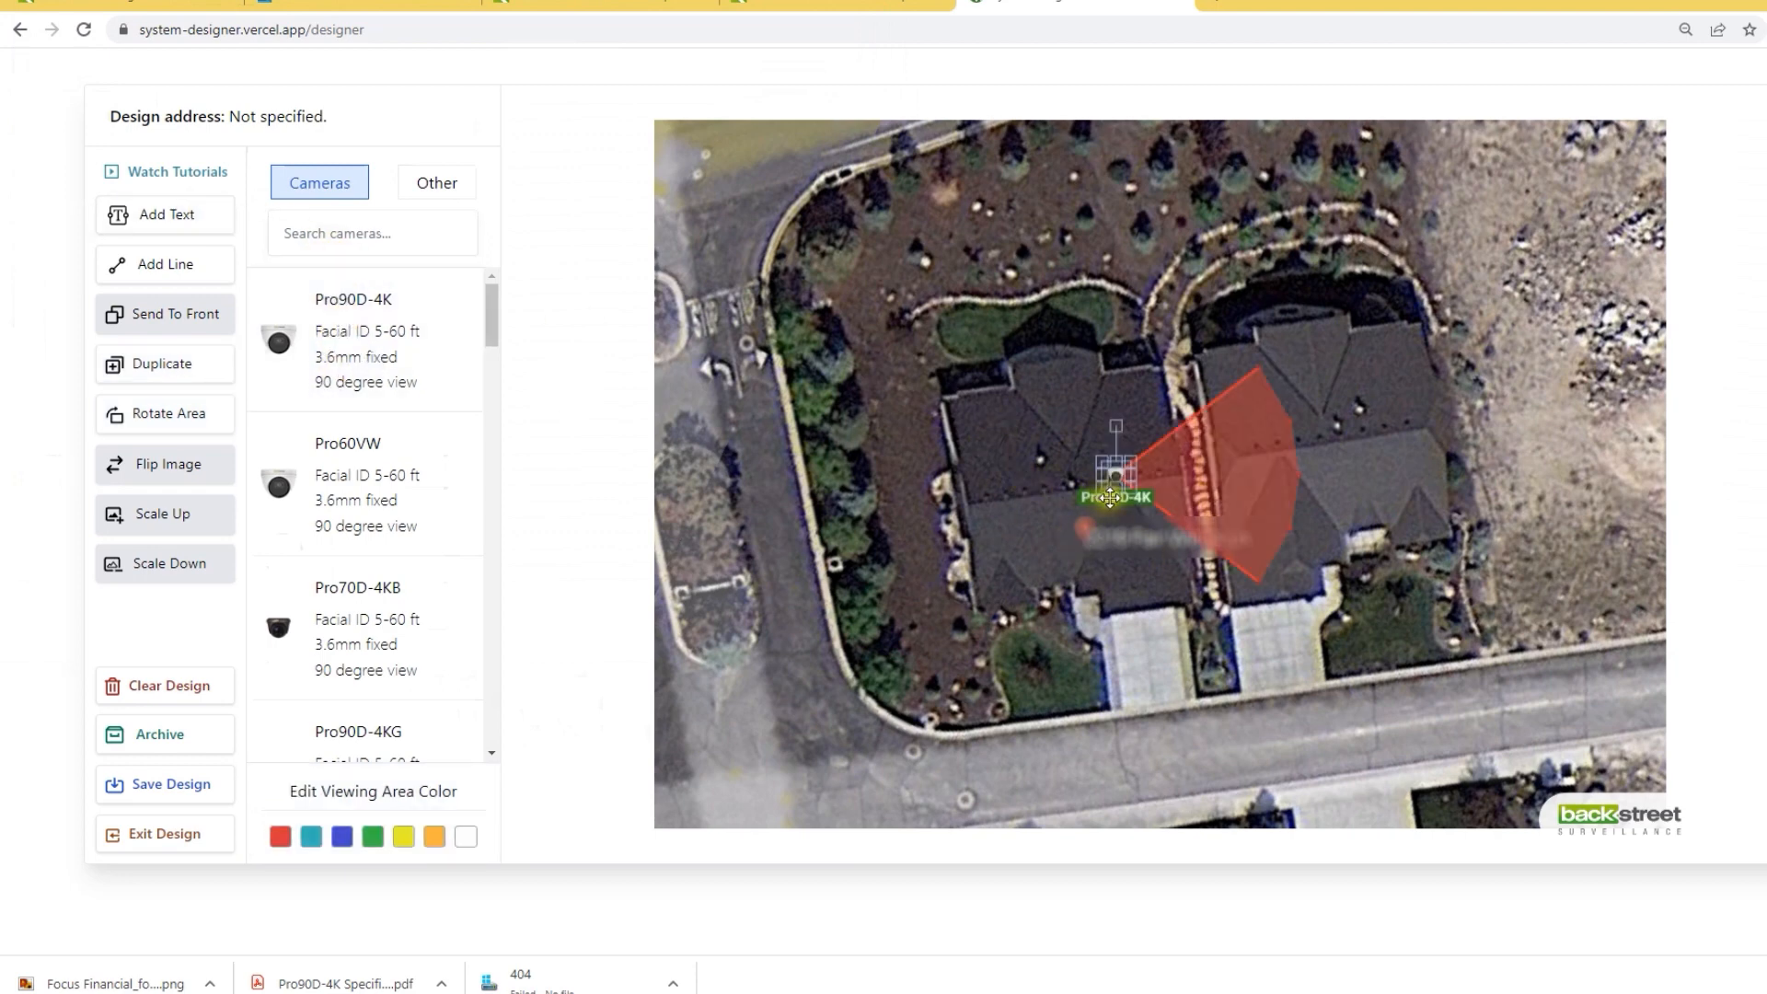
{"action": "left_click_drag", "start_coordinate": [1113, 480], "coordinate": [1183, 606]}
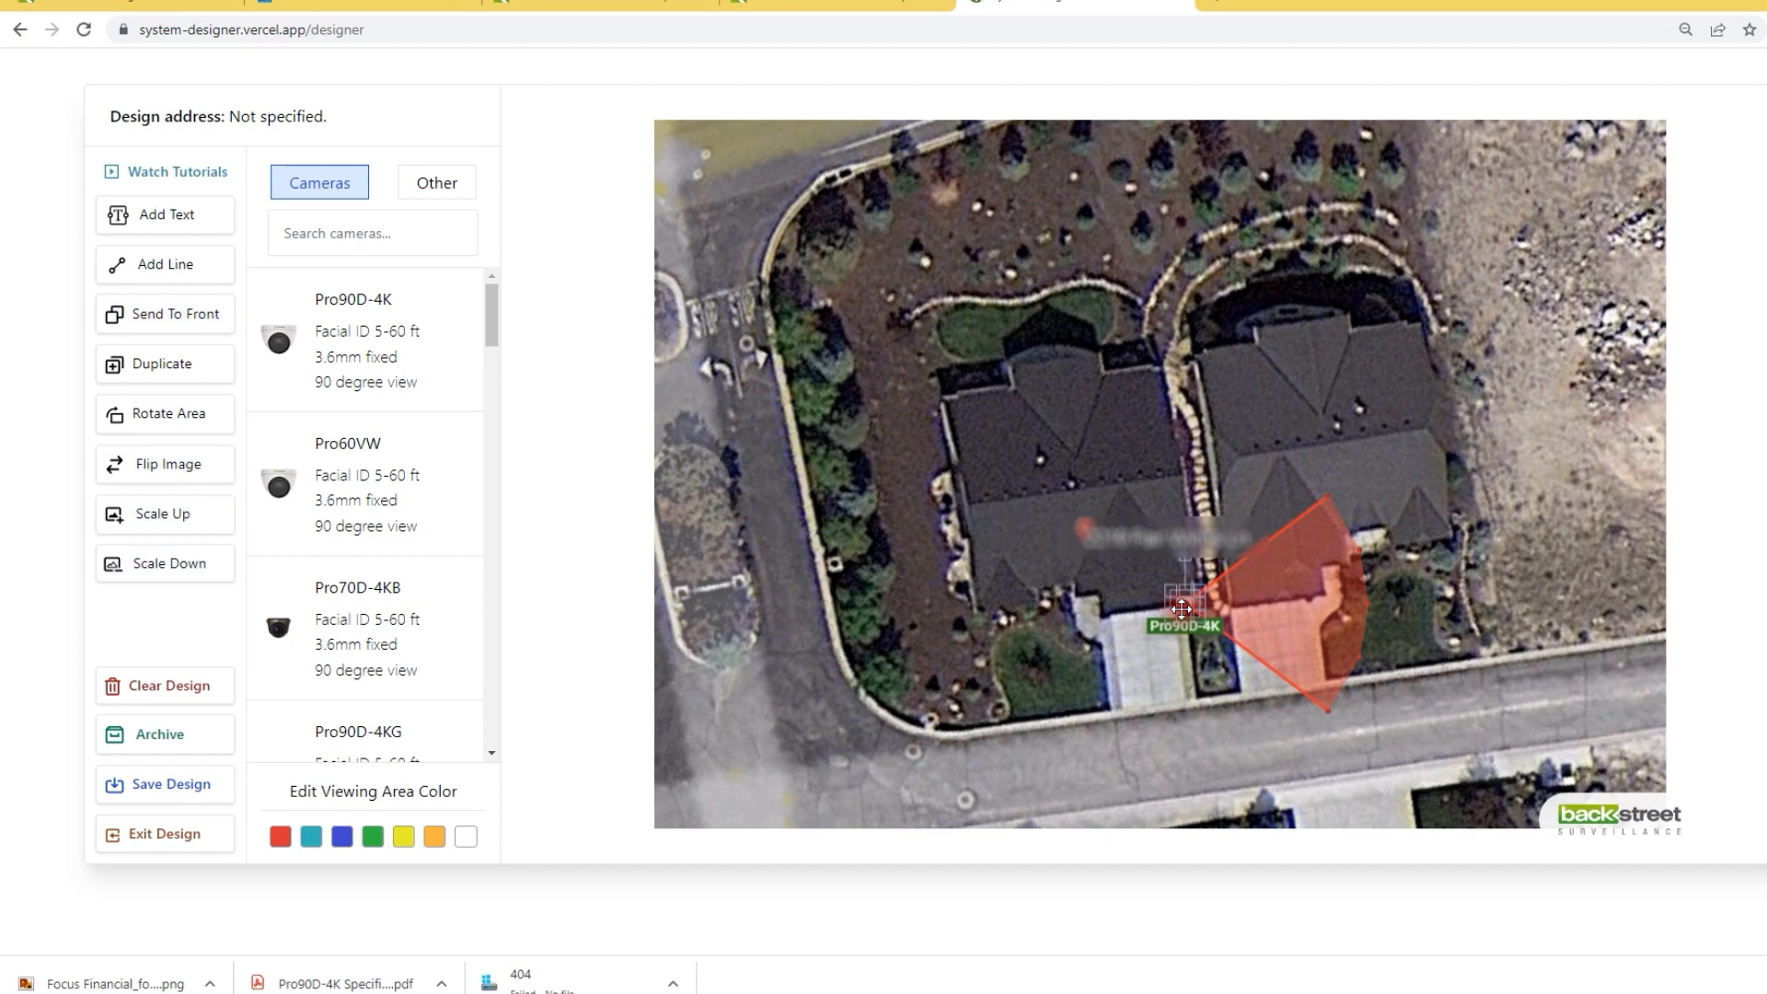
{"action": "left_click", "coordinate": [152, 412]}
{"action": "left_click", "coordinate": [152, 412]}
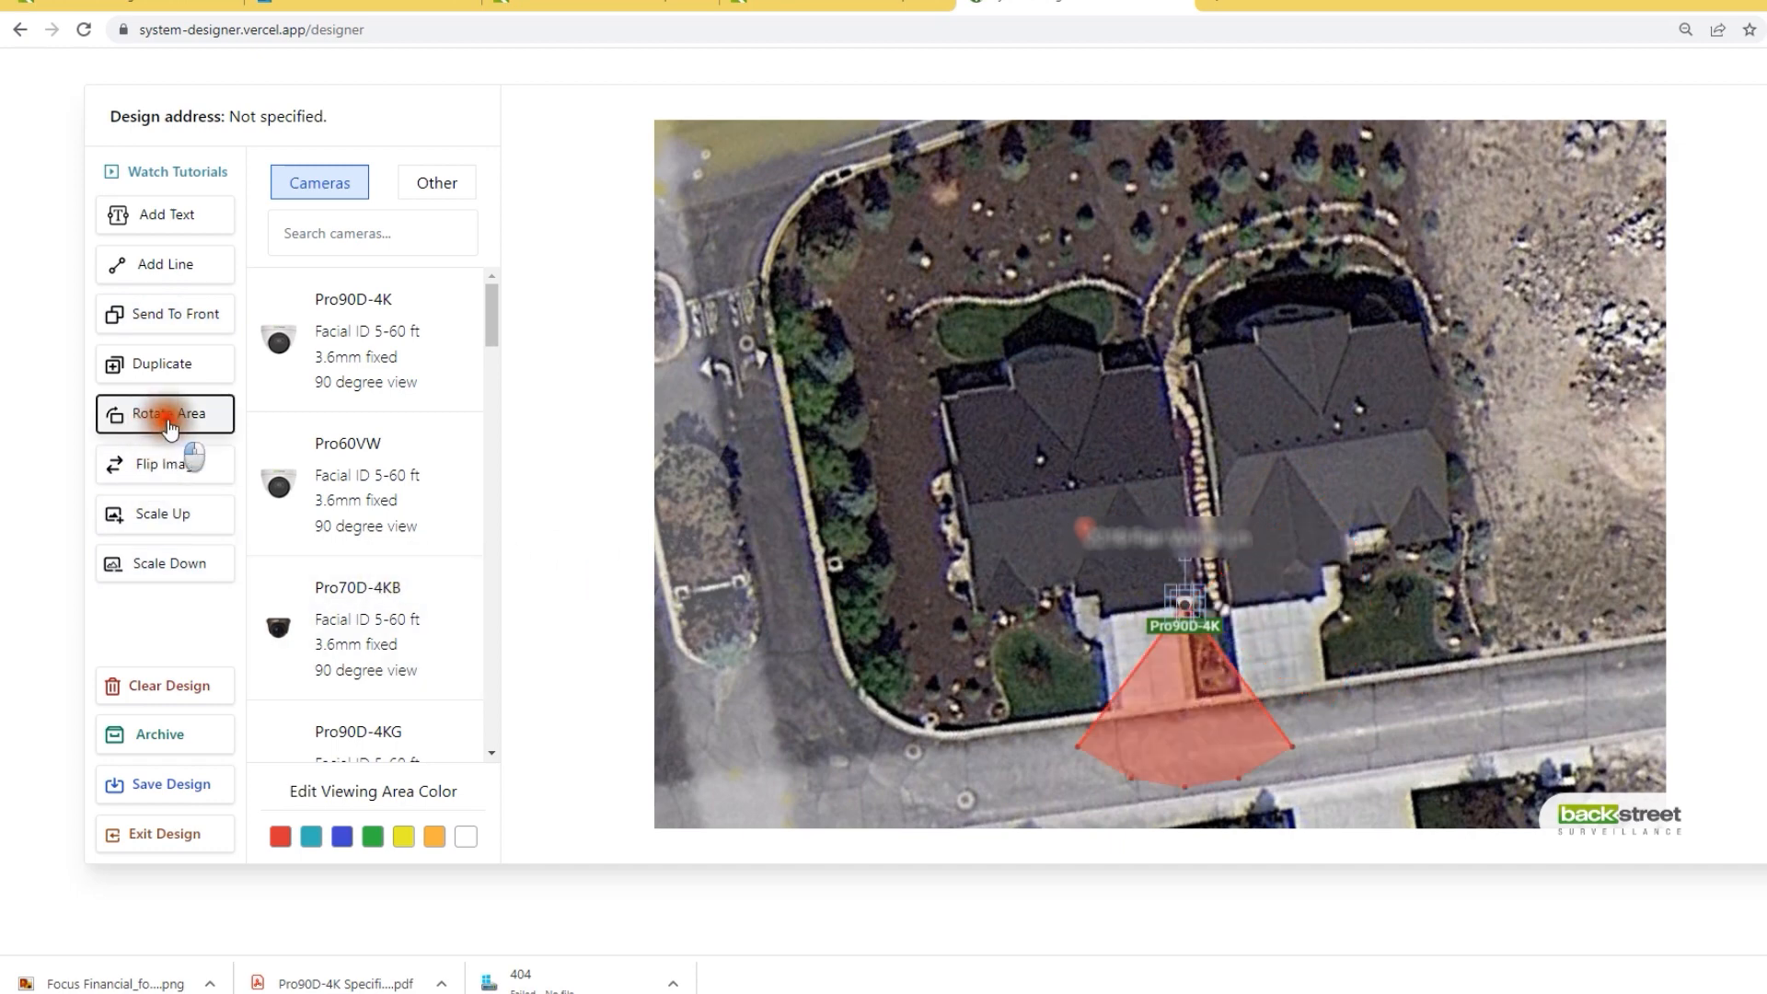
Step: Stretch the Pro90D-4K viewing area over the front yard and street and colour it blue
{"action": "left_click_drag", "start_coordinate": [1046, 714], "coordinate": [1210, 818]}
{"action": "left_click_drag", "start_coordinate": [1043, 496], "coordinate": [988, 627]}
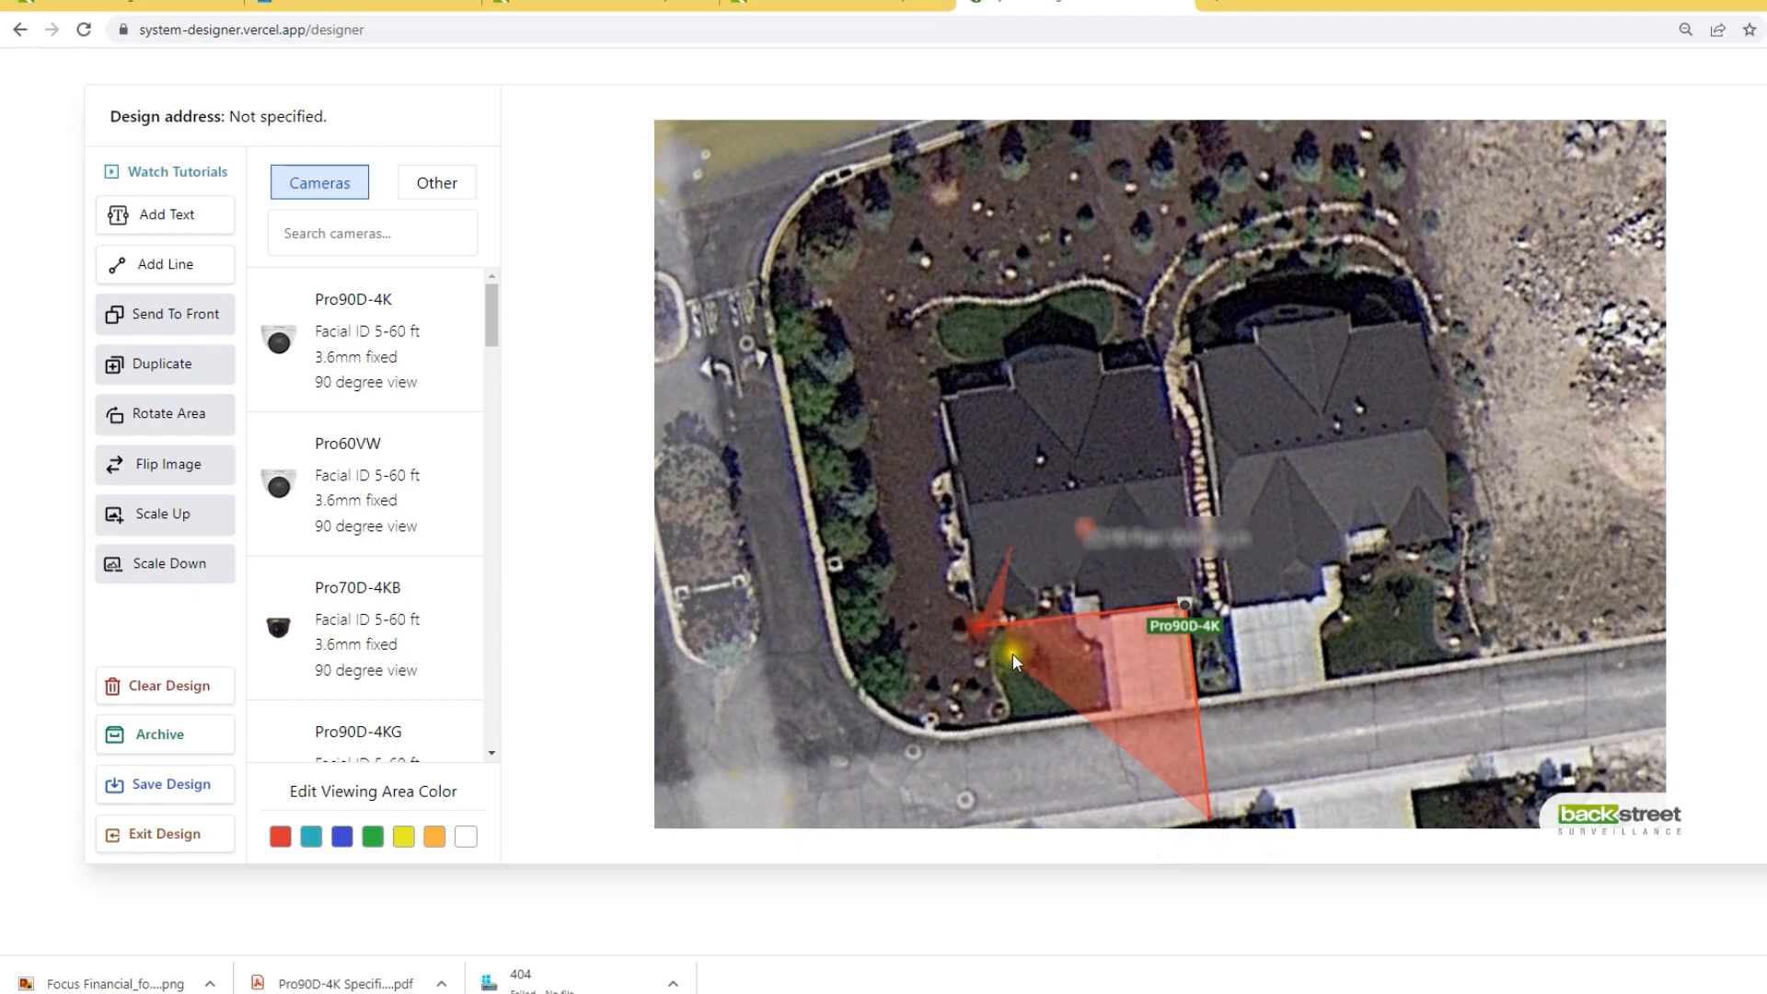
{"action": "left_click_drag", "start_coordinate": [1008, 653], "coordinate": [1099, 827]}
{"action": "left_click_drag", "start_coordinate": [1002, 606], "coordinate": [997, 807]}
{"action": "left_click_drag", "start_coordinate": [1011, 549], "coordinate": [949, 727]}
{"action": "left_click_drag", "start_coordinate": [1139, 635], "coordinate": [1100, 696]}
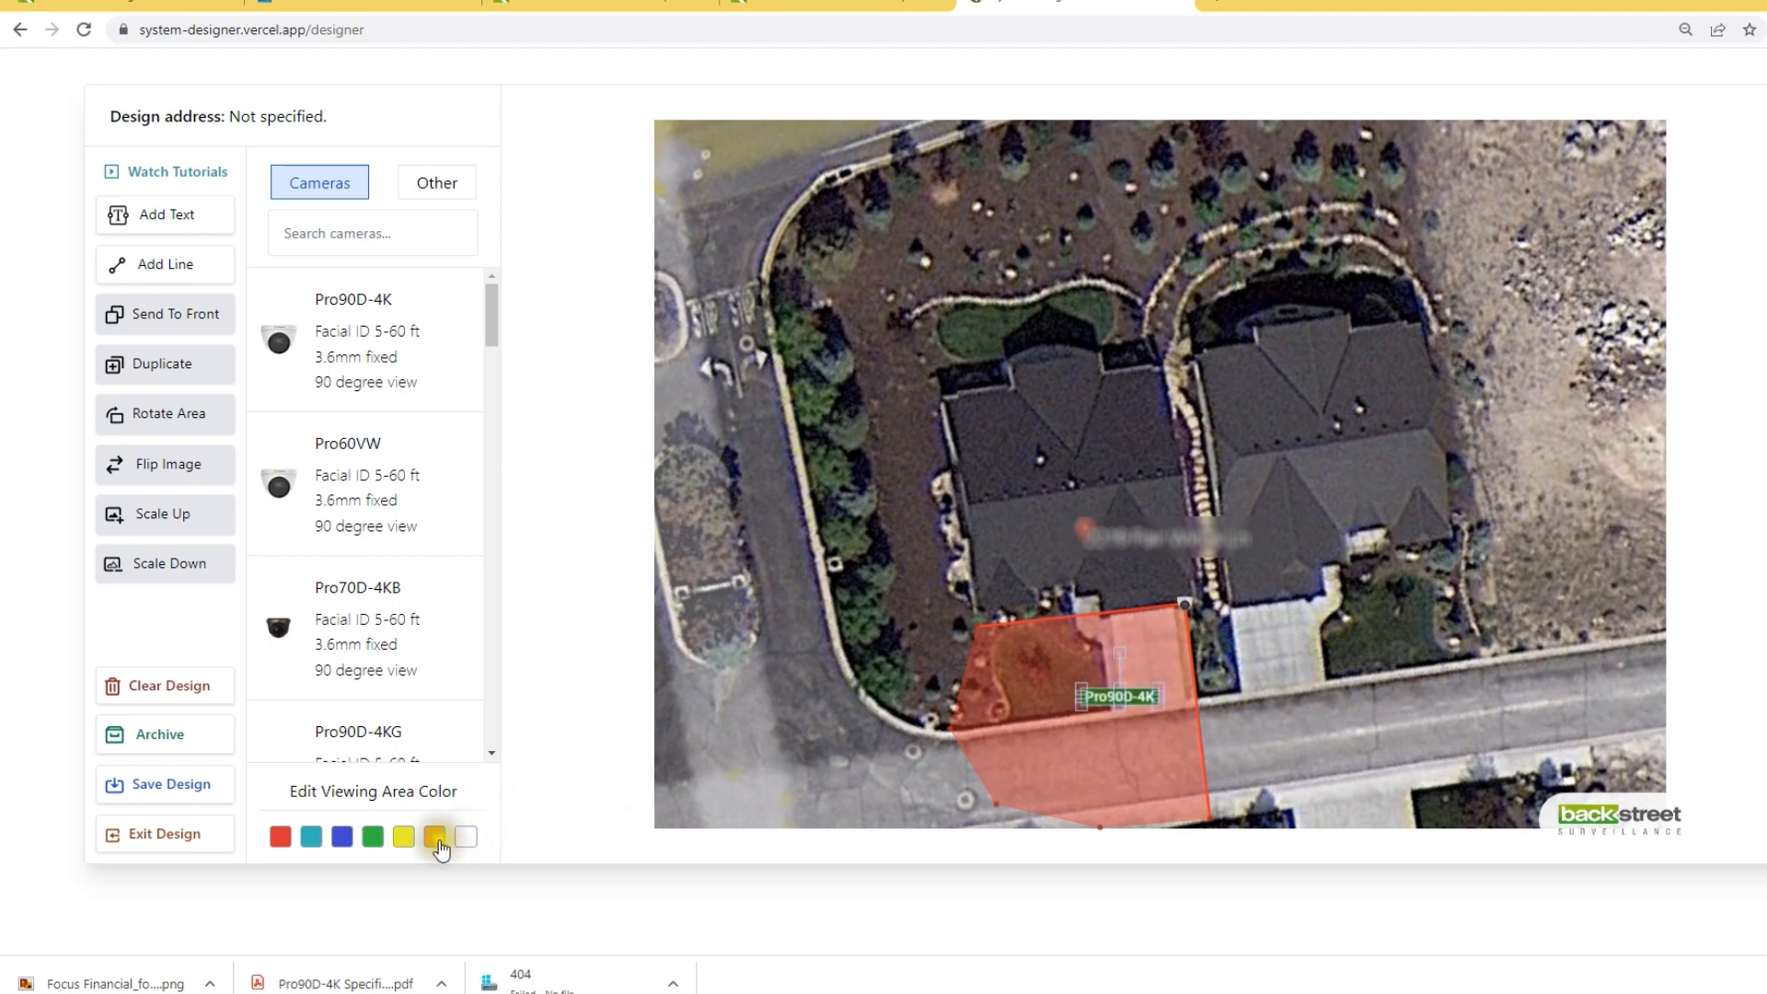
{"action": "left_click", "coordinate": [342, 838]}
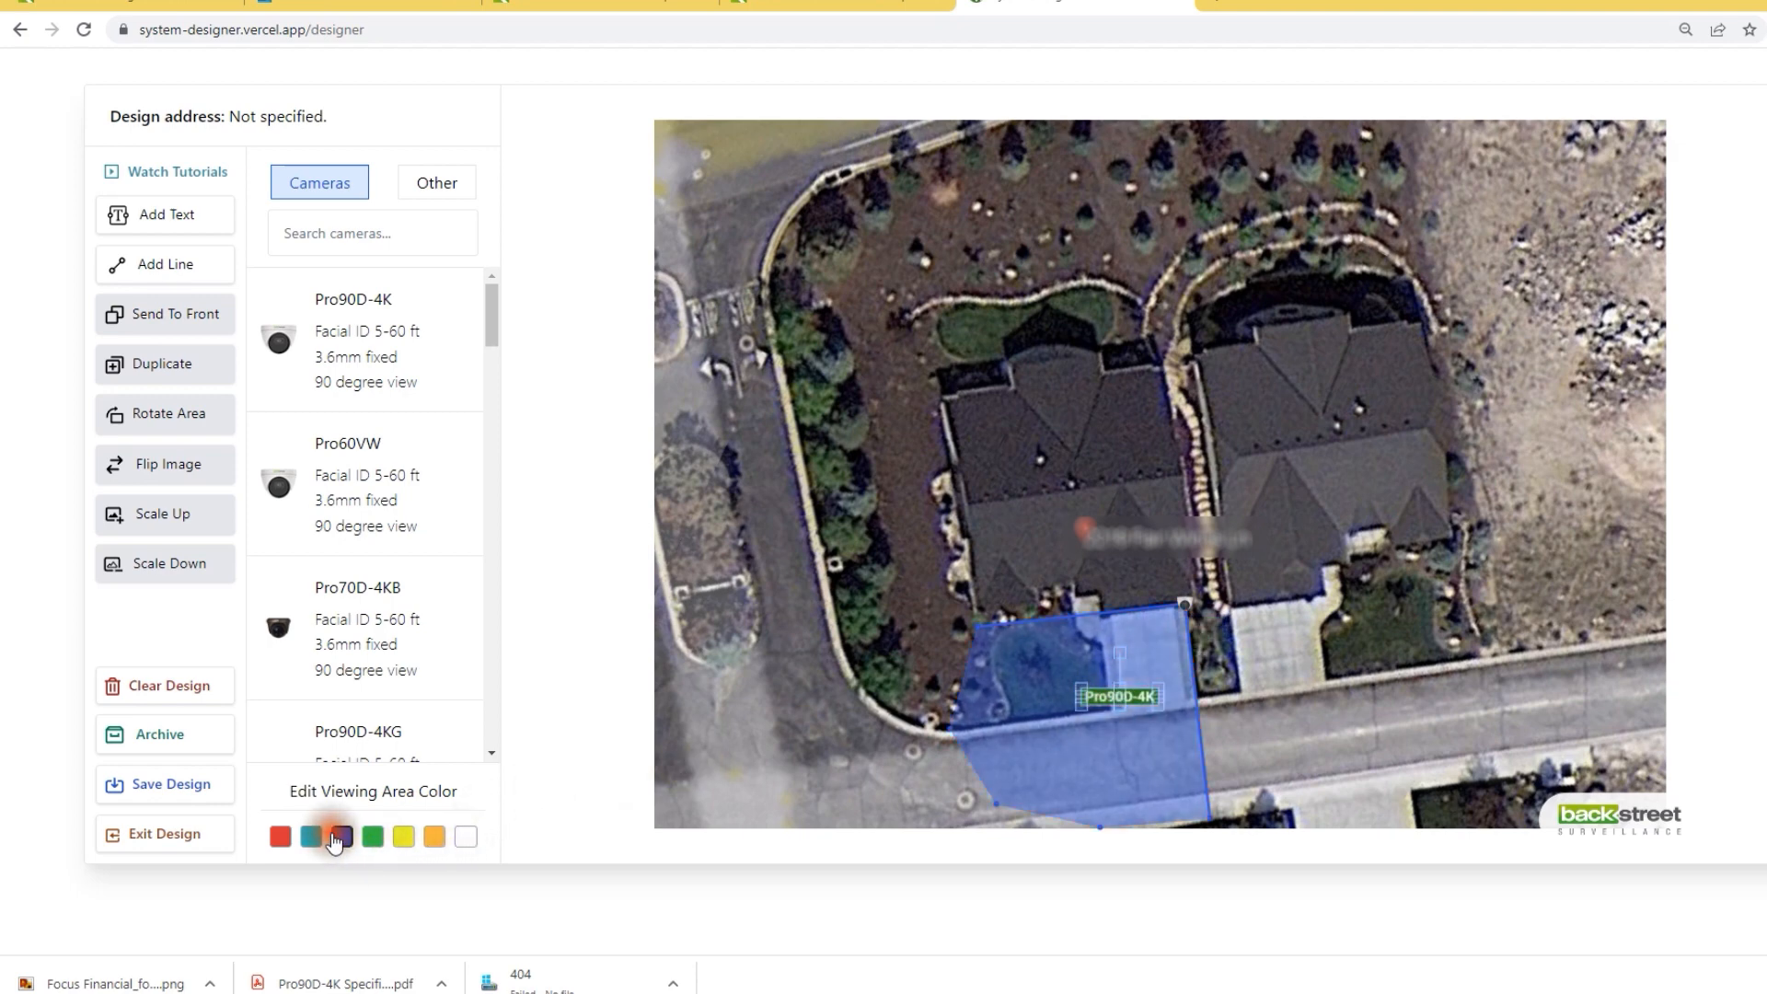
Step: Search 'por' and add a CS-PorchCam near the porch, rotating it into position
{"action": "left_click", "coordinate": [281, 235]}
{"action": "type", "text": "porch"}
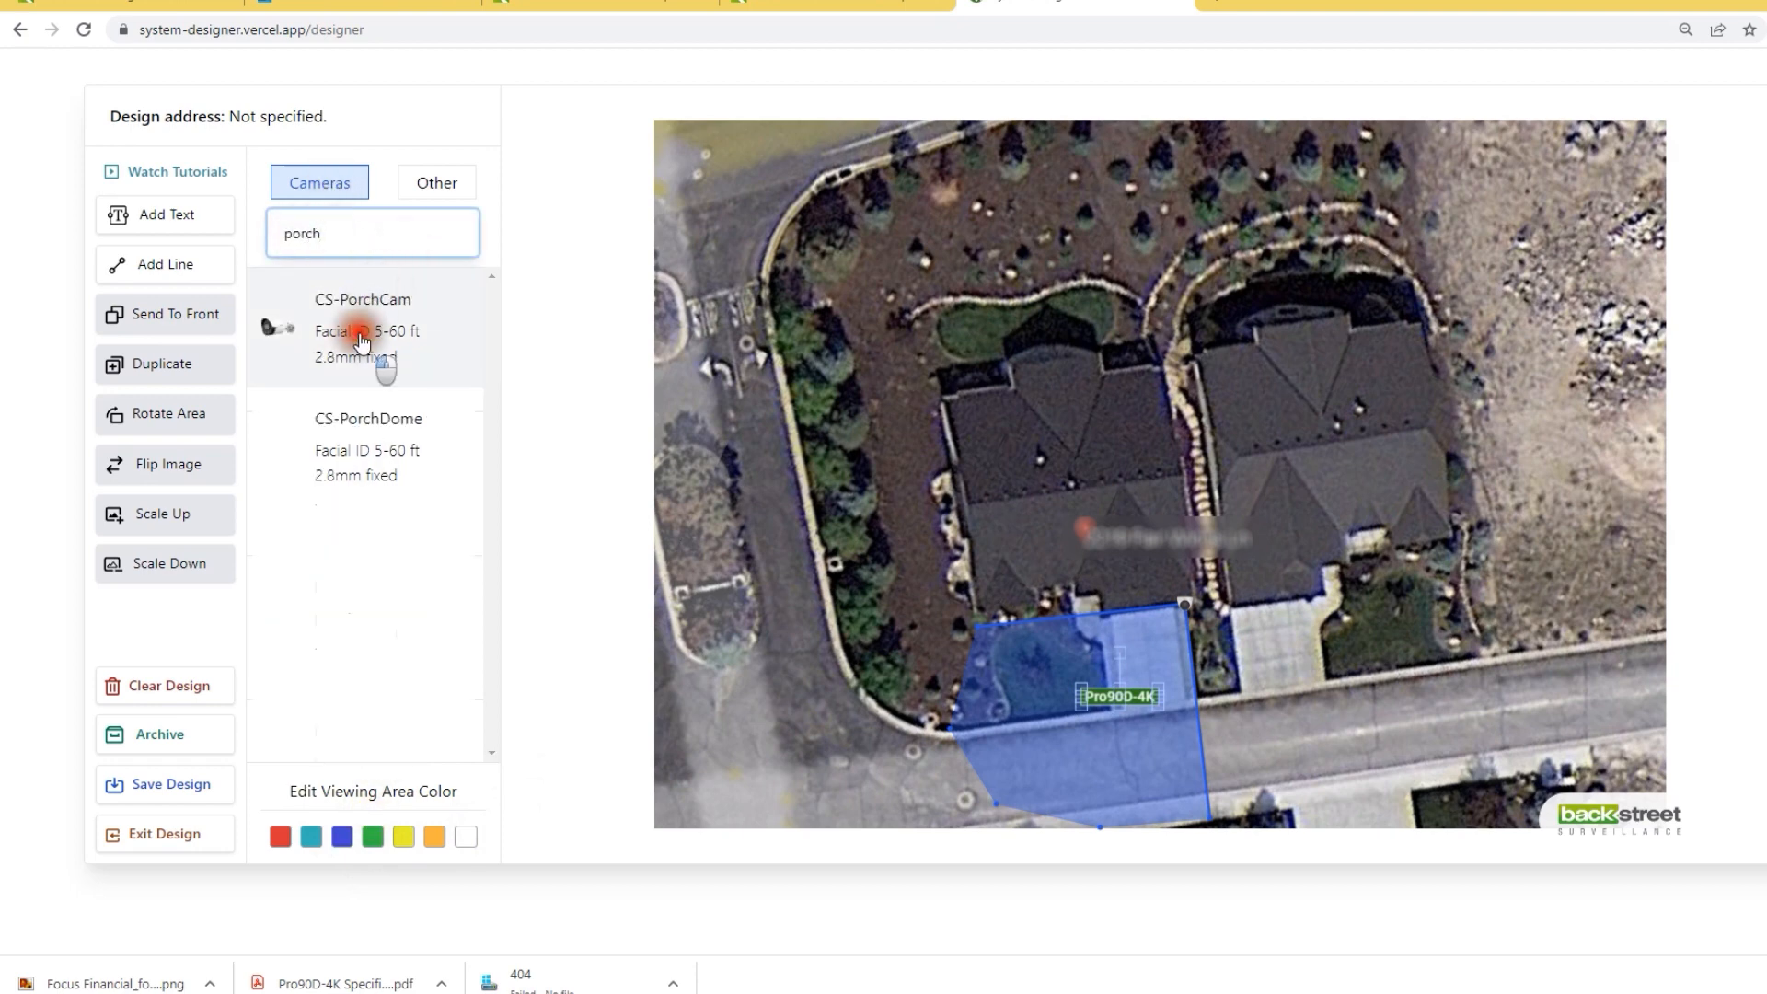
{"action": "left_click", "coordinate": [276, 327]}
{"action": "left_click_drag", "start_coordinate": [1121, 476], "coordinate": [1112, 571]}
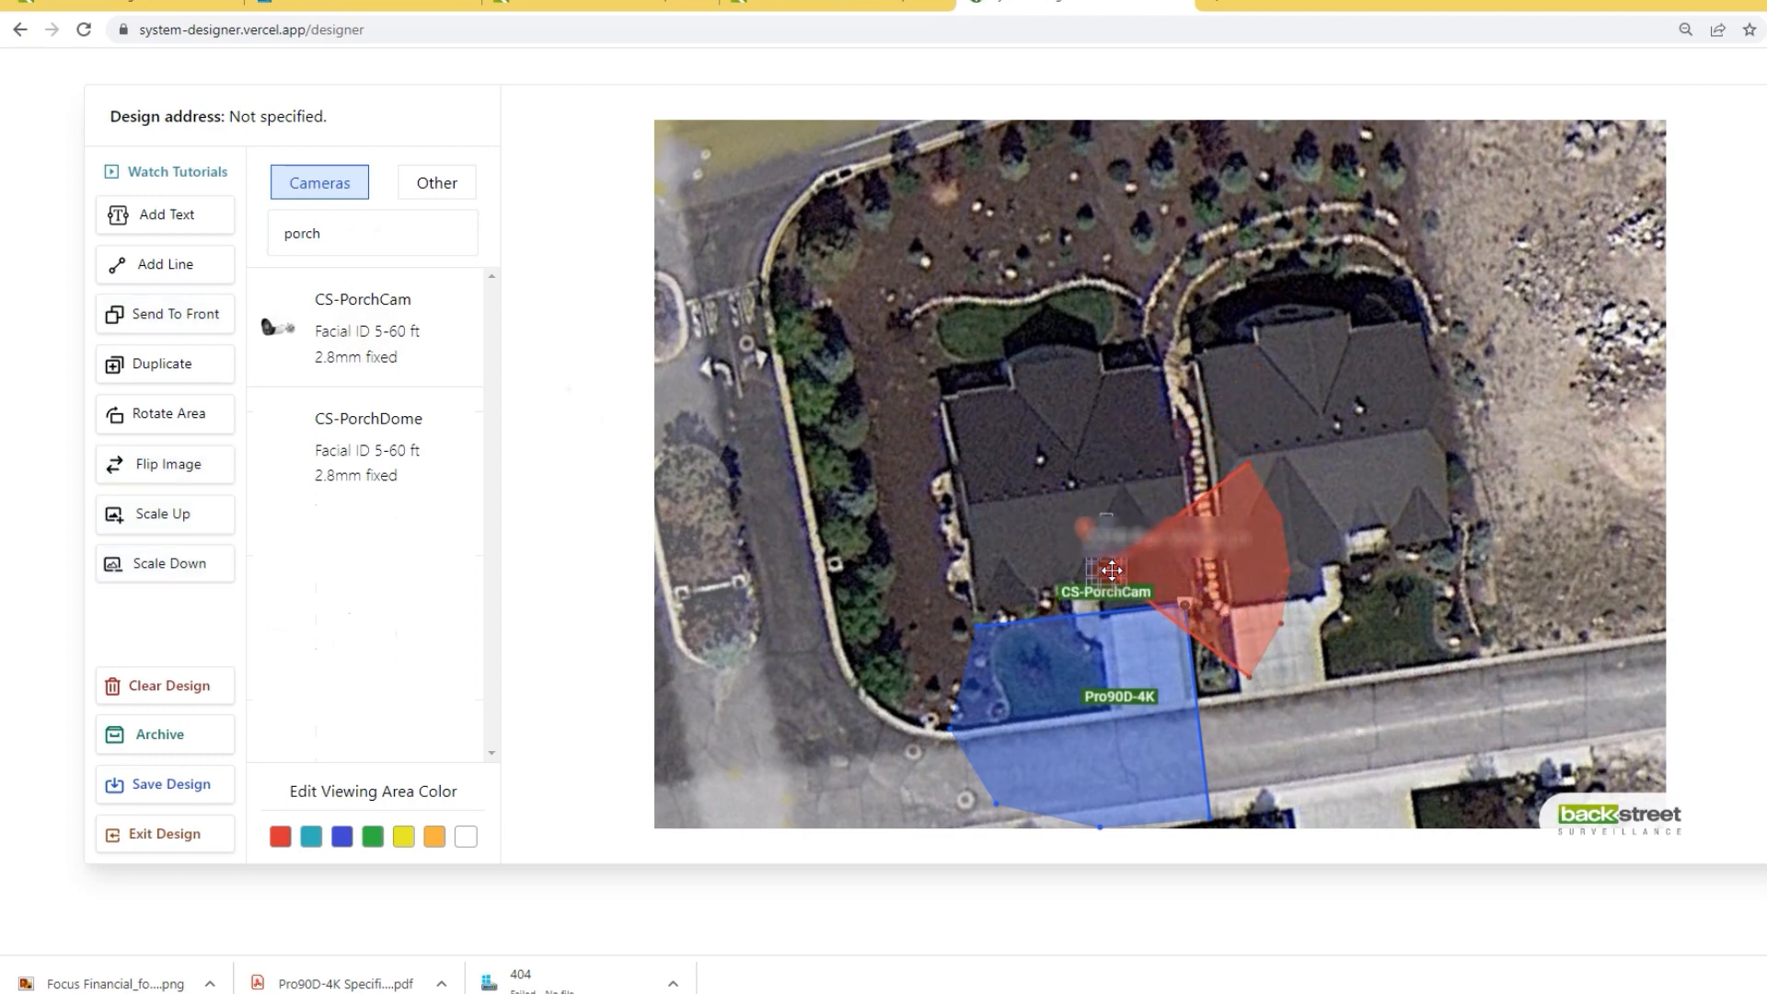
{"action": "left_click_drag", "start_coordinate": [1109, 511], "coordinate": [1121, 474]}
Step: Pull the porch camera's viewing area corners off the roofs and onto the porch
{"action": "left_click_drag", "start_coordinate": [1249, 678], "coordinate": [1067, 572]}
{"action": "left_click_drag", "start_coordinate": [1250, 460], "coordinate": [1120, 689]}
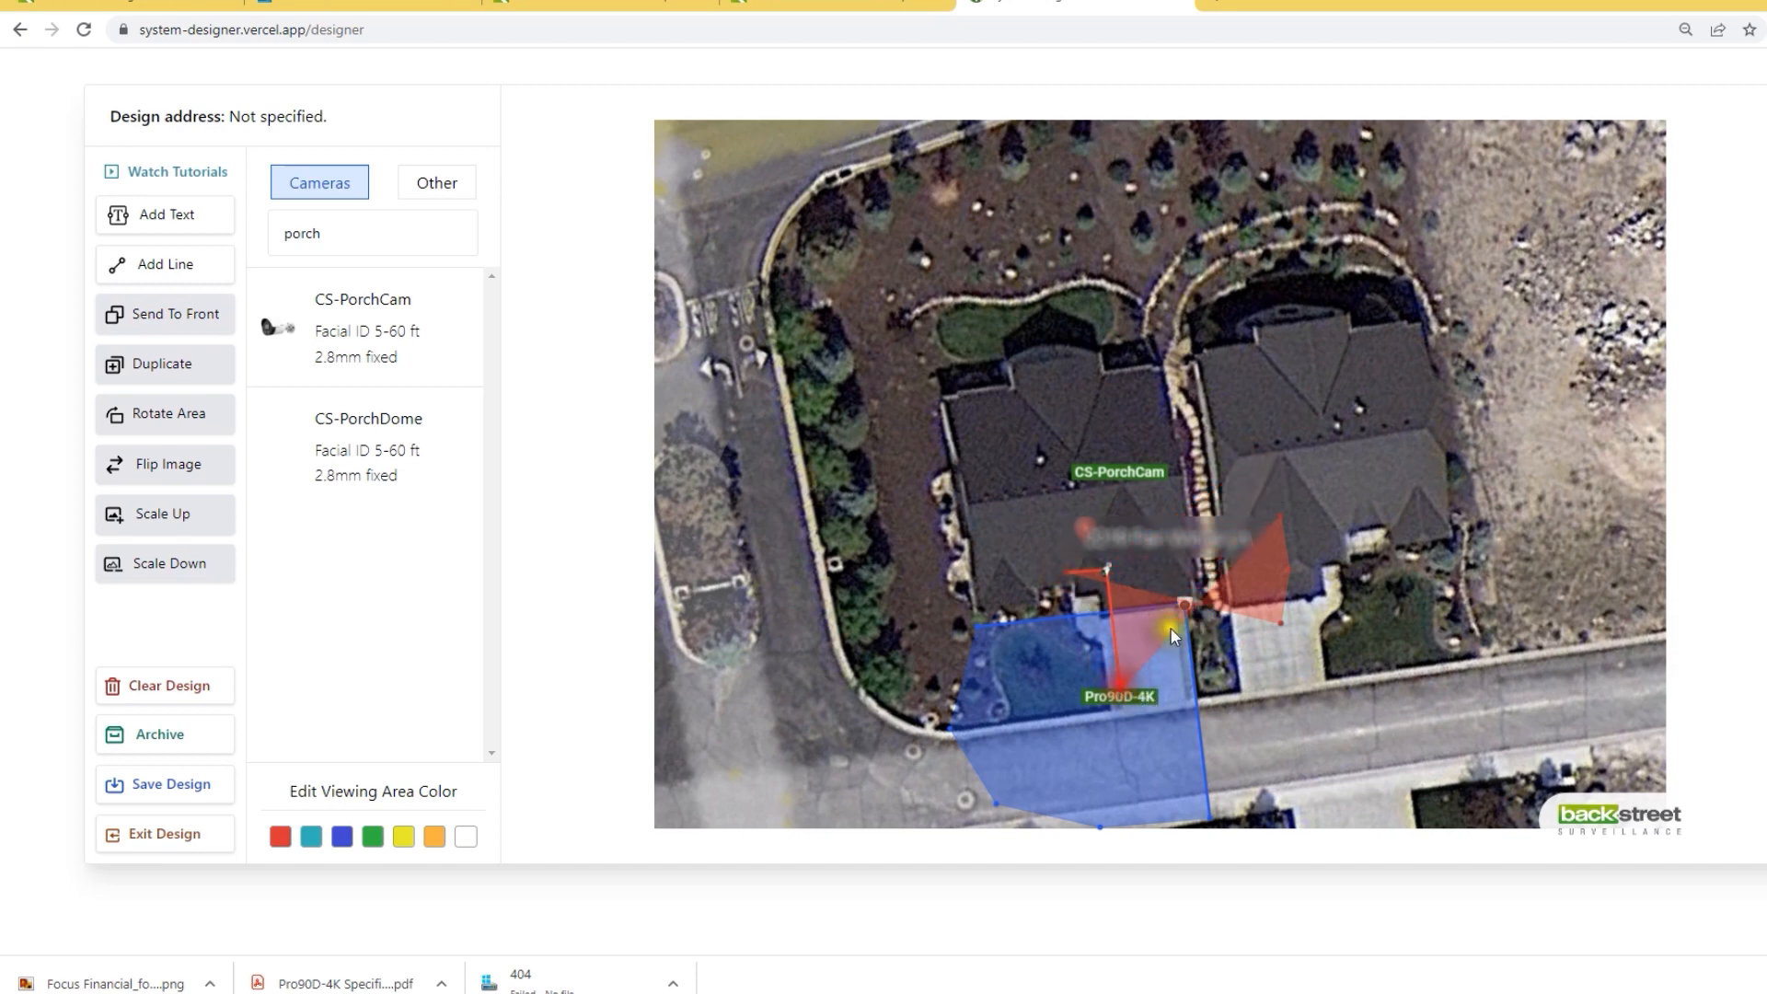
{"action": "left_click_drag", "start_coordinate": [1281, 518], "coordinate": [1058, 672]}
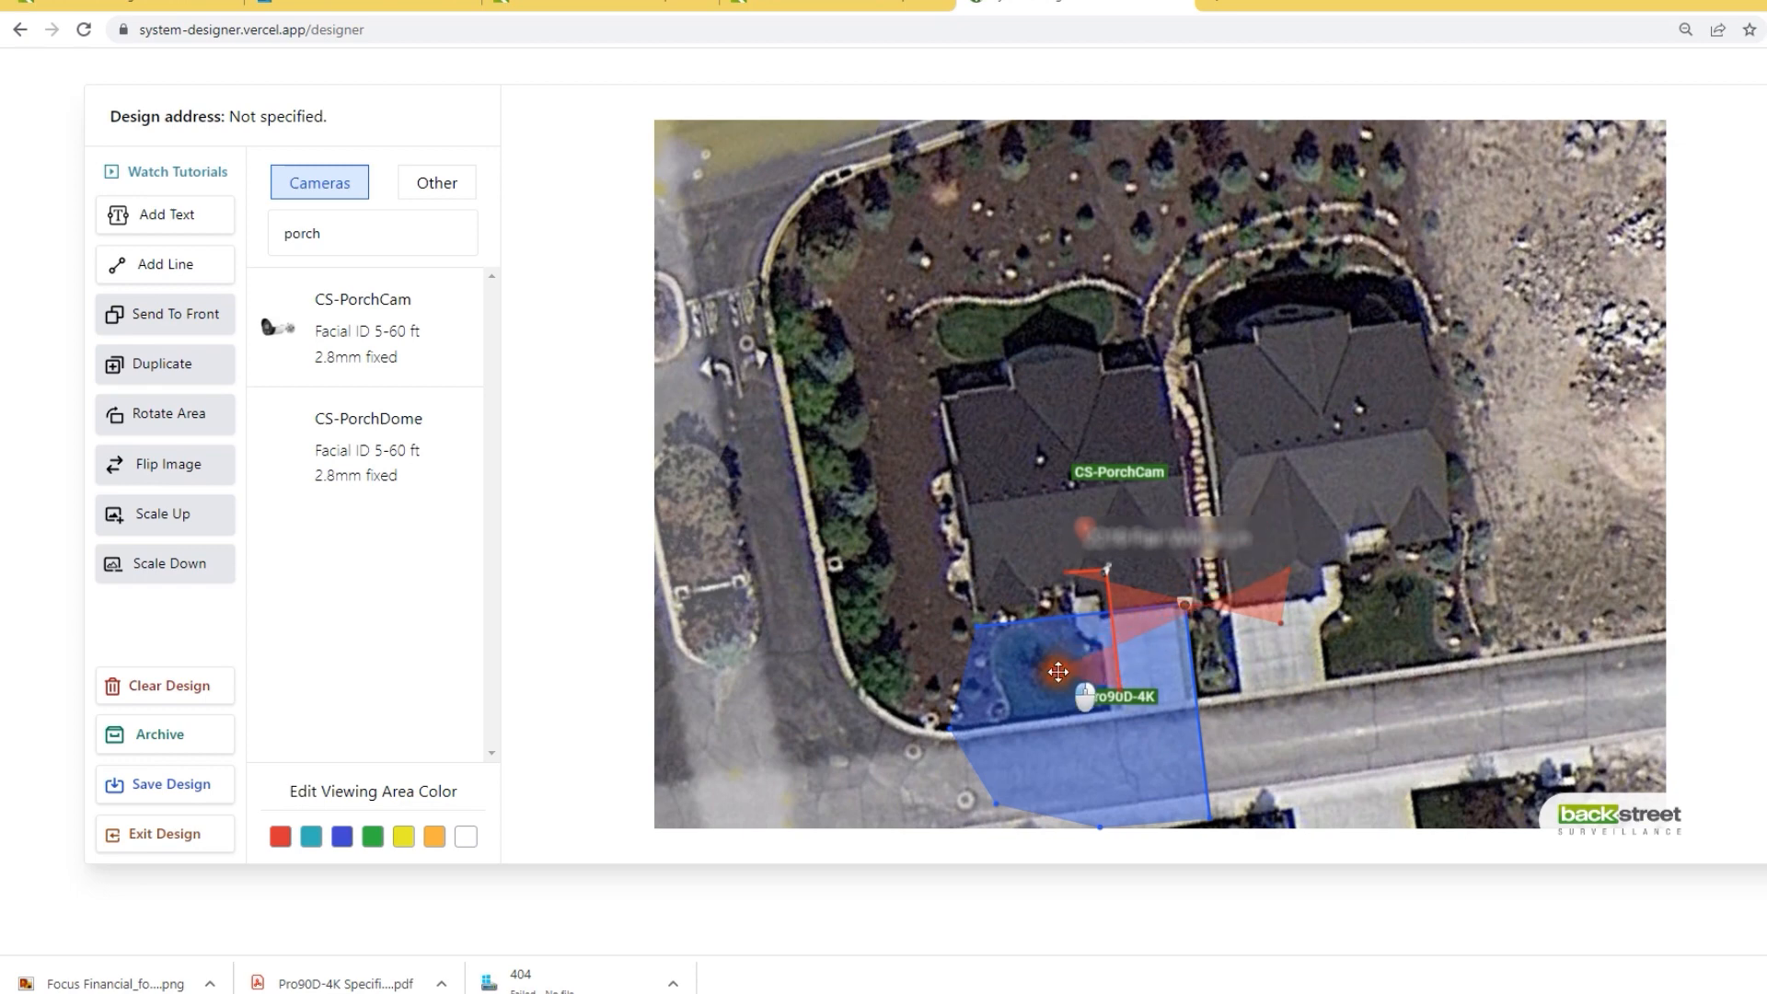
{"action": "left_click_drag", "start_coordinate": [1289, 571], "coordinate": [1005, 642]}
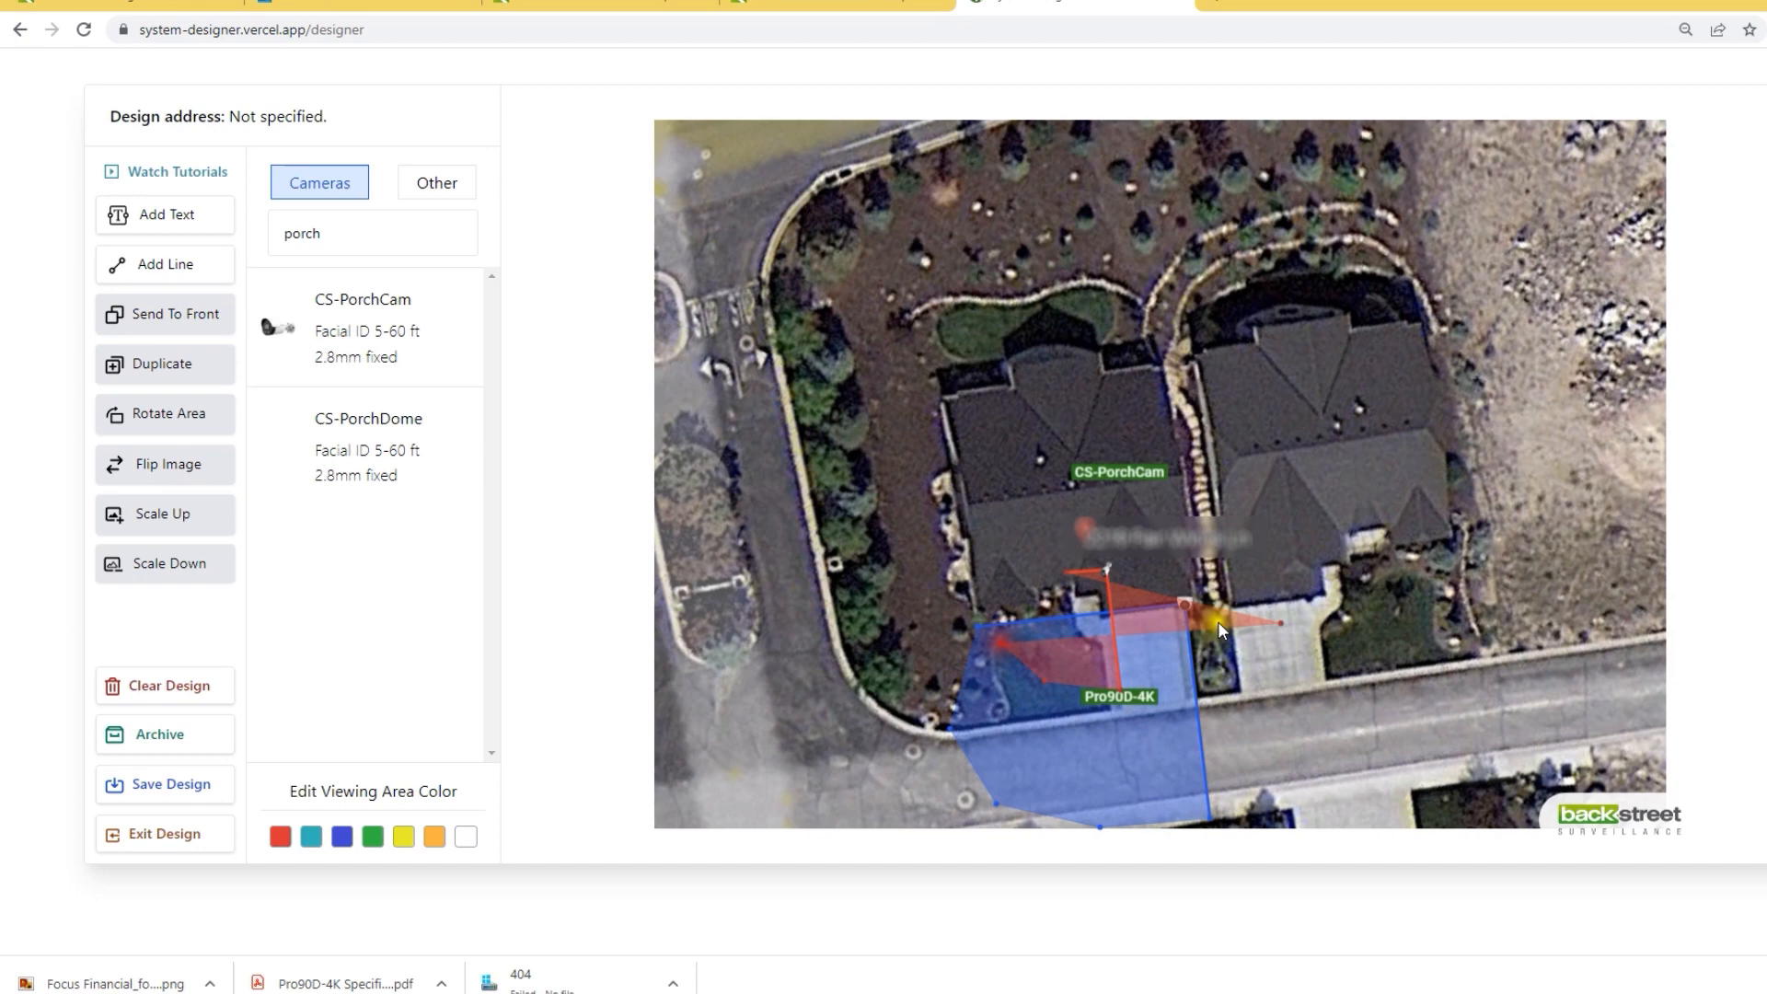
{"action": "left_click_drag", "start_coordinate": [1283, 619], "coordinate": [1040, 608]}
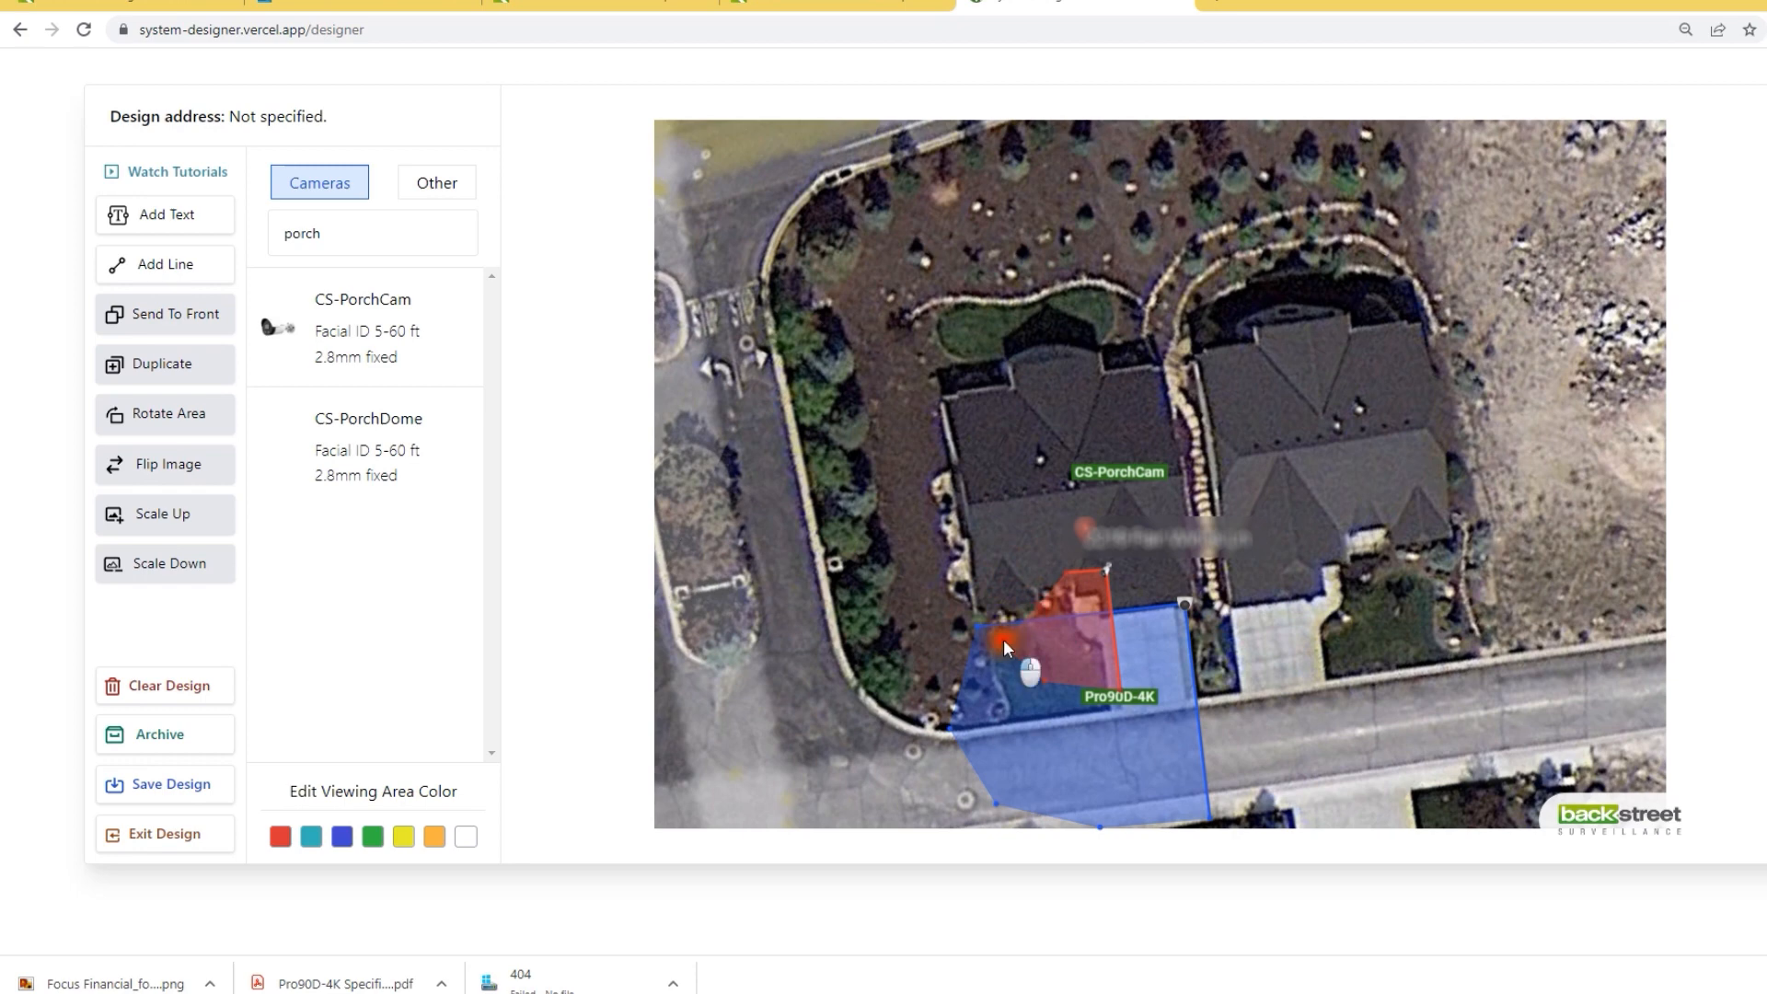
{"action": "left_click", "coordinate": [1002, 639]}
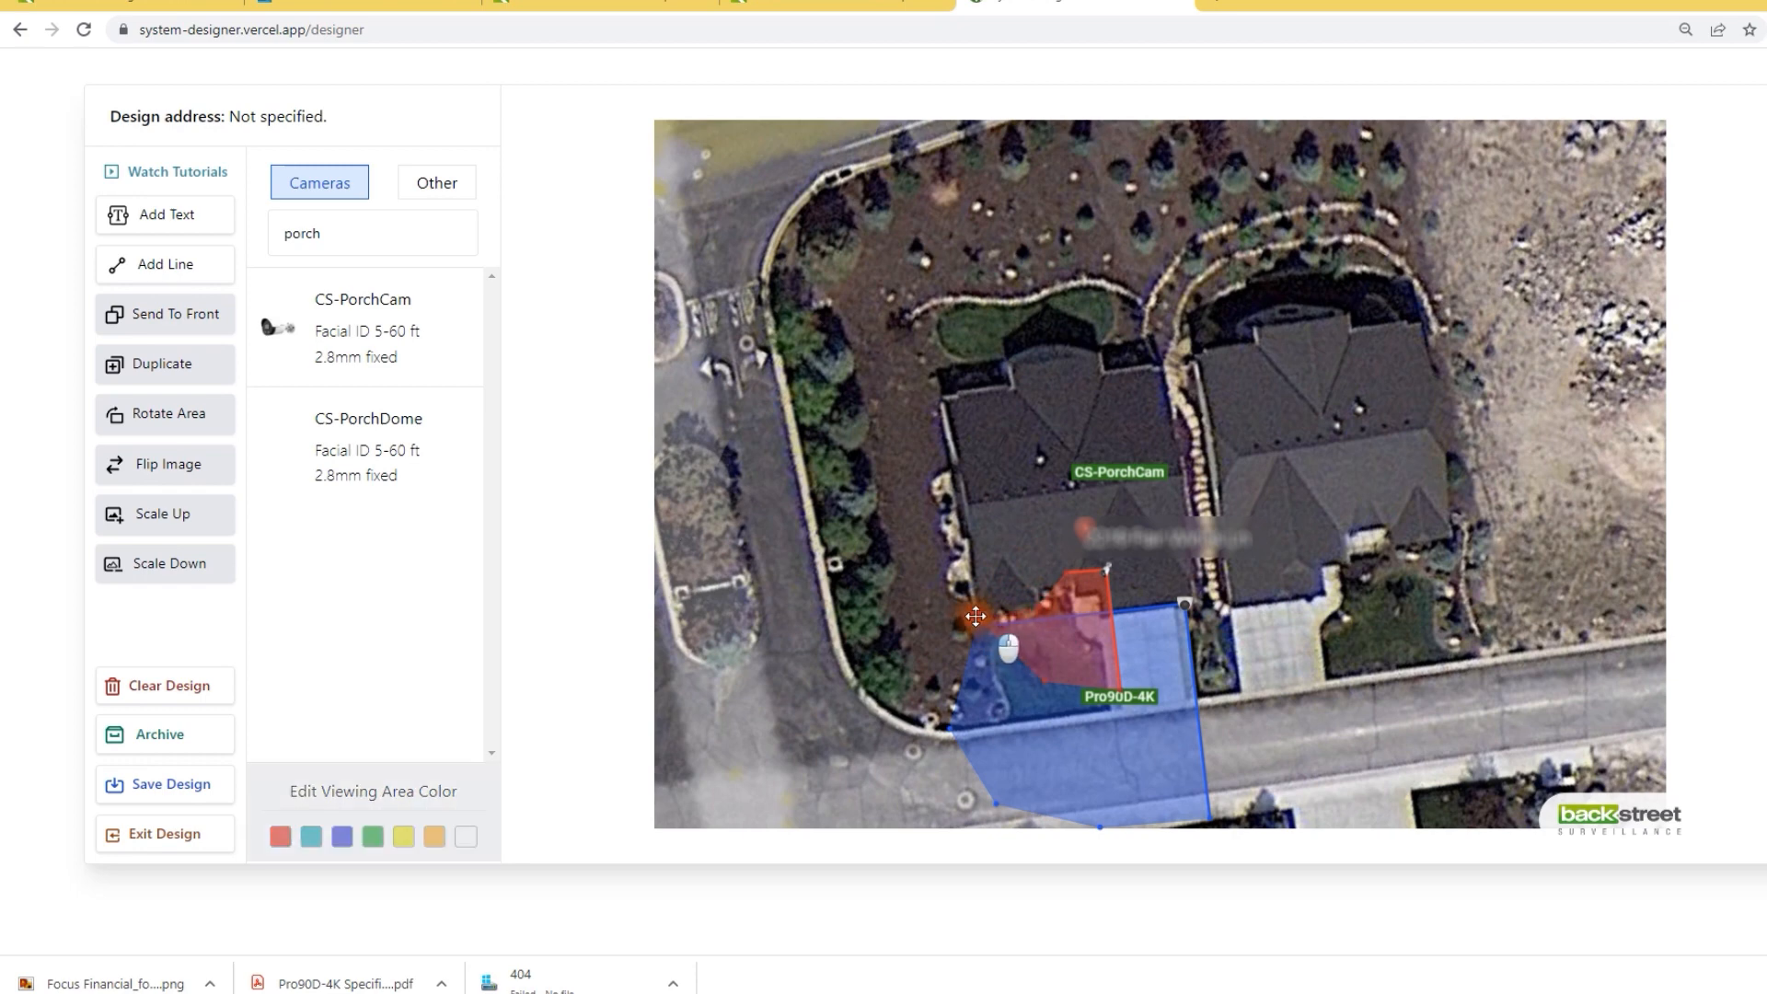
{"action": "left_click", "coordinate": [976, 615]}
Step: Move the porch camera down to the porch edge and colour its viewing area orange
{"action": "mouse_move", "coordinate": [1125, 474]}
{"action": "left_mouse_down"}
{"action": "mouse_move", "coordinate": [1091, 603]}
{"action": "mouse_move", "coordinate": [1118, 575]}
{"action": "mouse_move", "coordinate": [1106, 565]}
{"action": "left_mouse_up"}
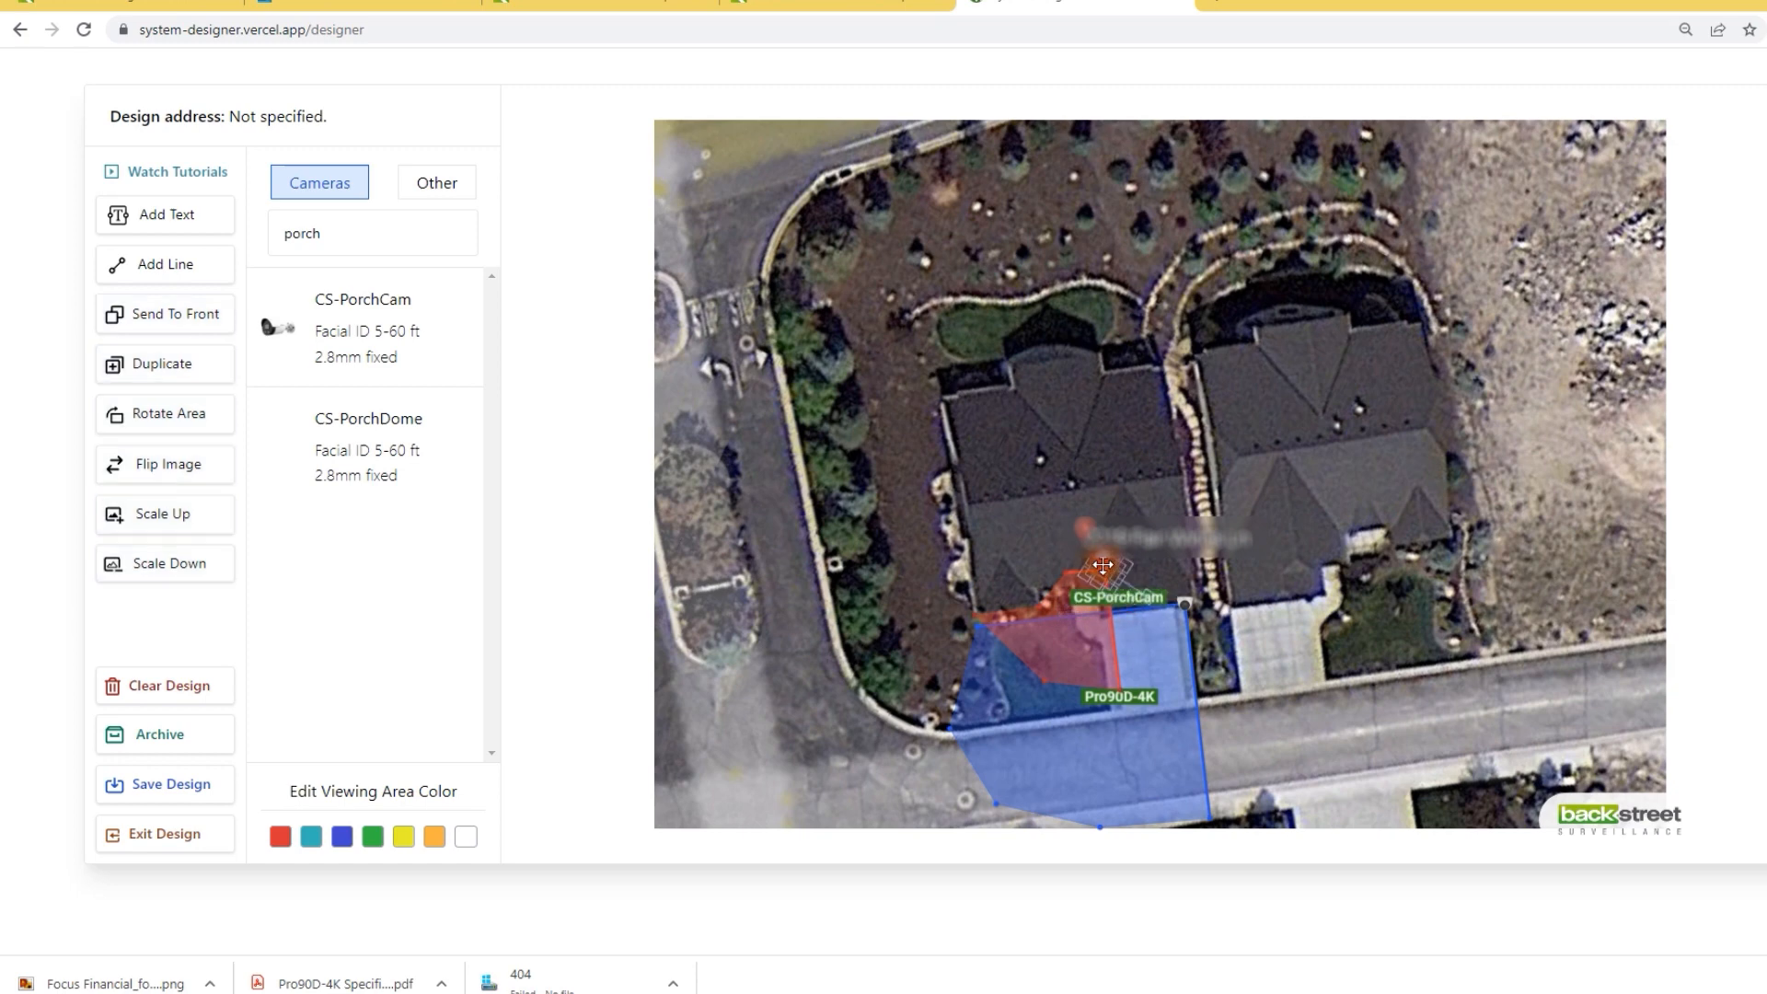
{"action": "left_click", "coordinate": [434, 835]}
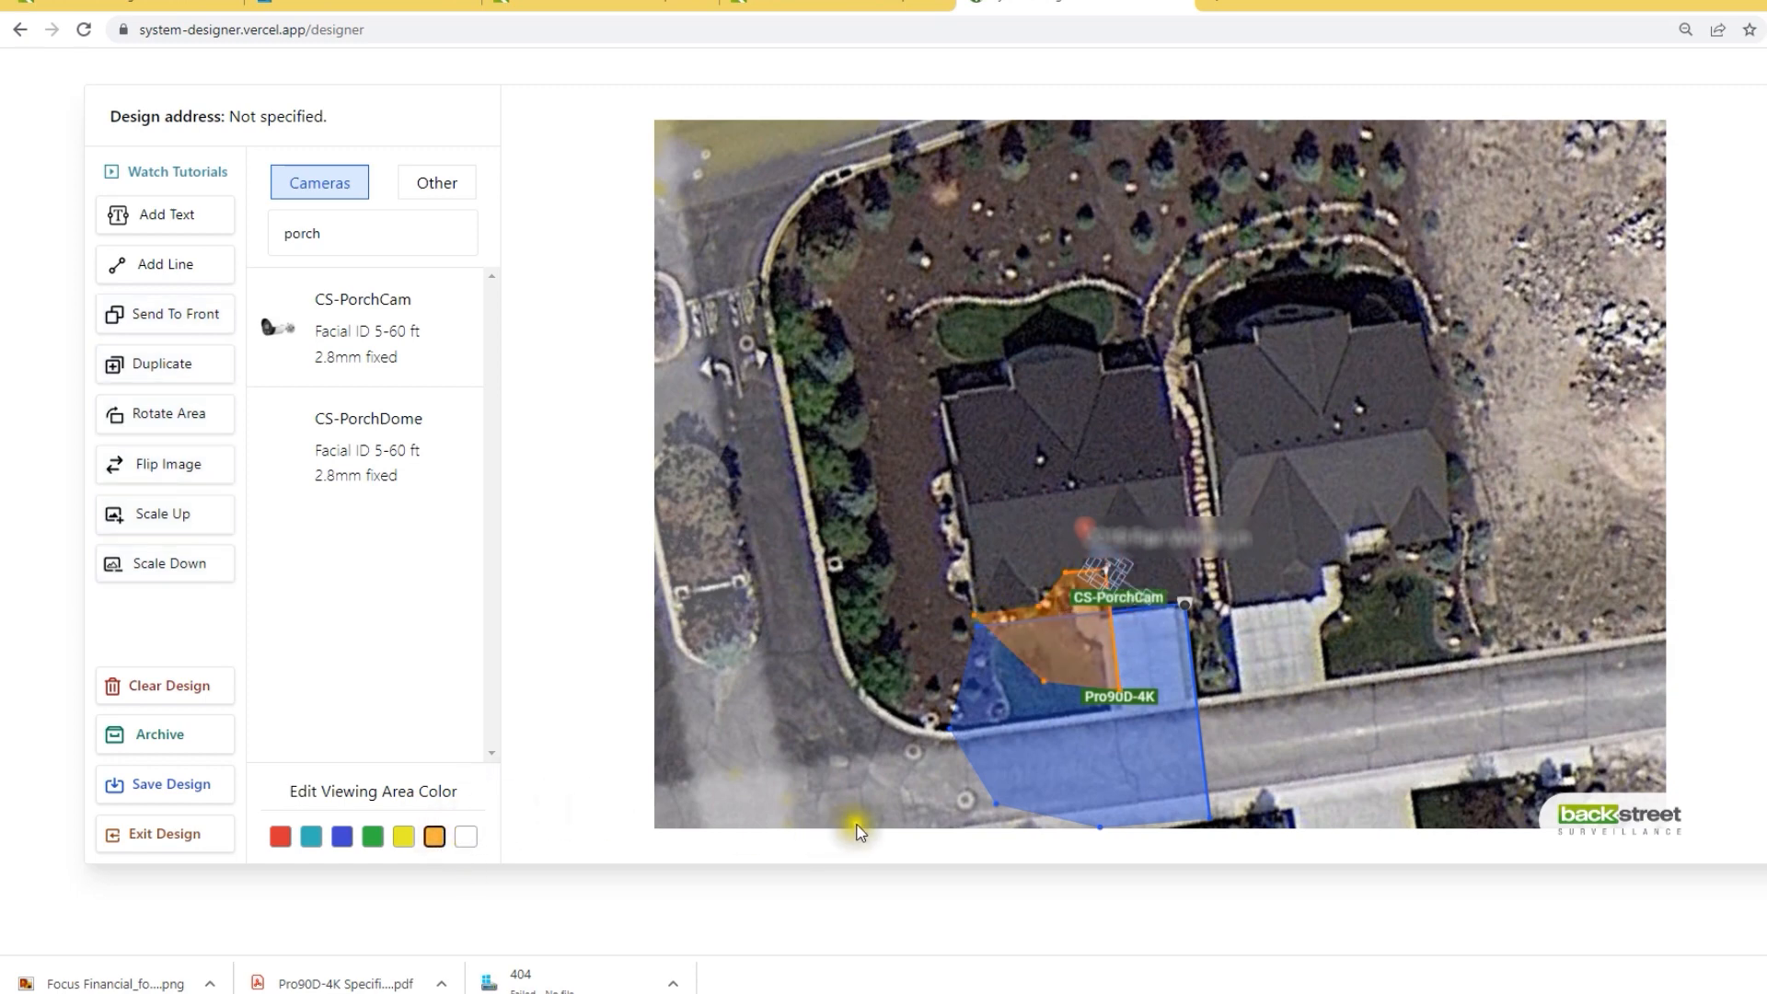
{"action": "left_click", "coordinate": [1298, 734]}
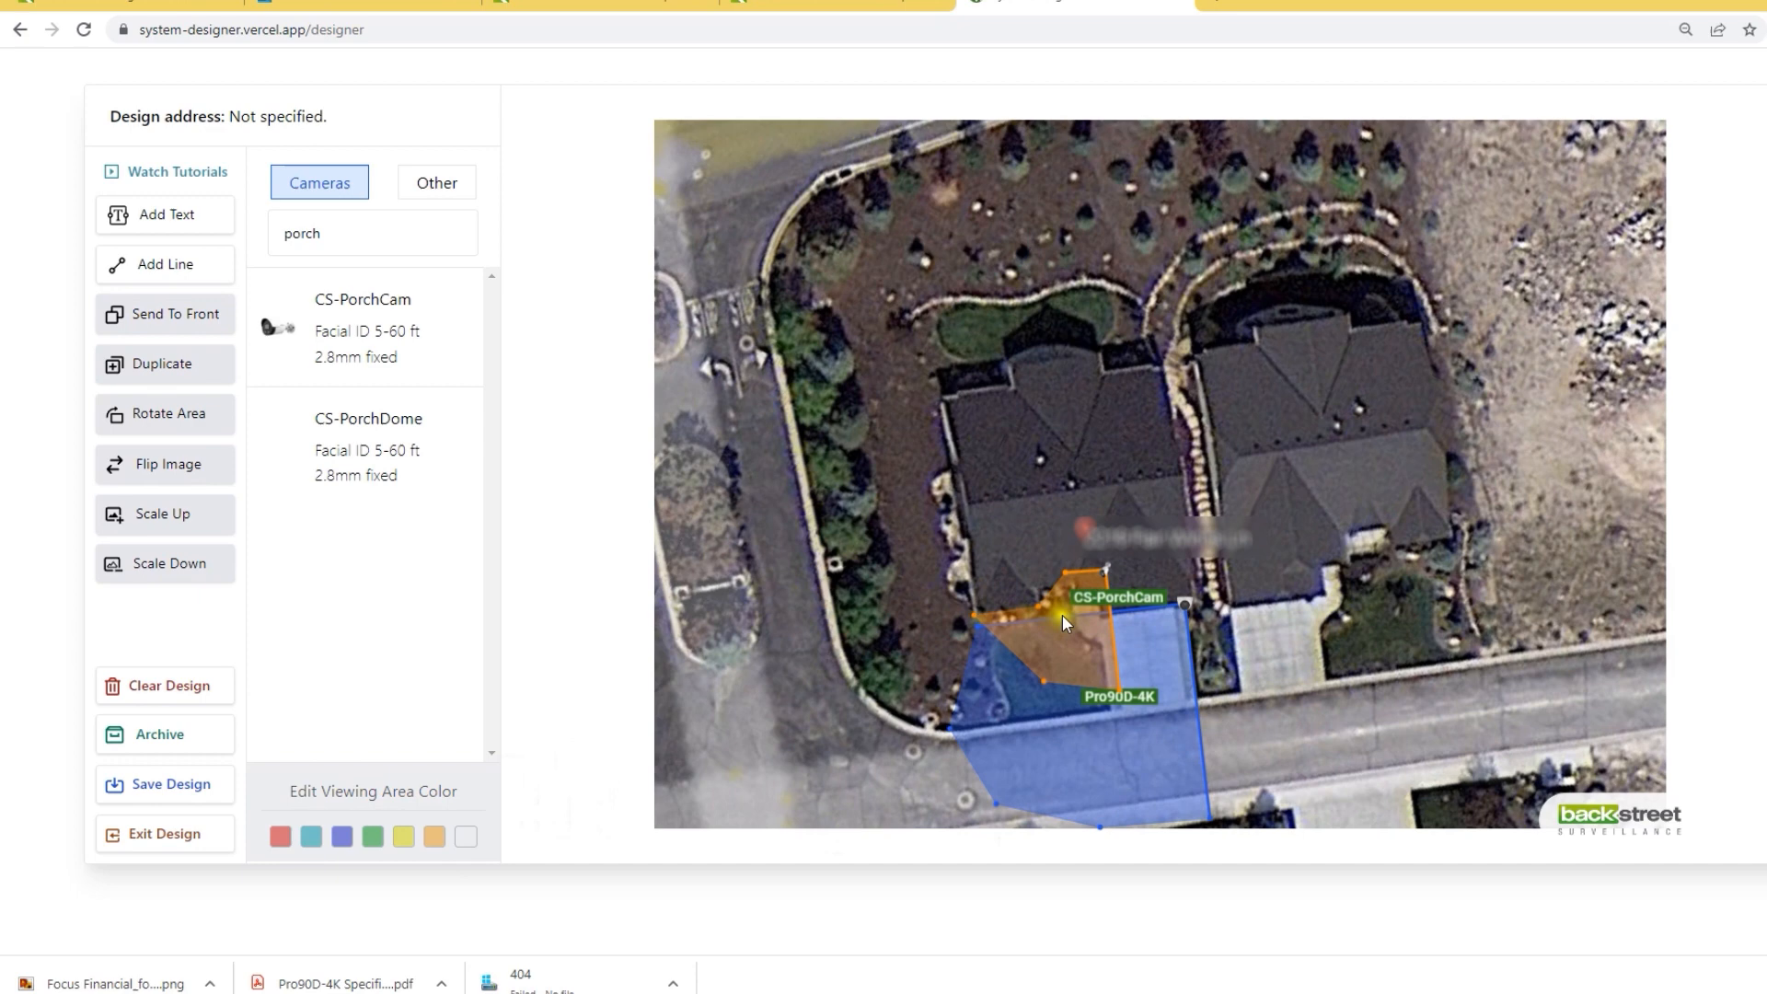
{"action": "left_click_drag", "start_coordinate": [406, 236], "coordinate": [257, 220]}
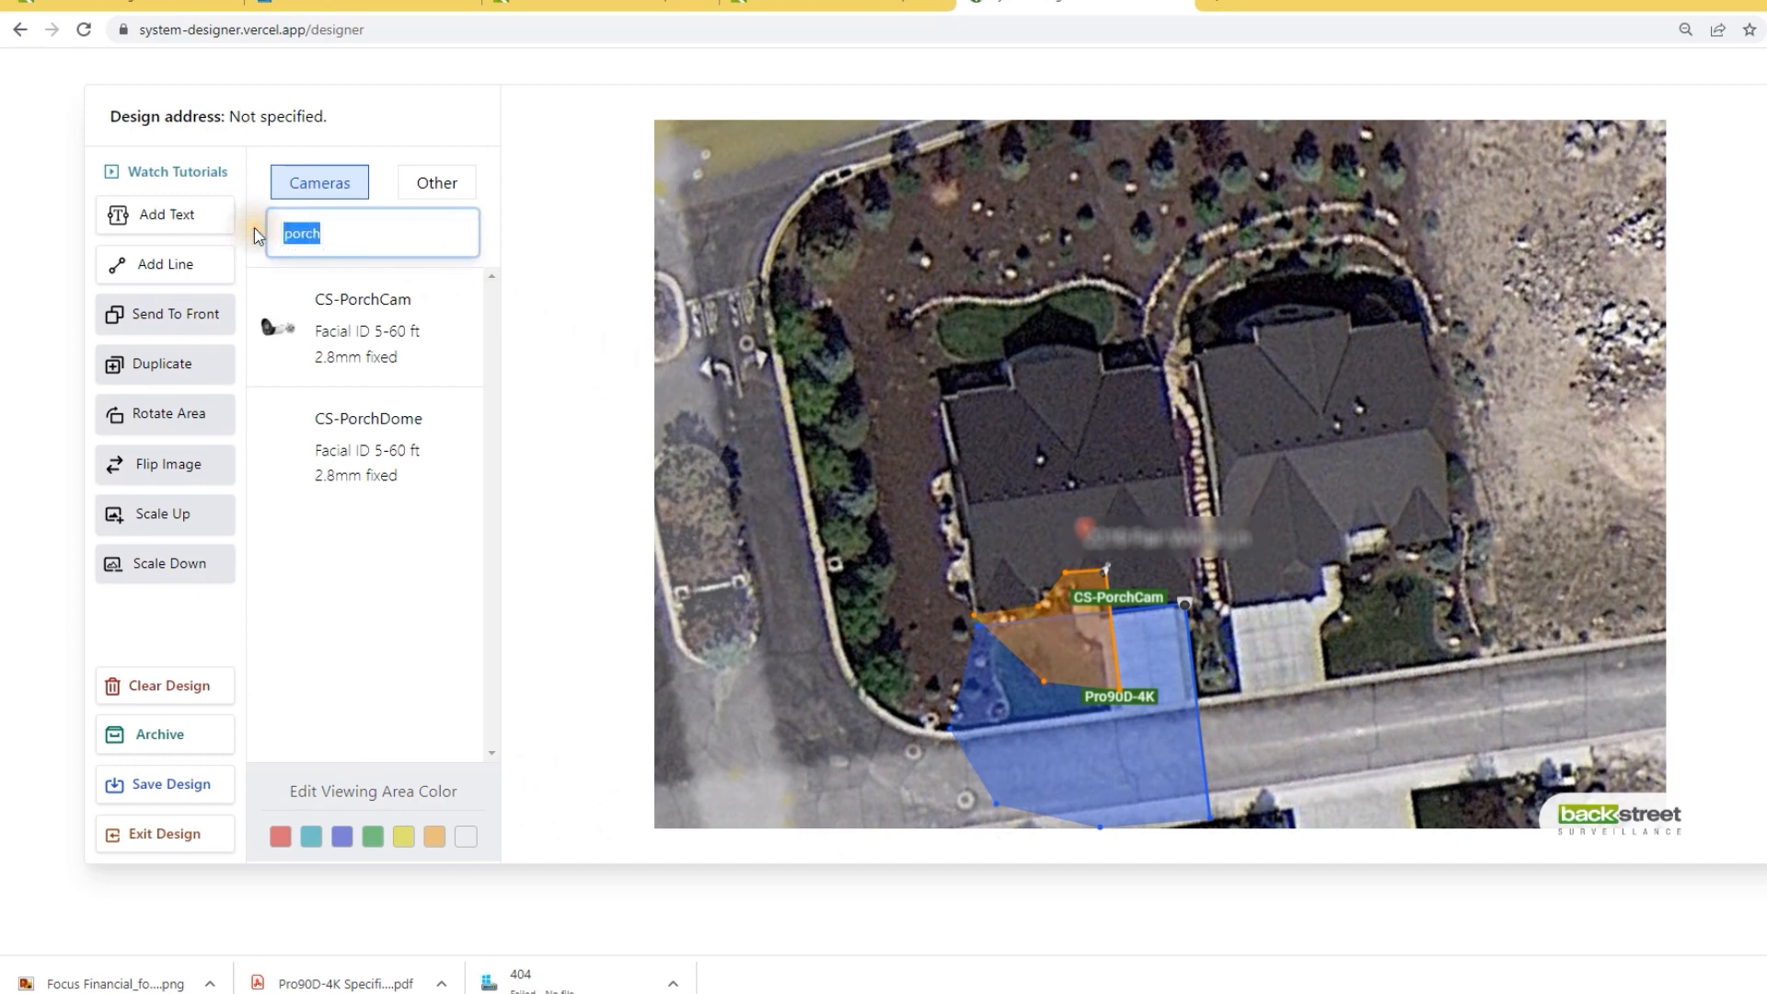
Step: Search 'pro90' and add a Pro90D-4K on the house's garden side
{"action": "type", "text": "pro90"}
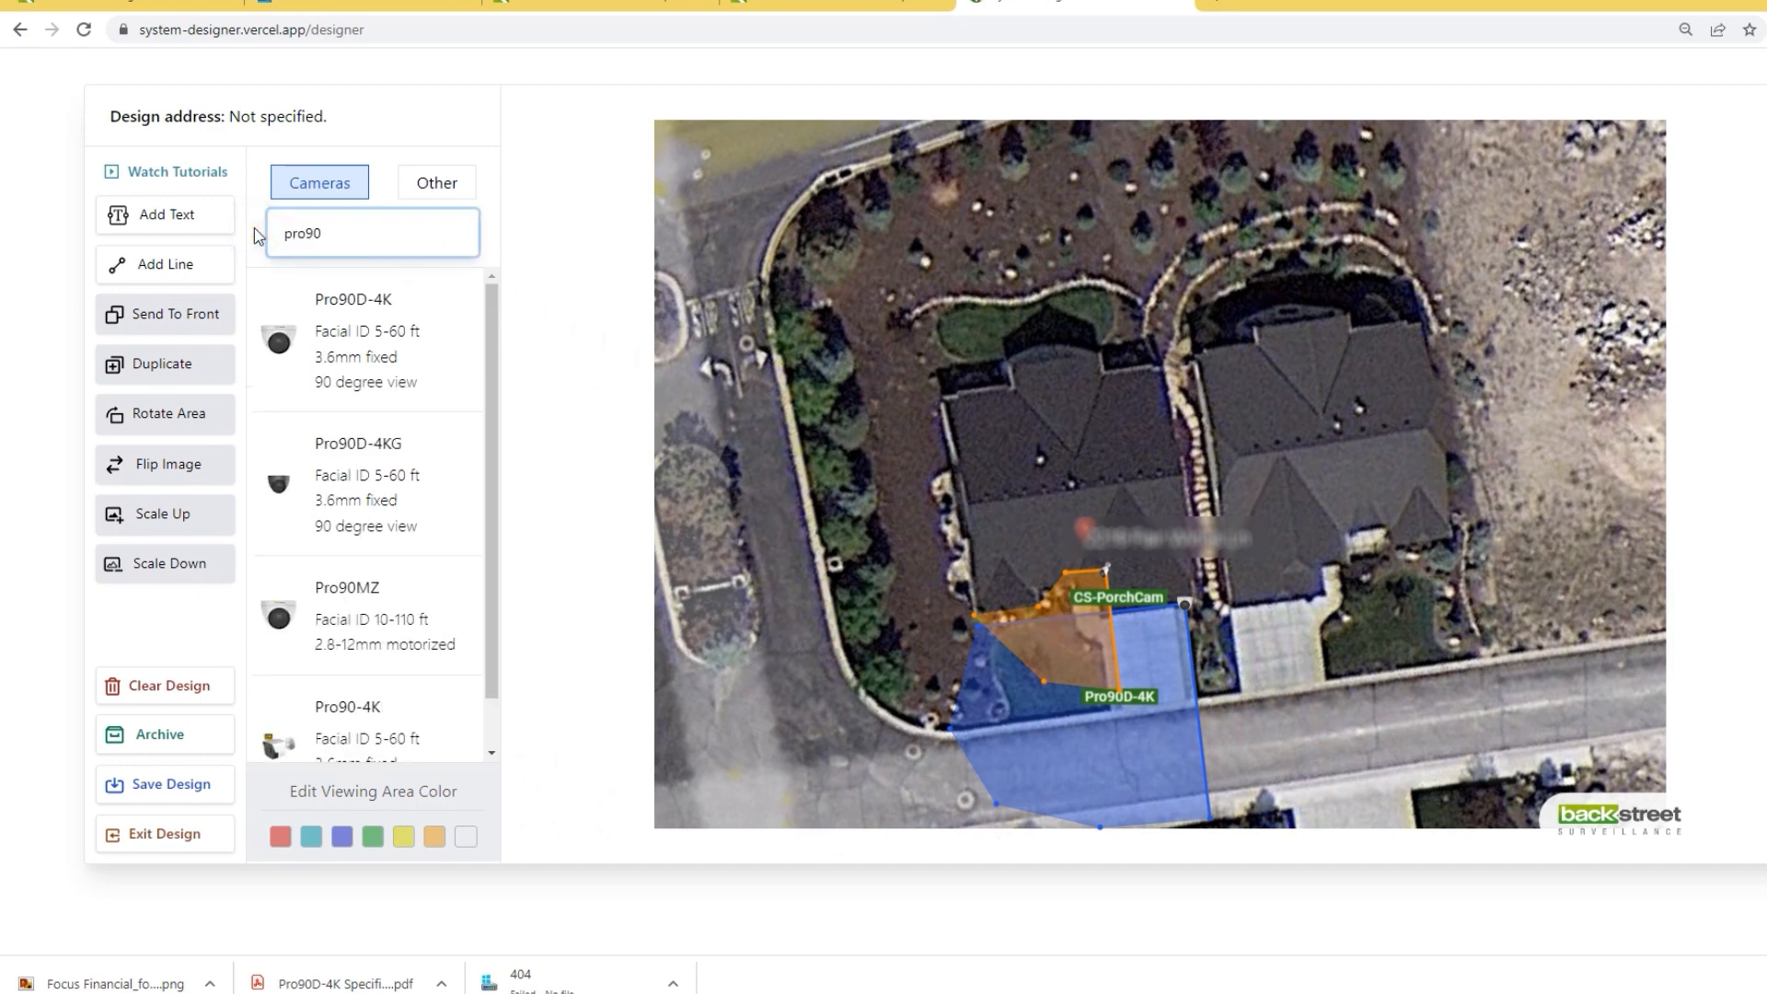
{"action": "left_click", "coordinate": [351, 297]}
{"action": "left_click_drag", "start_coordinate": [1122, 477], "coordinate": [939, 403]}
Step: Stretch the new camera's viewing area over the side garden and colour it yellow
{"action": "left_click_drag", "start_coordinate": [1085, 509], "coordinate": [744, 442]}
{"action": "left_click_drag", "start_coordinate": [1083, 299], "coordinate": [983, 665]}
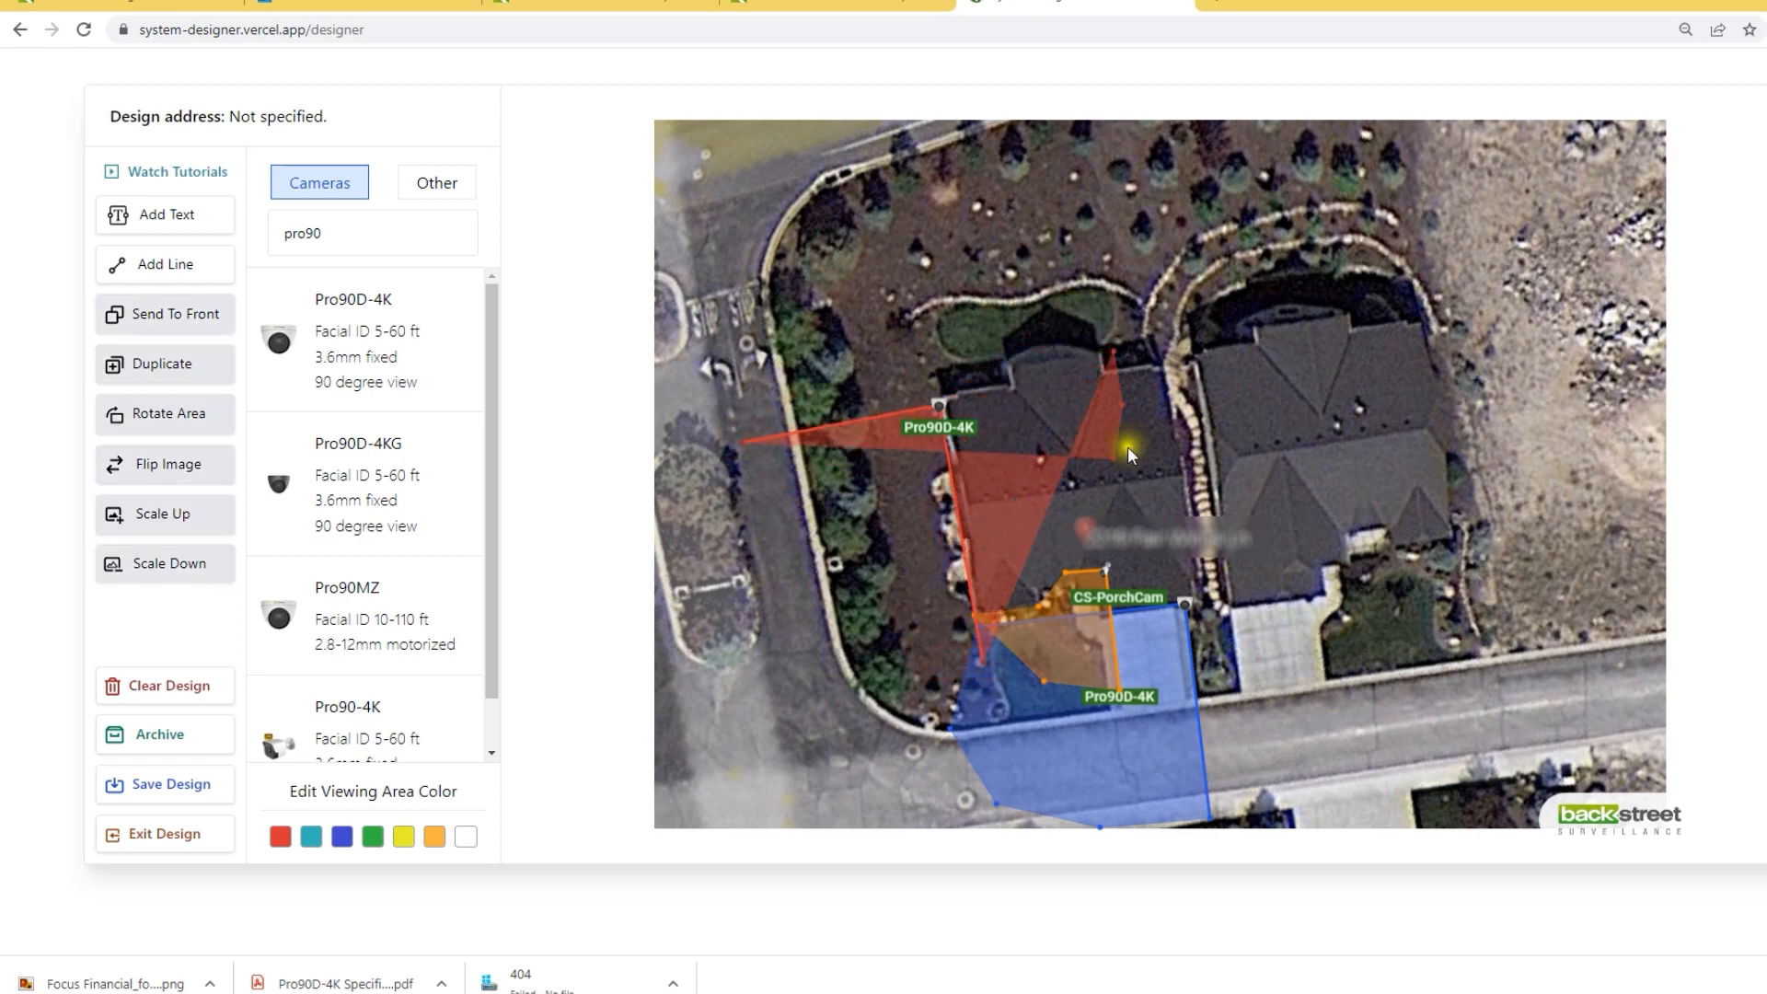
{"action": "left_click_drag", "start_coordinate": [1114, 458], "coordinate": [796, 587]}
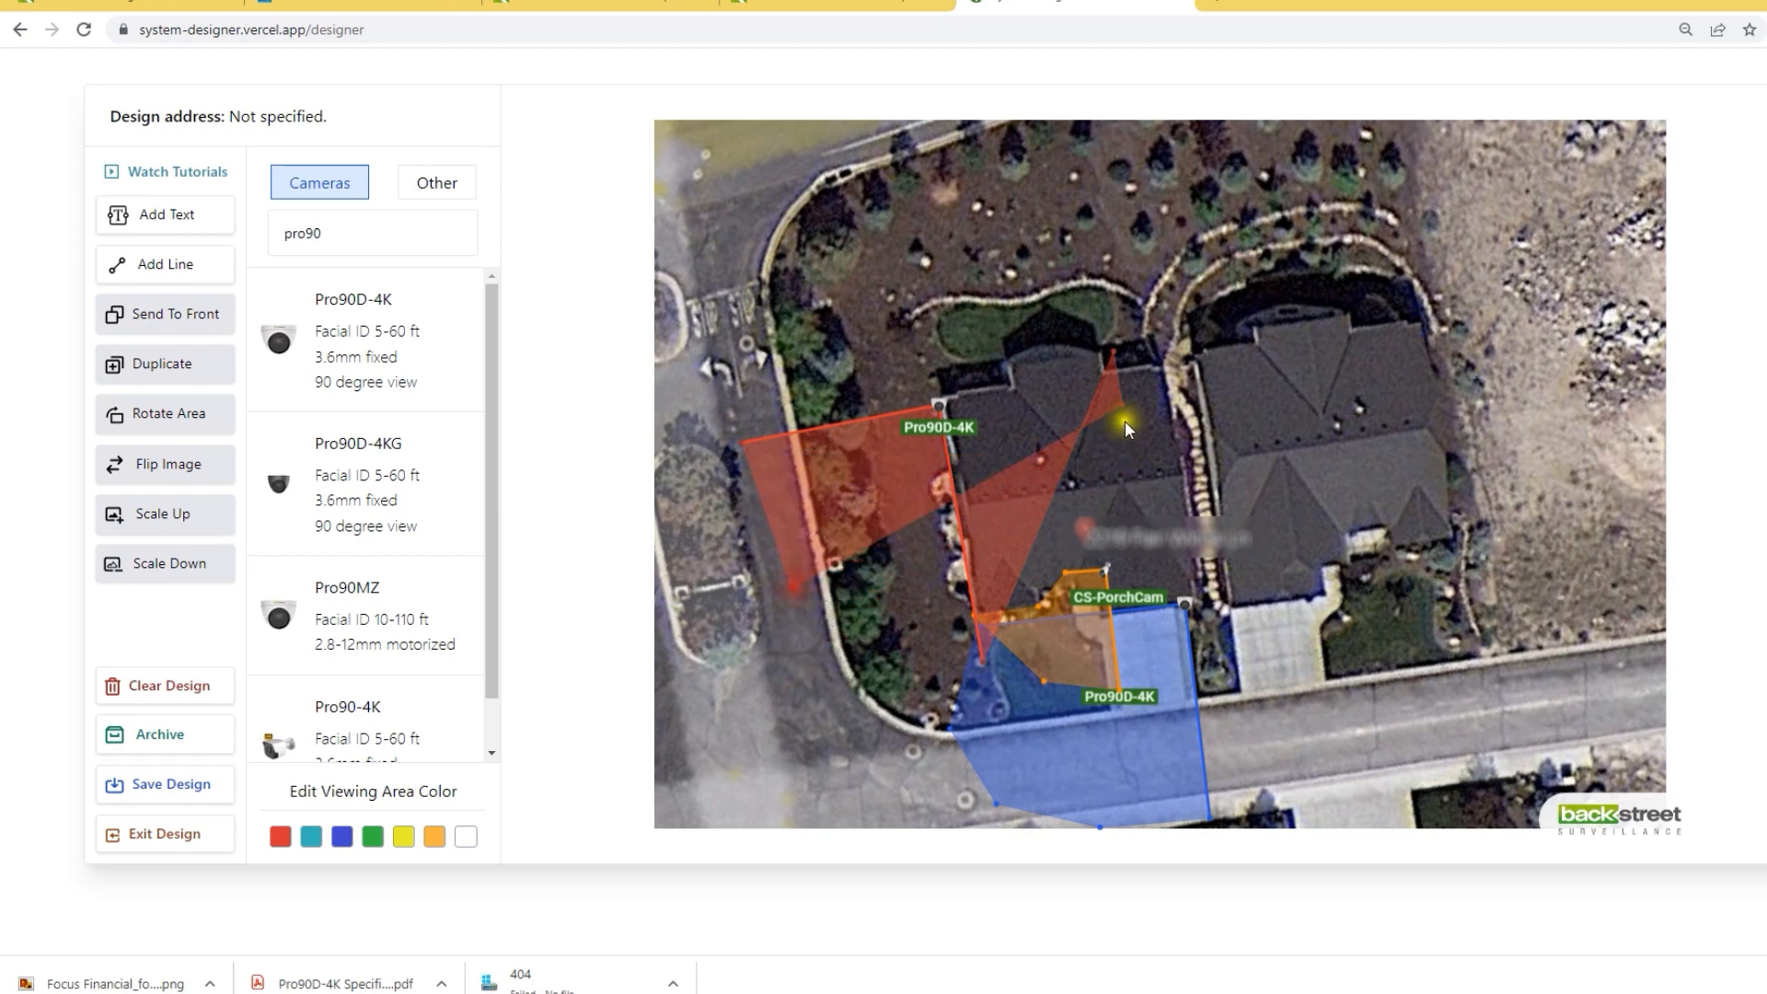
{"action": "left_click_drag", "start_coordinate": [1110, 357], "coordinate": [853, 656]}
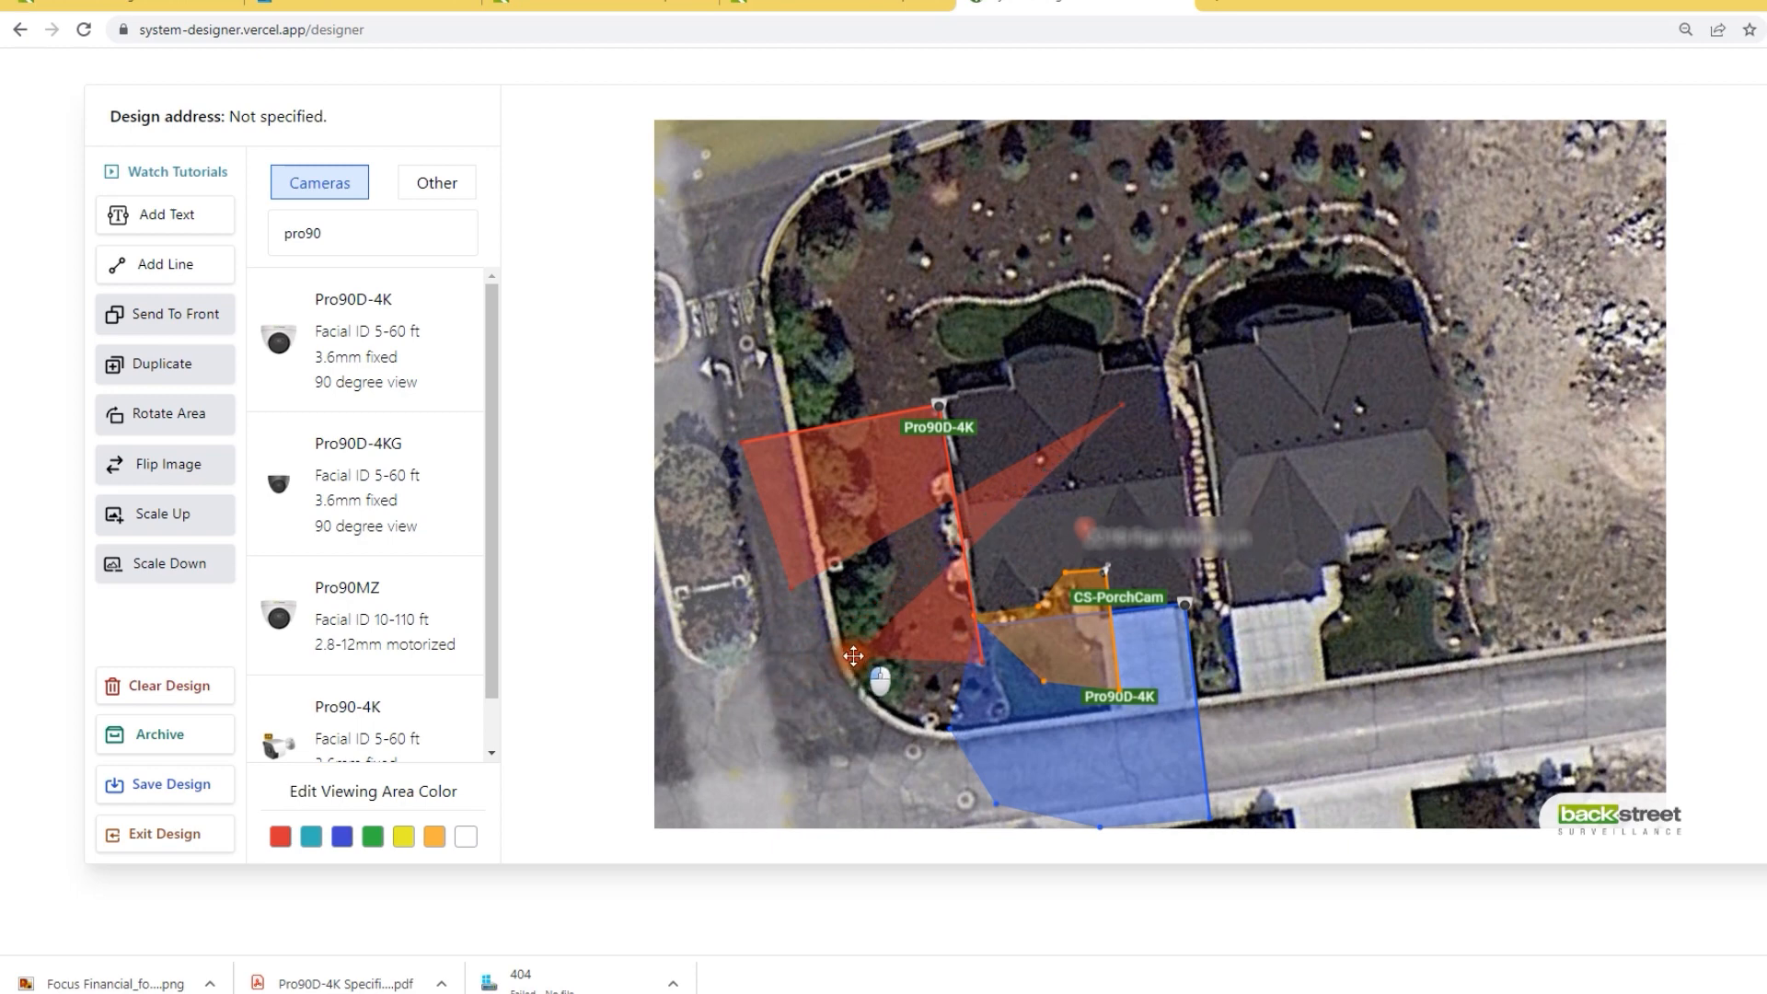
{"action": "left_click_drag", "start_coordinate": [1121, 403], "coordinate": [762, 543]}
{"action": "left_click_drag", "start_coordinate": [955, 429], "coordinate": [905, 469]}
{"action": "left_click", "coordinate": [405, 836]}
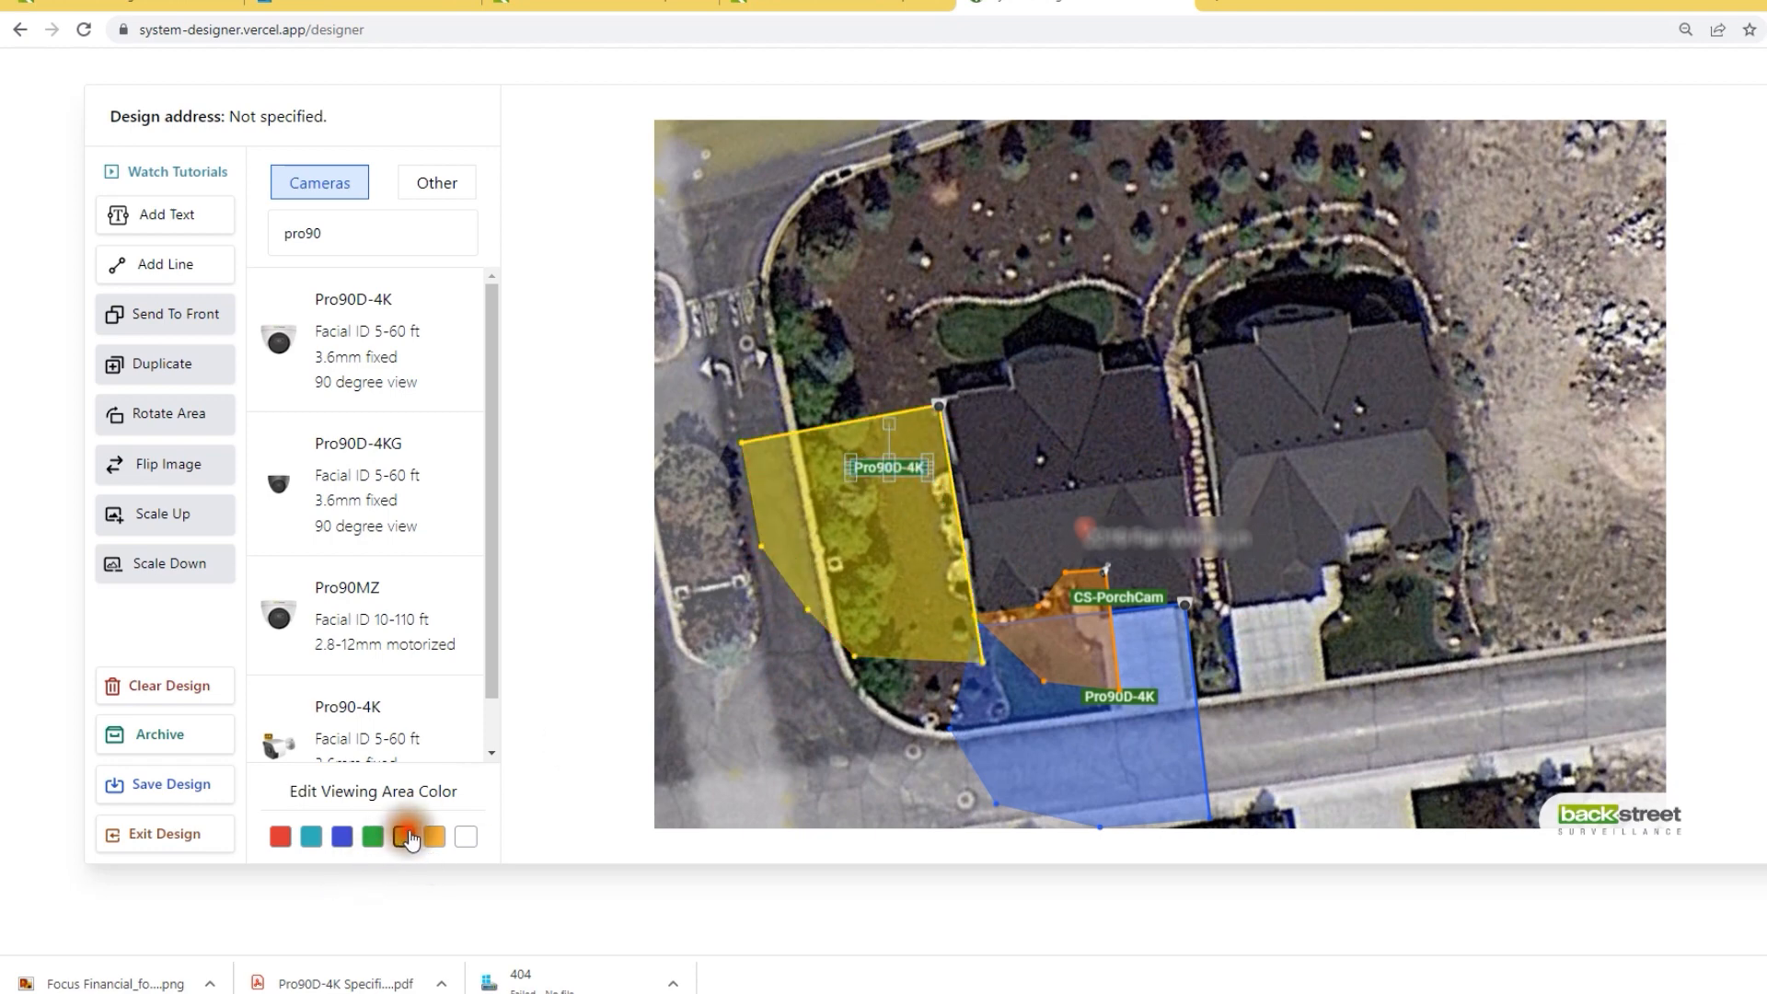
{"action": "left_click_drag", "start_coordinate": [981, 660], "coordinate": [988, 661]}
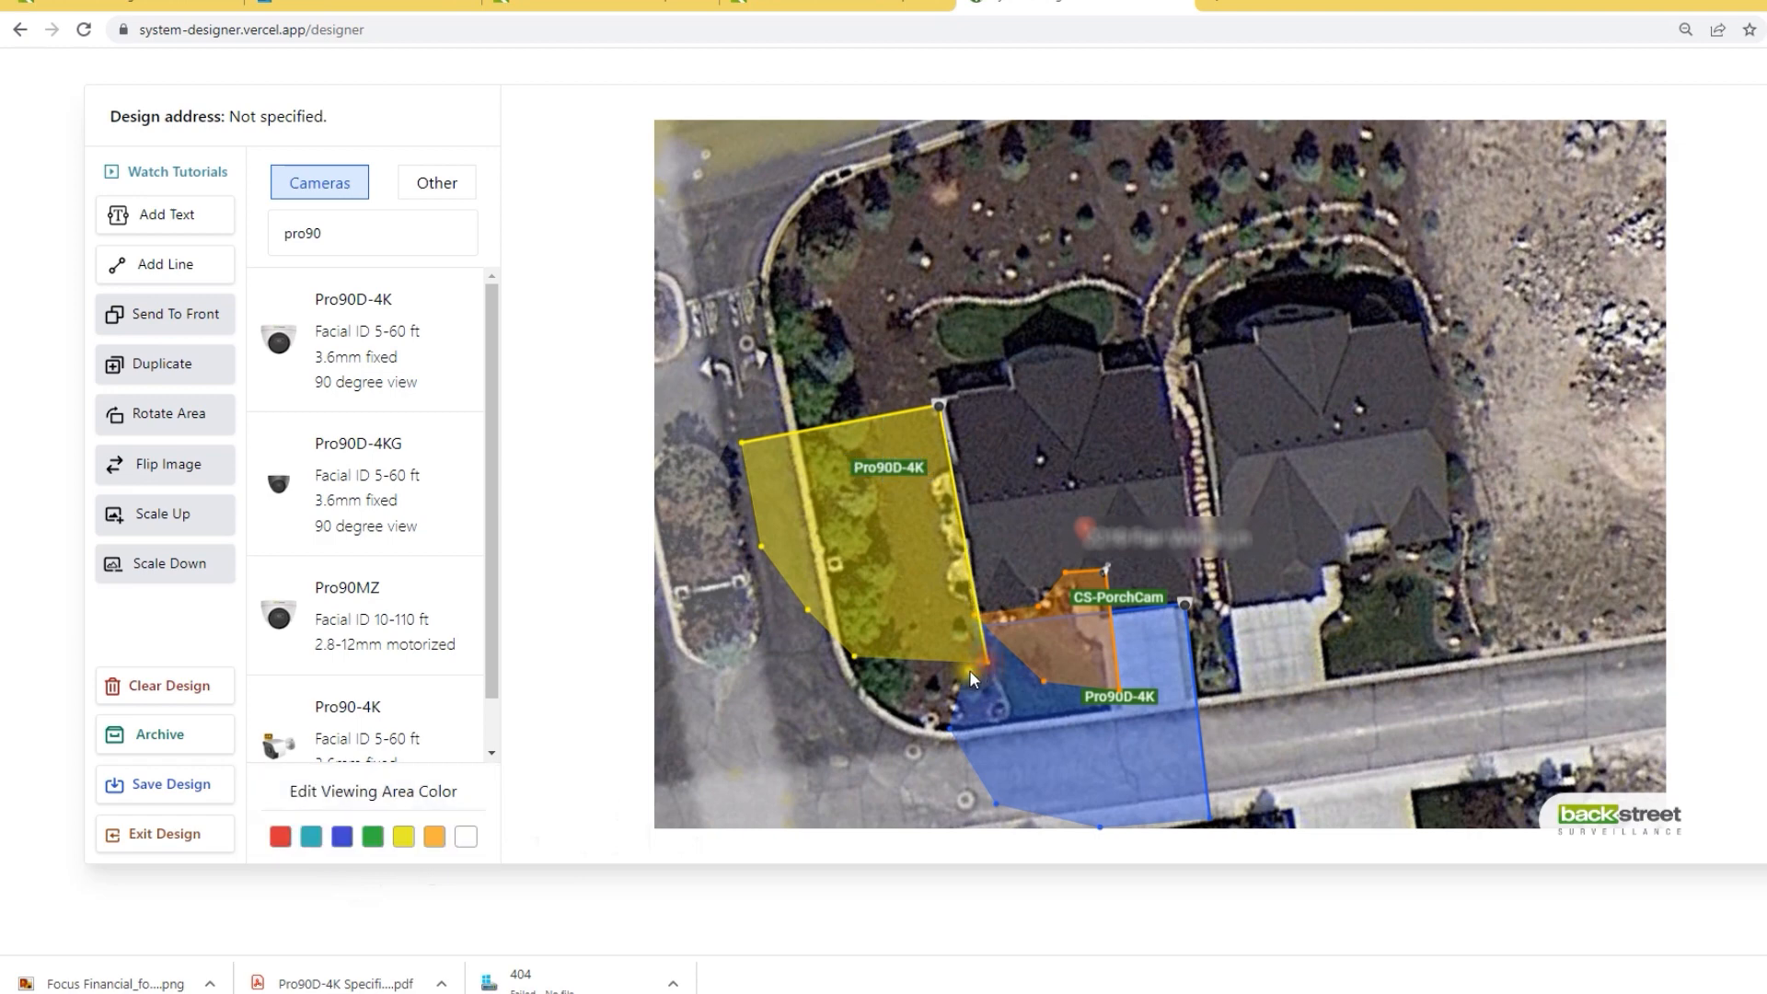
Step: Add a third Pro90D-4K at the house's left roof corner, its view rotated up-left
{"action": "left_click", "coordinate": [347, 313]}
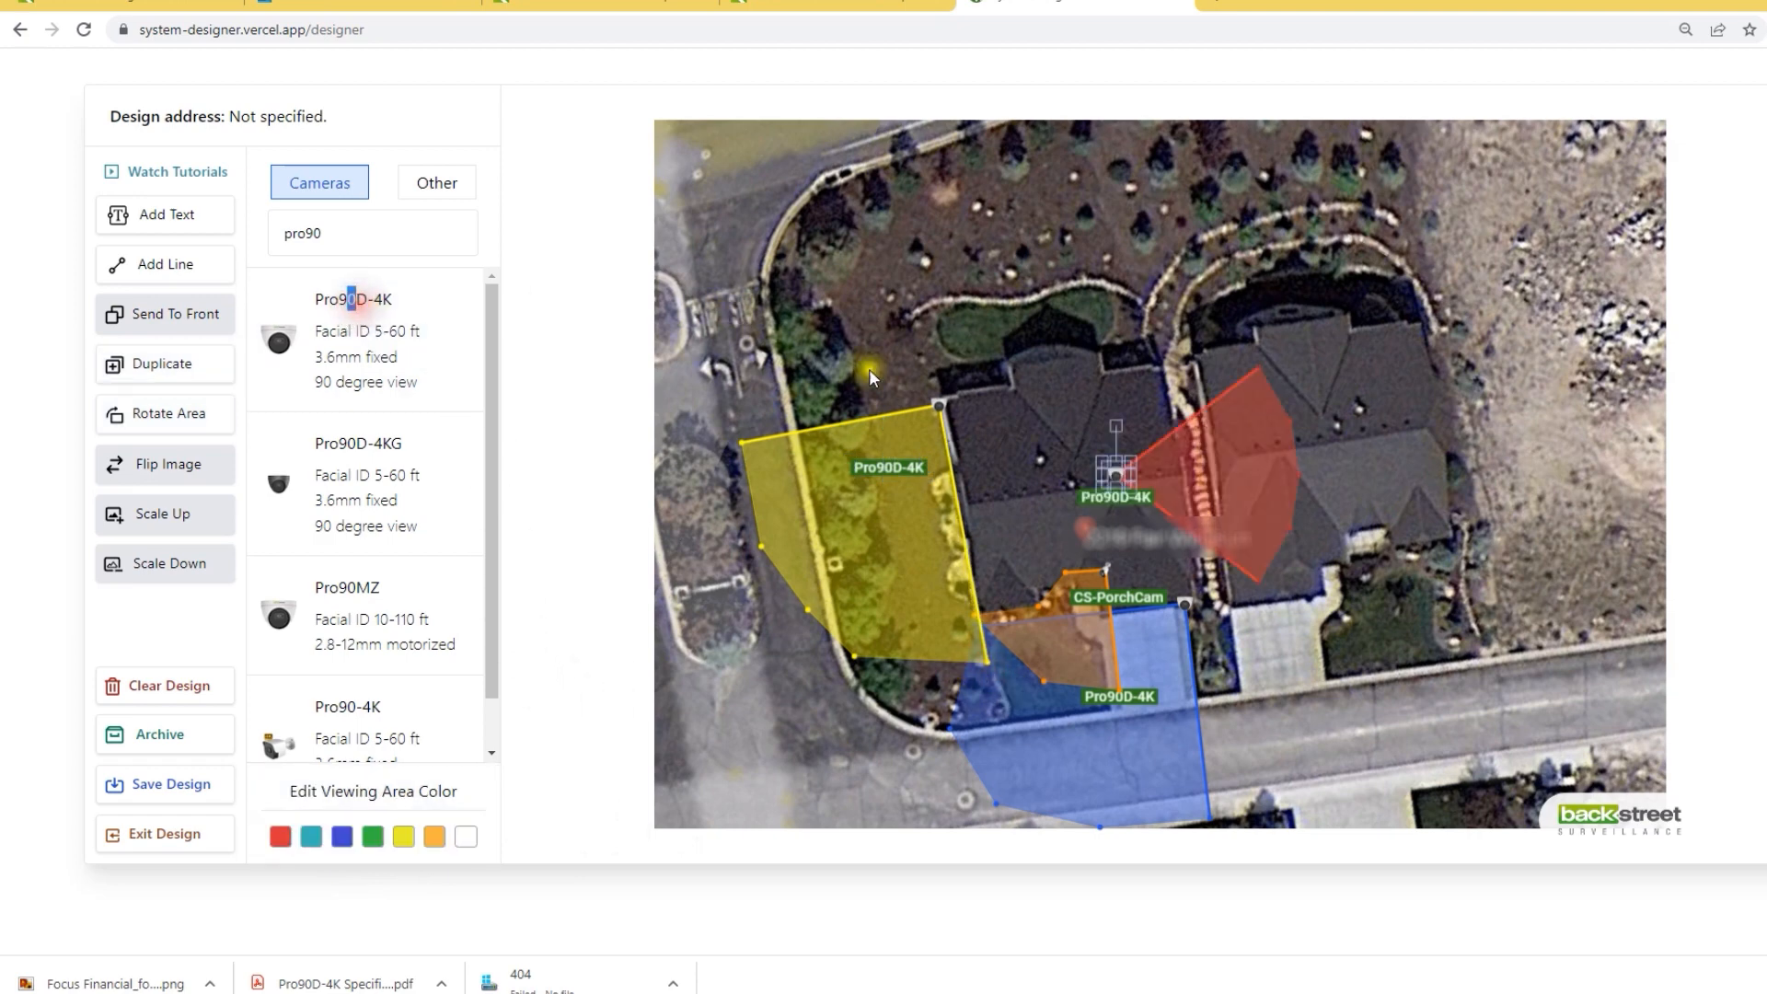
{"action": "left_click", "coordinate": [1120, 472]}
{"action": "left_click_drag", "start_coordinate": [1120, 472], "coordinate": [1008, 385]}
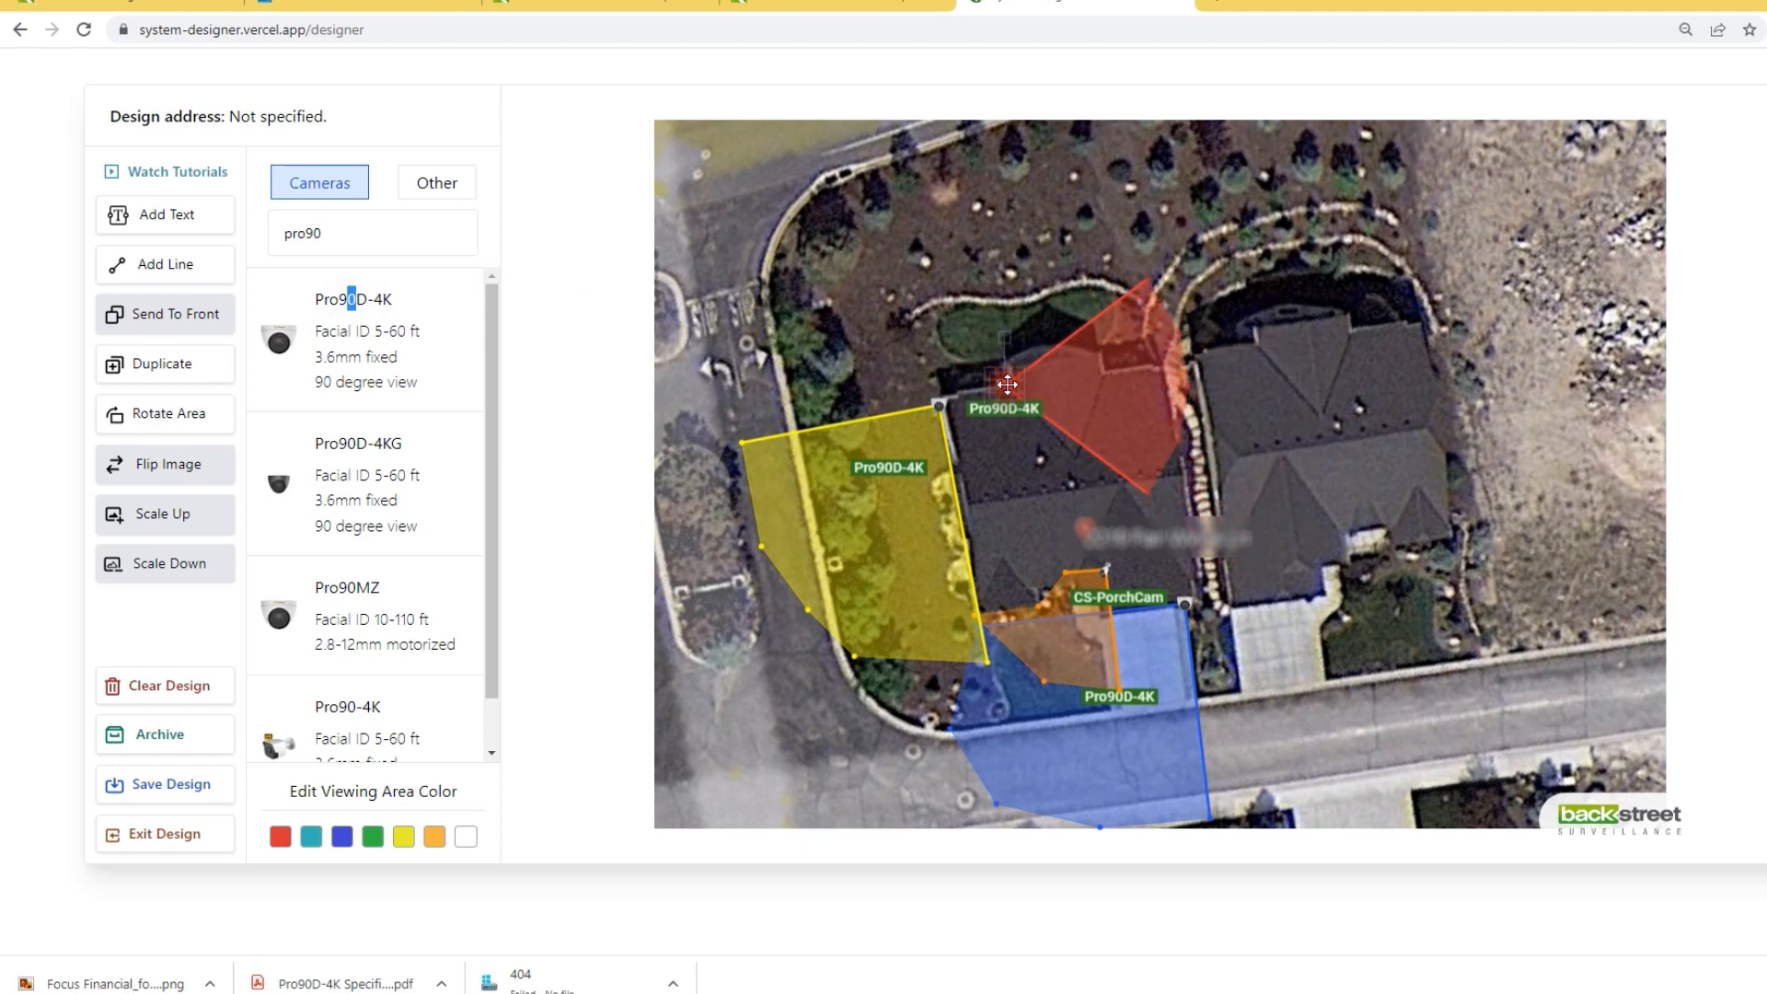
{"action": "left_click", "coordinate": [170, 414]}
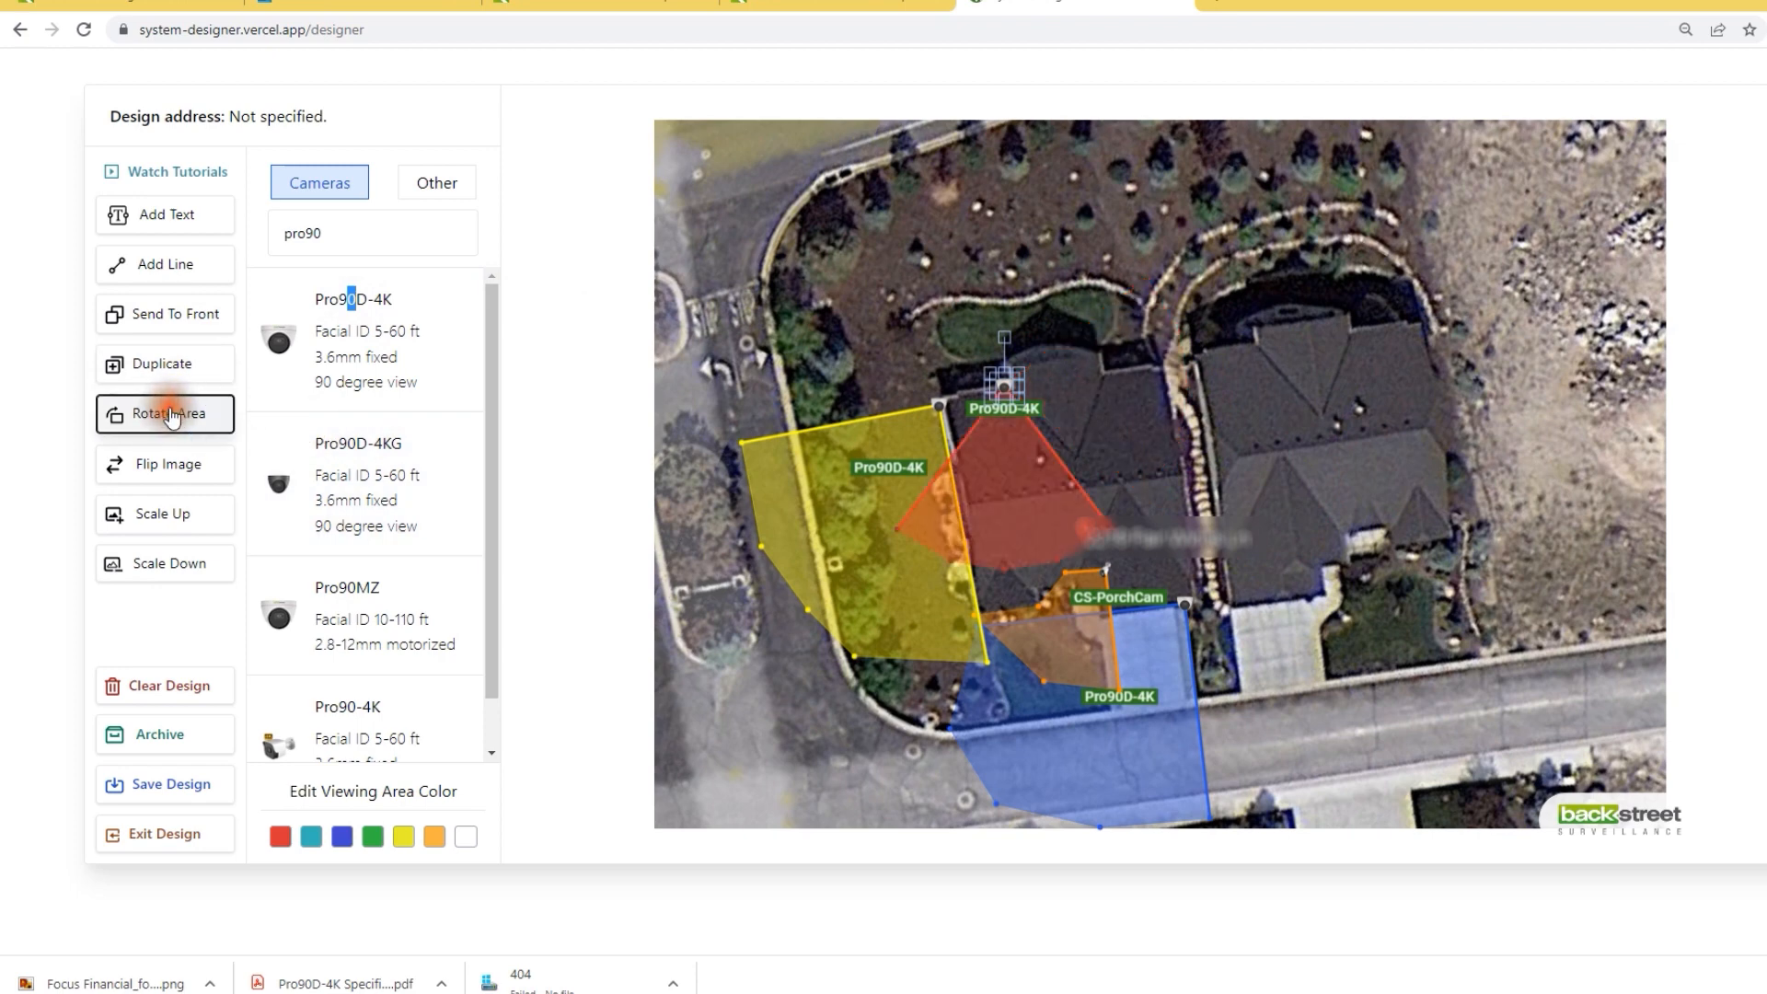
{"action": "left_click", "coordinate": [170, 414]}
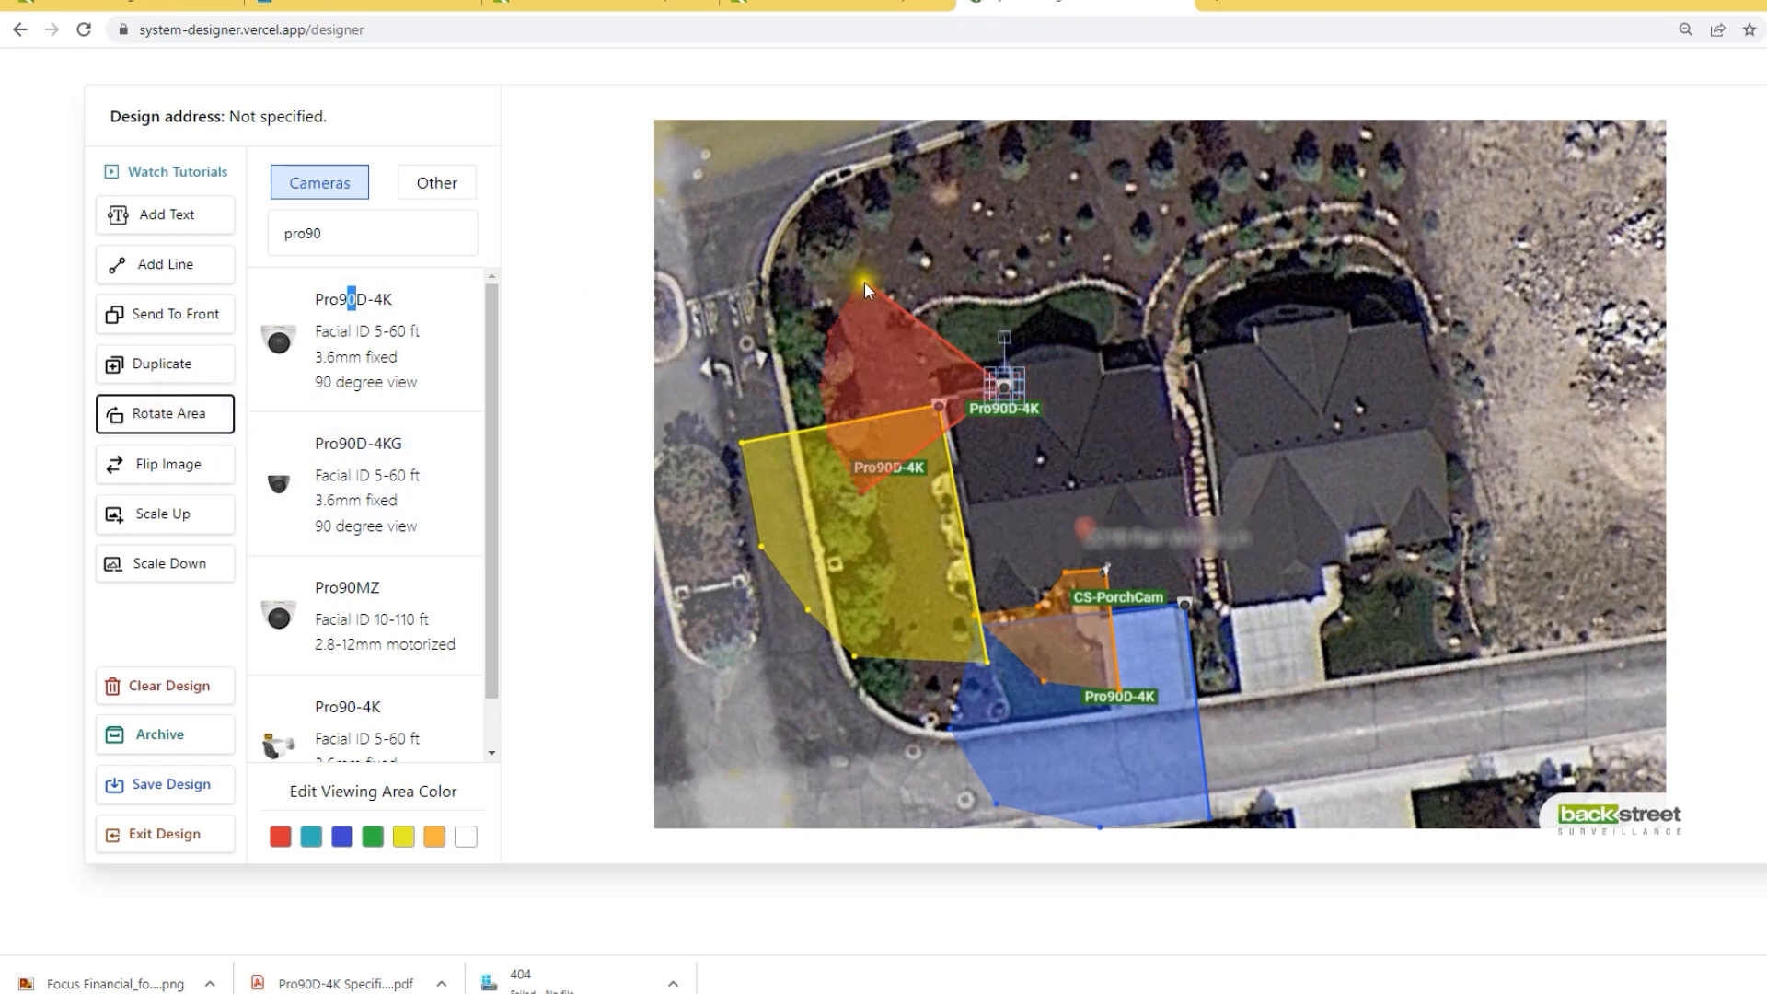
Step: Stretch its viewing area up over the back garden and colour it green
{"action": "left_click_drag", "start_coordinate": [860, 281], "coordinate": [962, 143]}
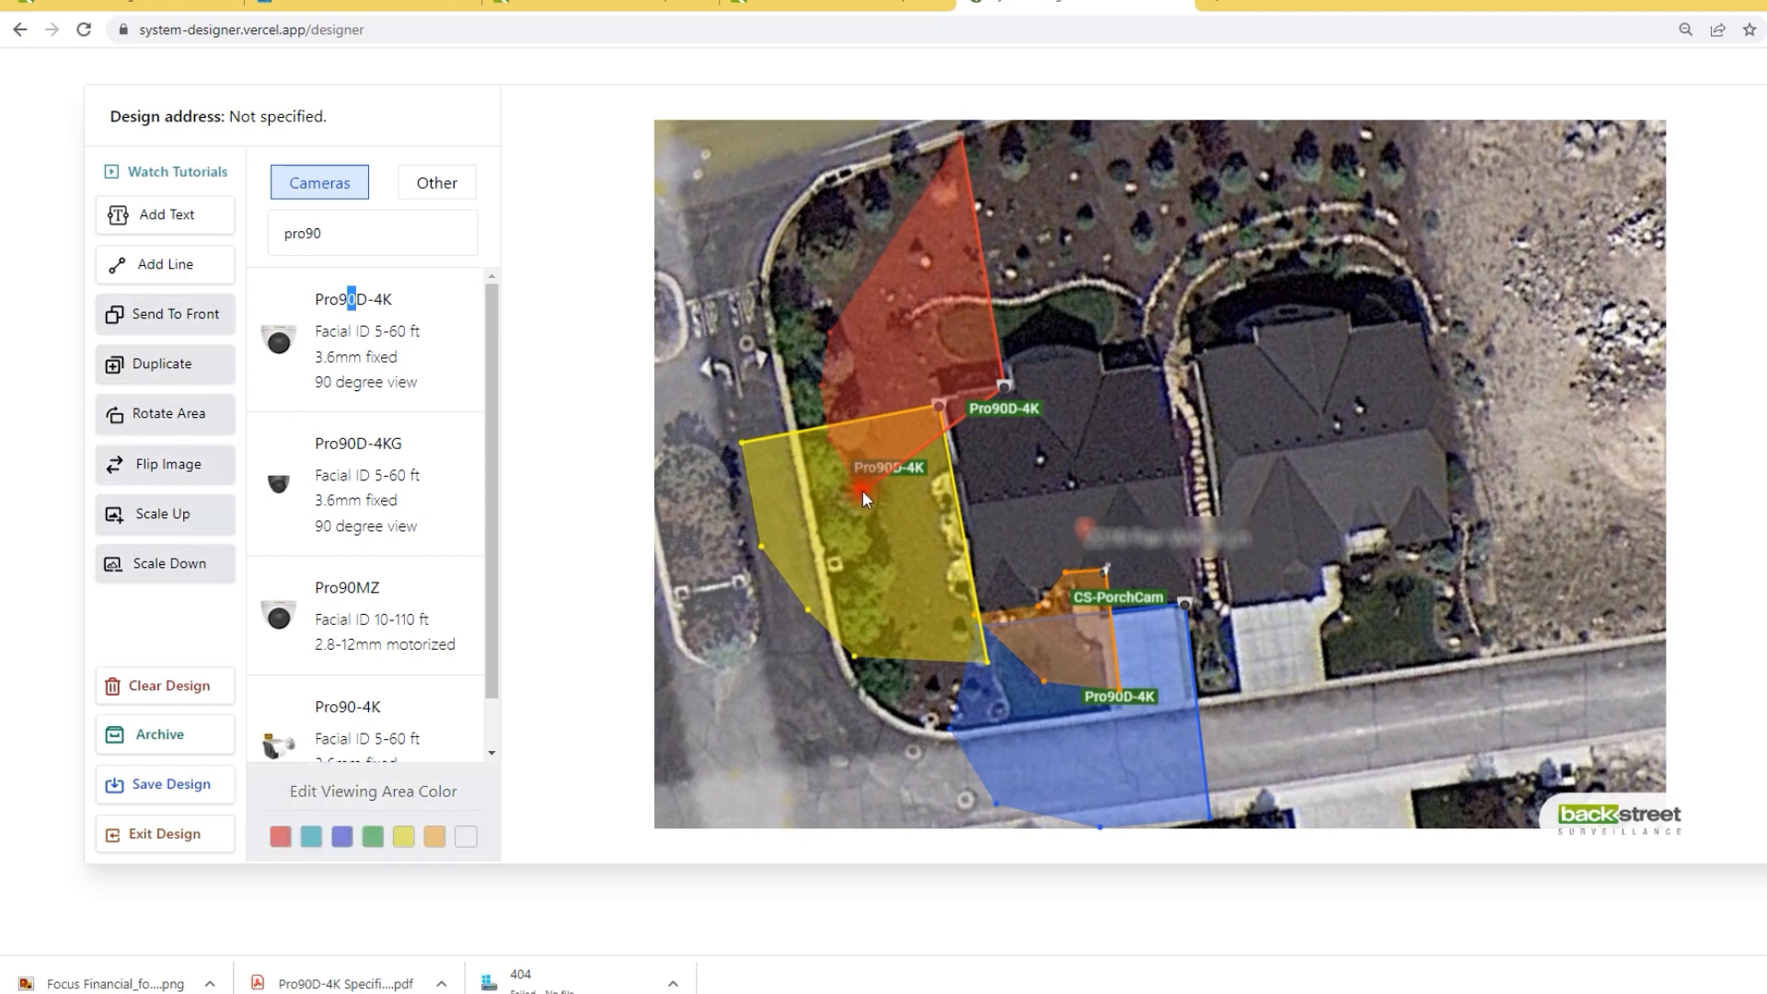
{"action": "left_click_drag", "start_coordinate": [863, 490], "coordinate": [727, 433]}
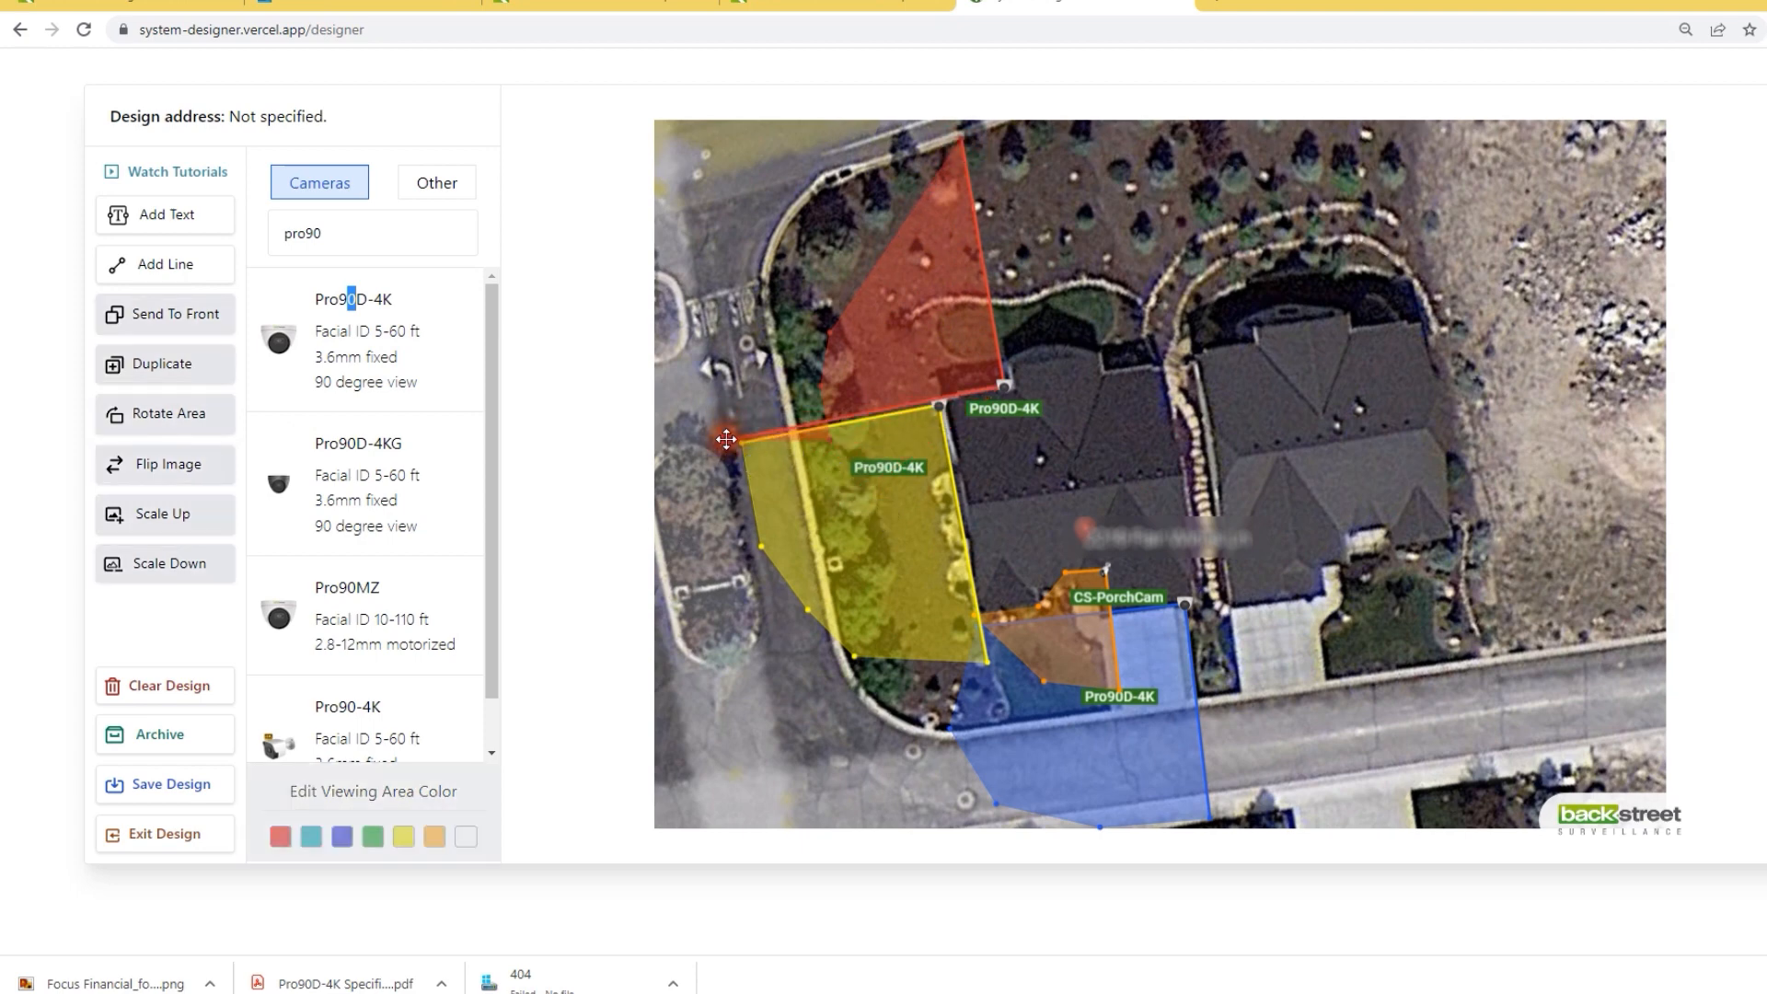
{"action": "left_click_drag", "start_coordinate": [832, 448], "coordinate": [726, 333]}
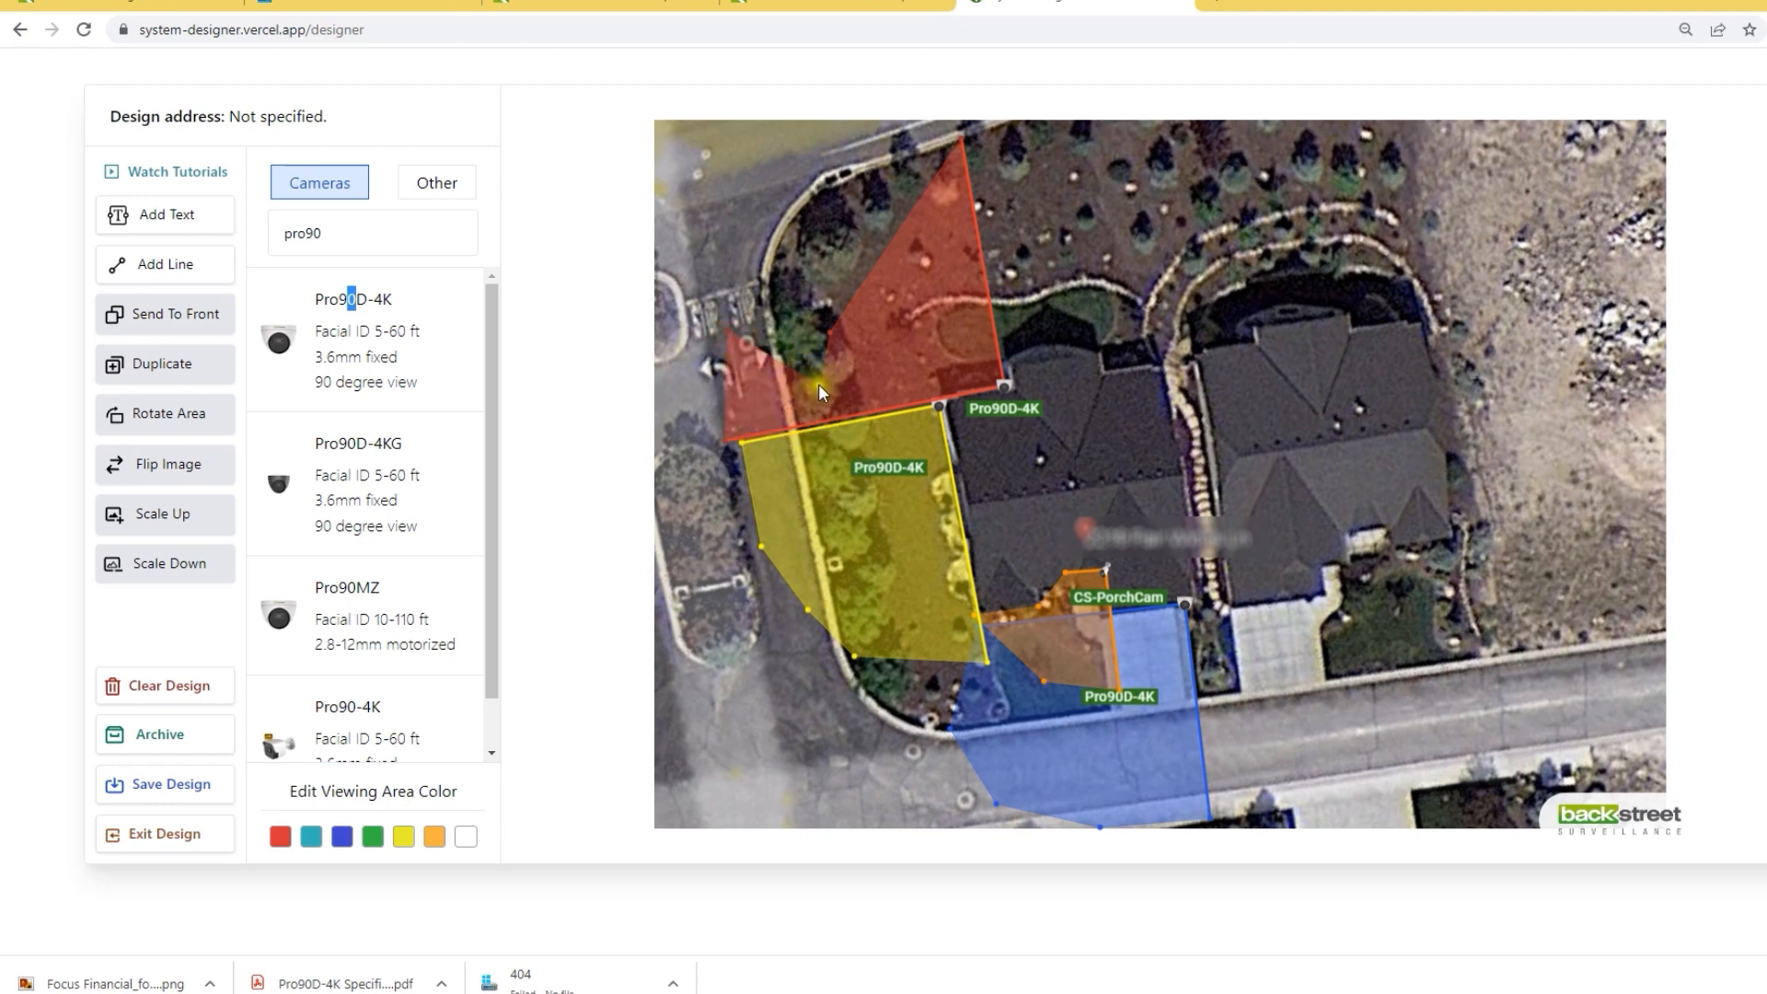
{"action": "left_click_drag", "start_coordinate": [819, 386], "coordinate": [784, 222]}
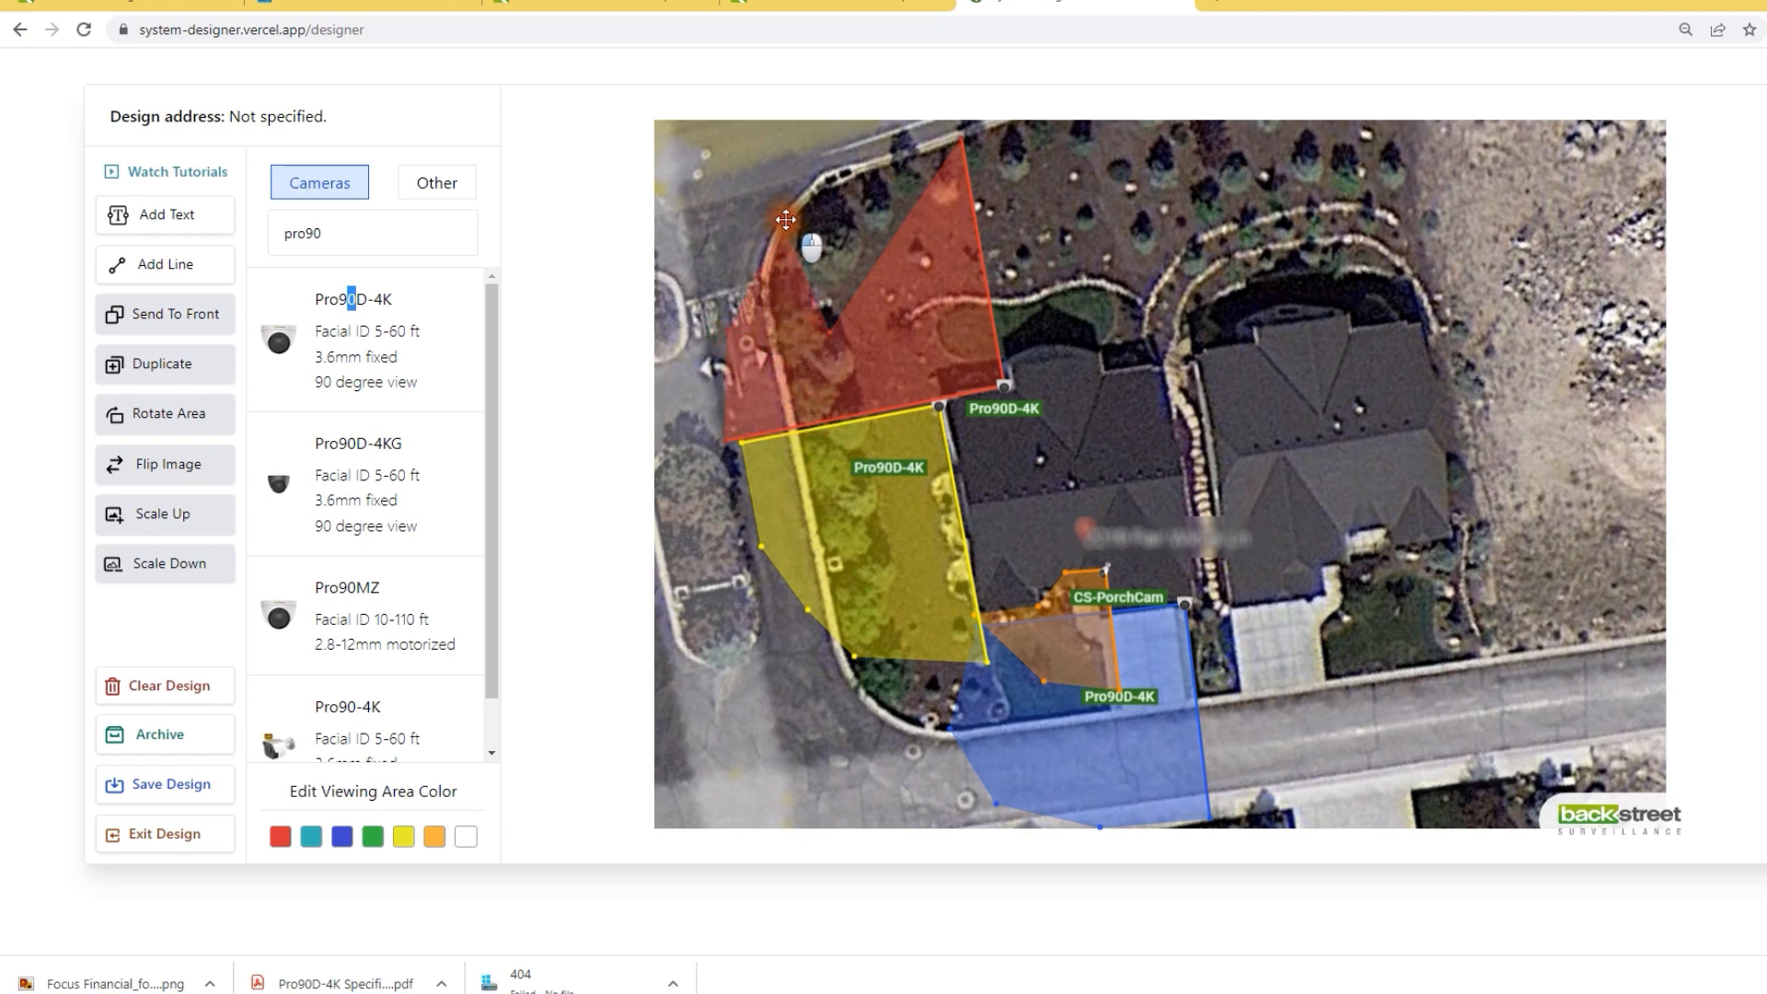
{"action": "left_click_drag", "start_coordinate": [833, 313], "coordinate": [833, 170]}
{"action": "left_click_drag", "start_coordinate": [1023, 408], "coordinate": [941, 352]}
{"action": "left_click", "coordinate": [372, 835]}
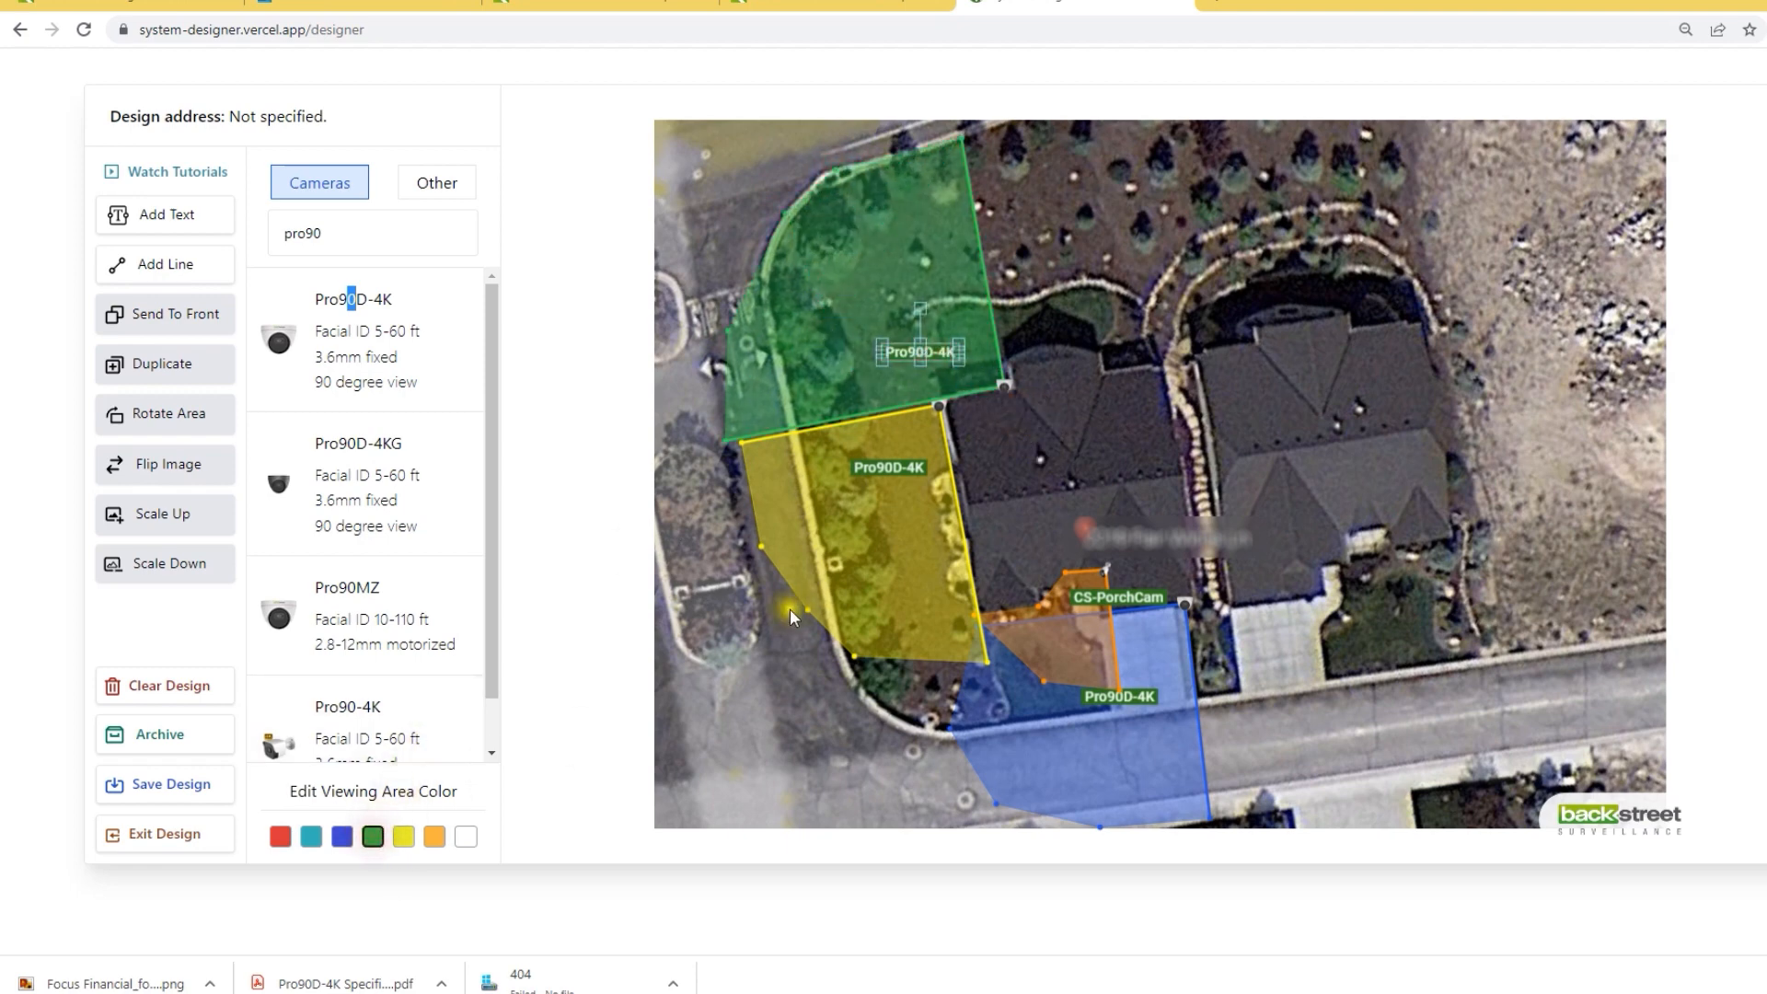
Step: Add a Pro90D-4K at the back of the house with a green area covering the upper-right yard
{"action": "left_click", "coordinate": [324, 357]}
{"action": "left_click_drag", "start_coordinate": [1108, 474], "coordinate": [1108, 367]}
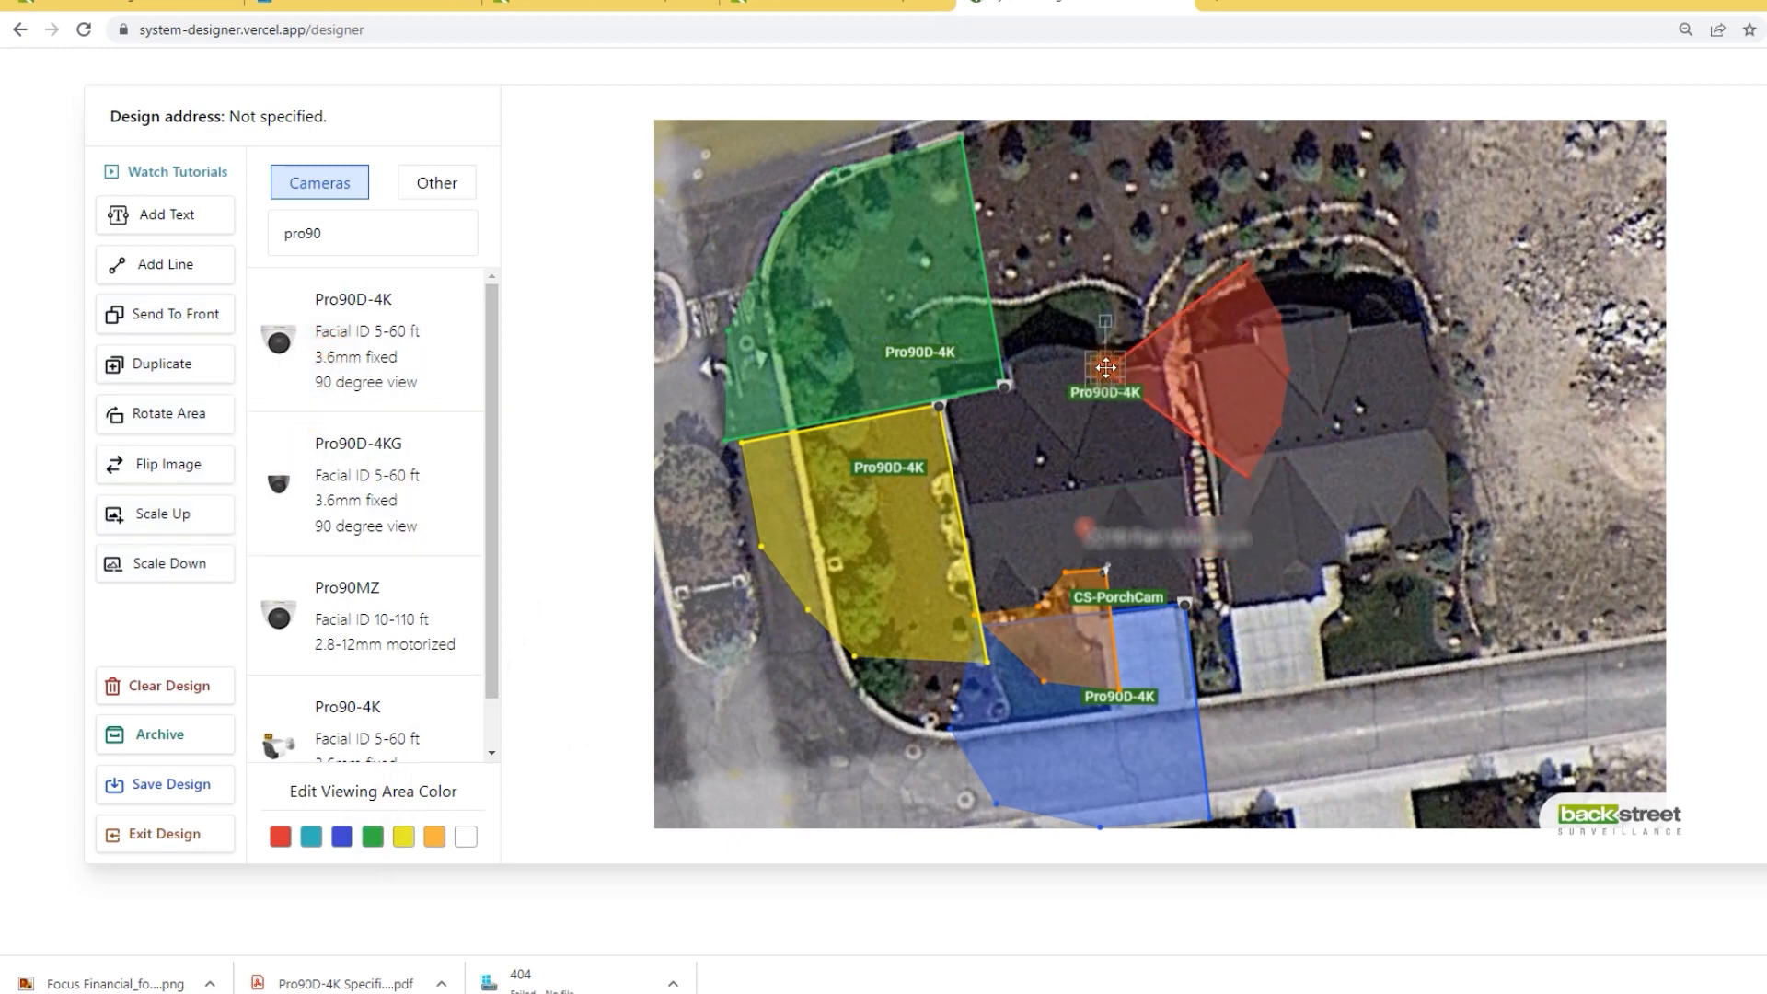
{"action": "left_click_drag", "start_coordinate": [1250, 264], "coordinate": [1052, 125]}
{"action": "left_click_drag", "start_coordinate": [1246, 473], "coordinate": [1169, 120]}
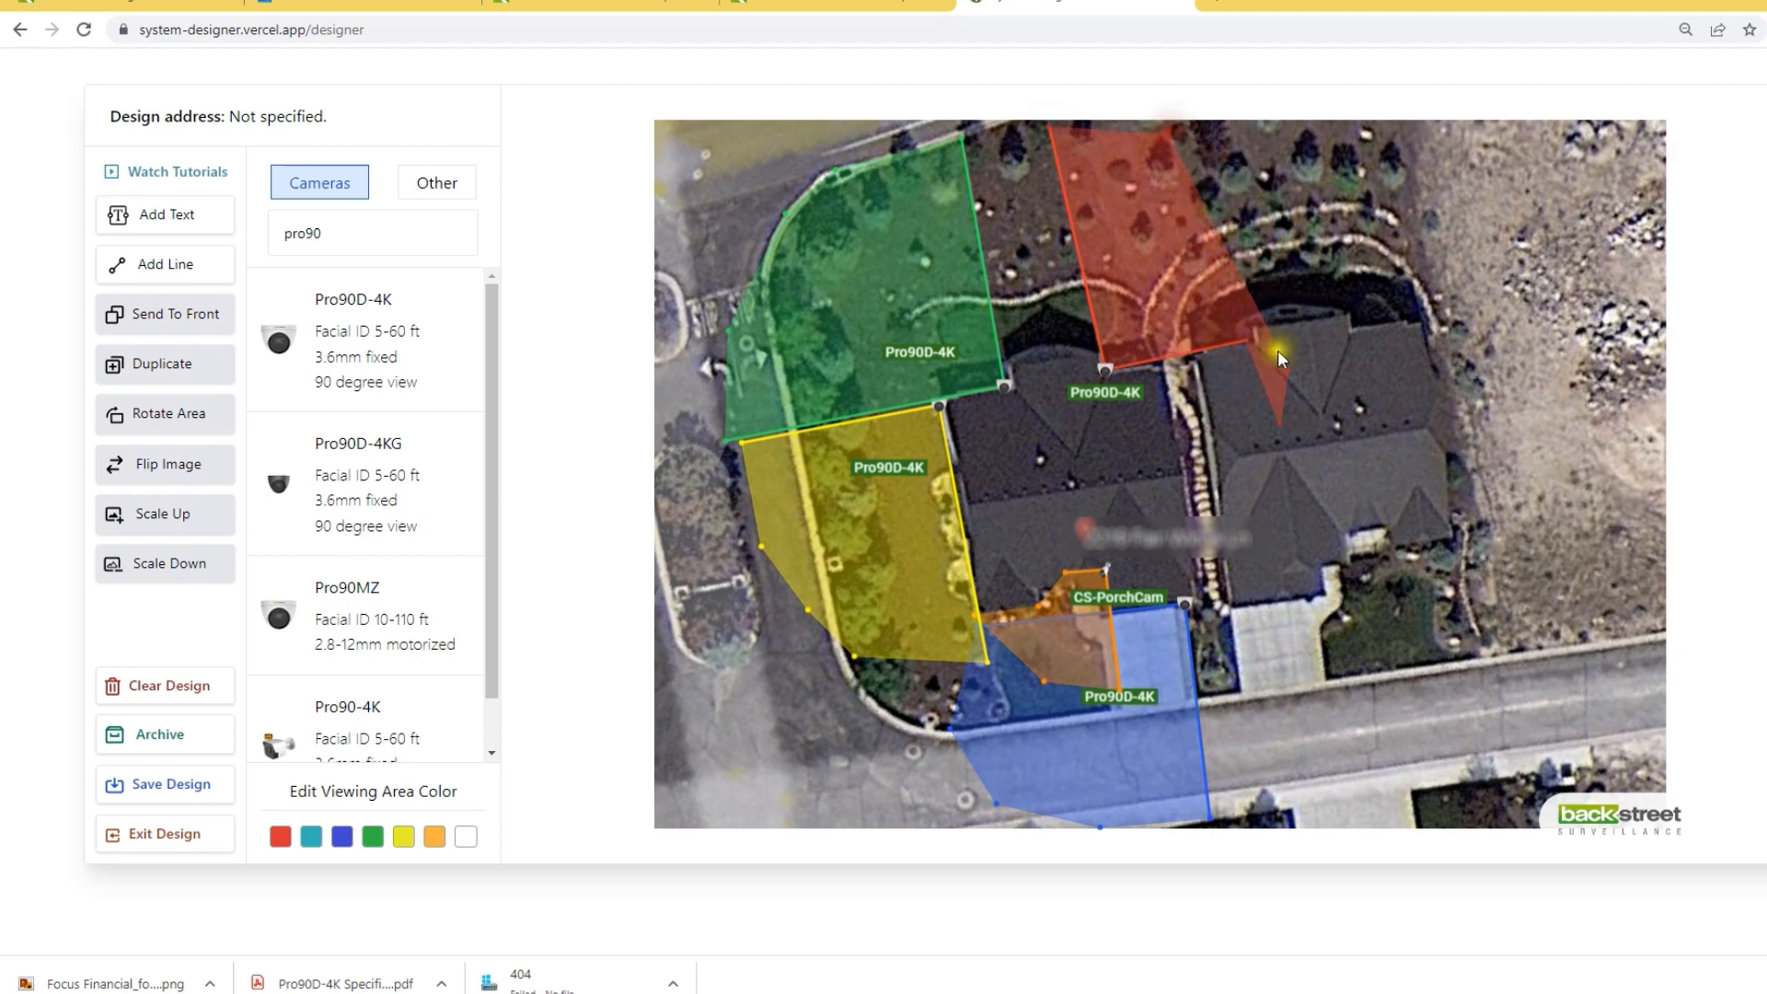
{"action": "left_click_drag", "start_coordinate": [1295, 368], "coordinate": [1243, 174]}
{"action": "left_click_drag", "start_coordinate": [1281, 423], "coordinate": [1275, 283]}
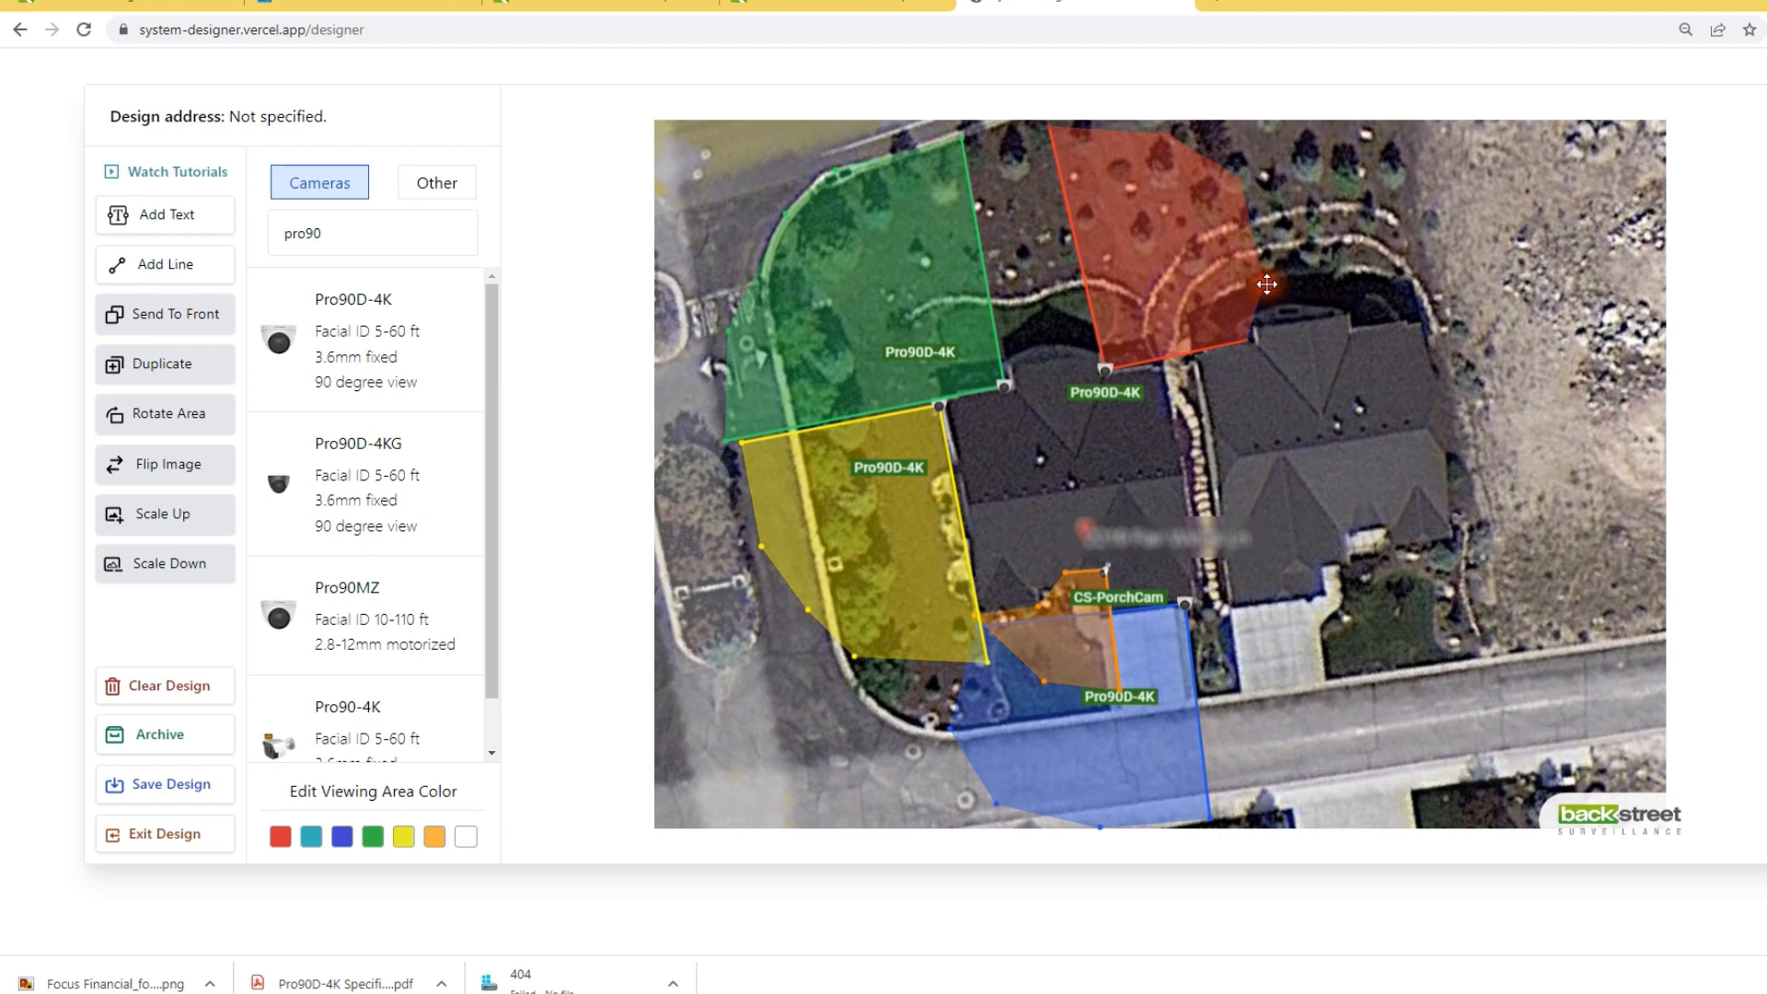
{"action": "left_click", "coordinate": [1105, 390]}
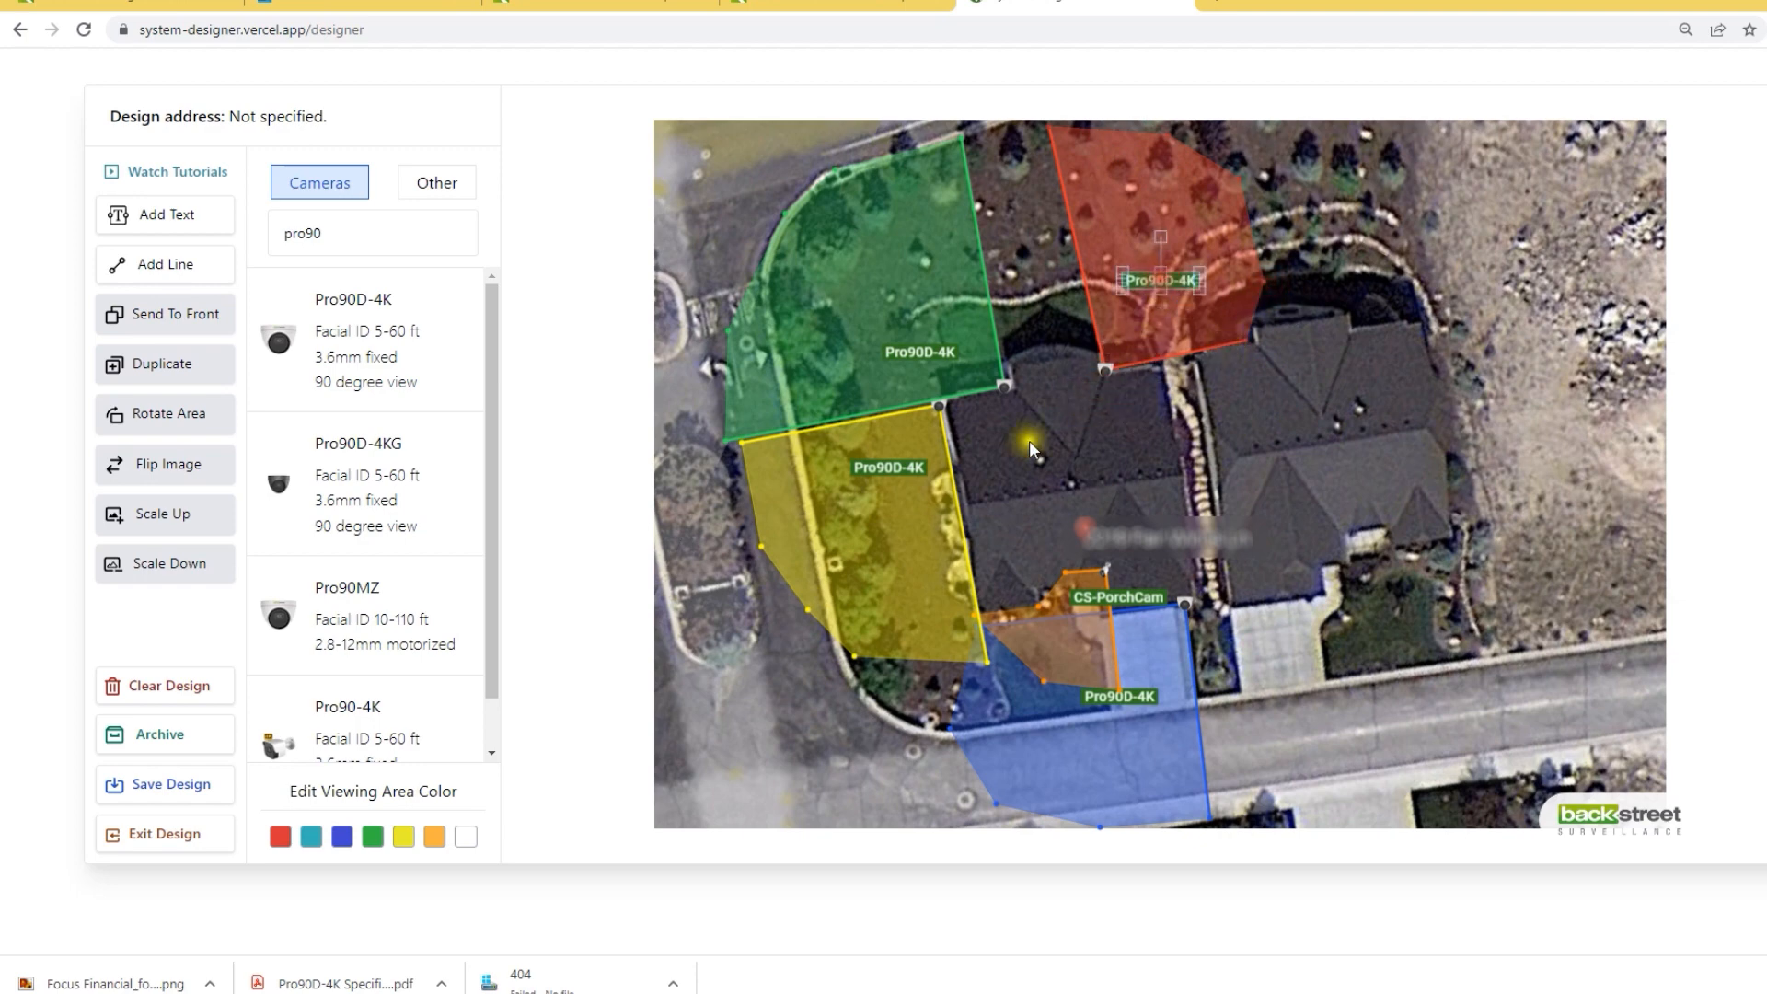
{"action": "left_click", "coordinate": [372, 835]}
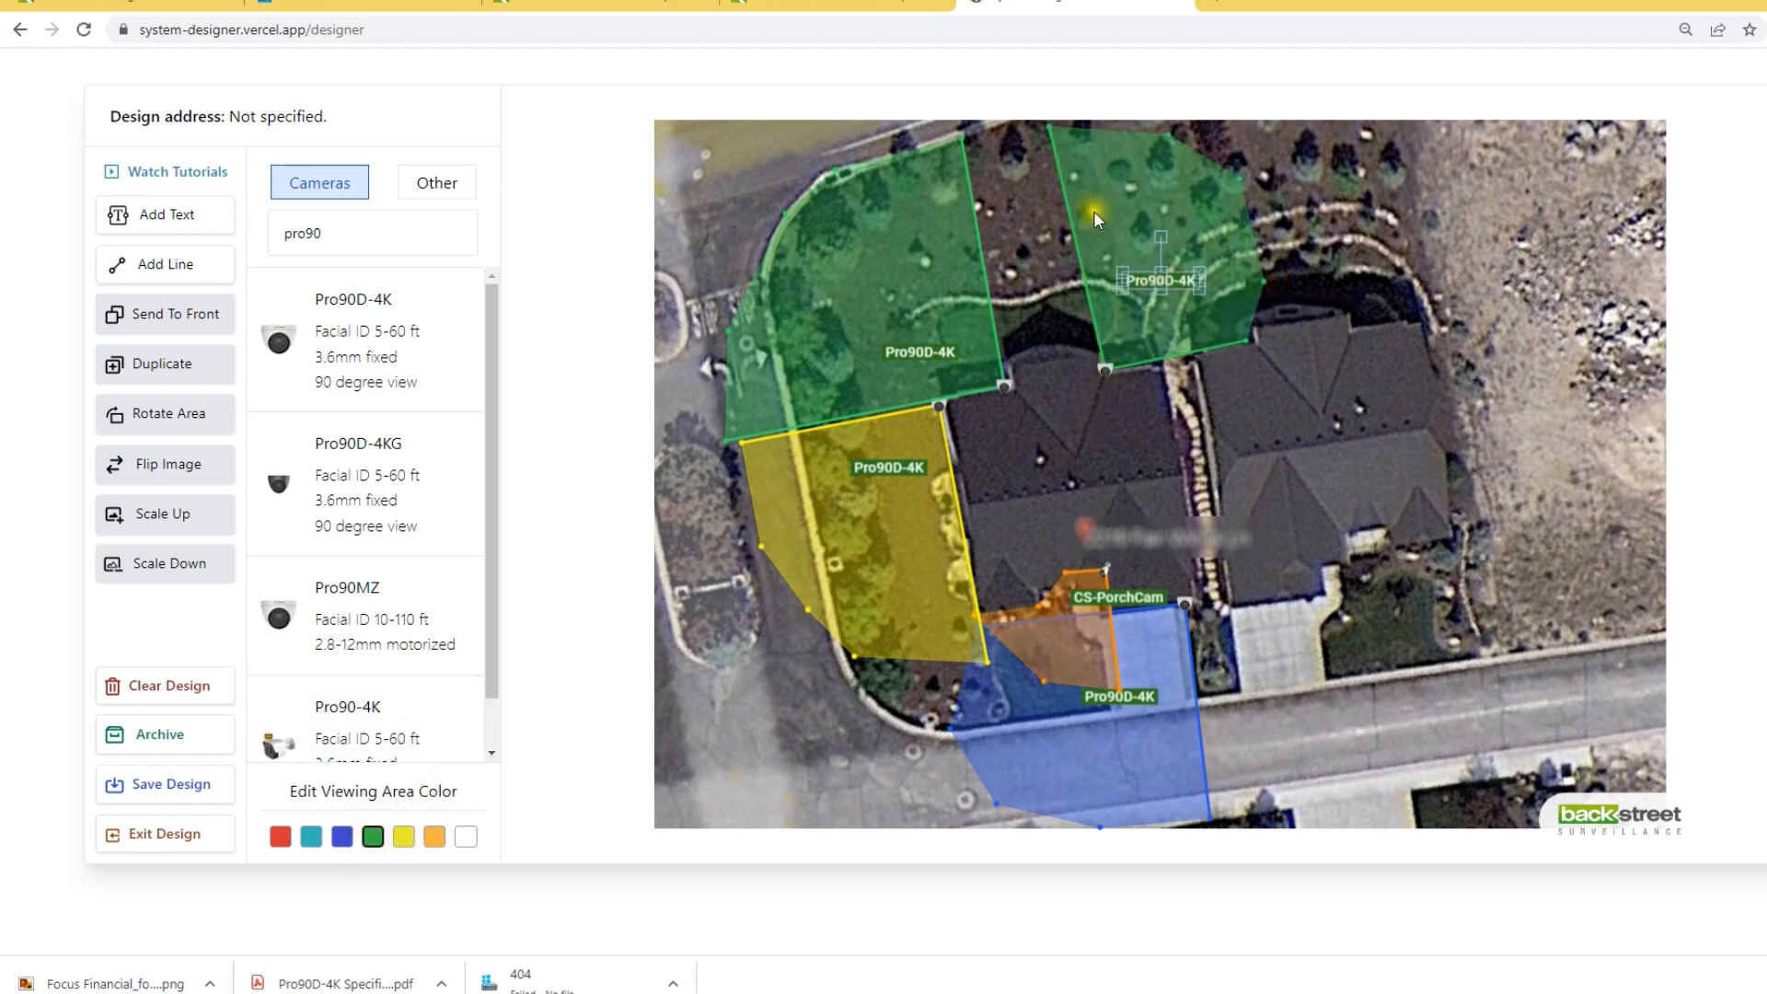
{"action": "left_click_drag", "start_coordinate": [1050, 124], "coordinate": [1060, 120]}
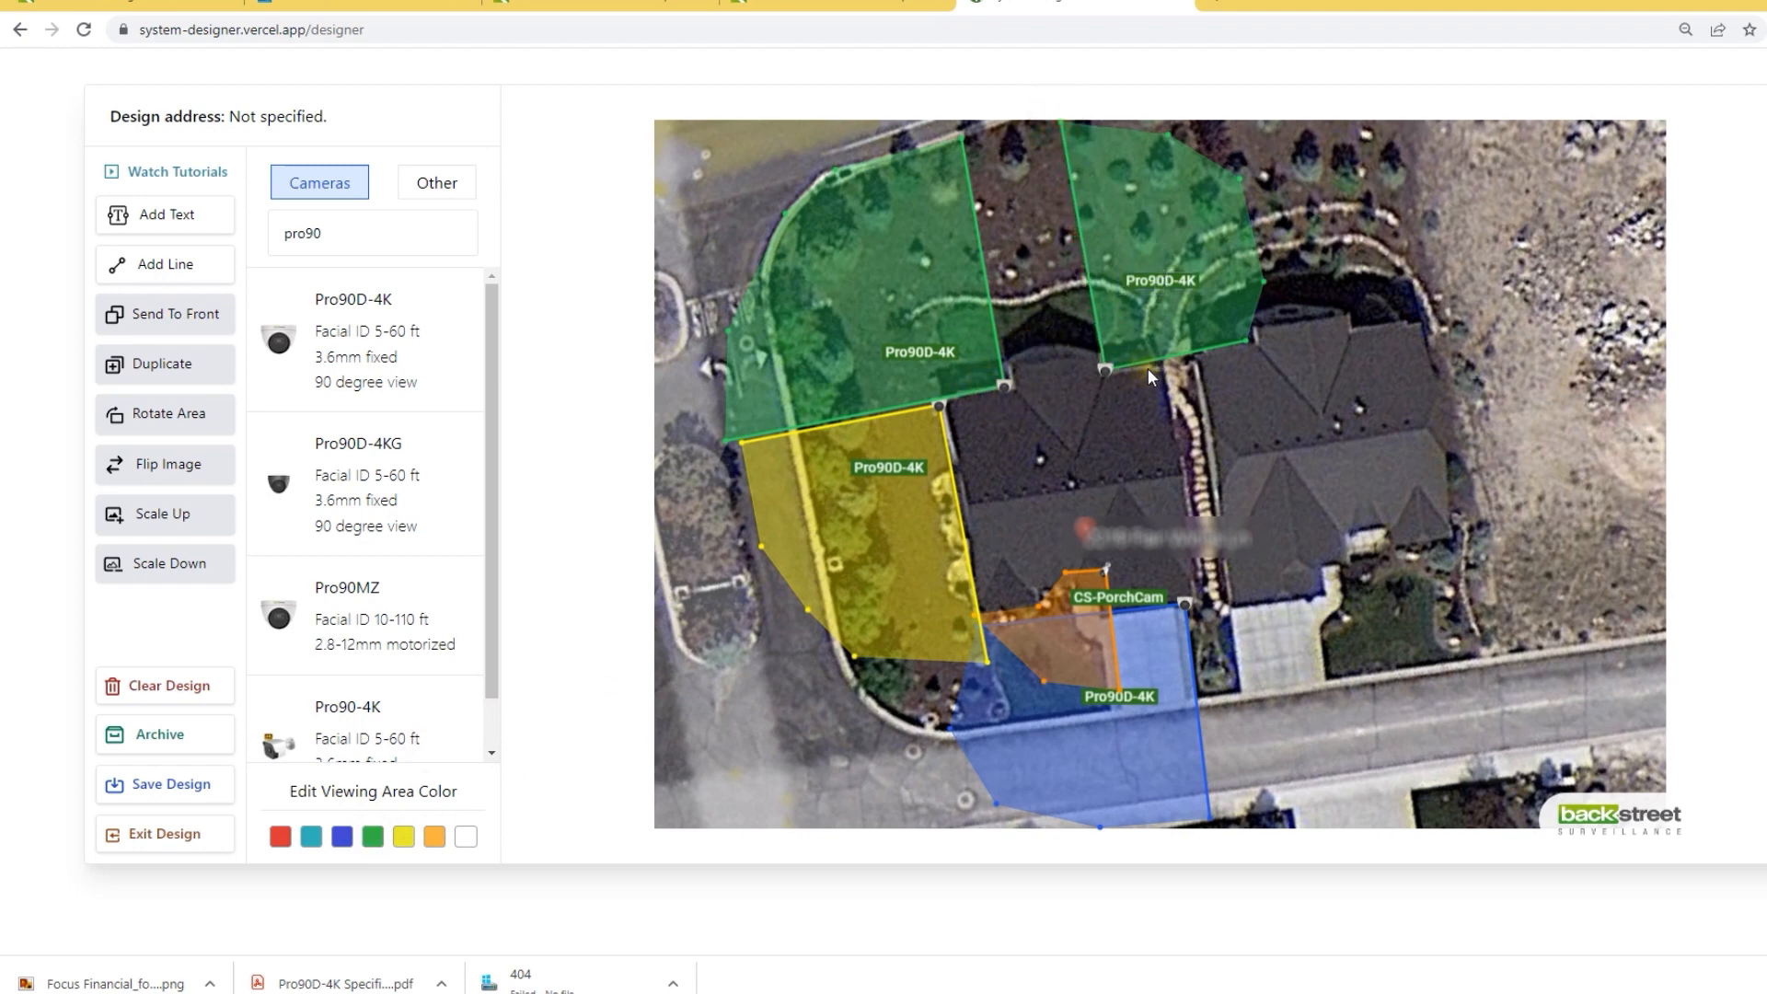
Step: Place a Pro90D-4K on the back roof edge with a yellow vertical strip between the green areas
{"action": "left_click", "coordinate": [264, 304]}
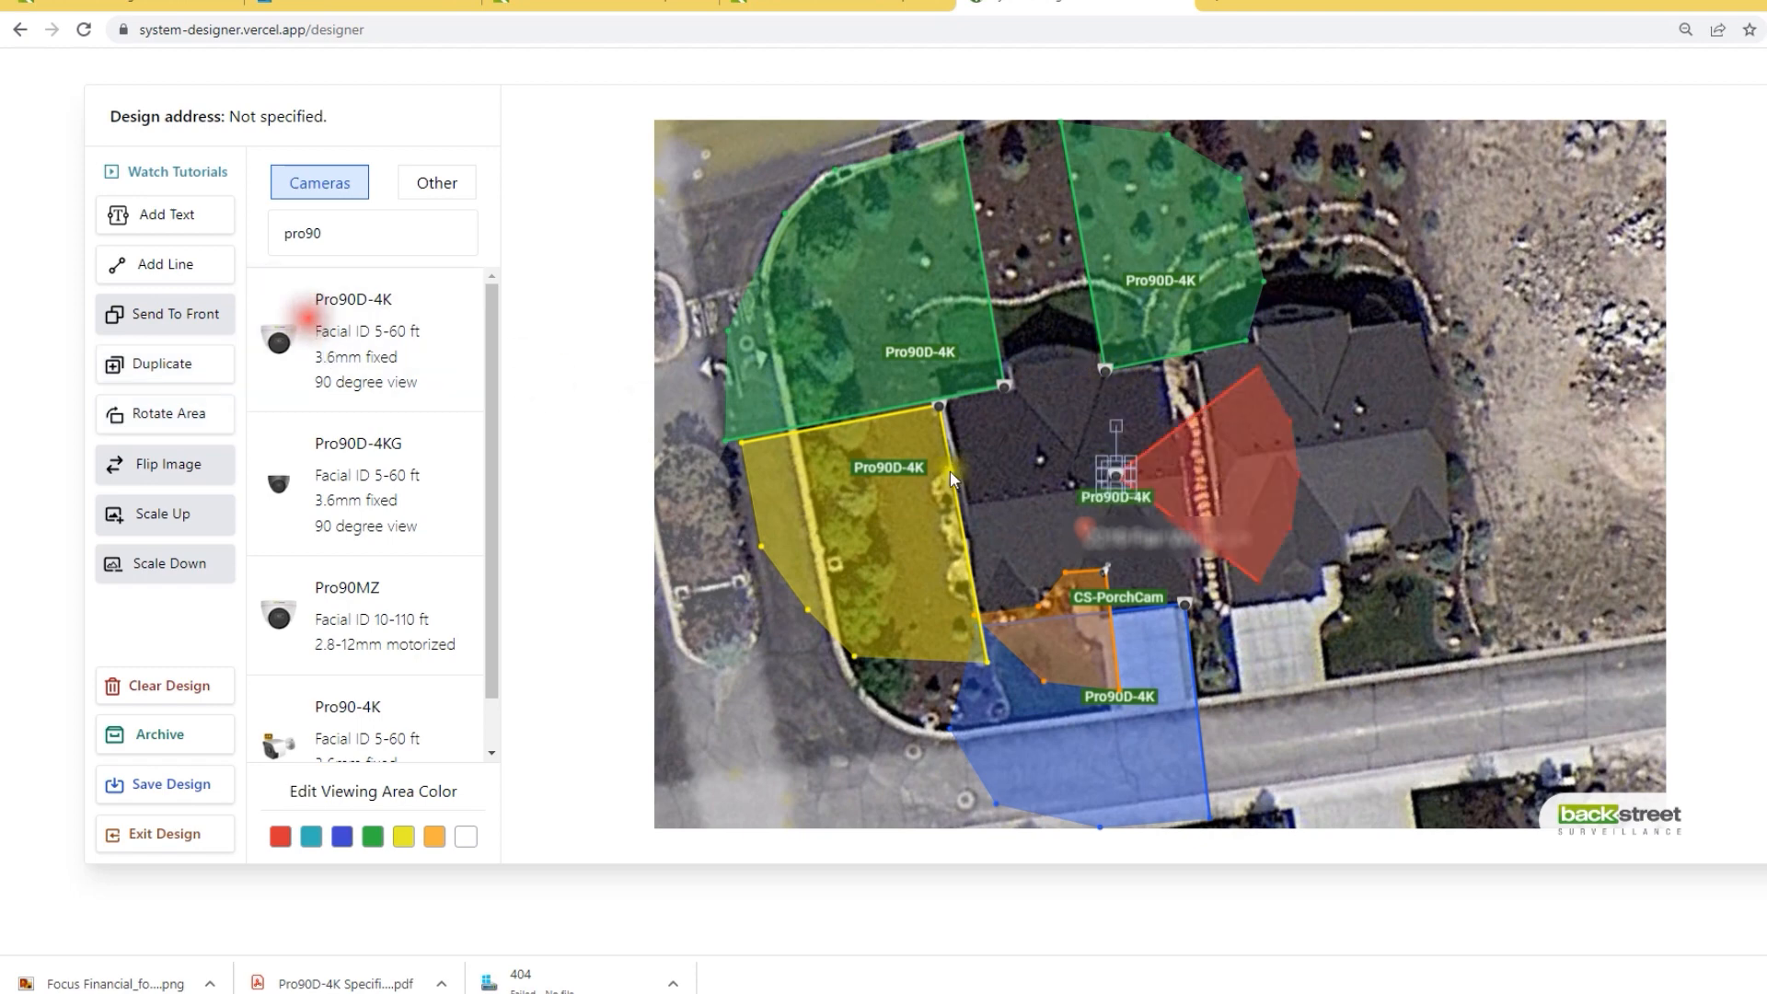
{"action": "left_click_drag", "start_coordinate": [1118, 471], "coordinate": [1101, 397]}
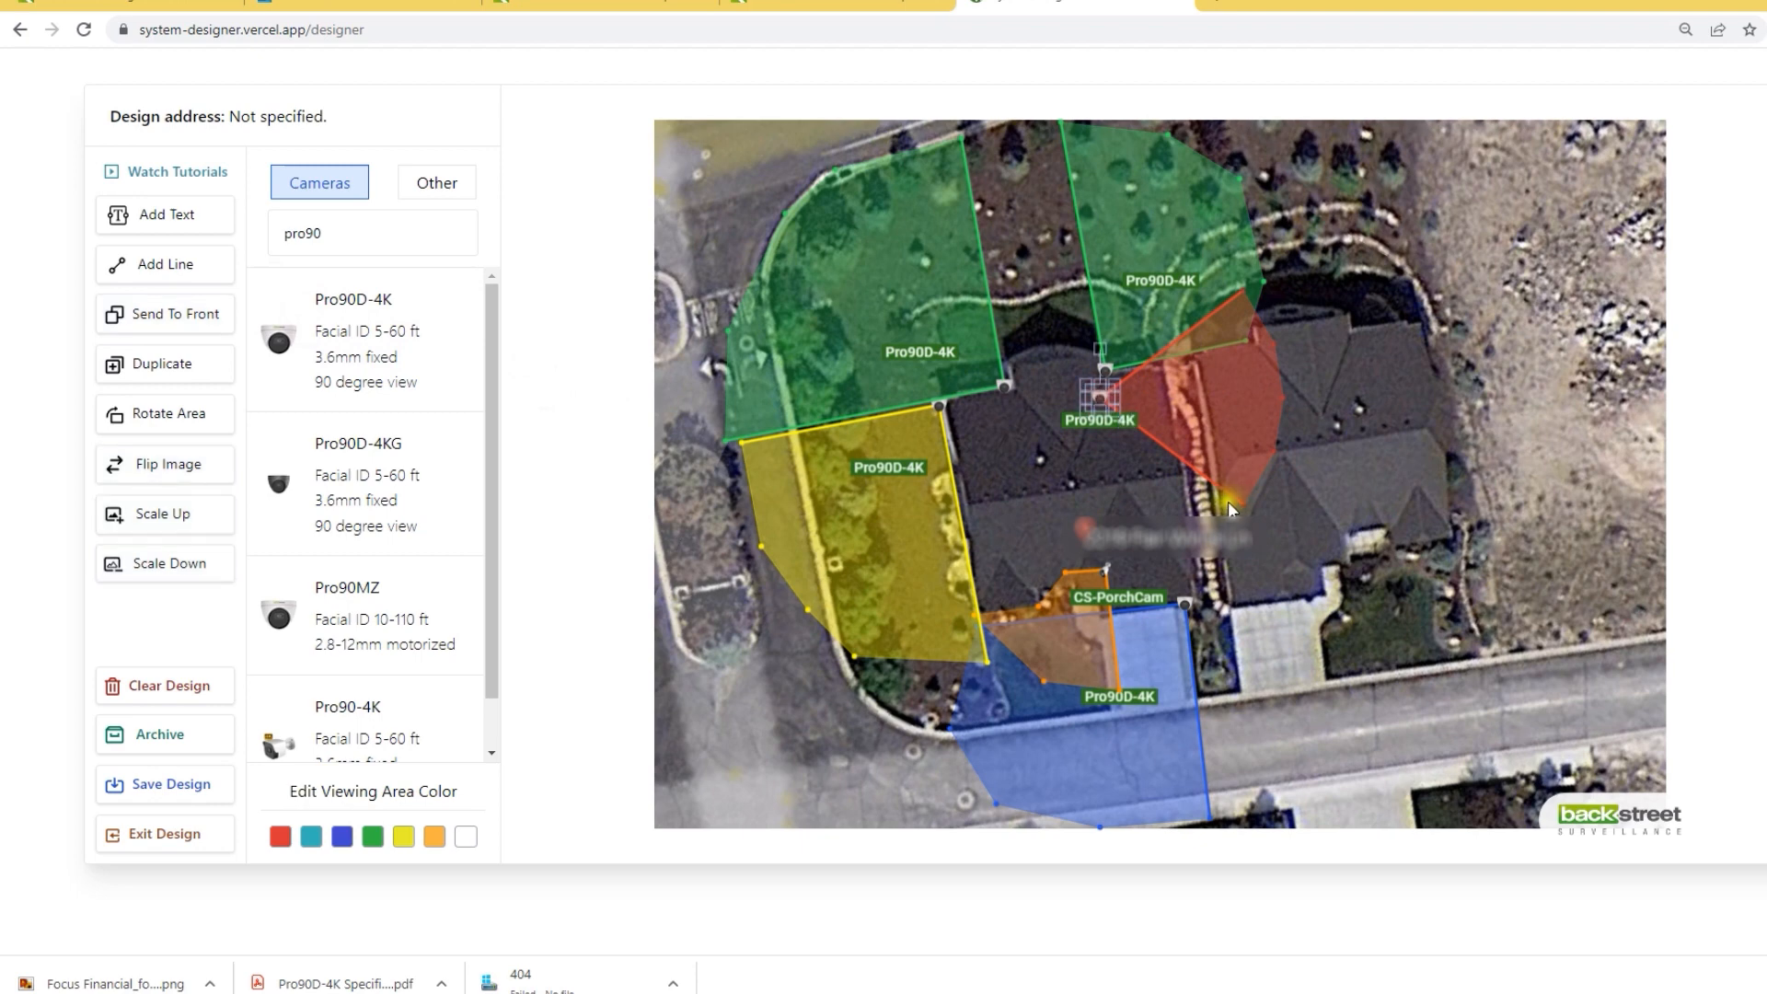
{"action": "left_click_drag", "start_coordinate": [1243, 503], "coordinate": [1010, 409]}
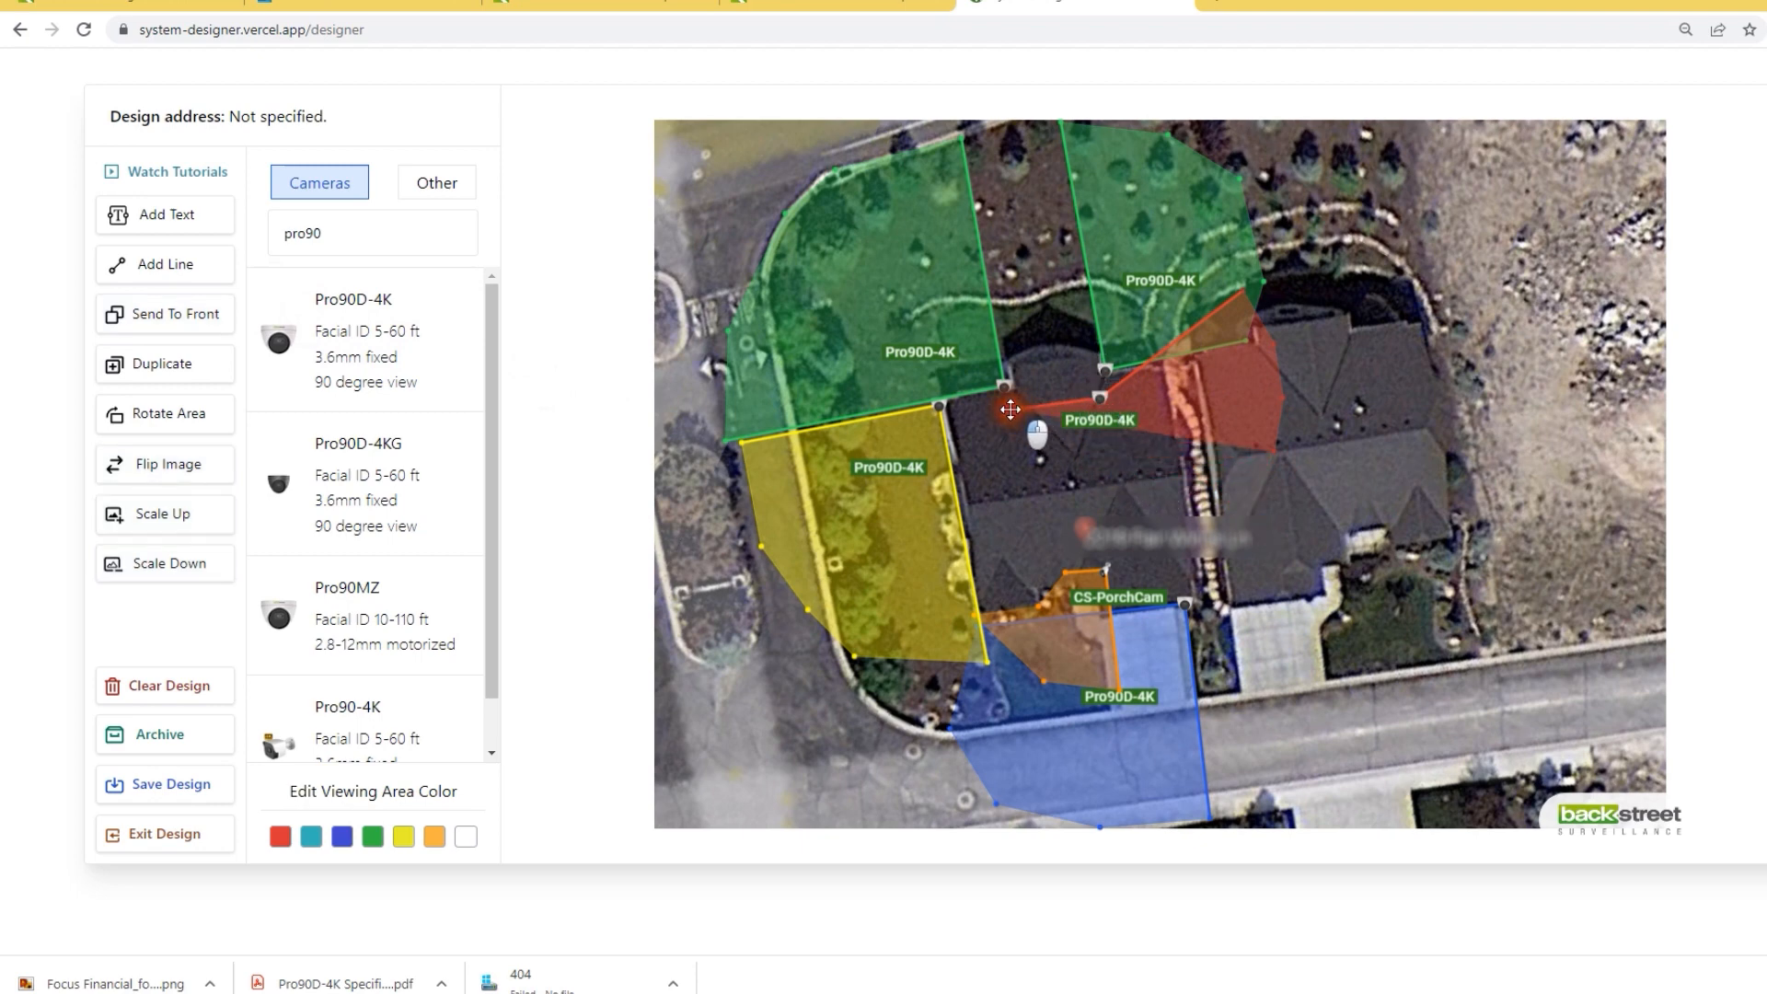
{"action": "left_click_drag", "start_coordinate": [1249, 290], "coordinate": [1057, 122]}
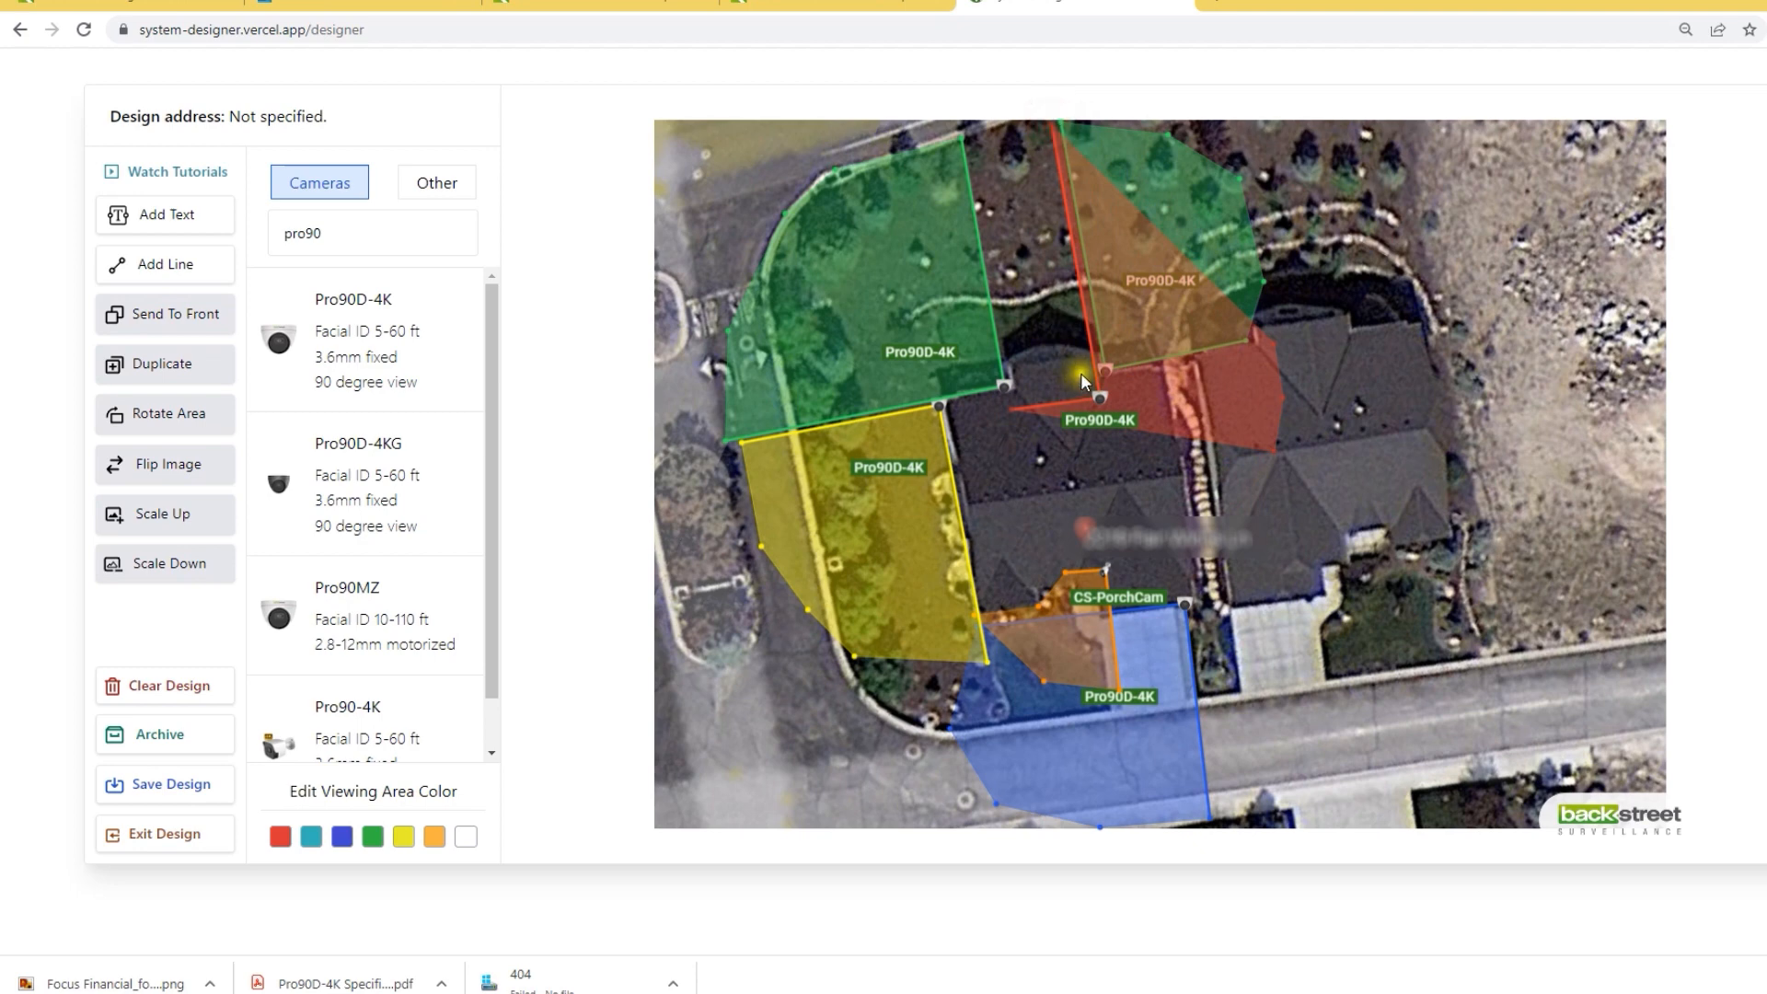
{"action": "left_click_drag", "start_coordinate": [1275, 451], "coordinate": [962, 138]}
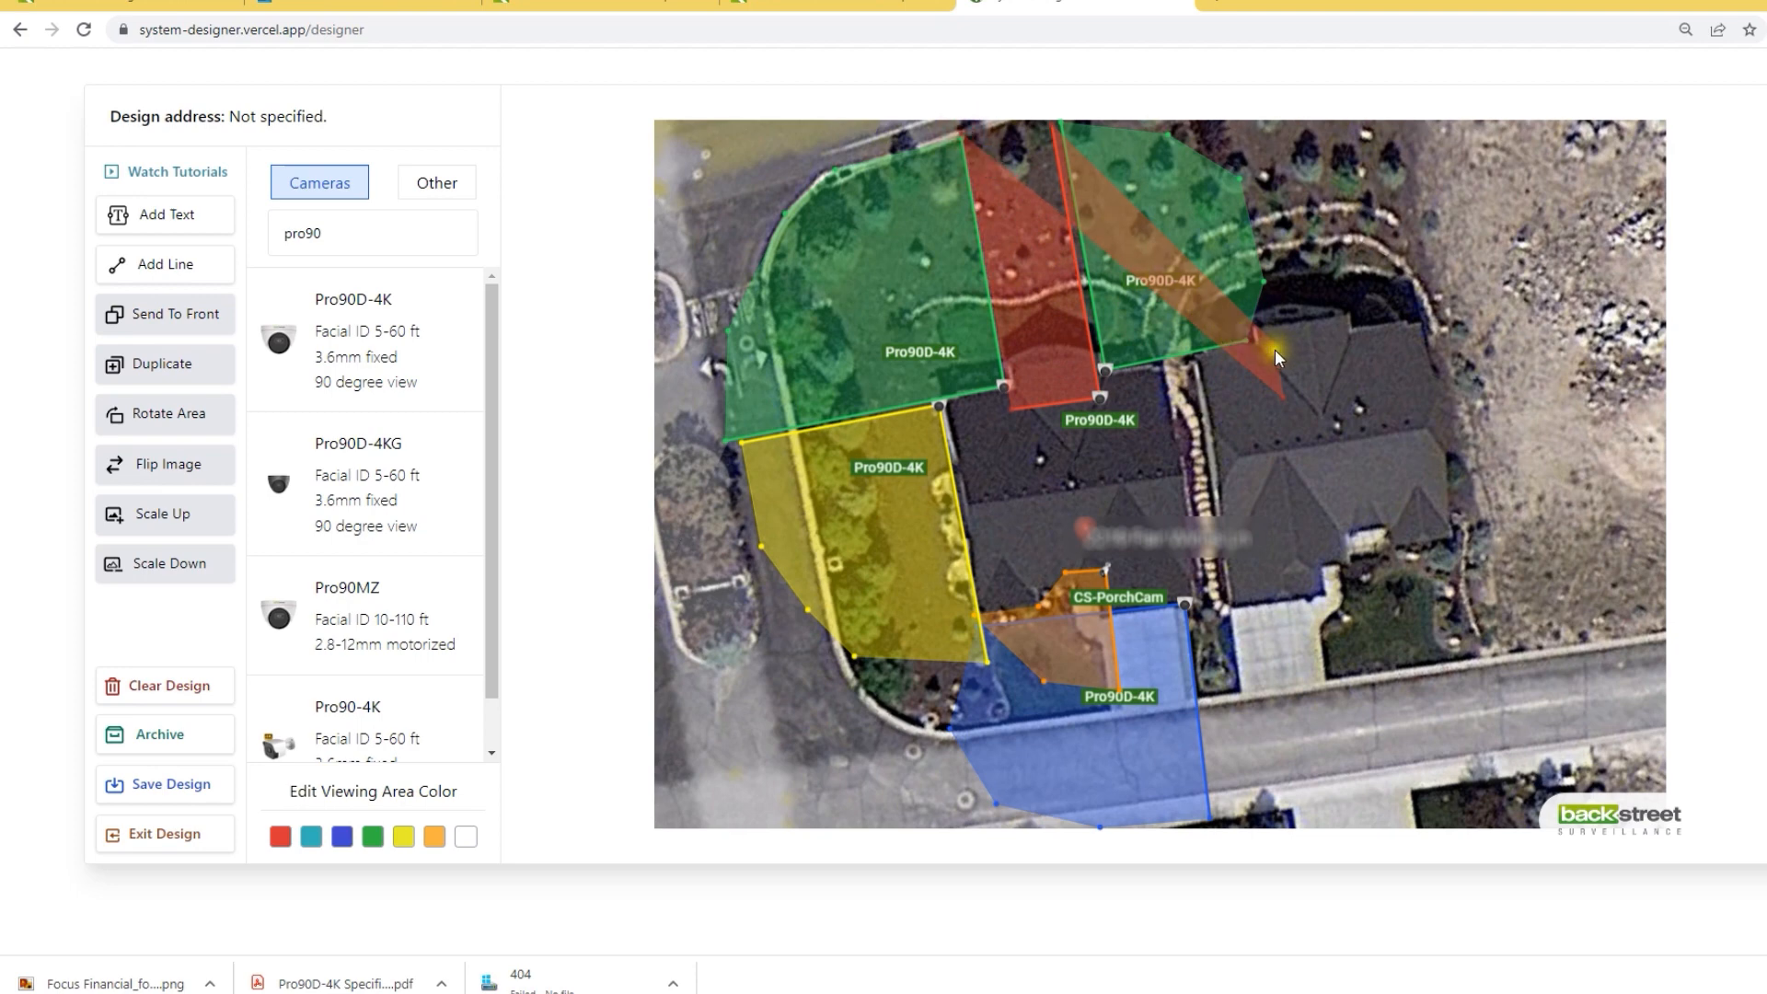
{"action": "left_click_drag", "start_coordinate": [1273, 339], "coordinate": [1006, 117]}
{"action": "left_click_drag", "start_coordinate": [1285, 394], "coordinate": [979, 135]}
{"action": "left_click_drag", "start_coordinate": [1102, 425], "coordinate": [1036, 315]}
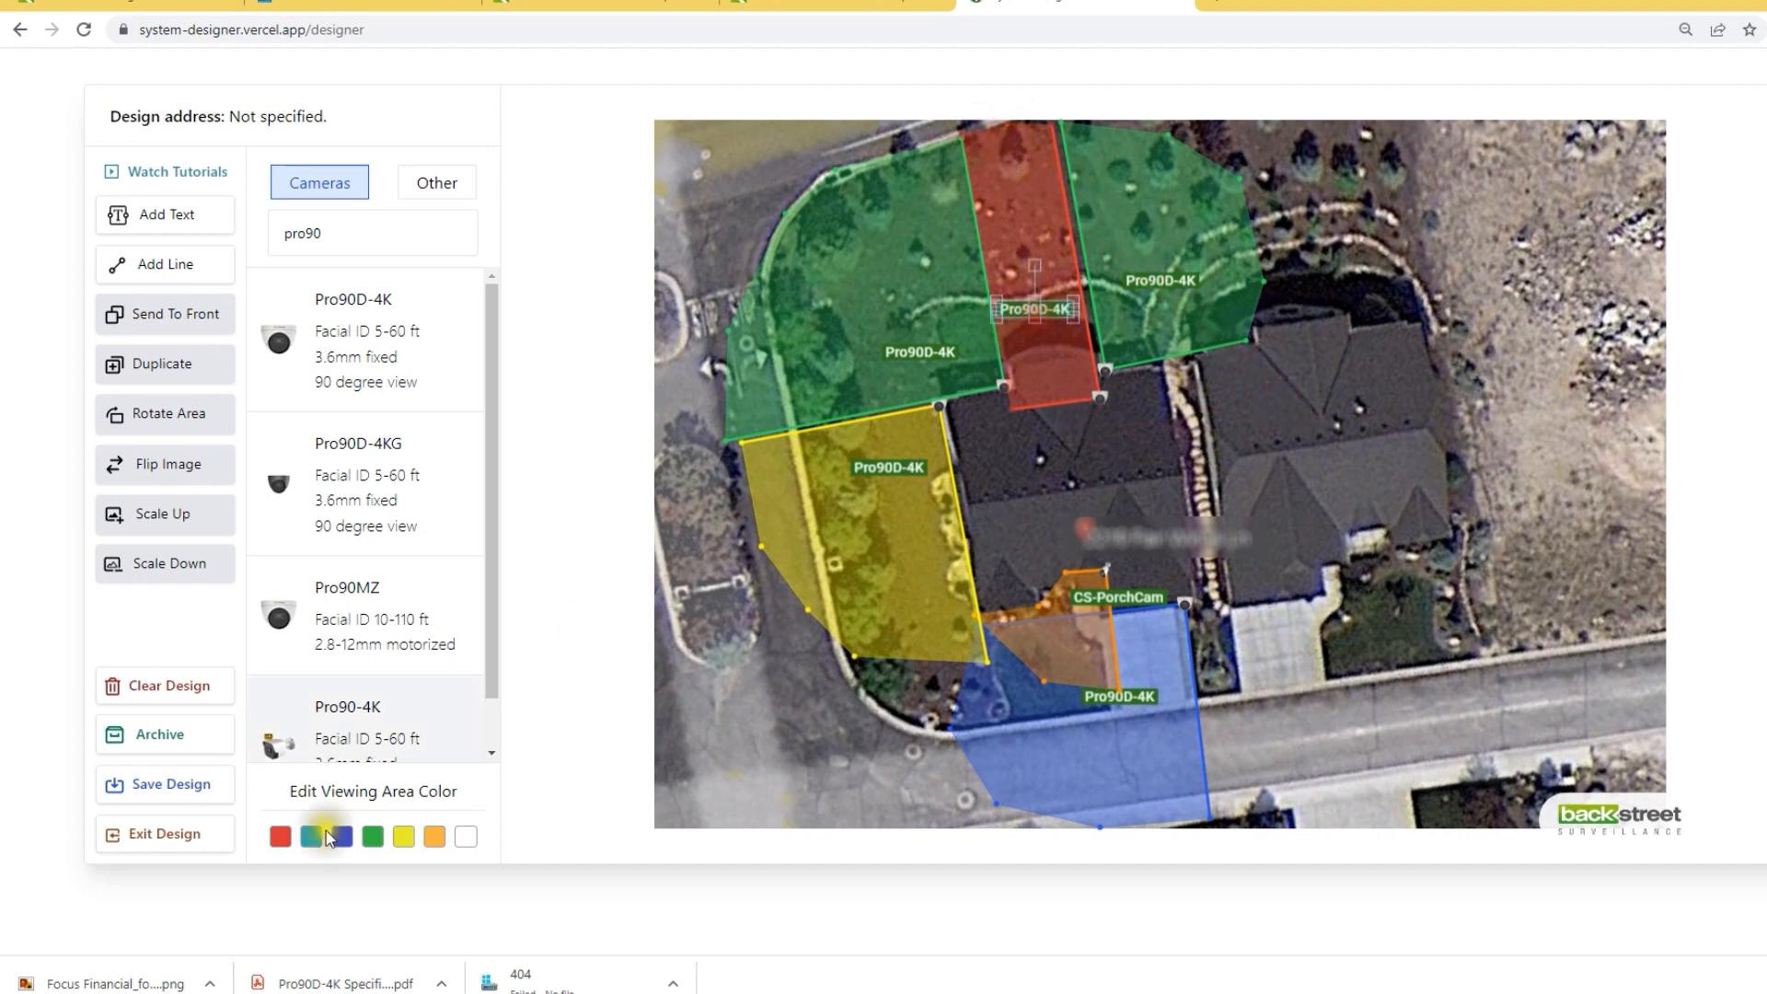
{"action": "left_click", "coordinate": [403, 835]}
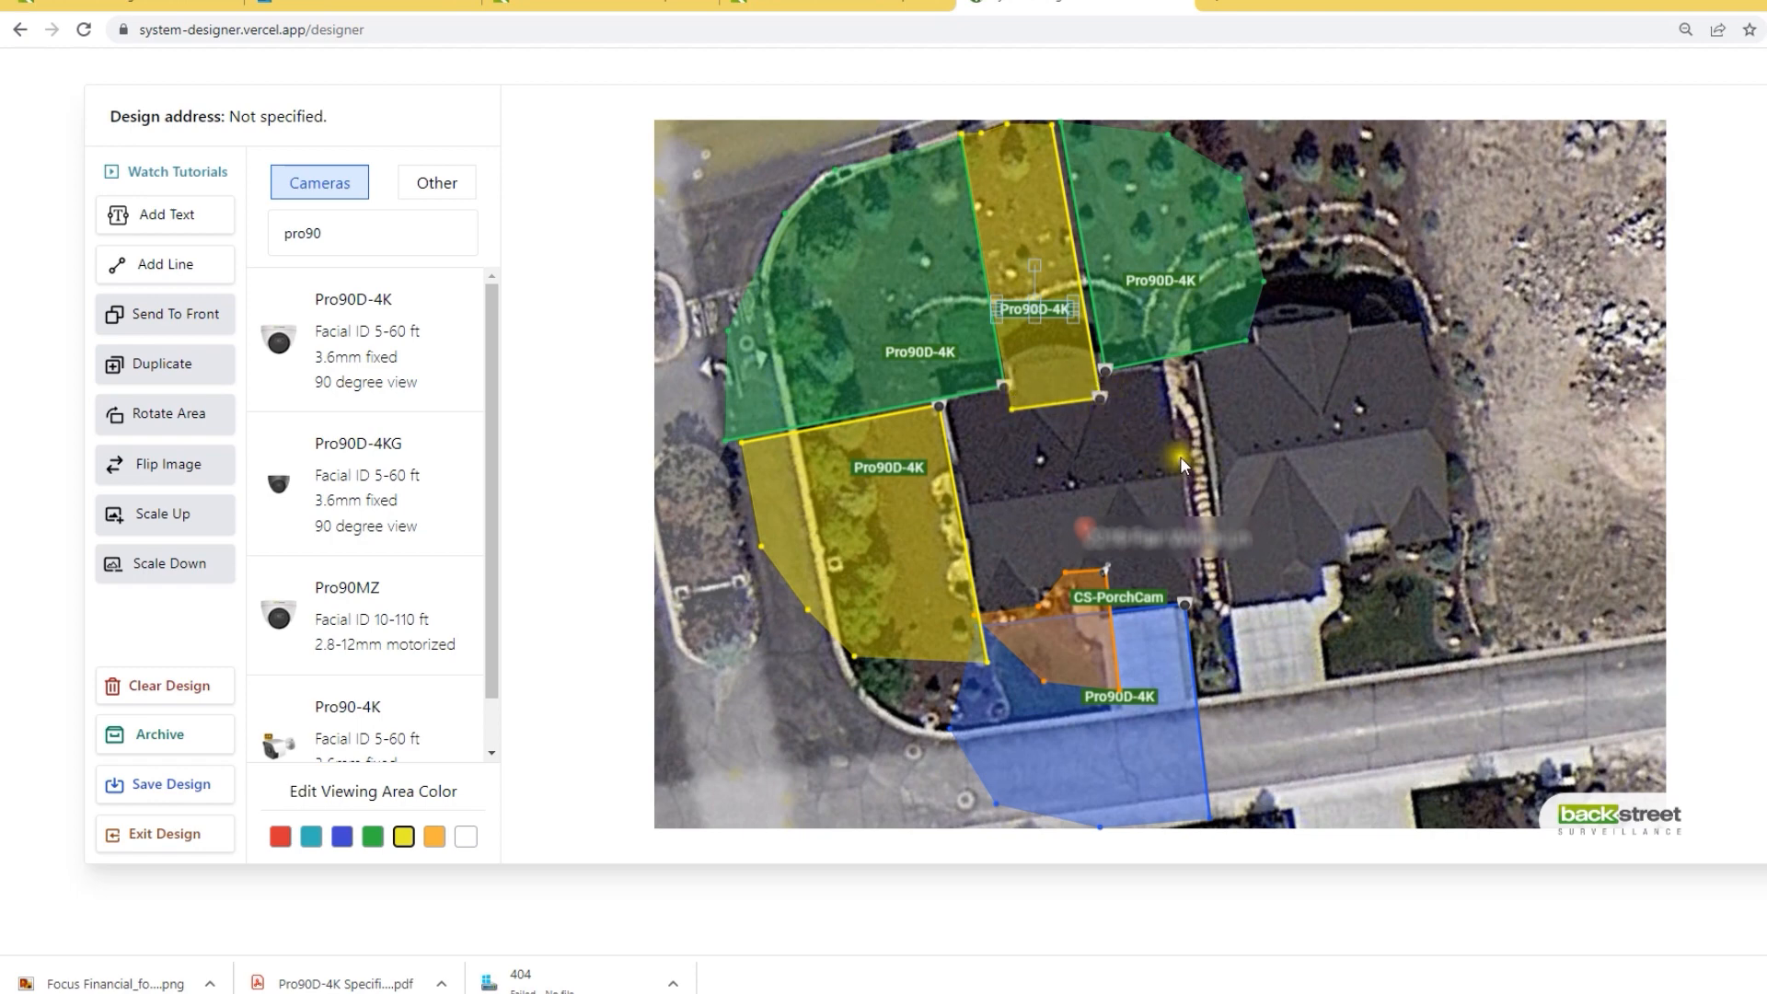
Step: Add a seventh Pro90D-4K camera and place it at the house's back right corner
{"action": "left_click", "coordinate": [322, 286]}
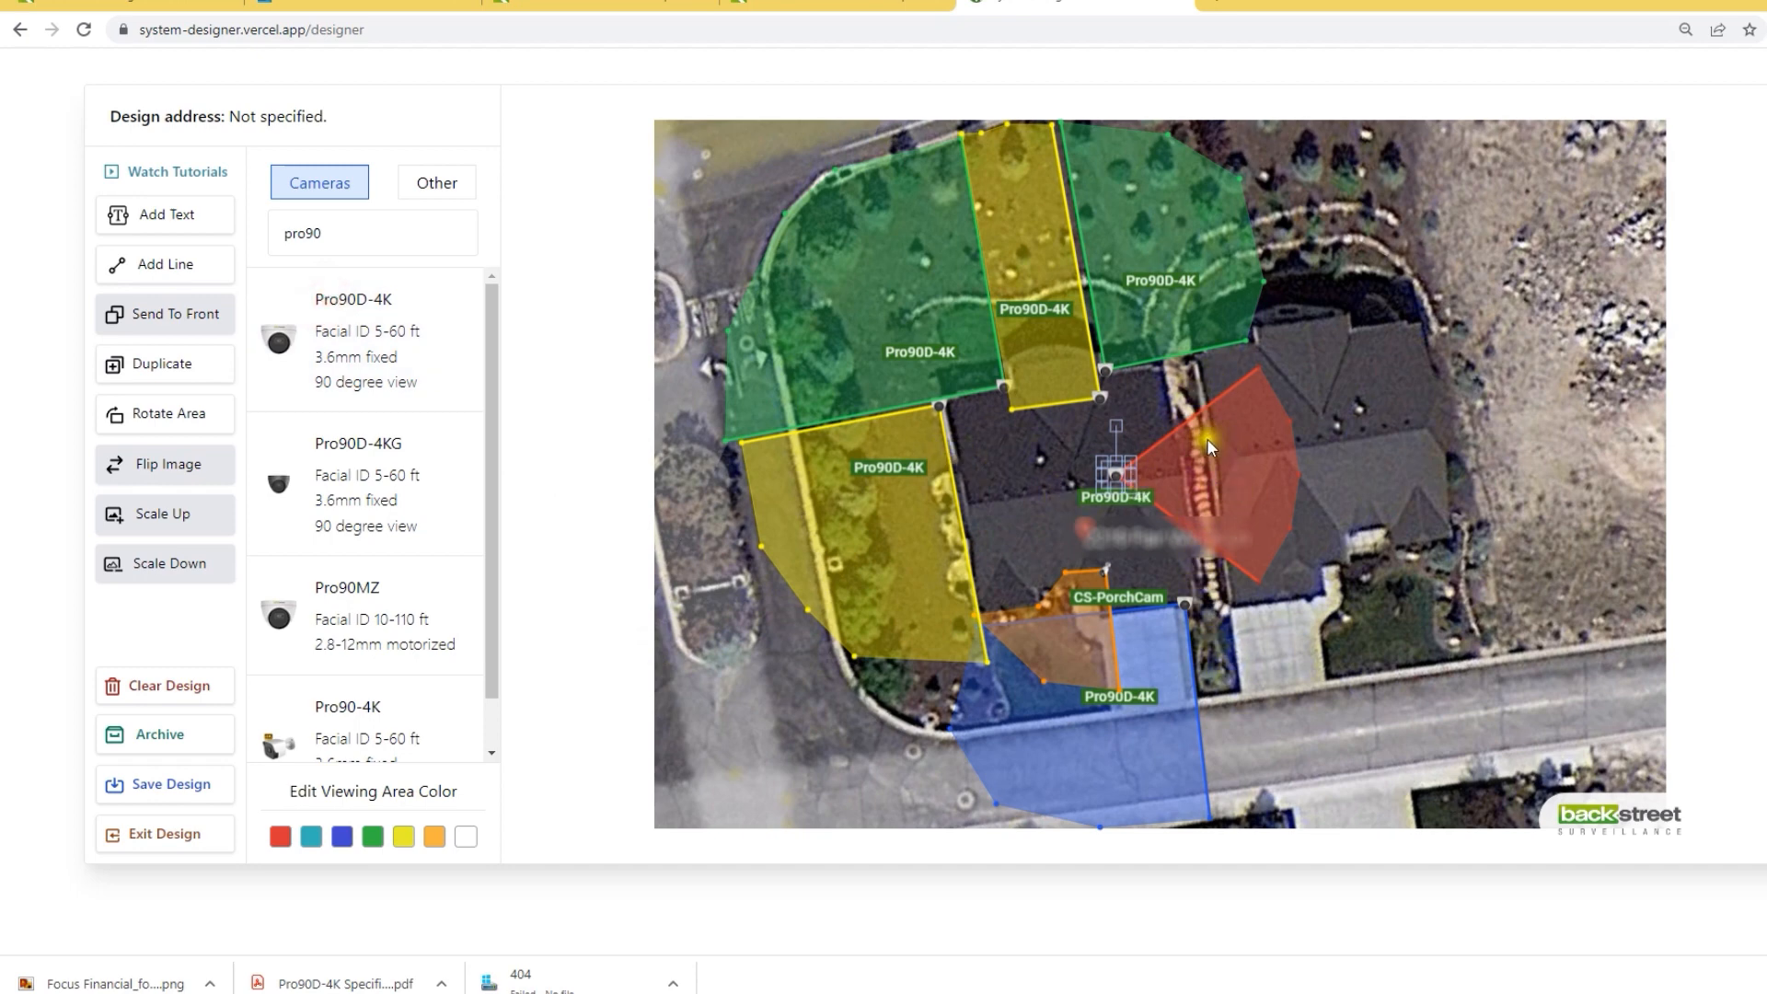
{"action": "left_click_drag", "start_coordinate": [1117, 475], "coordinate": [1163, 379]}
{"action": "left_click_drag", "start_coordinate": [1308, 475], "coordinate": [1206, 627]}
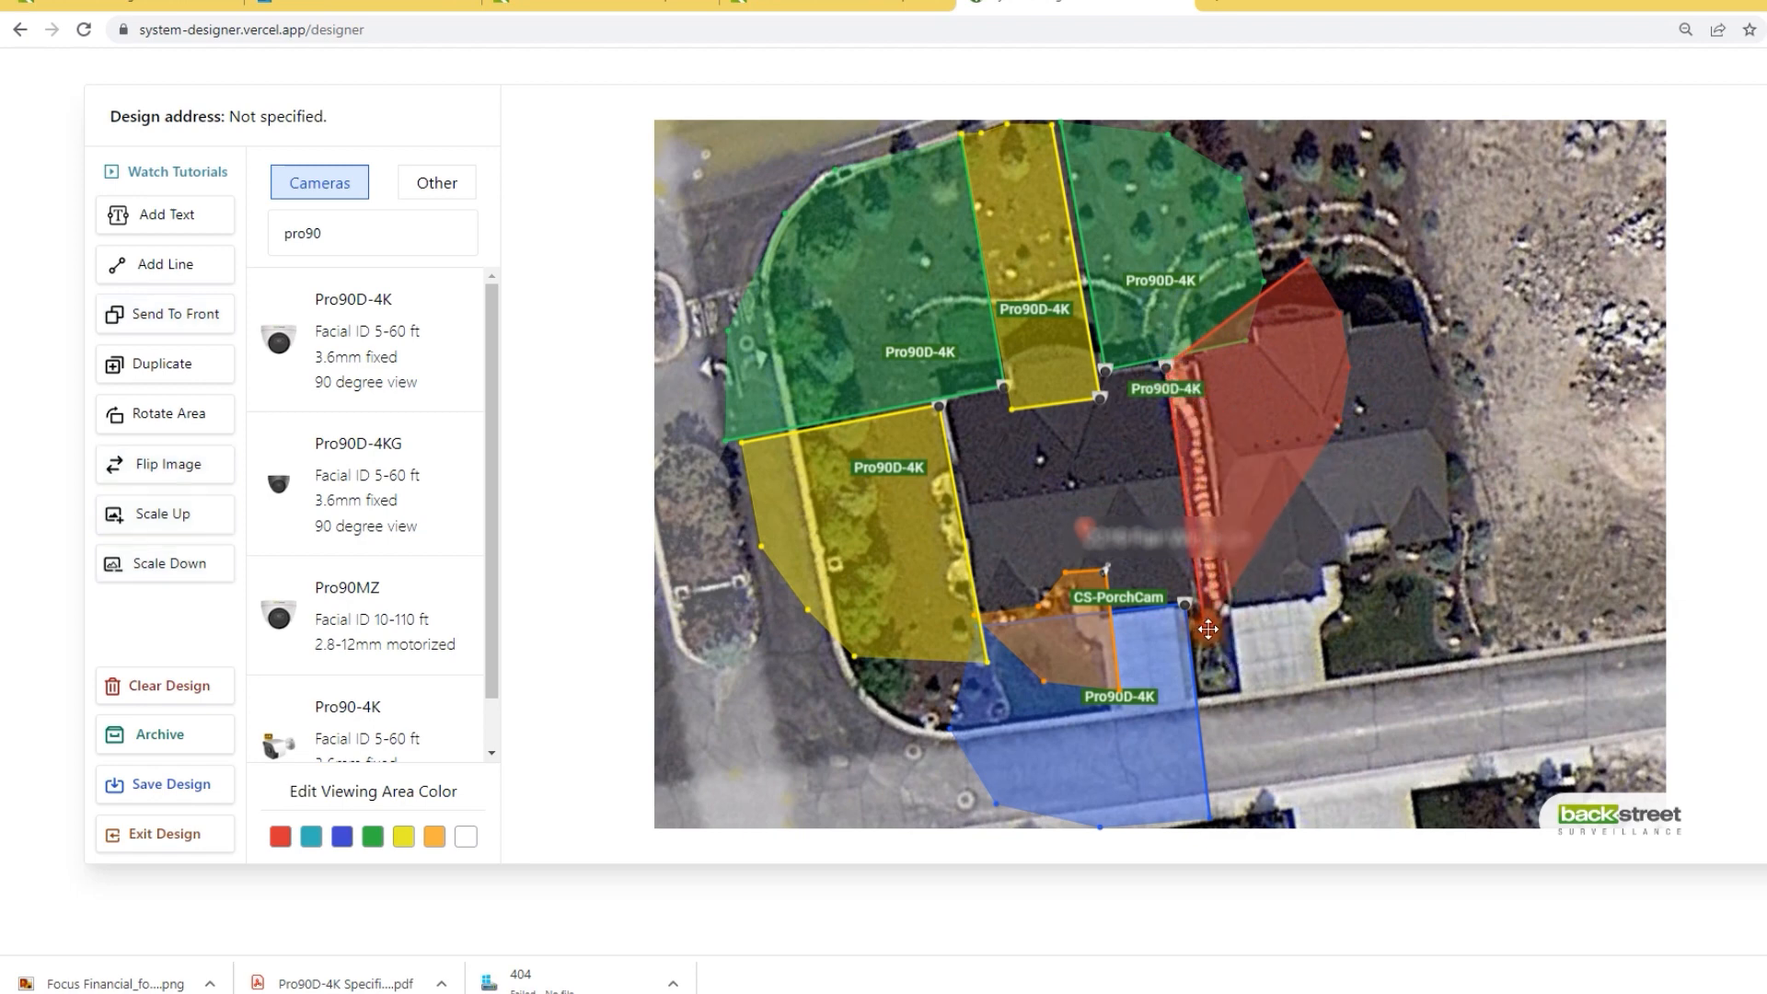
Step: Reshape its red viewing area into a thin strip along the house's side, with the label beside it
{"action": "left_click_drag", "start_coordinate": [1307, 262], "coordinate": [1200, 369]}
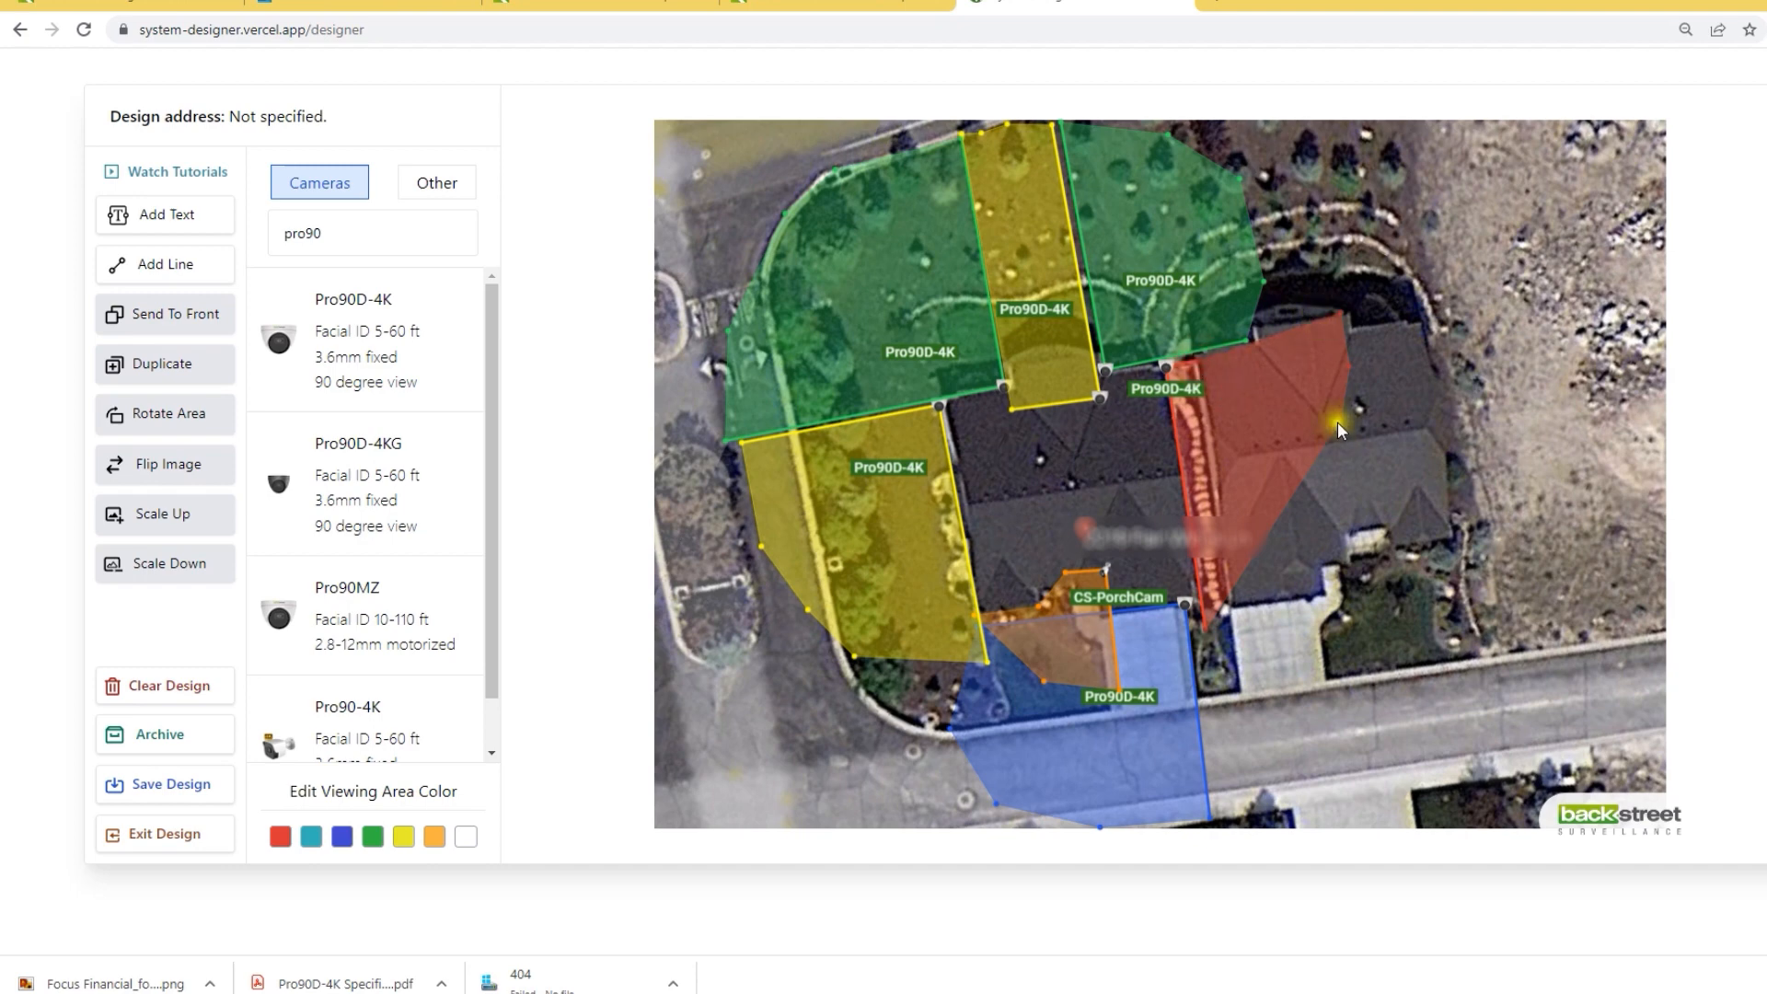
{"action": "left_click_drag", "start_coordinate": [1338, 426], "coordinate": [1232, 627]}
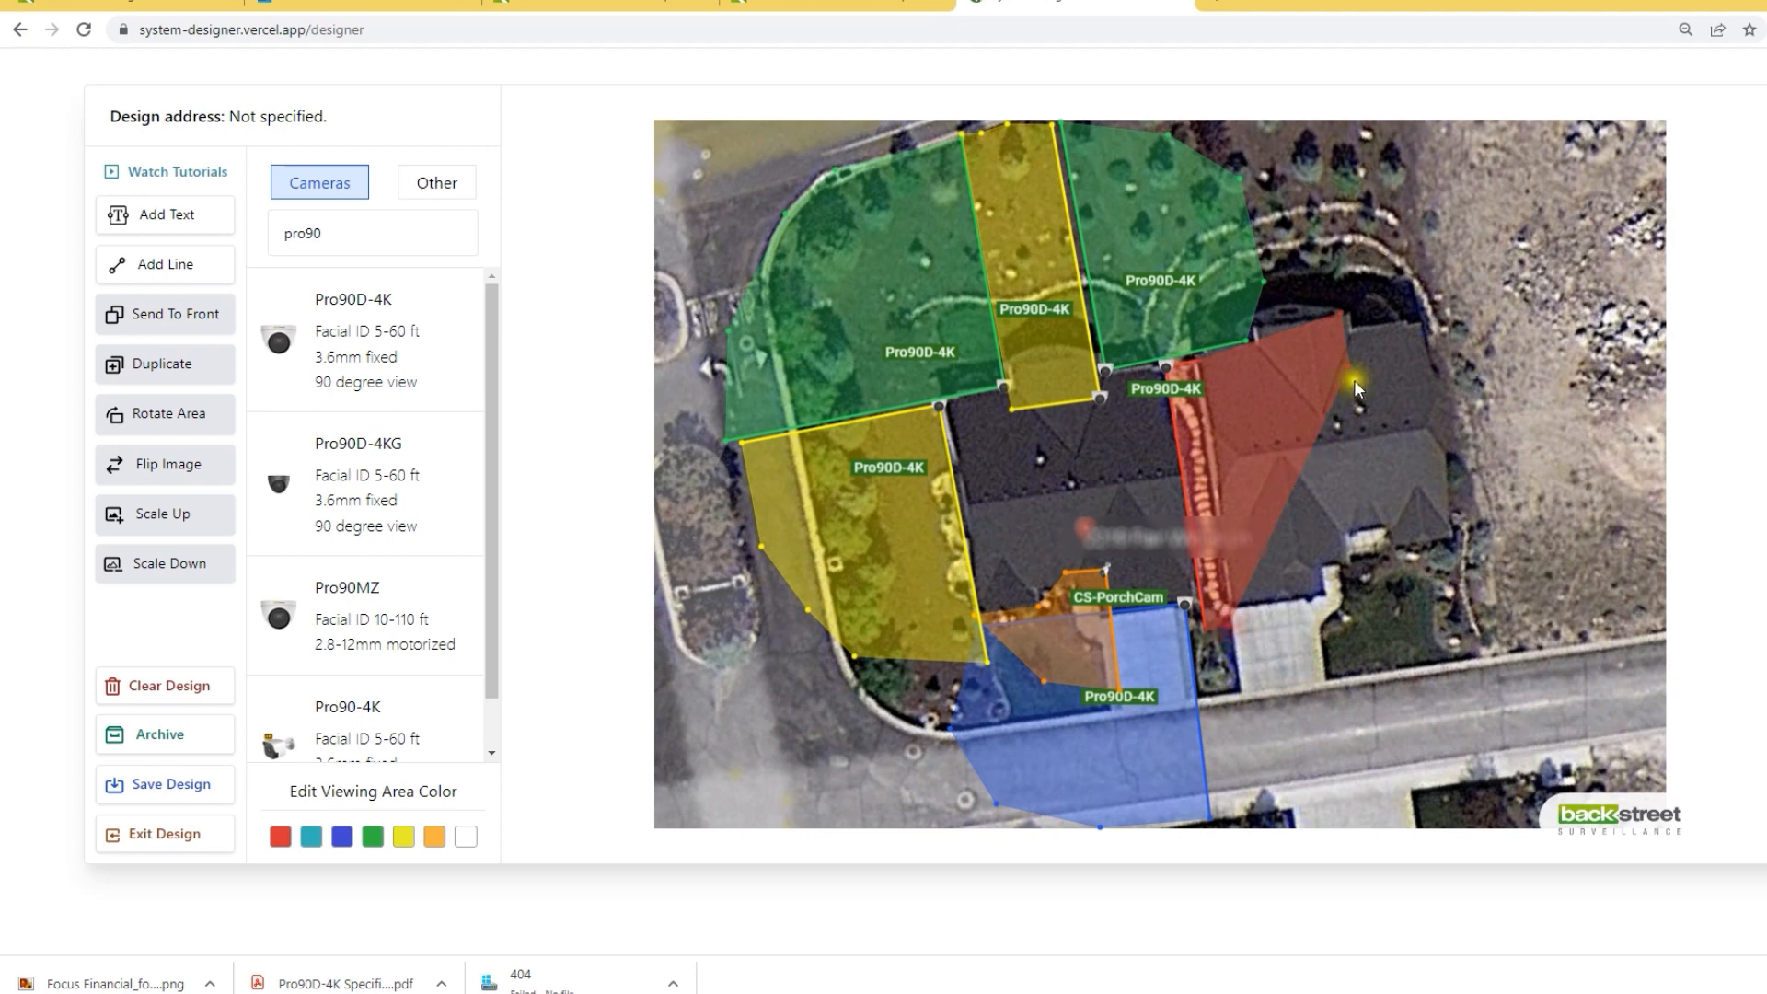
{"action": "left_click_drag", "start_coordinate": [1357, 373], "coordinate": [1214, 489]}
{"action": "left_click_drag", "start_coordinate": [1341, 312], "coordinate": [1205, 407]}
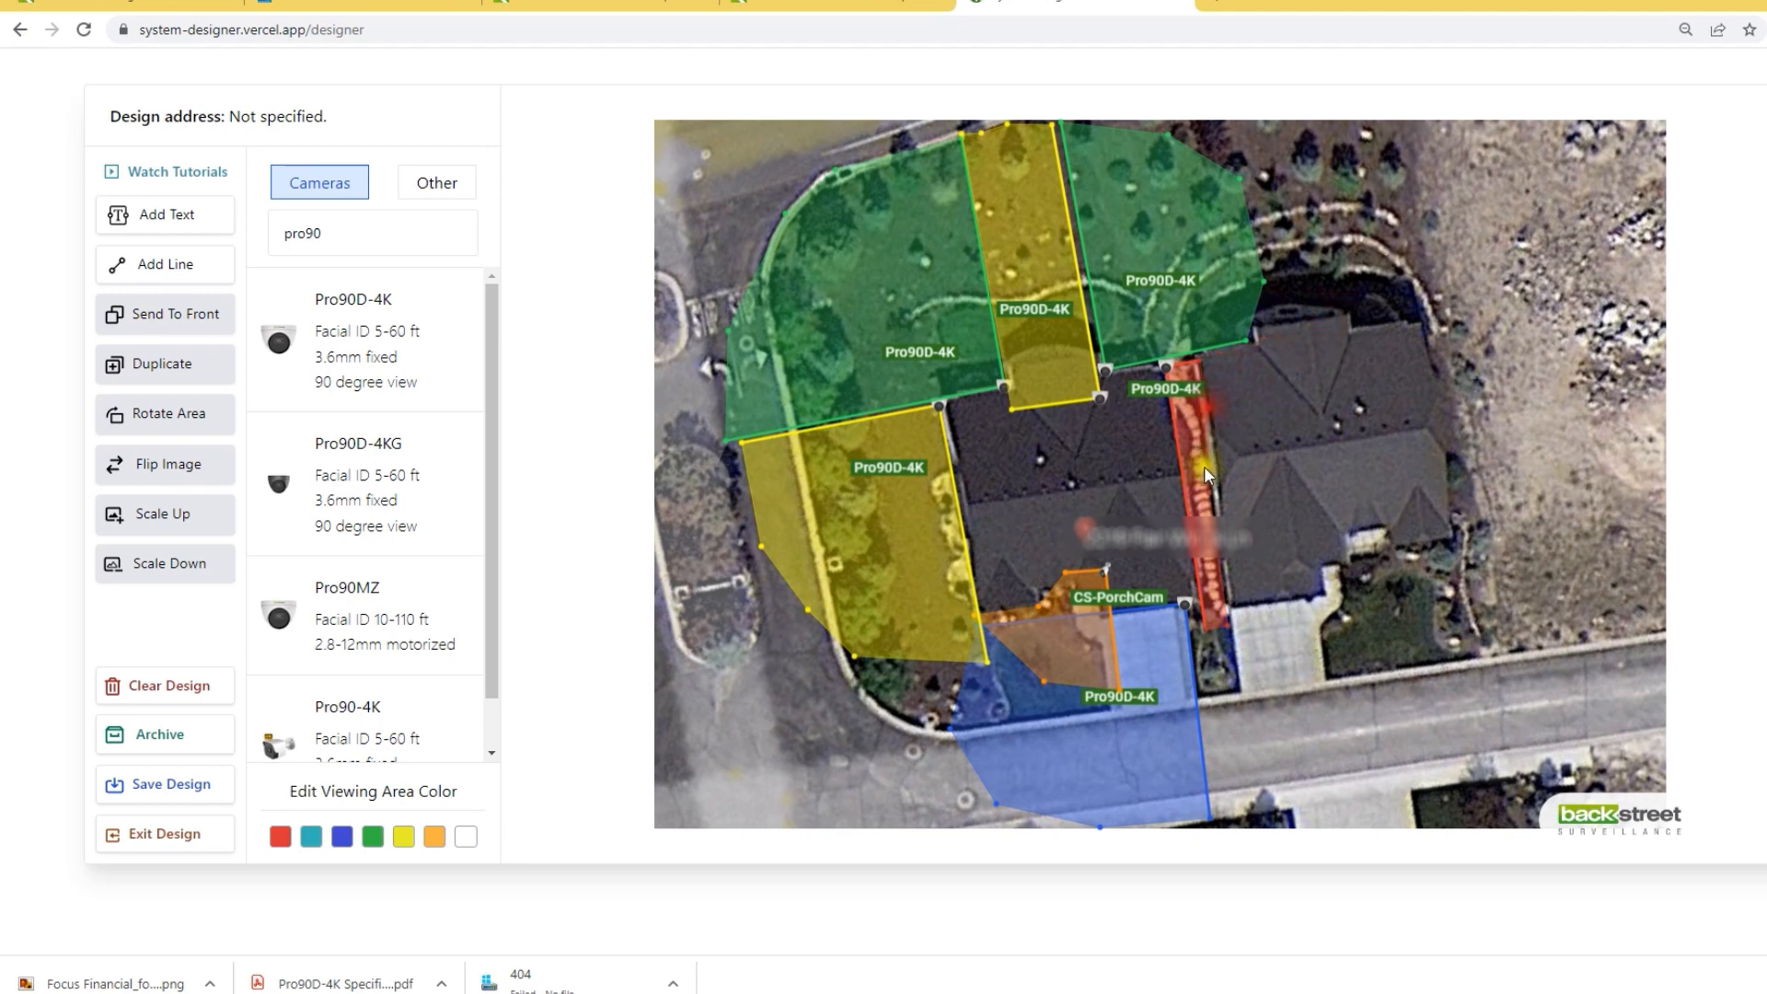
{"action": "left_click_drag", "start_coordinate": [1211, 498], "coordinate": [1223, 502]}
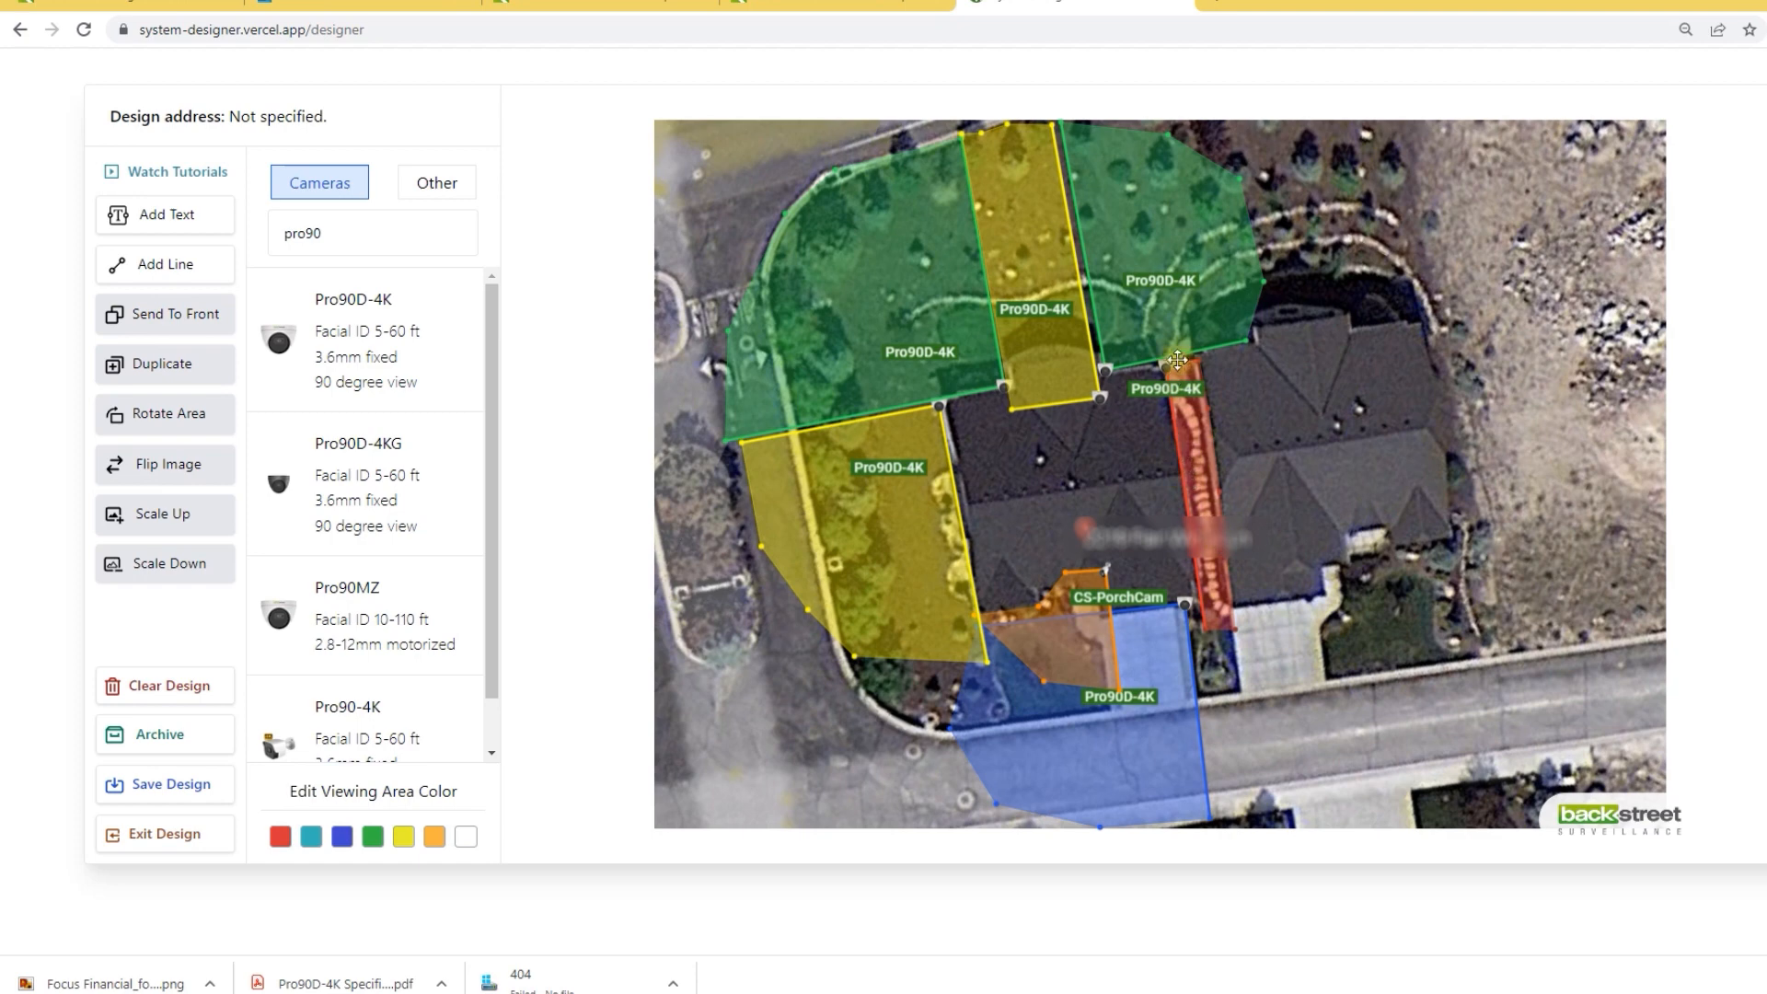
{"action": "left_click_drag", "start_coordinate": [1192, 394], "coordinate": [1251, 422]}
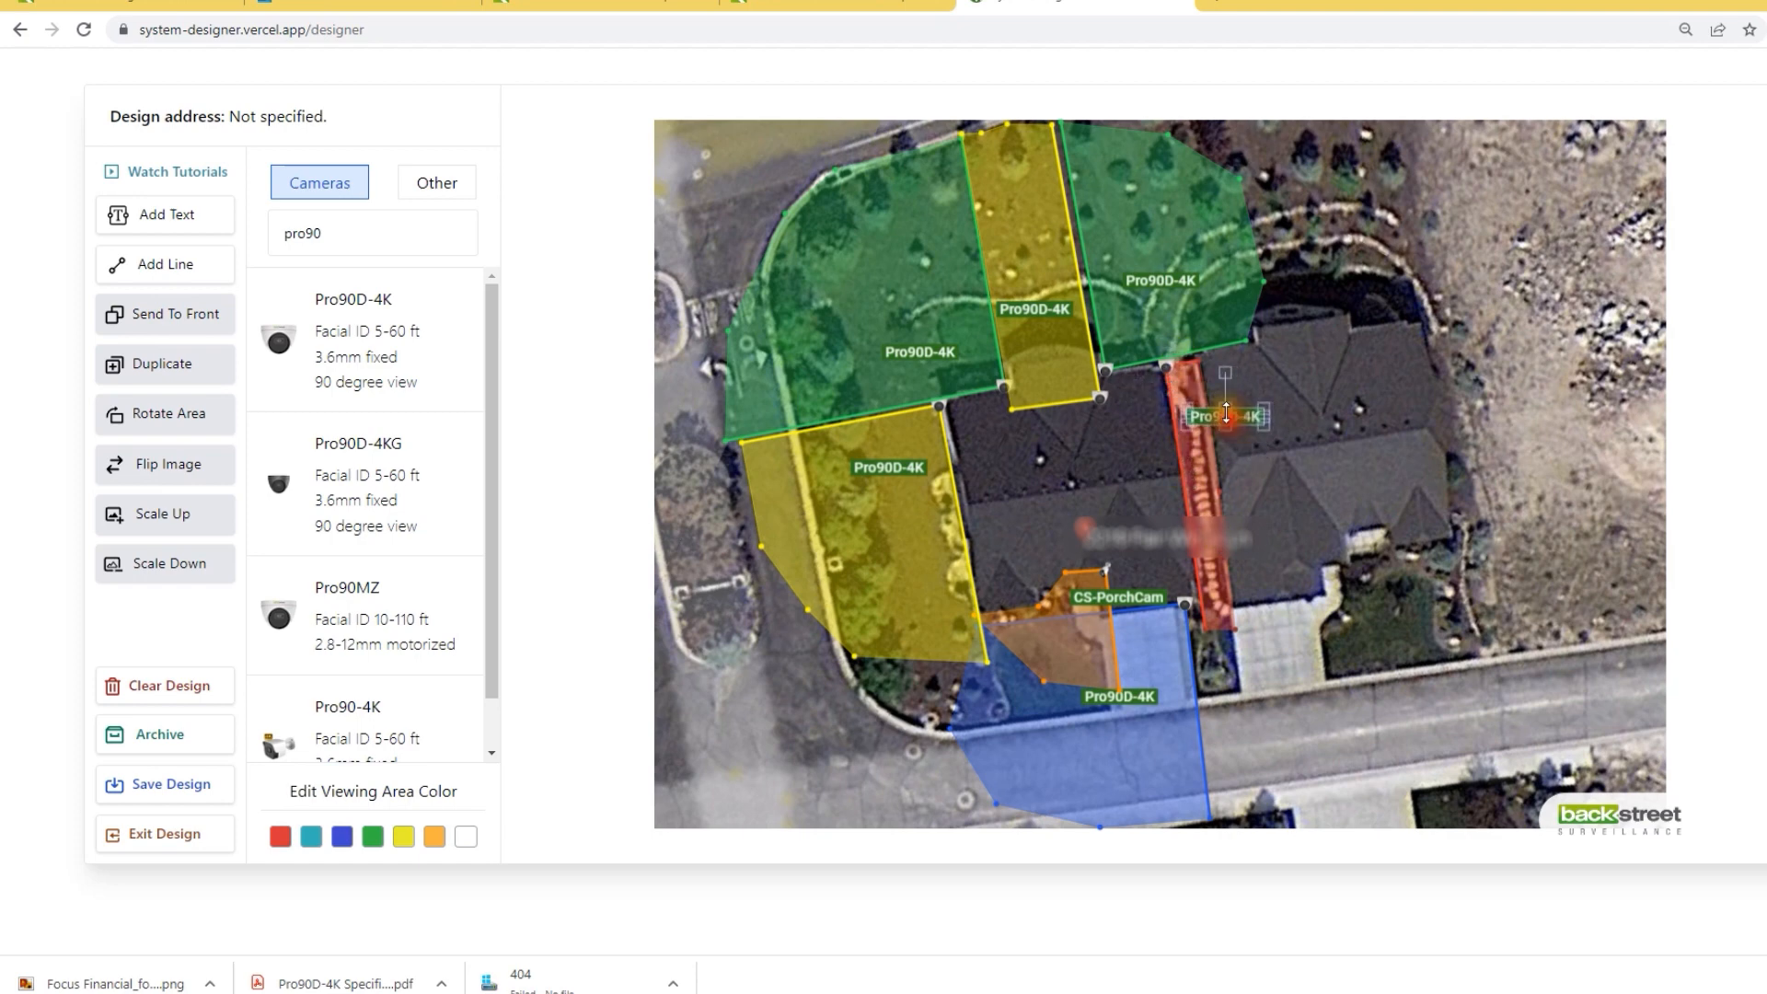
Step: Make the side camera's strip yellow and the front corner camera's blue area green
{"action": "left_click", "coordinate": [1180, 368]}
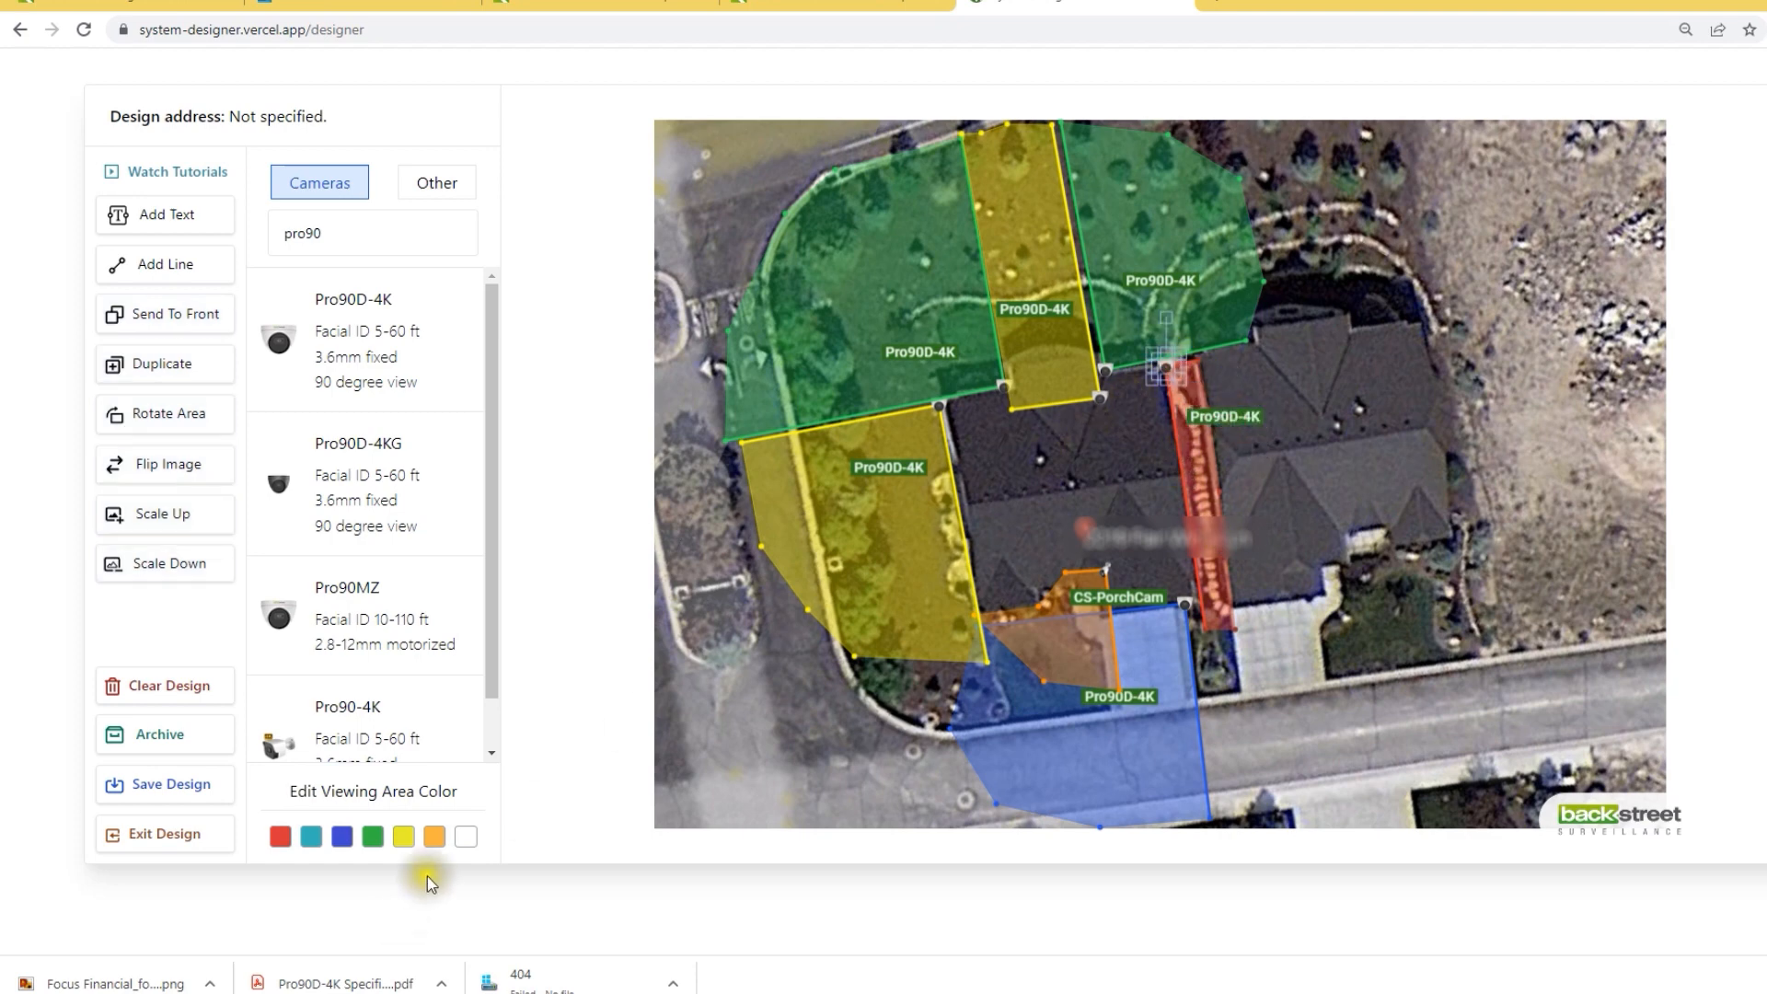
{"action": "left_click", "coordinate": [405, 838]}
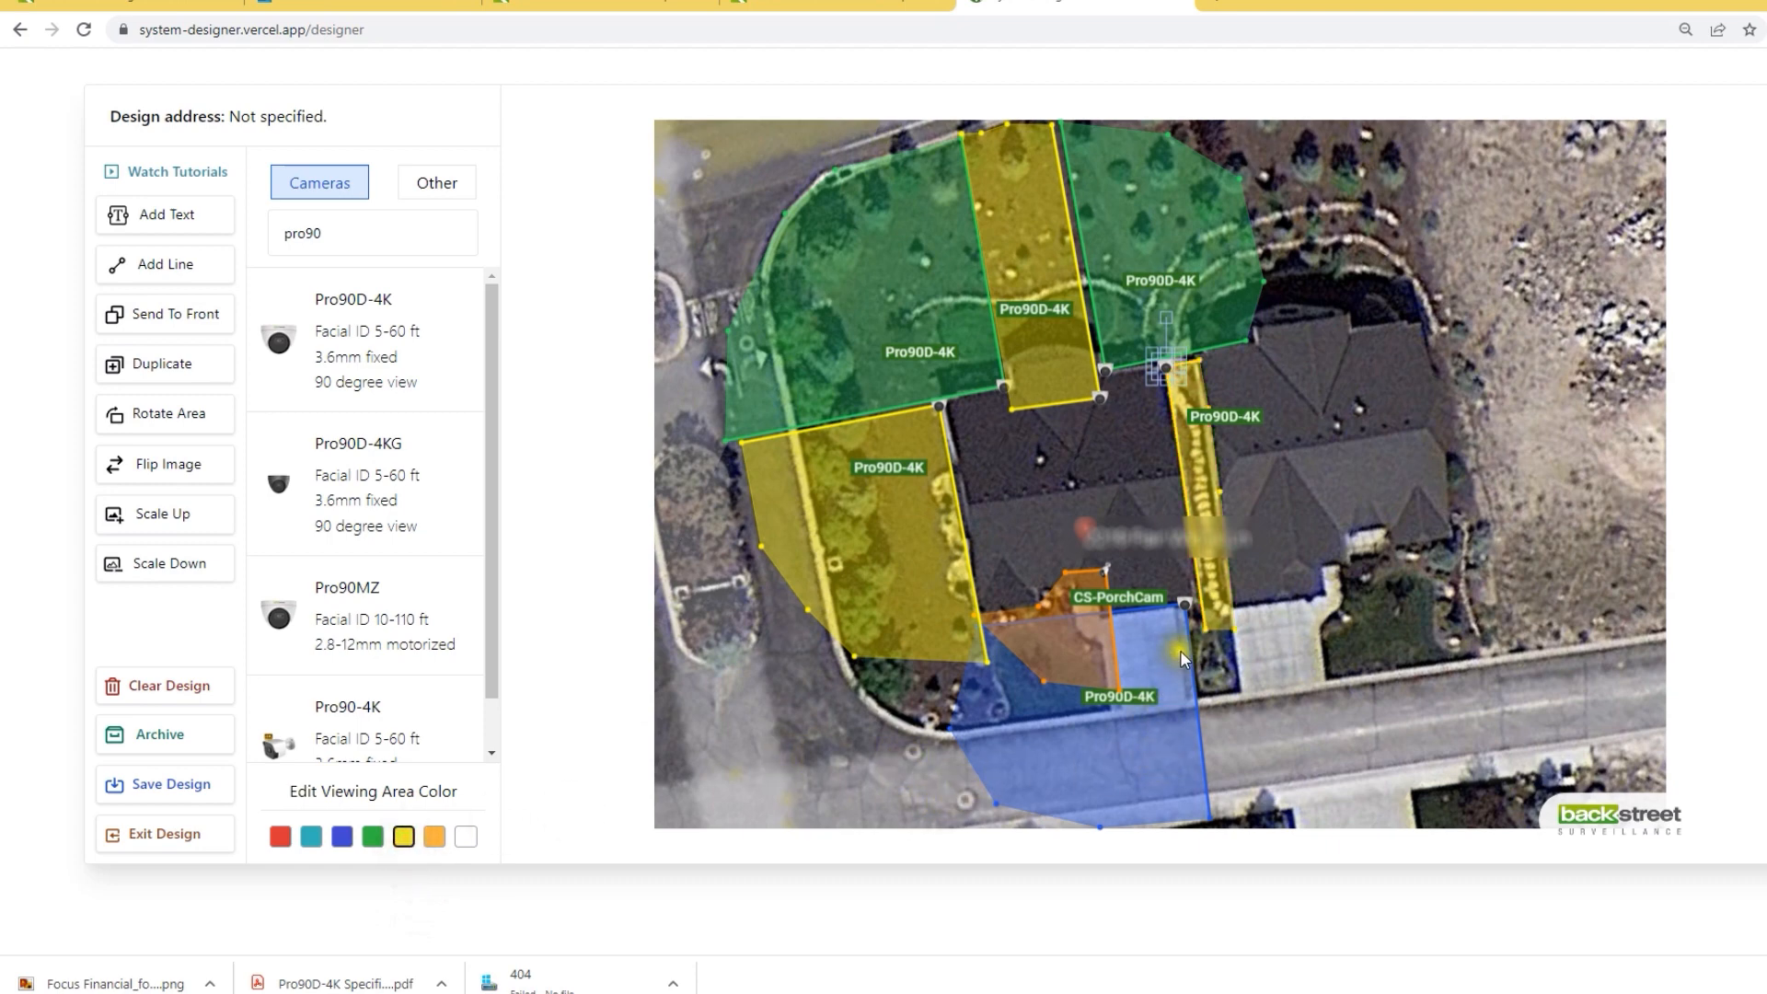
{"action": "left_click", "coordinate": [1189, 605]}
{"action": "left_click", "coordinate": [373, 837]}
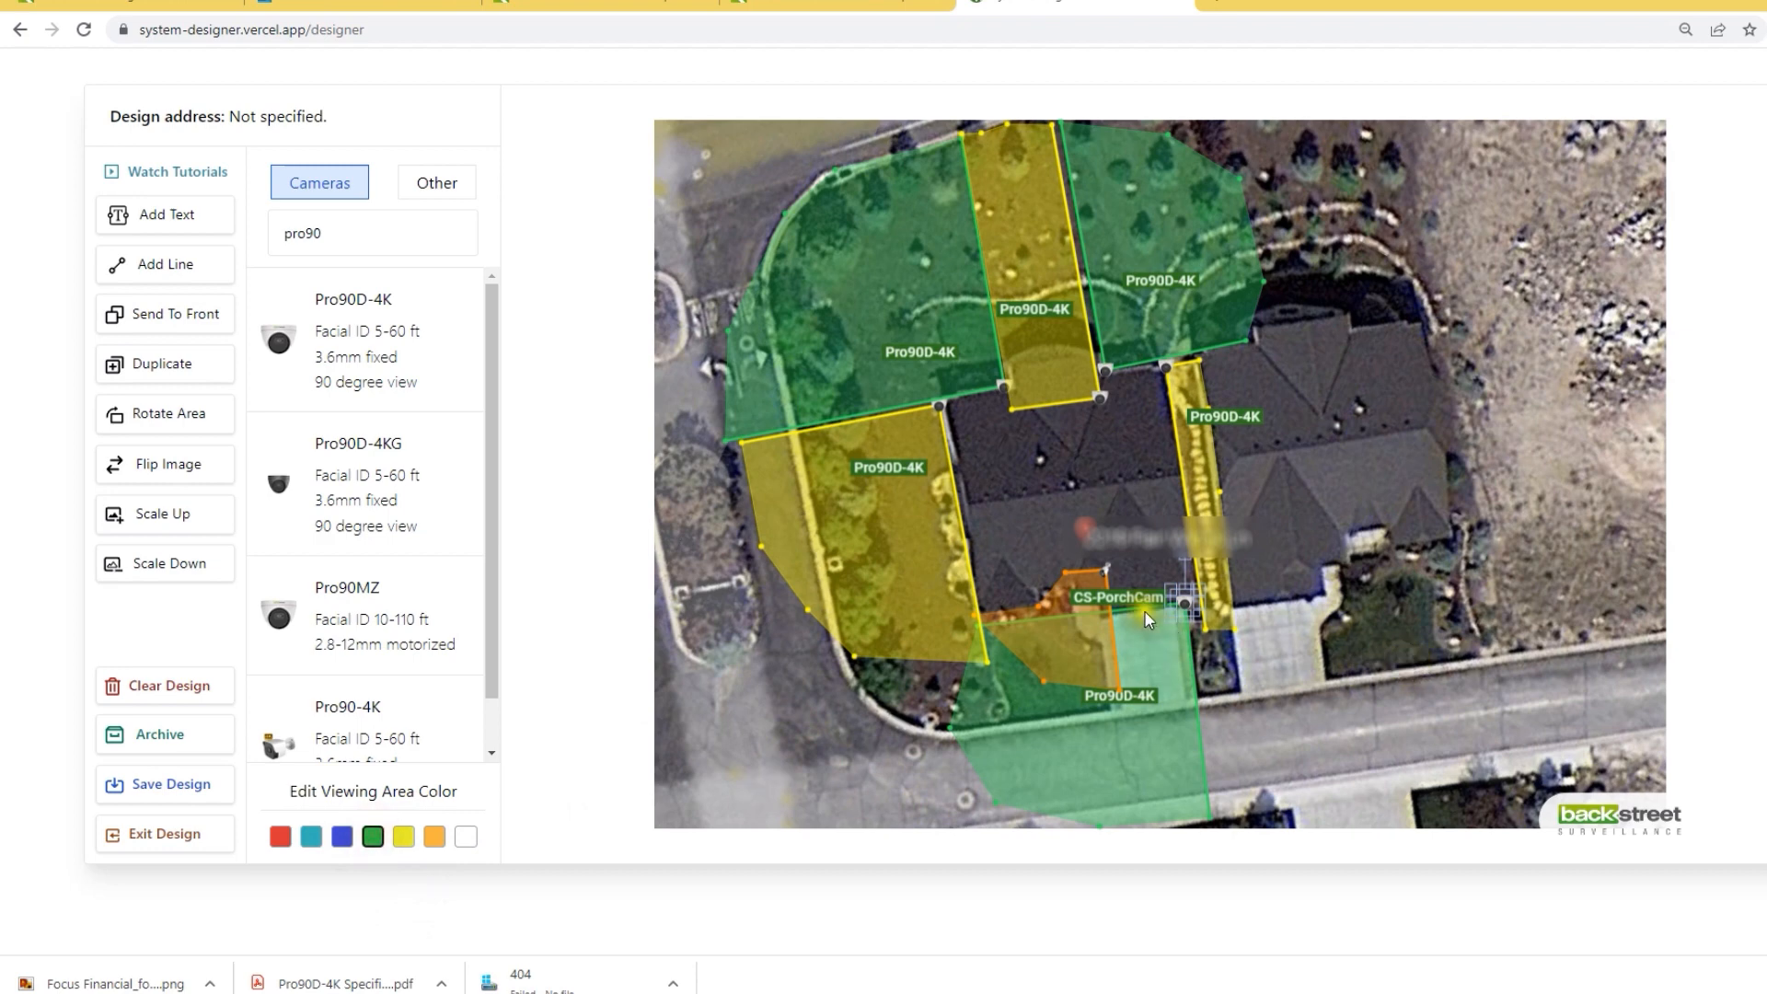
Step: Send the CS-PorchCam area to the front and move its label to the left
{"action": "left_click", "coordinate": [1105, 572]}
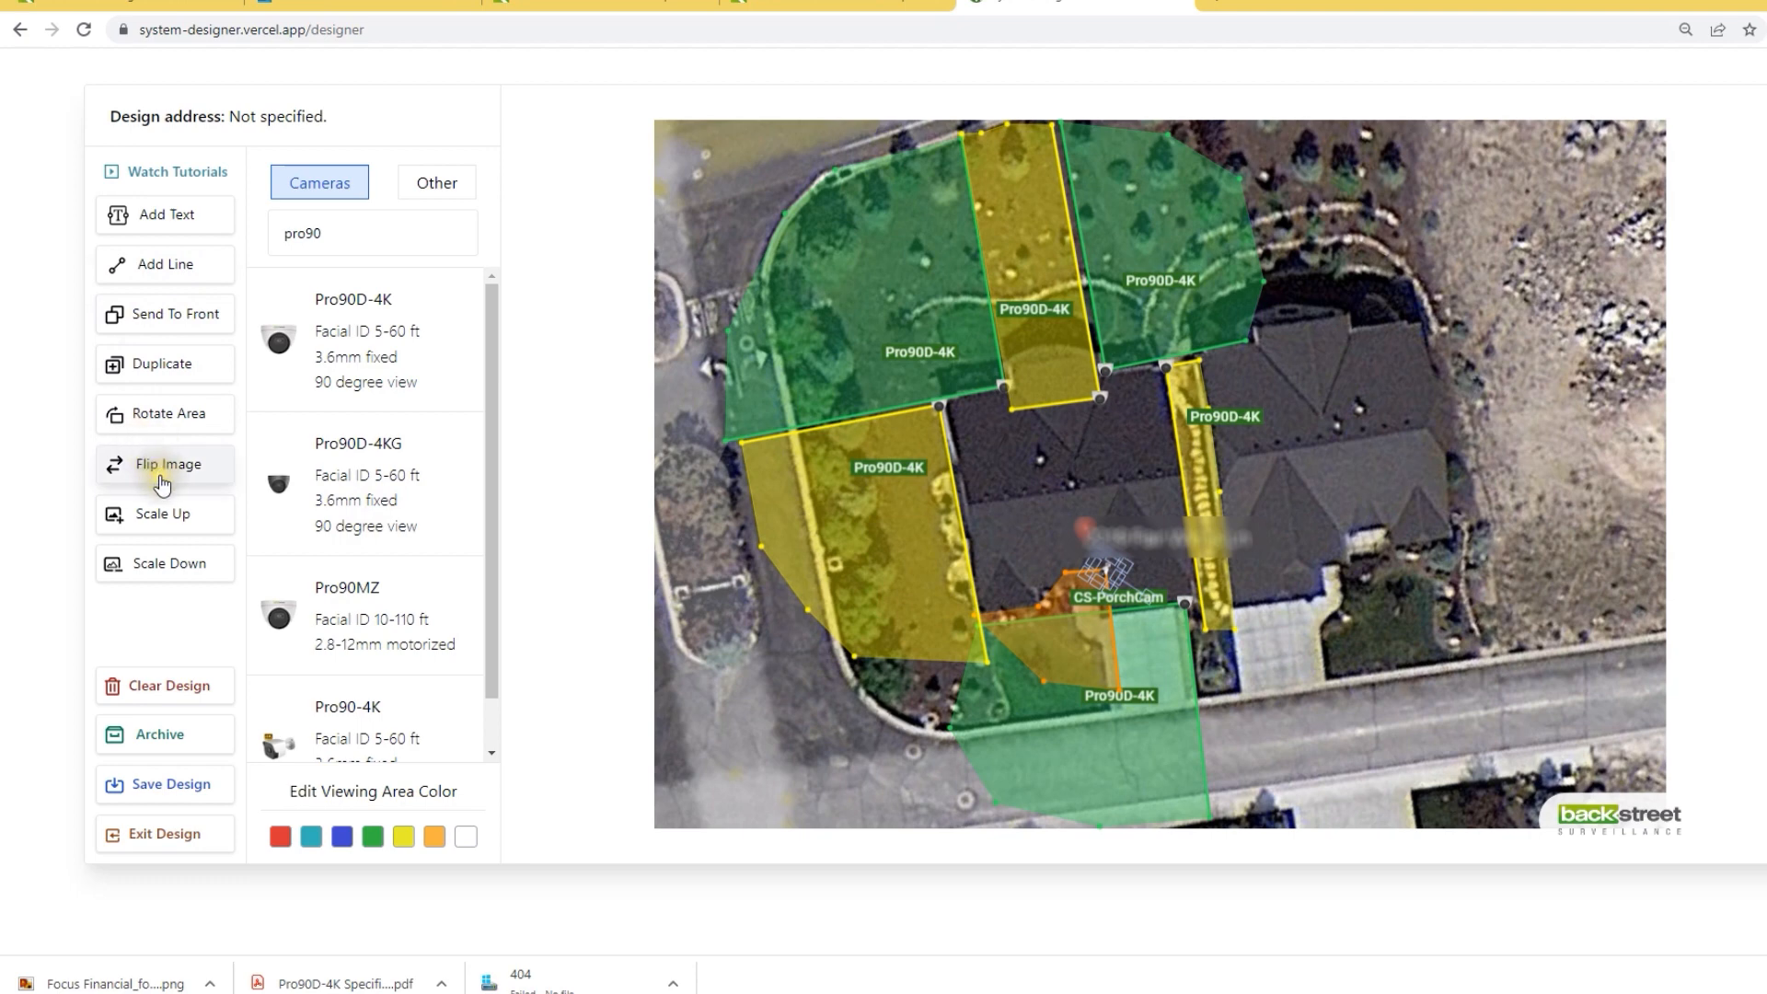
{"action": "left_click", "coordinate": [178, 318]}
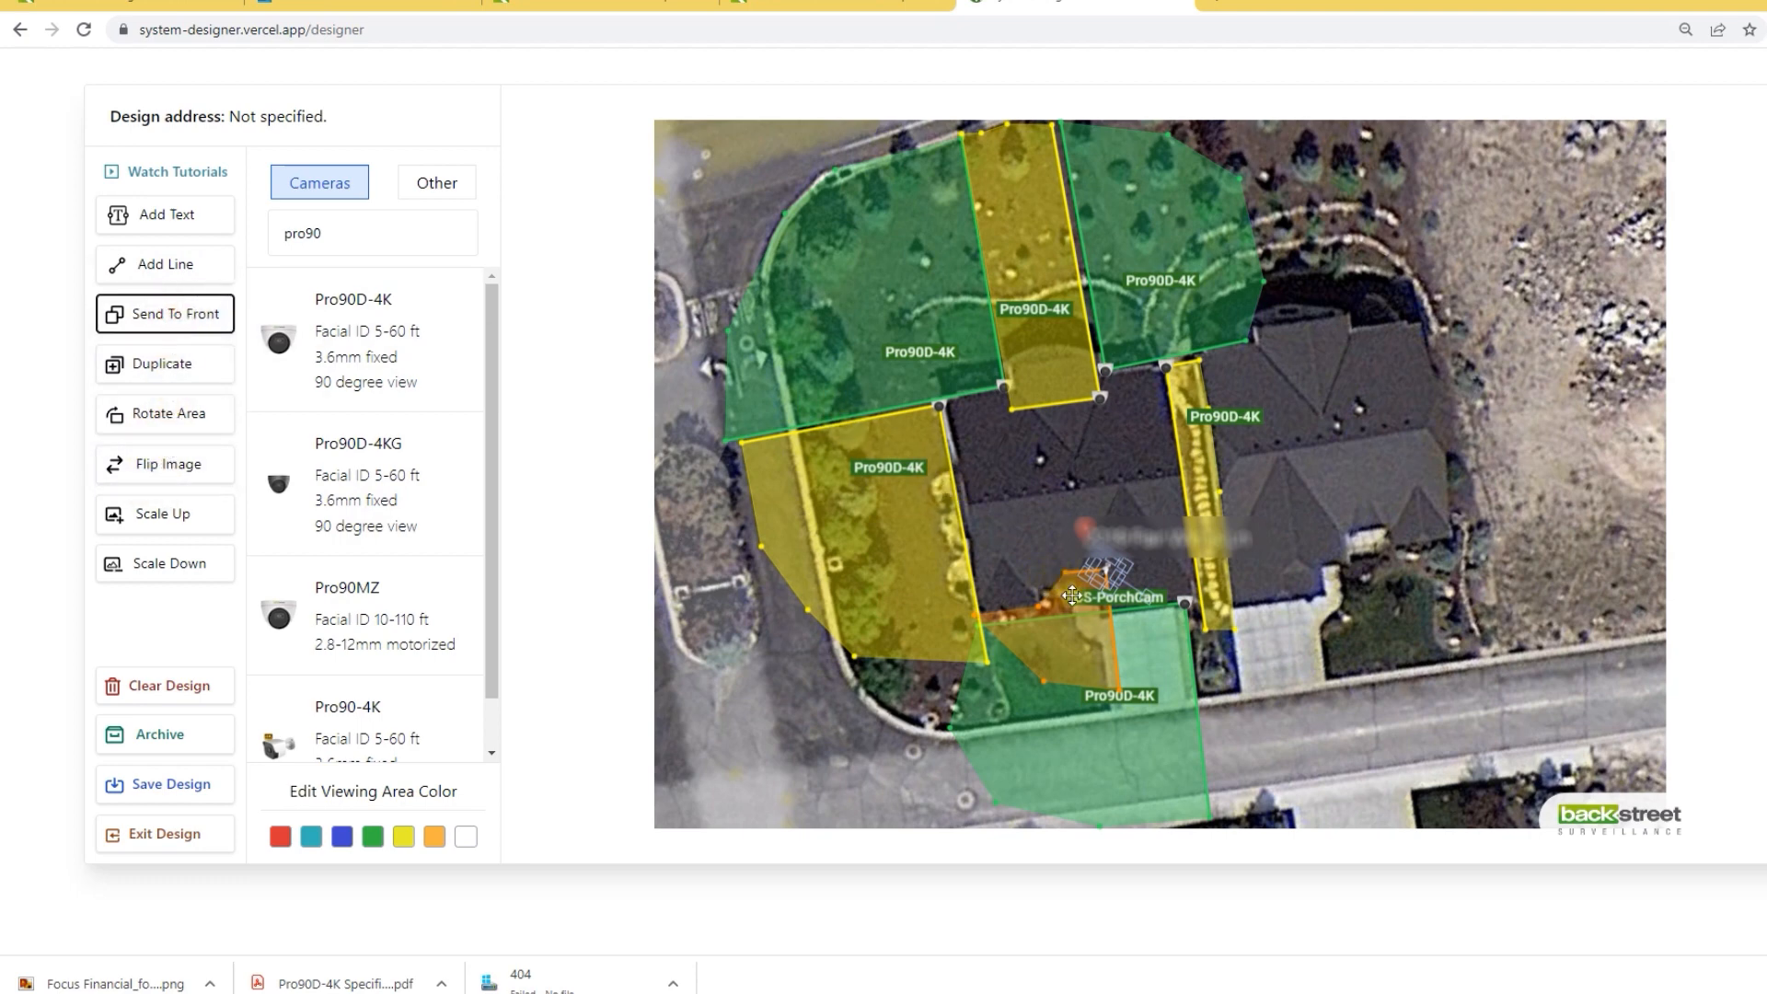
{"action": "left_click_drag", "start_coordinate": [1130, 596], "coordinate": [1055, 599]}
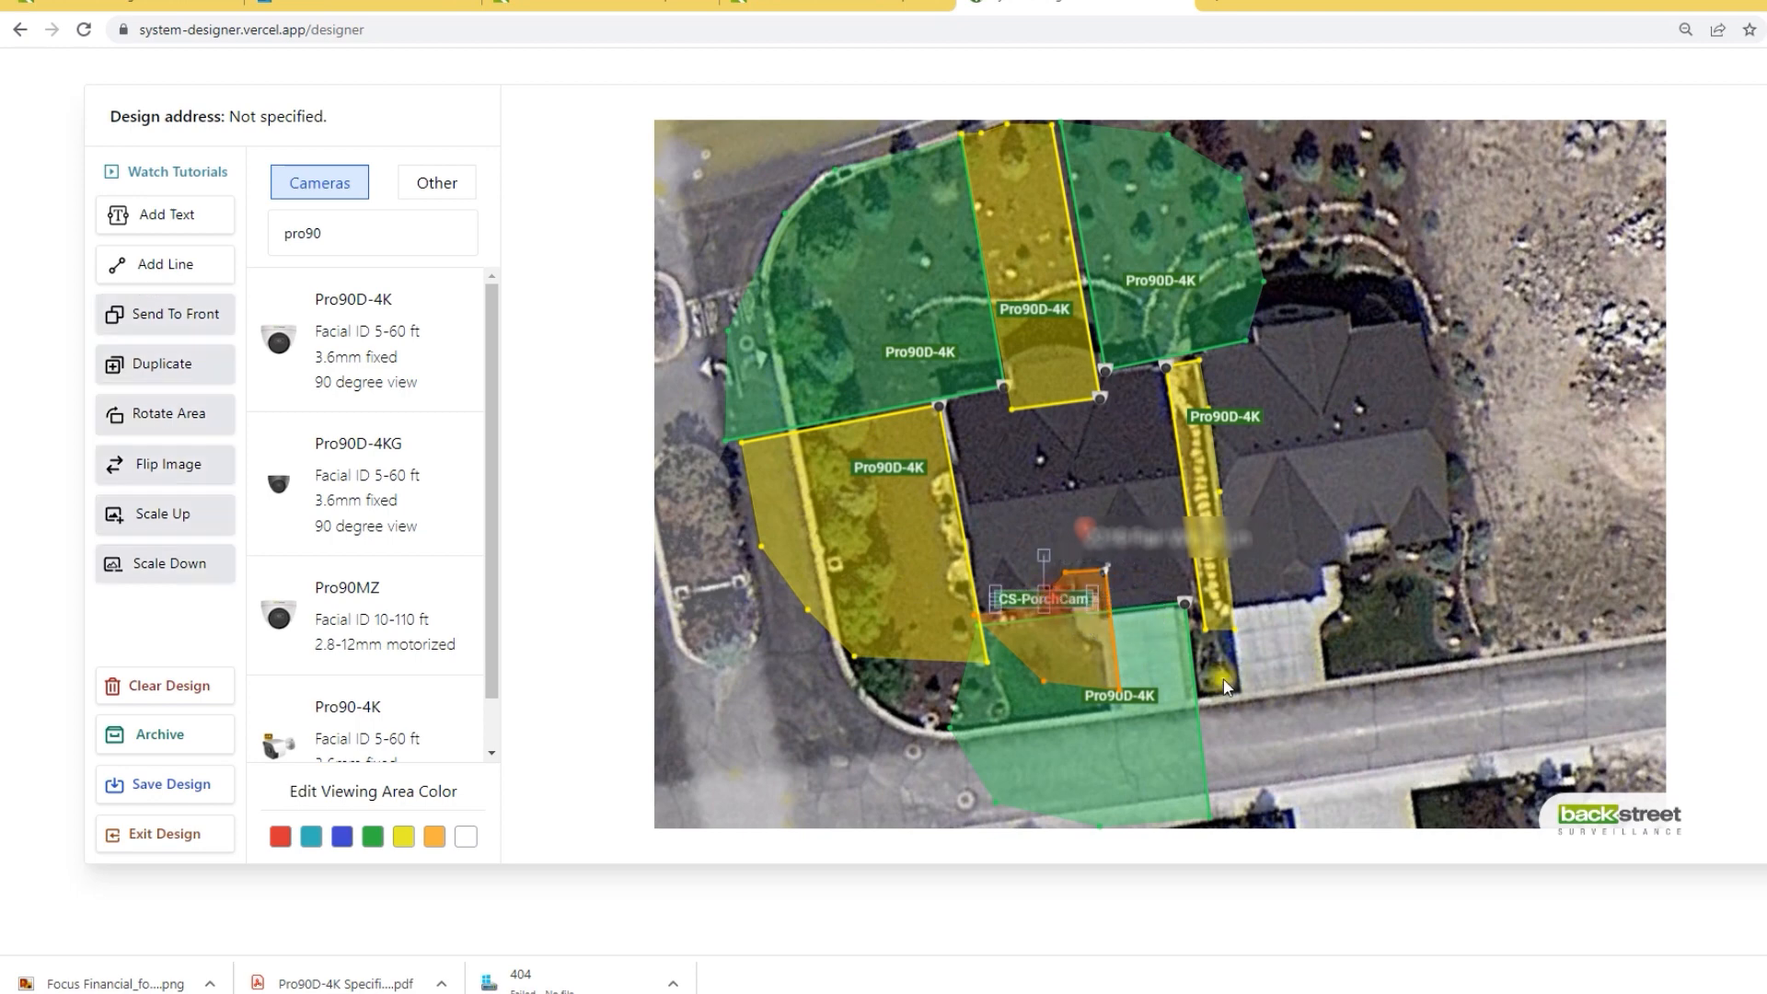
Step: Place an NVR video recorder on the left house's roof beside CS-PorchCam
{"action": "left_click", "coordinate": [413, 193]}
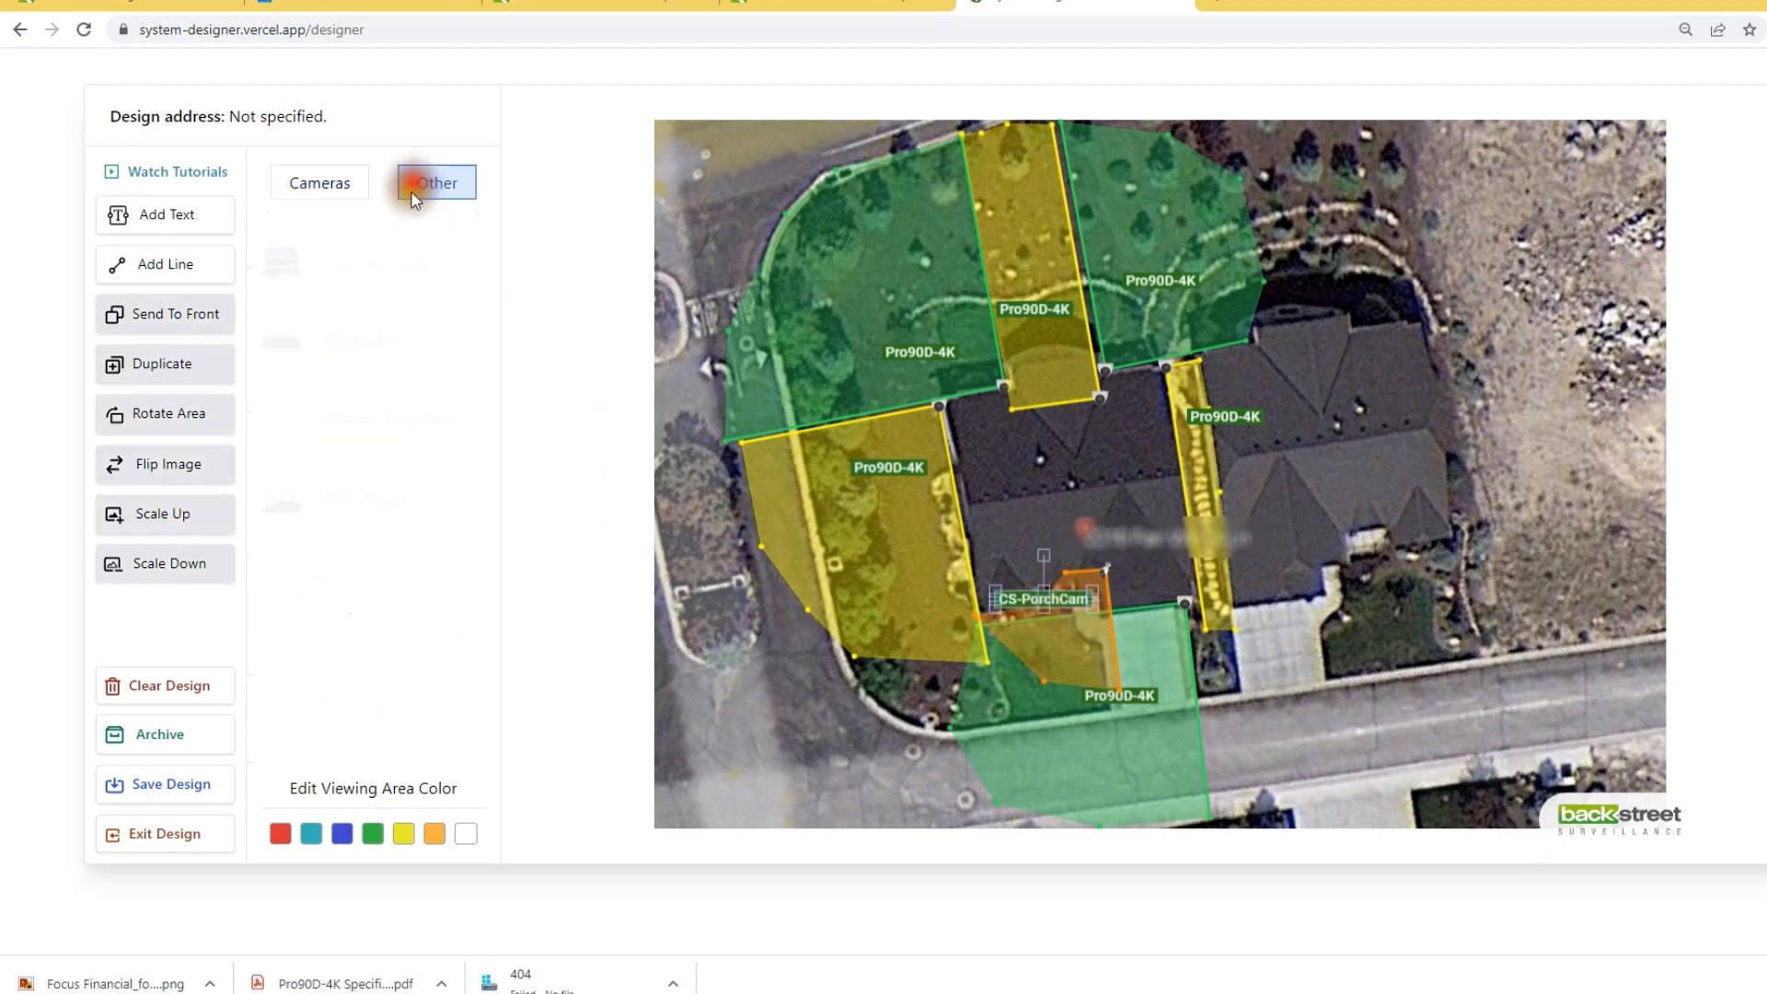
{"action": "left_click", "coordinate": [342, 266]}
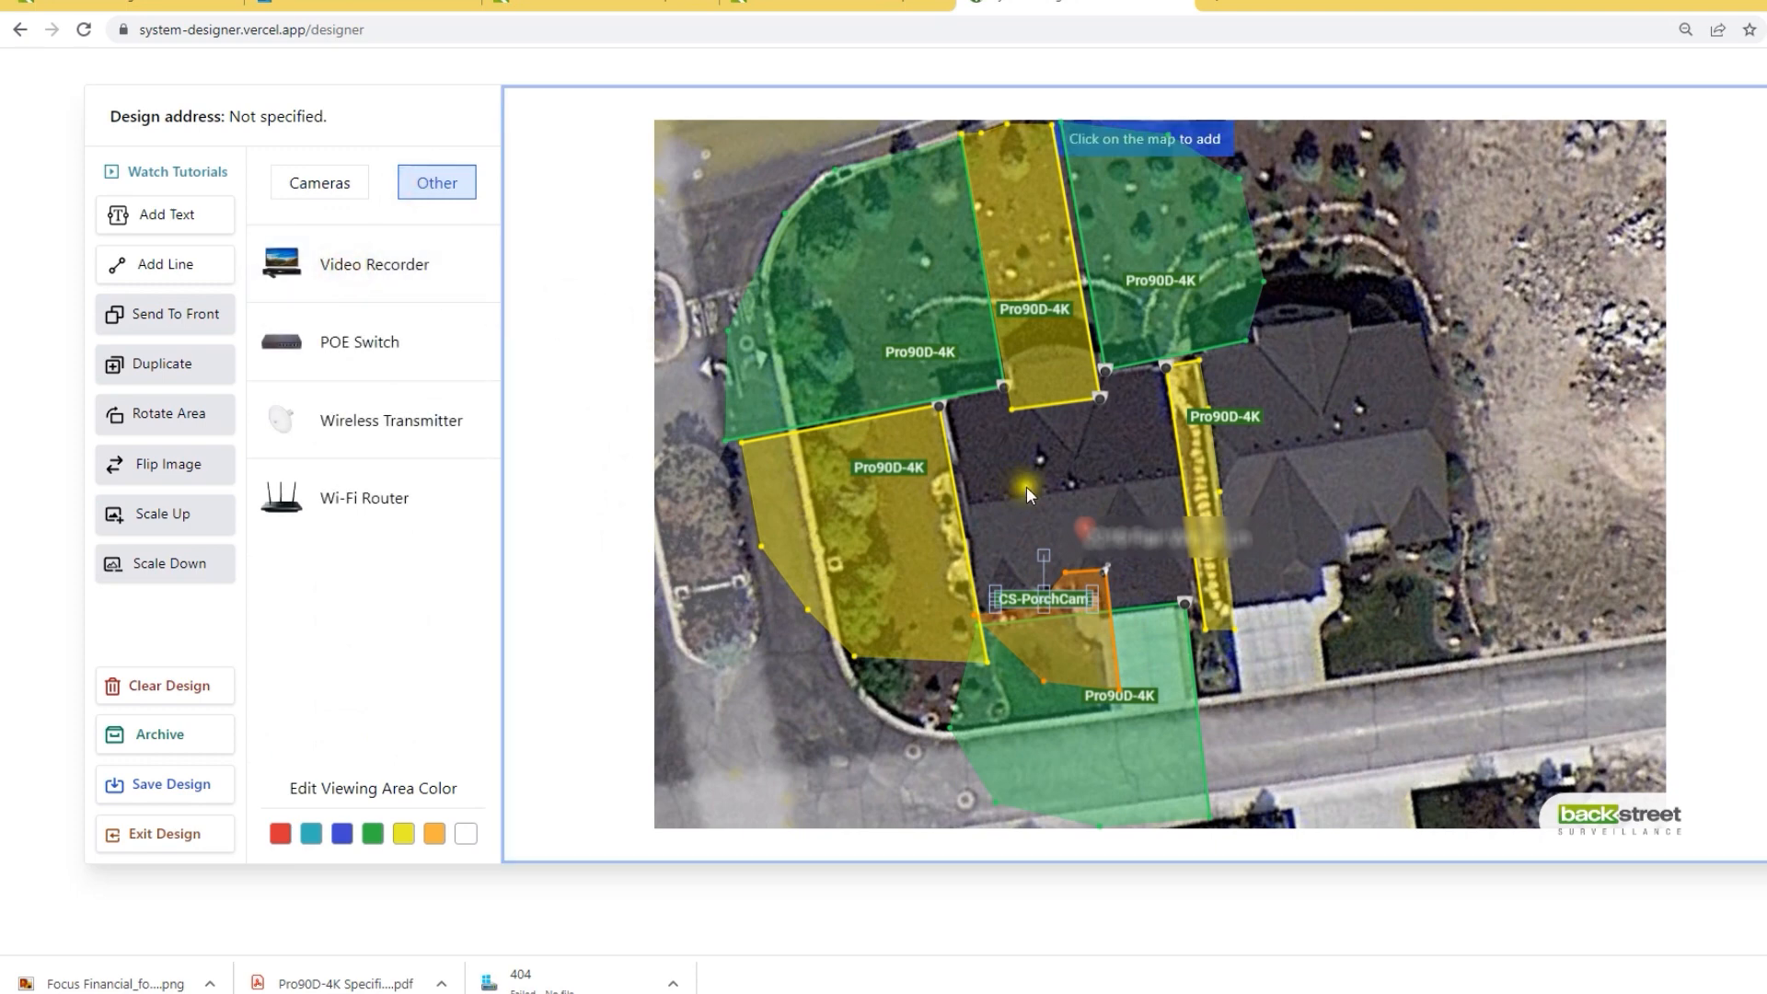
{"action": "left_click", "coordinate": [1110, 512]}
{"action": "left_click_drag", "start_coordinate": [1109, 512], "coordinate": [1140, 565]}
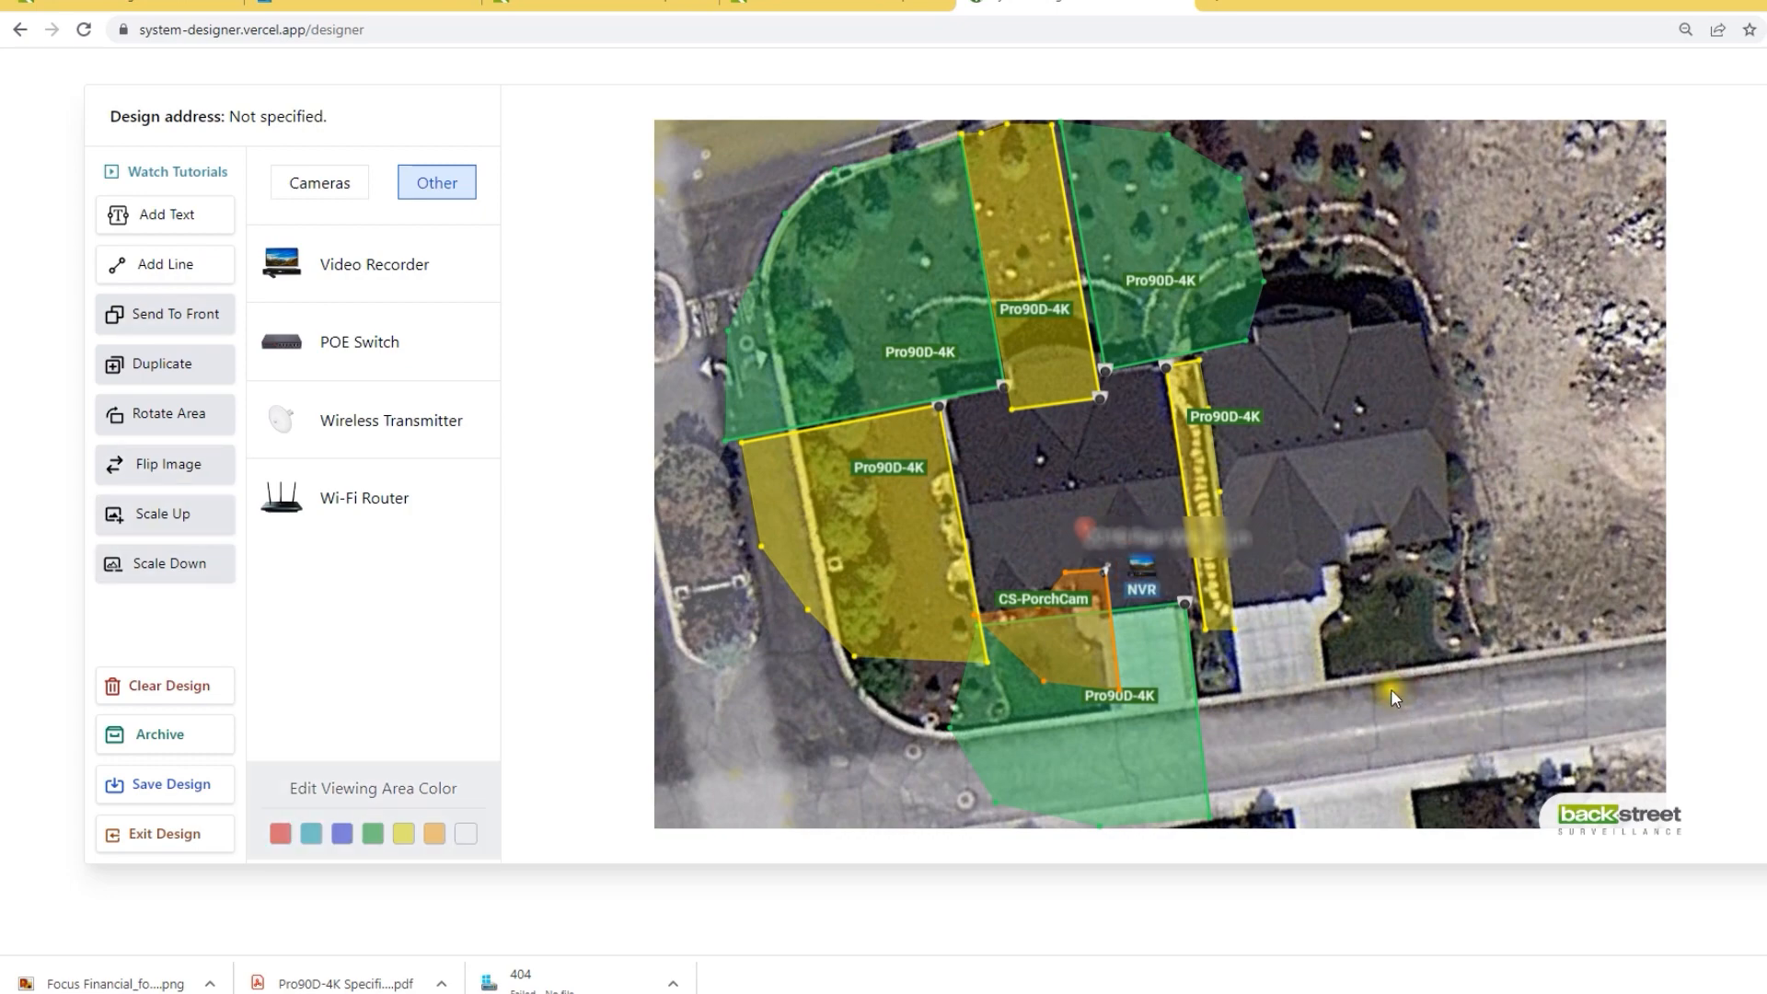
{"action": "left_click", "coordinate": [173, 784]}
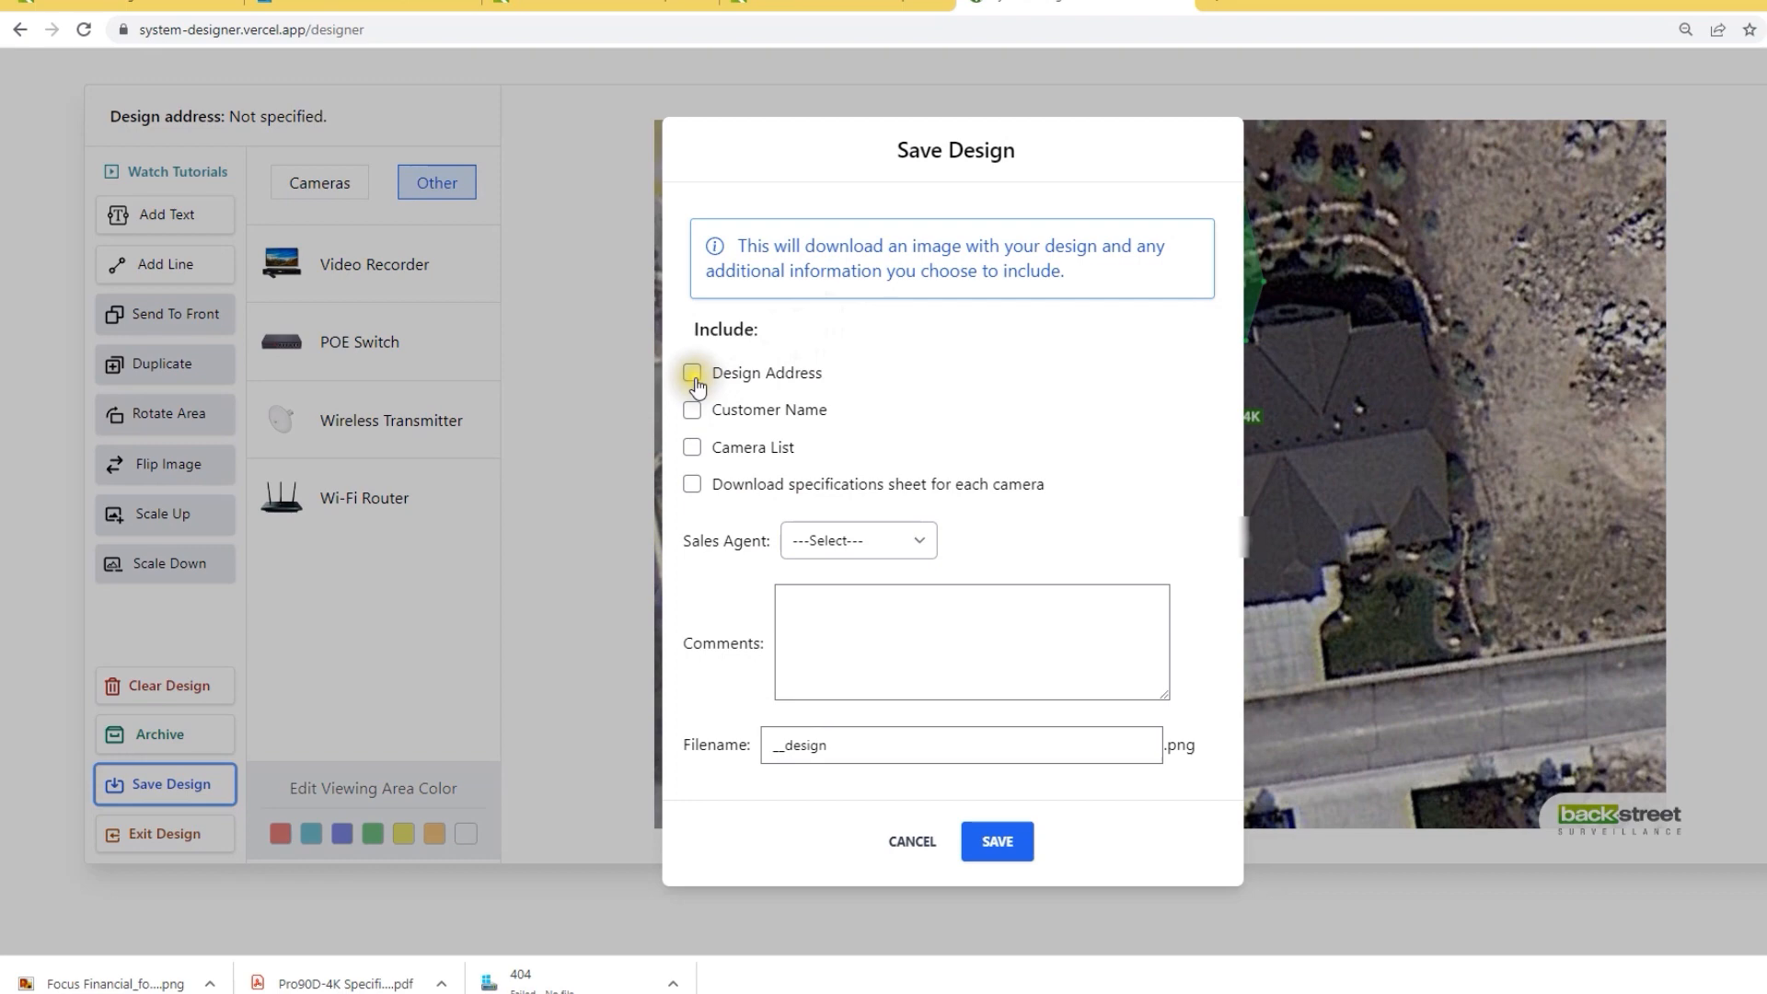
Step: Include the design address and customer name in the saved image, filling in both fields
{"action": "left_click", "coordinate": [692, 373]}
{"action": "left_click", "coordinate": [866, 372]}
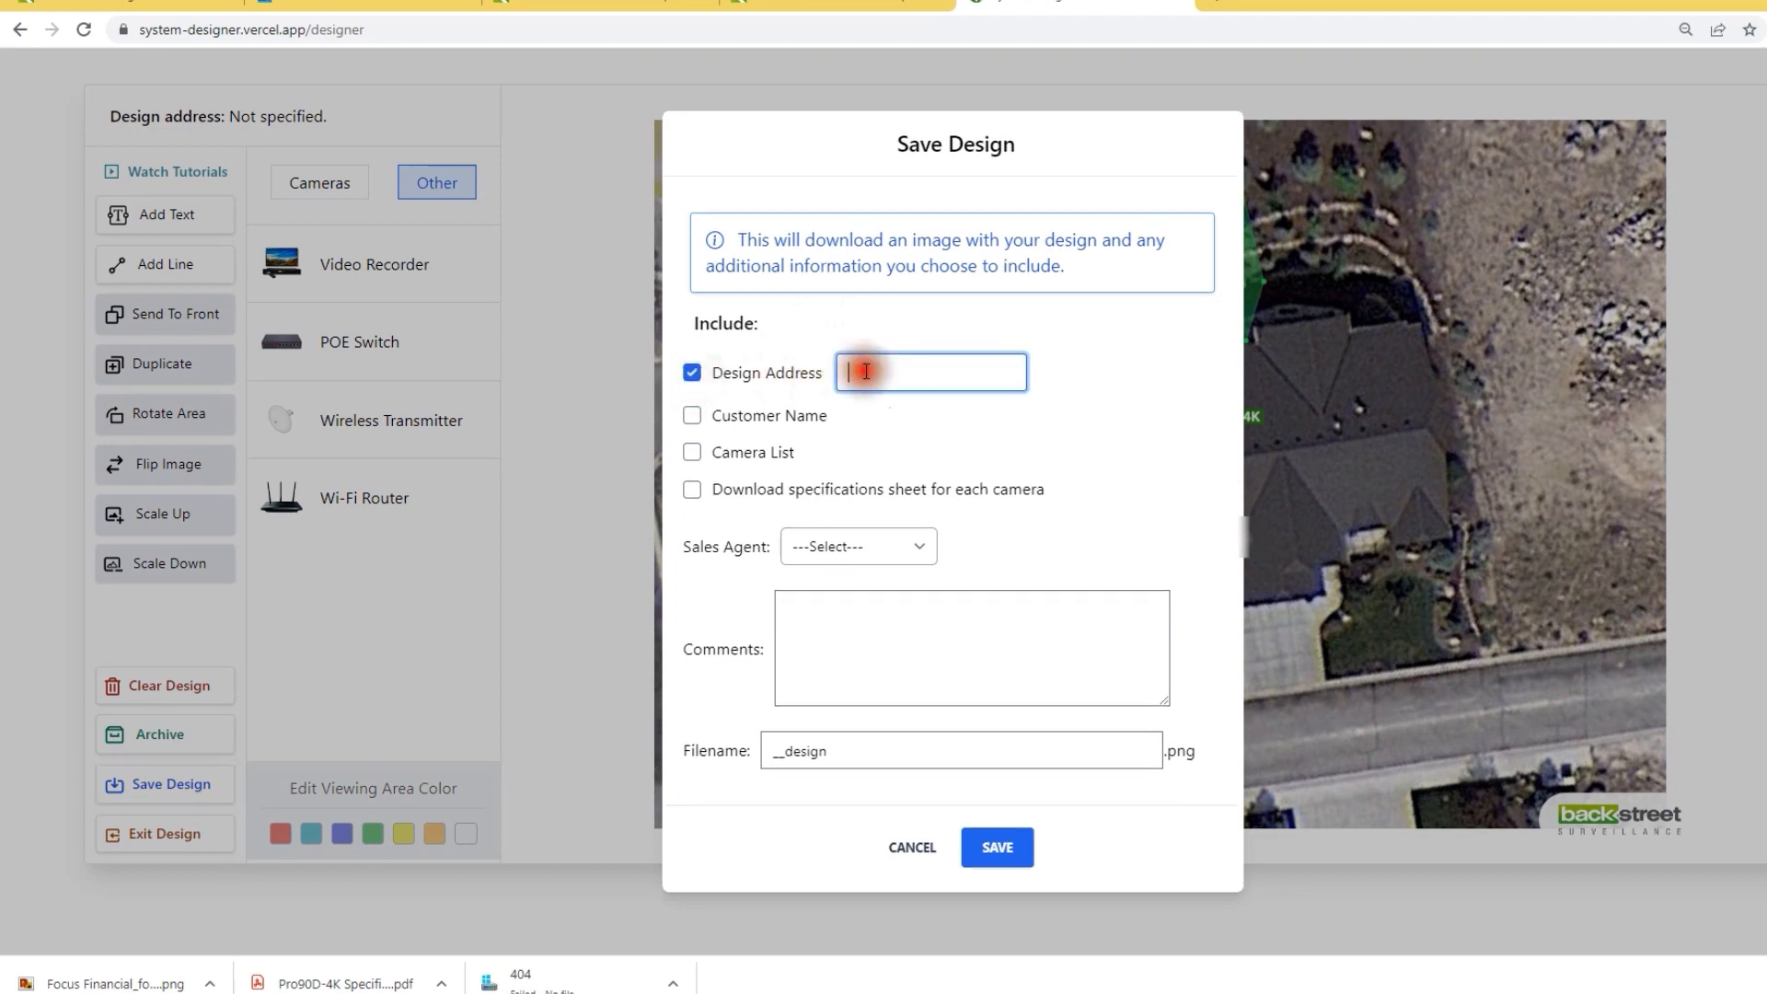
{"action": "type", "text": "123 east 456 west"}
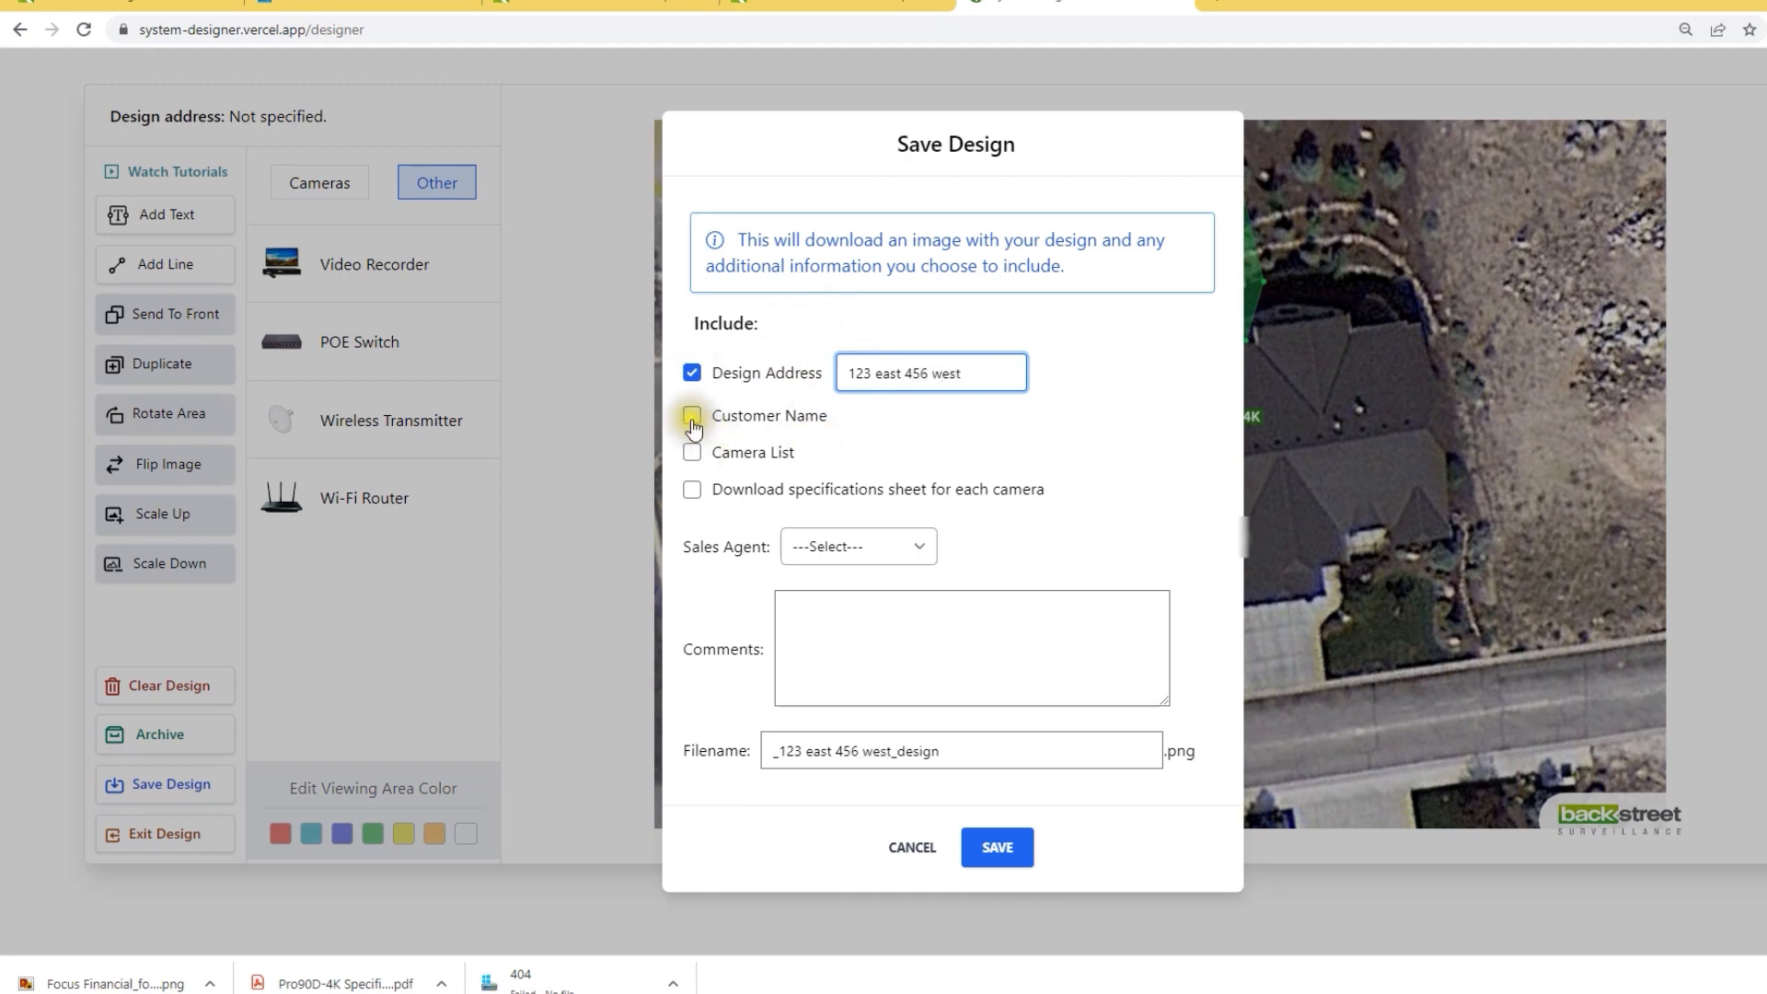
{"action": "left_click", "coordinate": [692, 416]}
{"action": "left_click", "coordinate": [861, 416]}
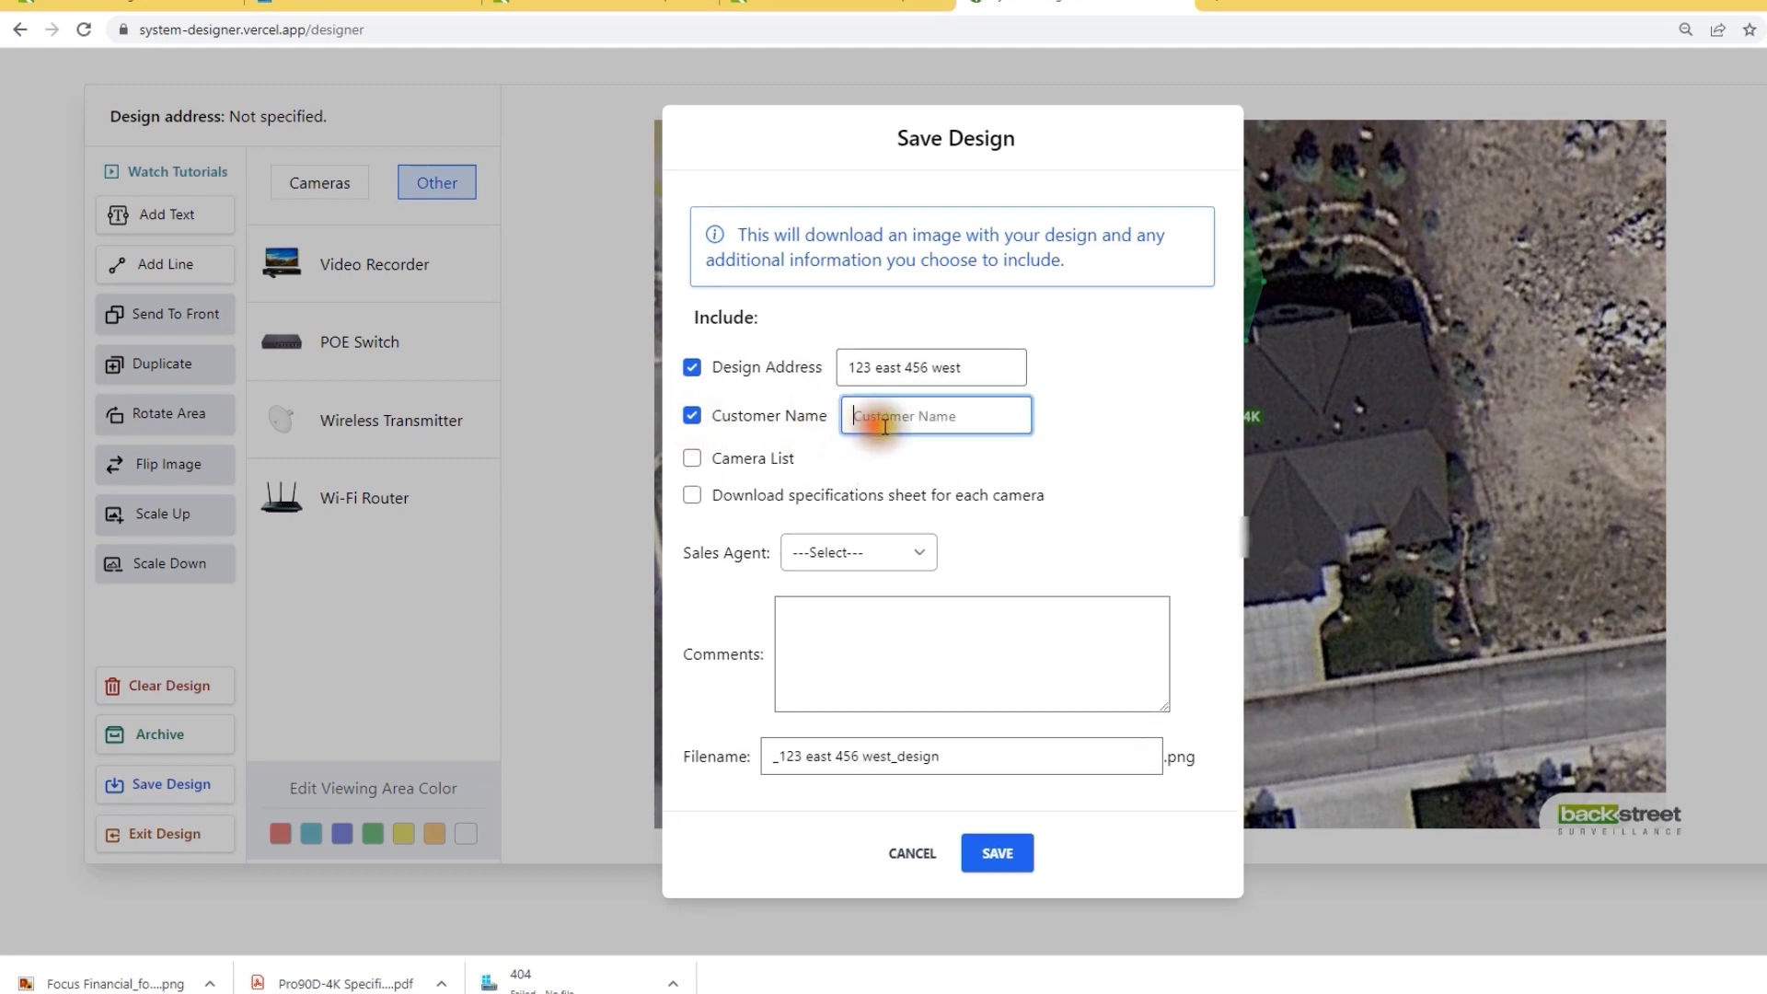
{"action": "type", "text": "Rental"}
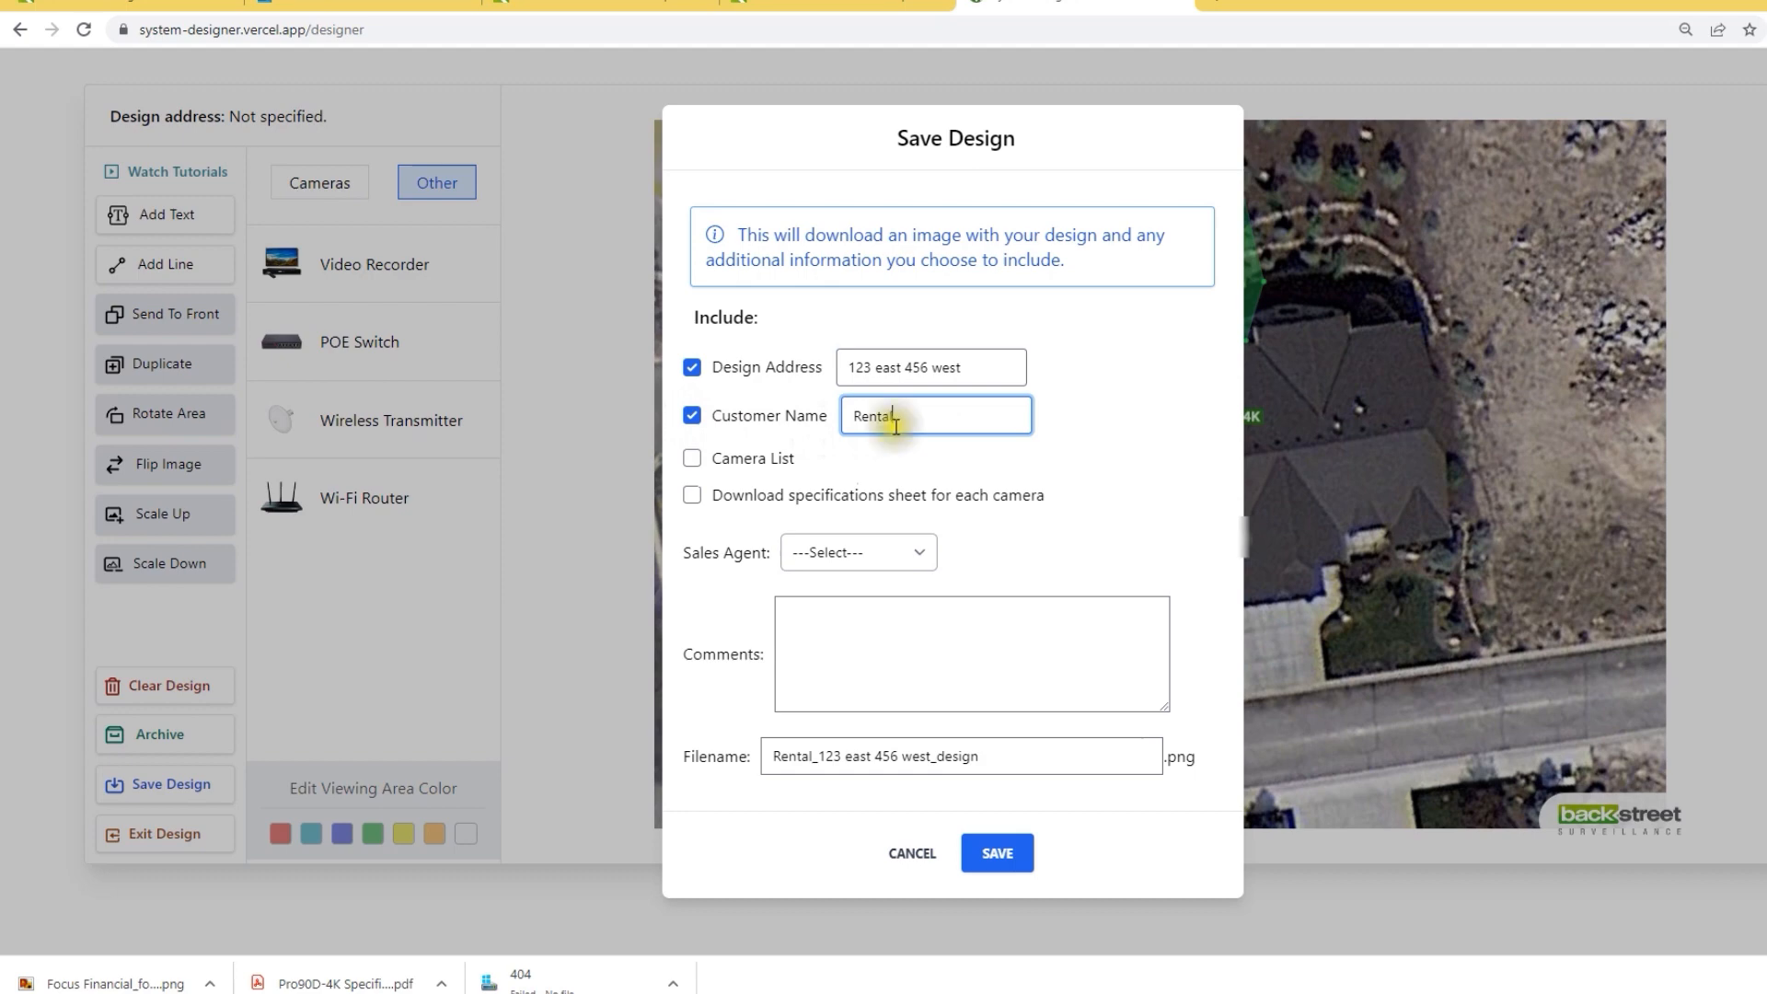
Step: Add the camera list and spec sheets, pick a sales agent, save, and open the downloaded image
{"action": "left_click", "coordinate": [691, 459]}
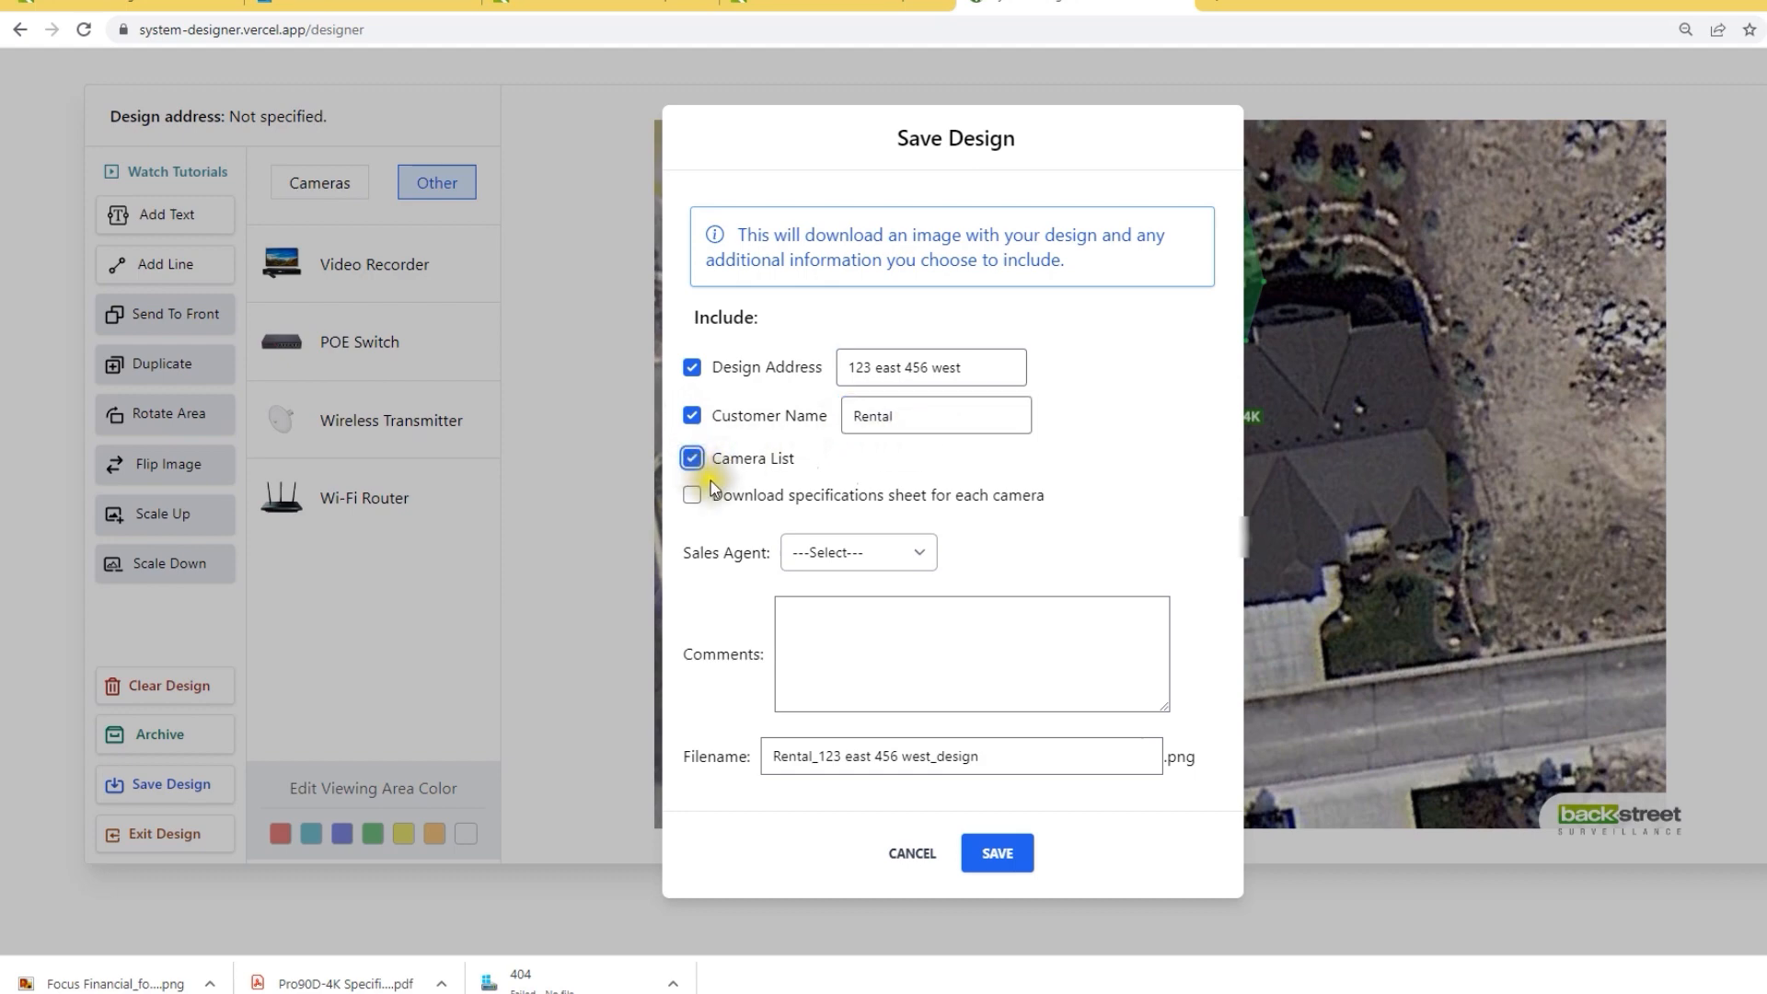
{"action": "left_click", "coordinate": [692, 495]}
{"action": "left_click", "coordinate": [912, 546]}
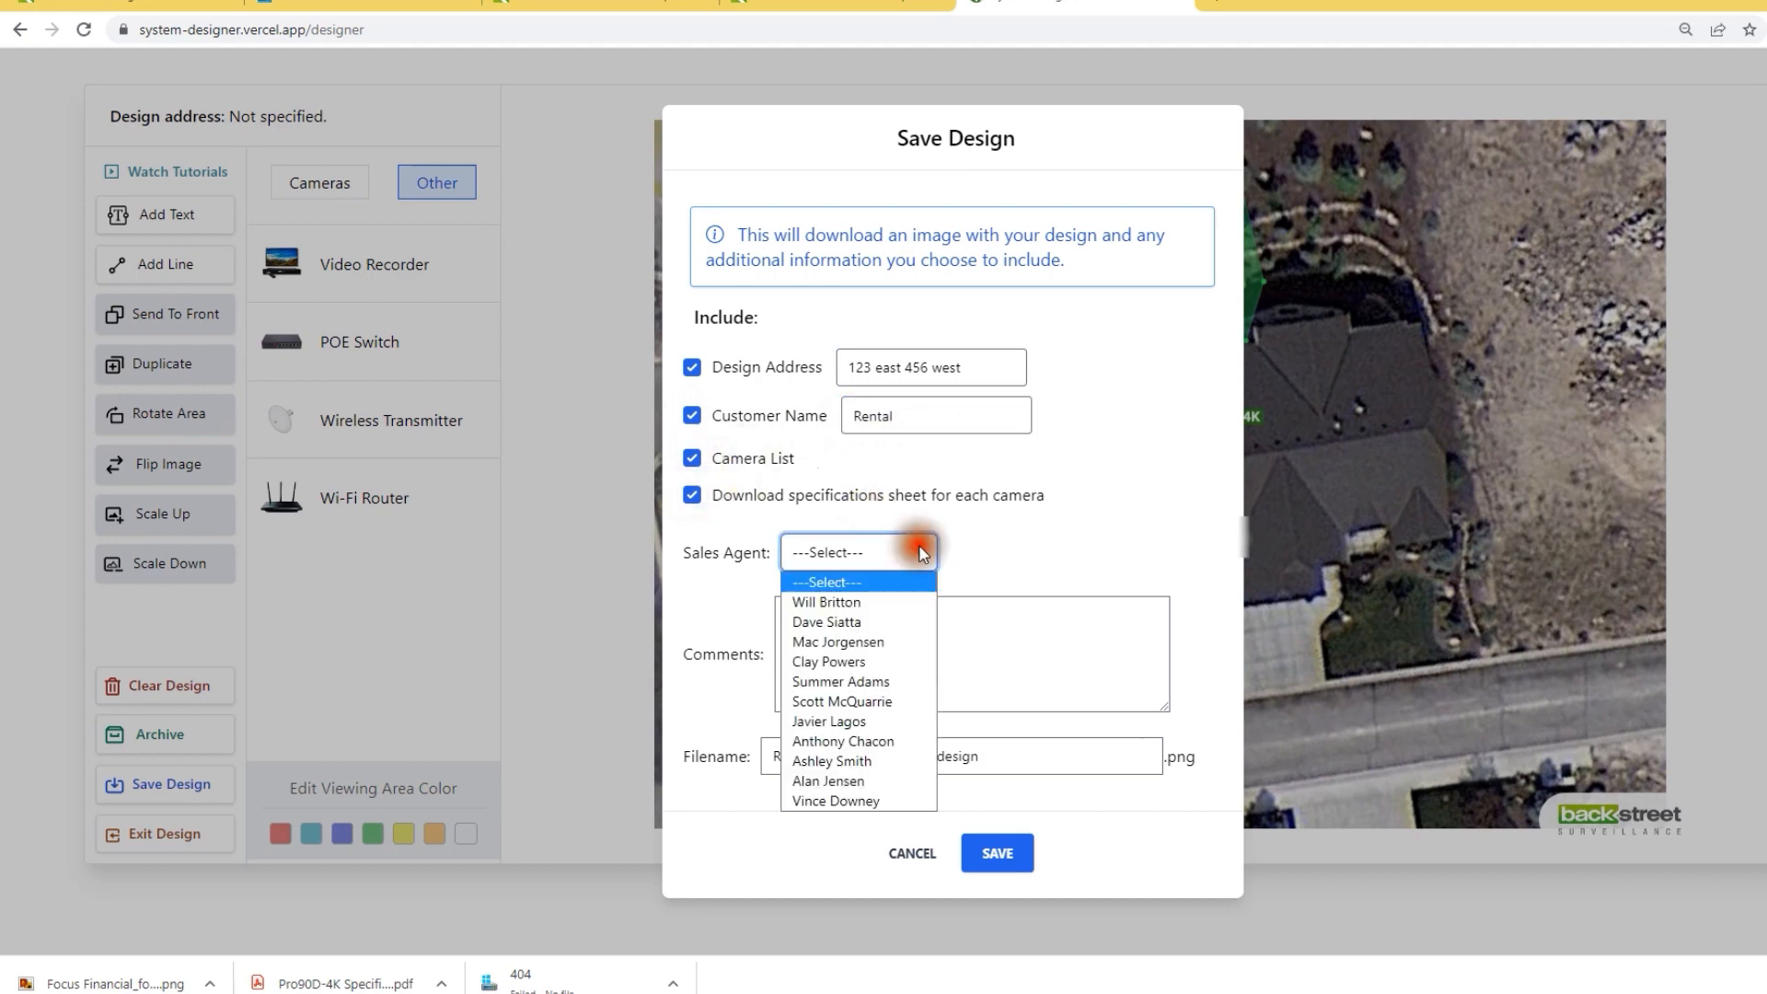
{"action": "left_click", "coordinate": [875, 642]}
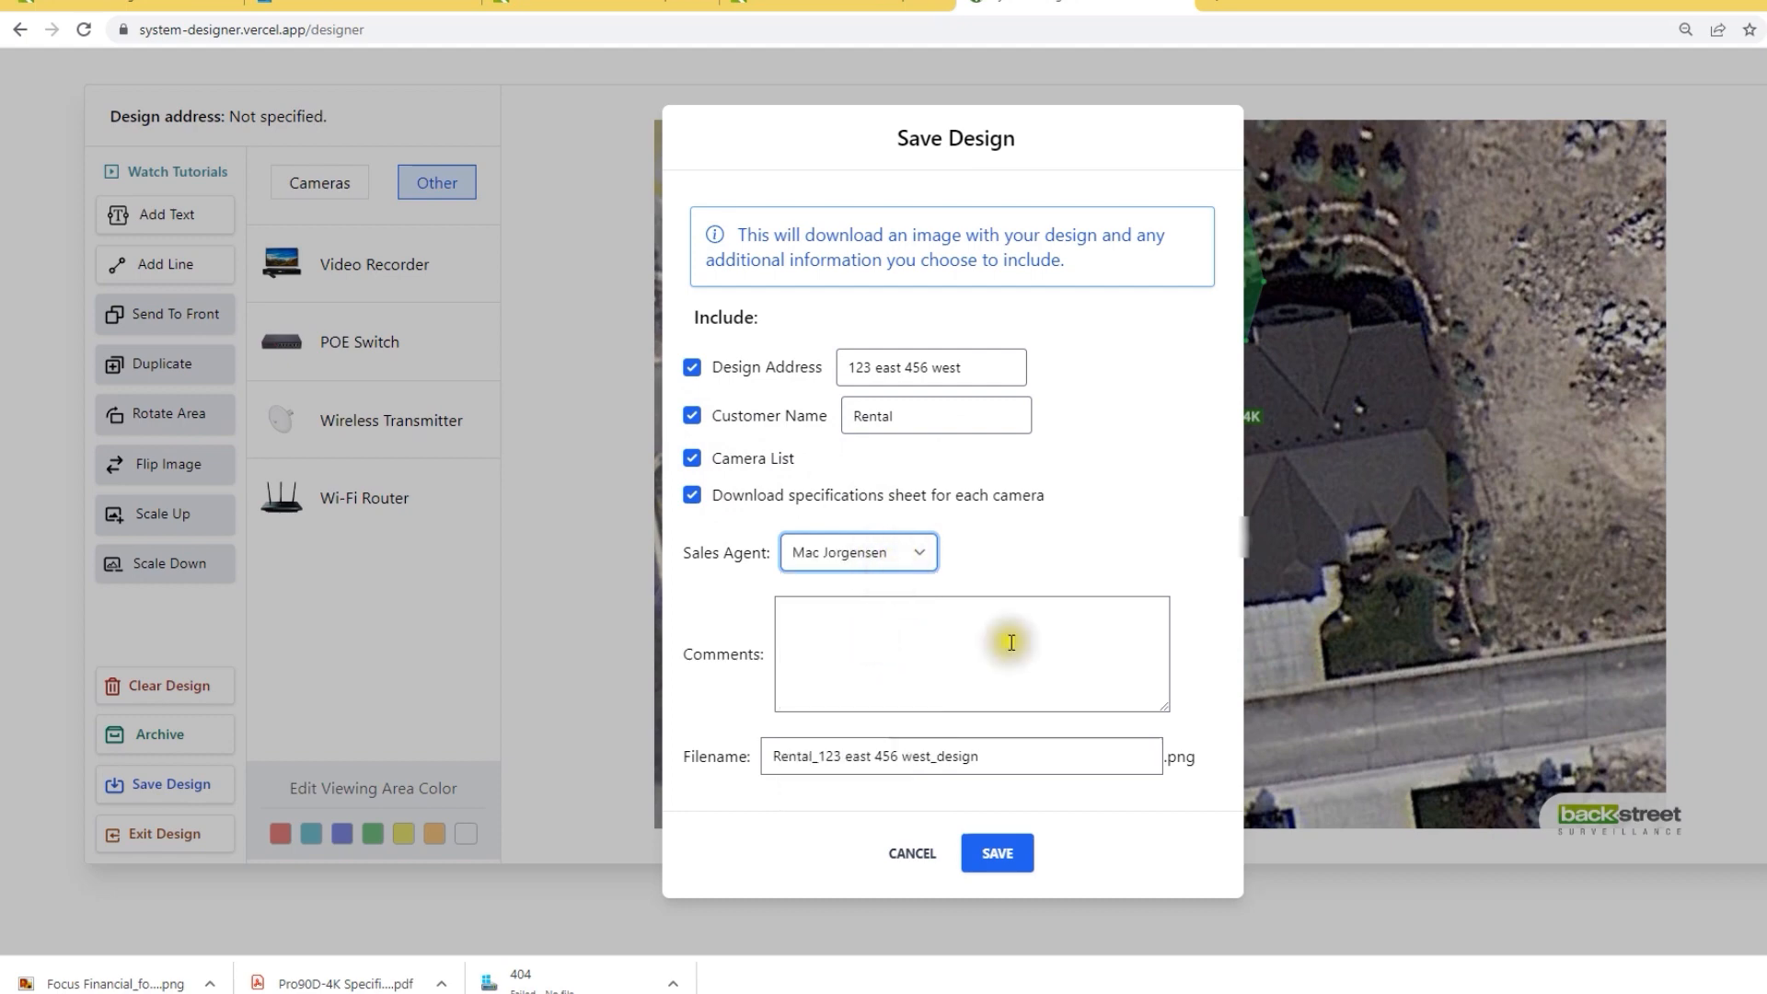
{"action": "left_click", "coordinate": [1018, 854]}
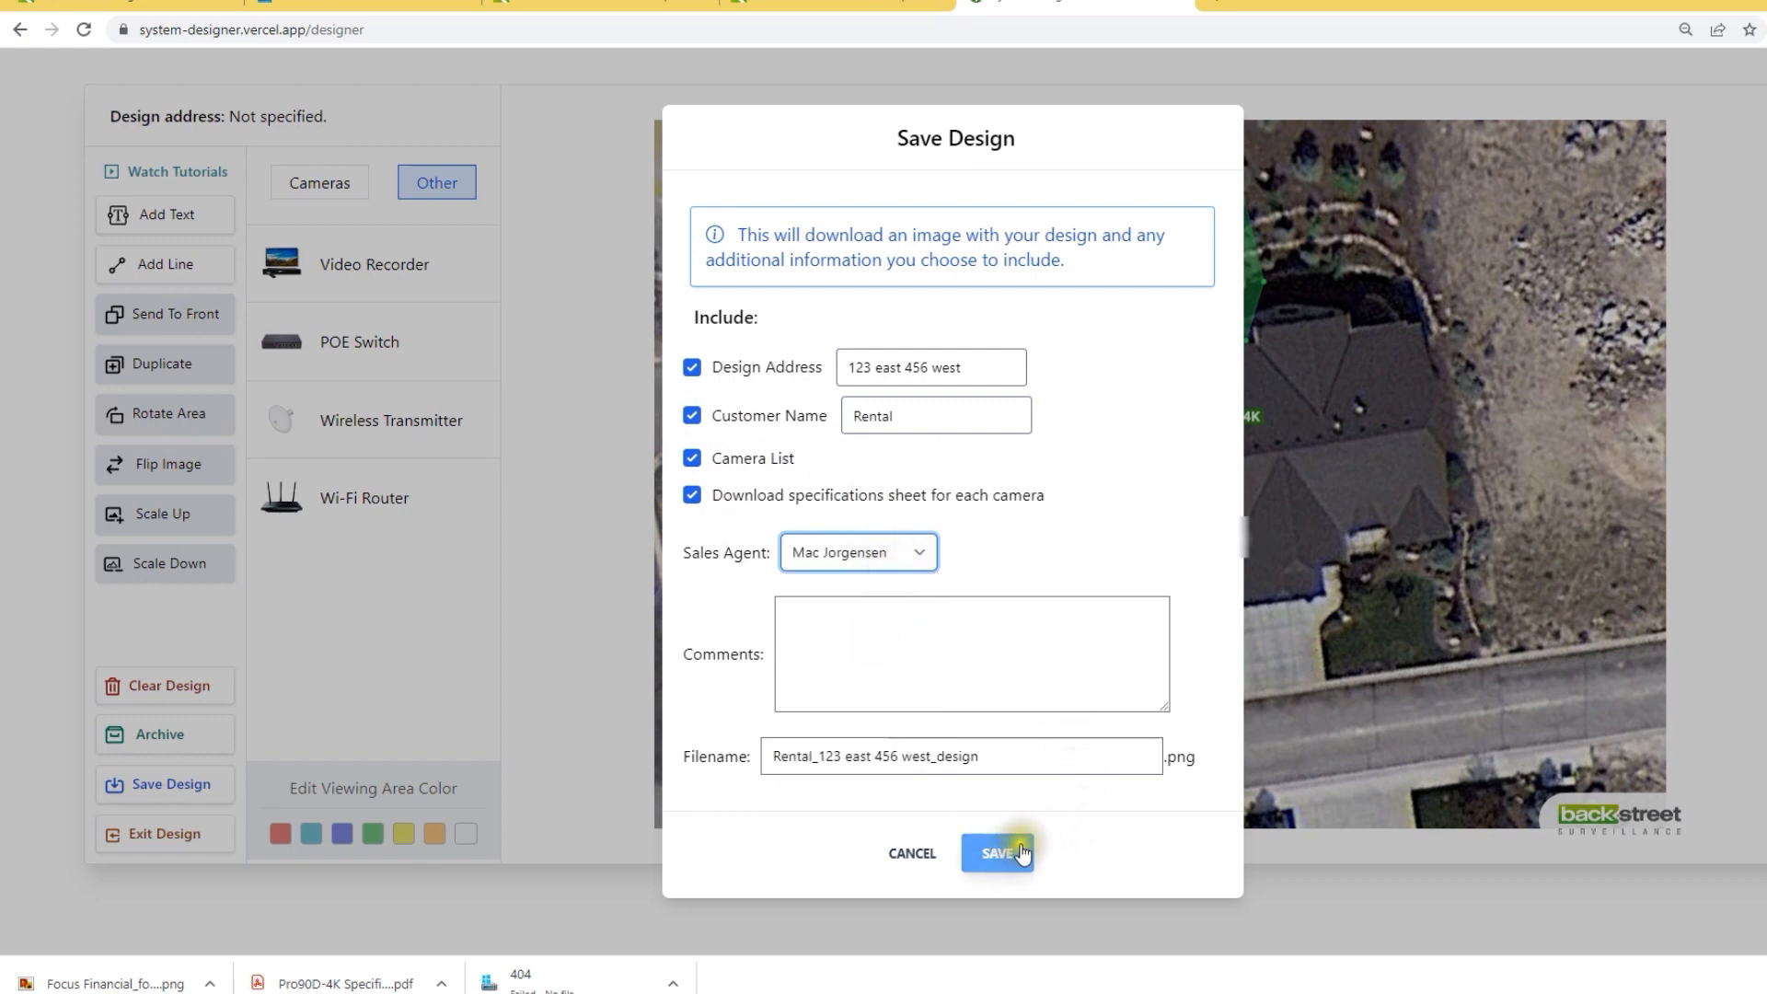
{"action": "left_click", "coordinate": [1024, 861]}
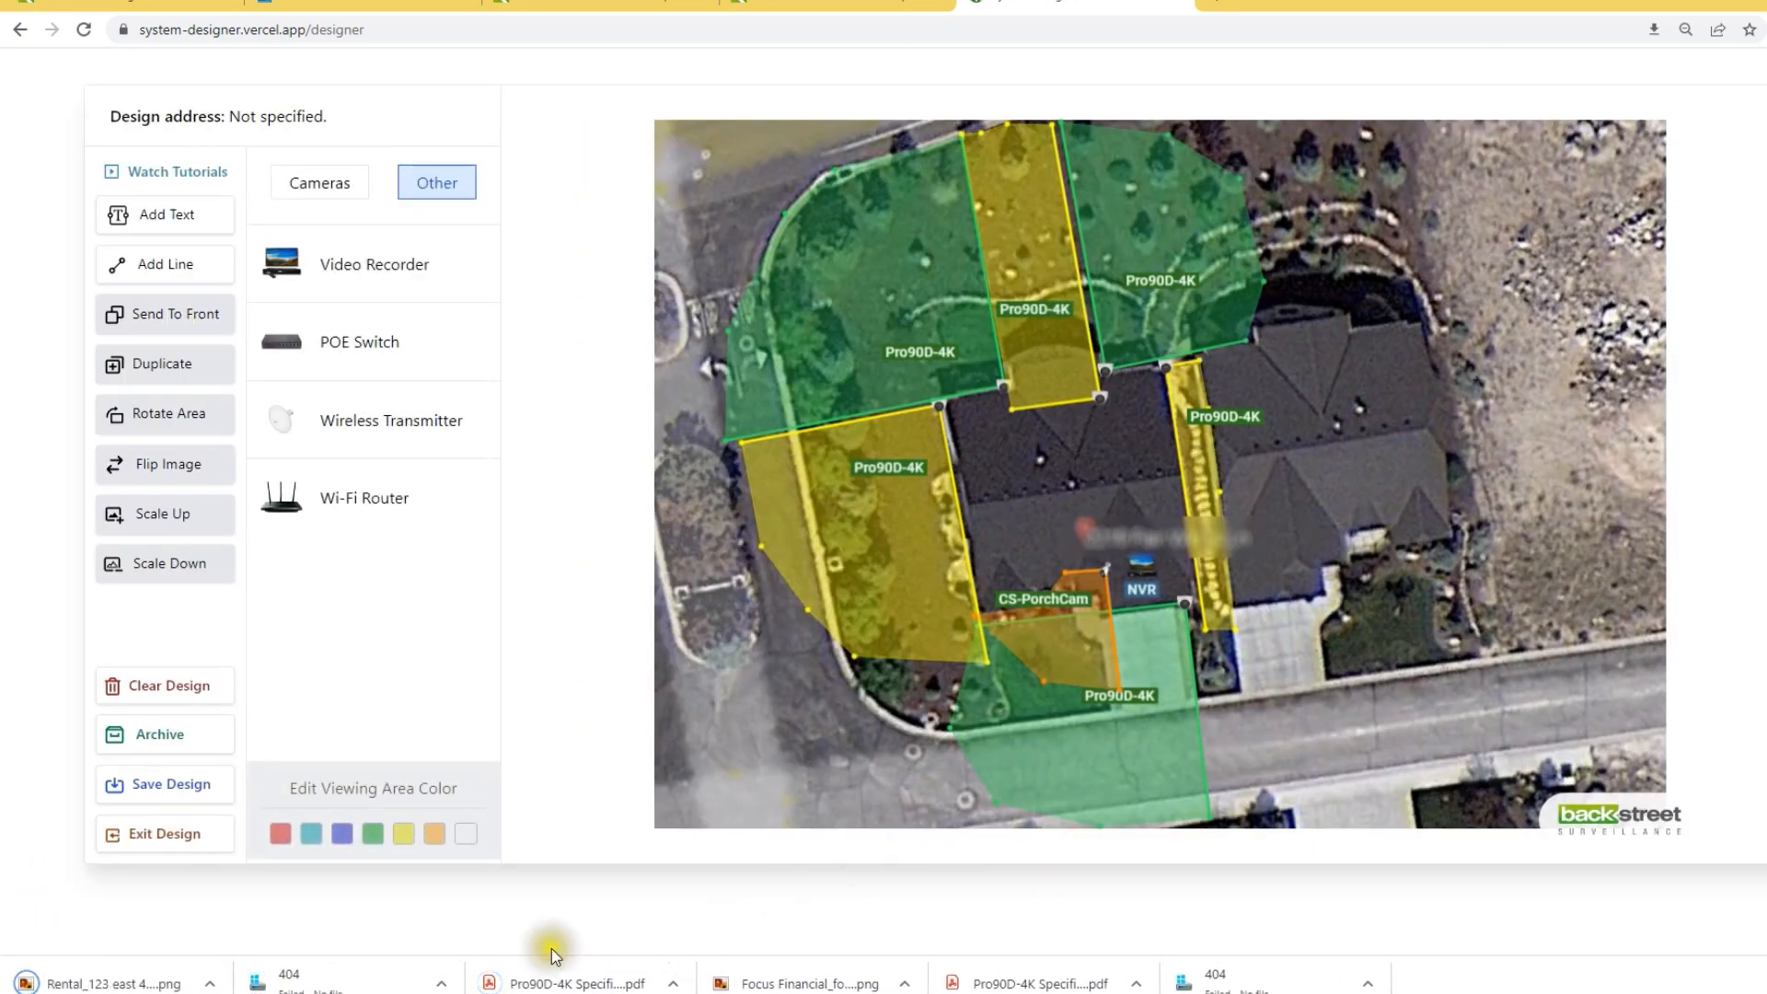
{"action": "left_click", "coordinate": [152, 983]}
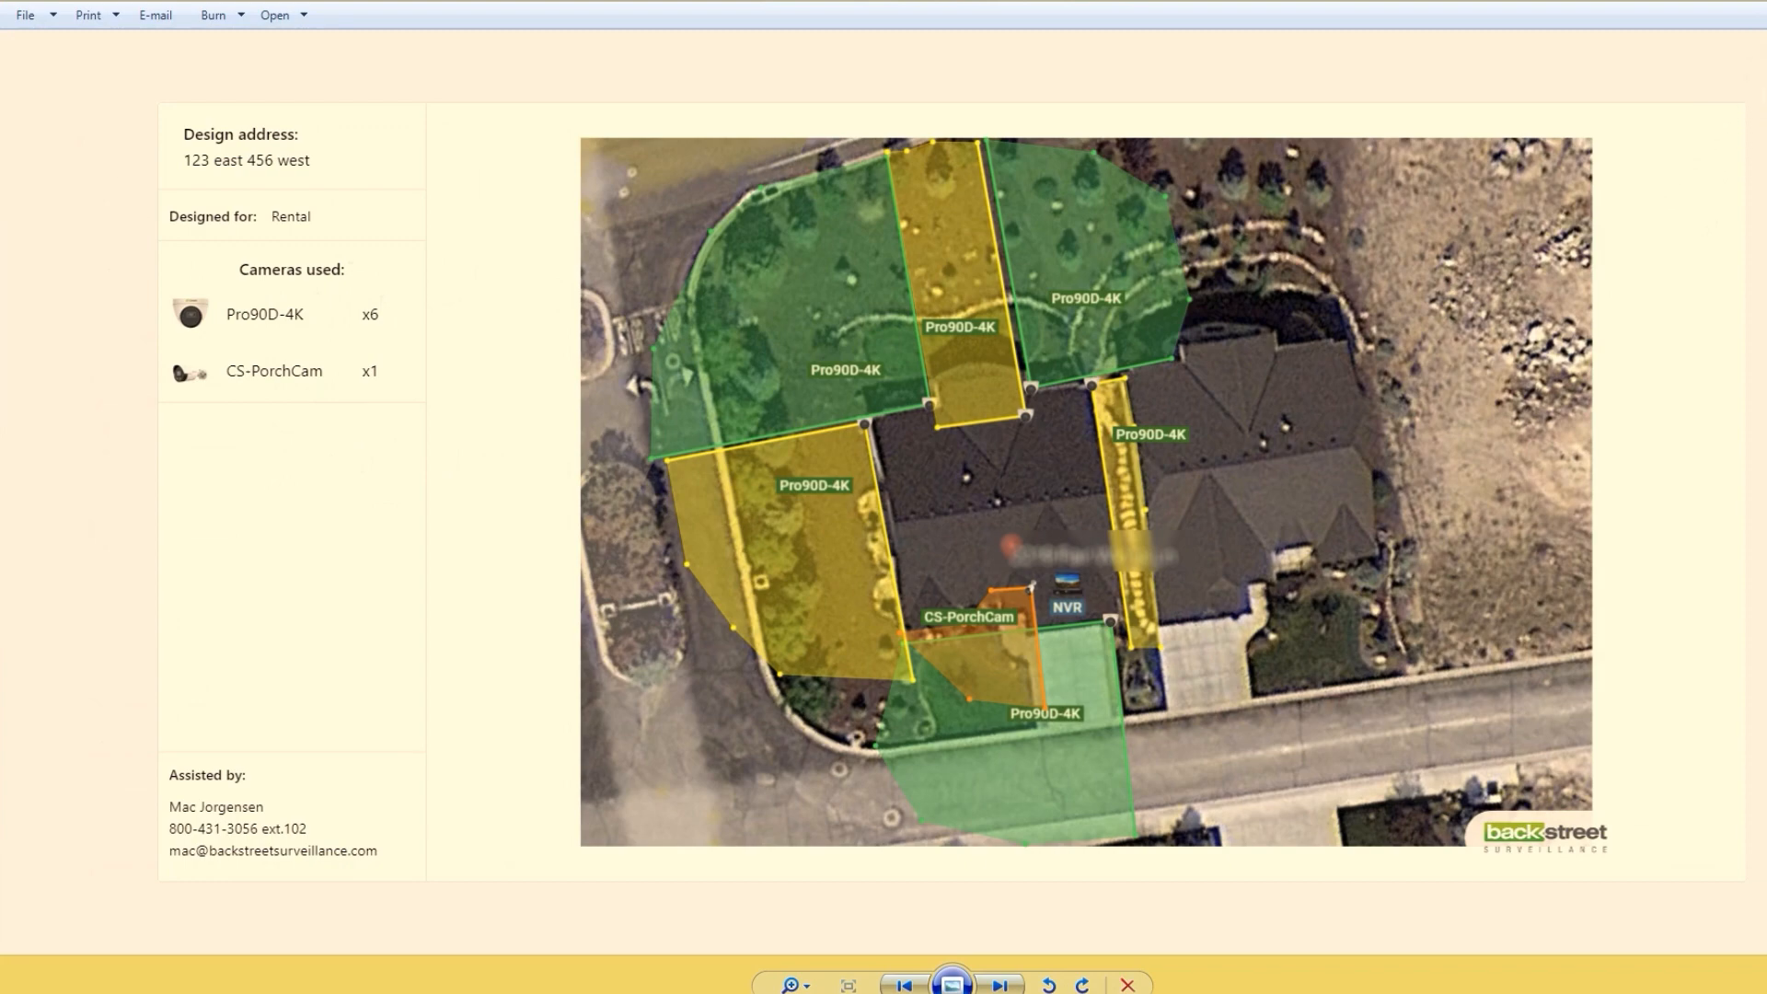
Step: Close Windows Photo Viewer after reviewing the saved design image
{"action": "left_click", "coordinate": [1746, 4]}
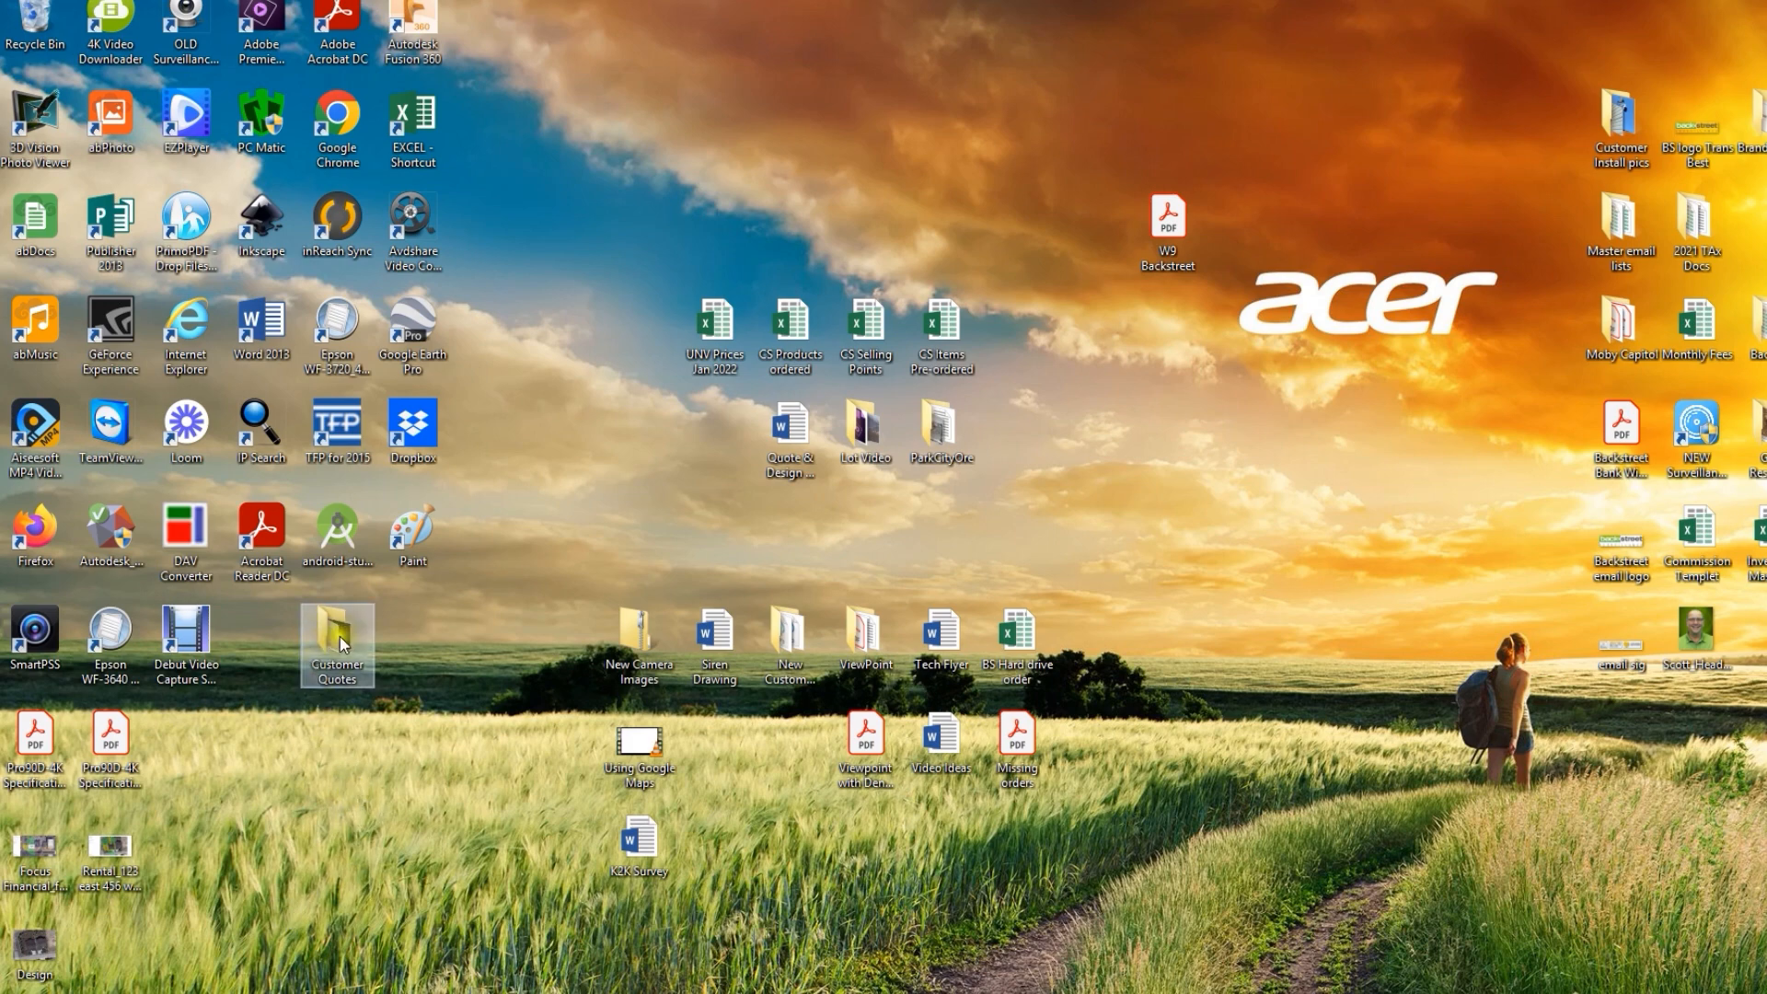
Step: Create a 'Focus Financial' folder, move the design image into it, and file it in Customer Quotes
{"action": "right_click", "coordinate": [328, 779]}
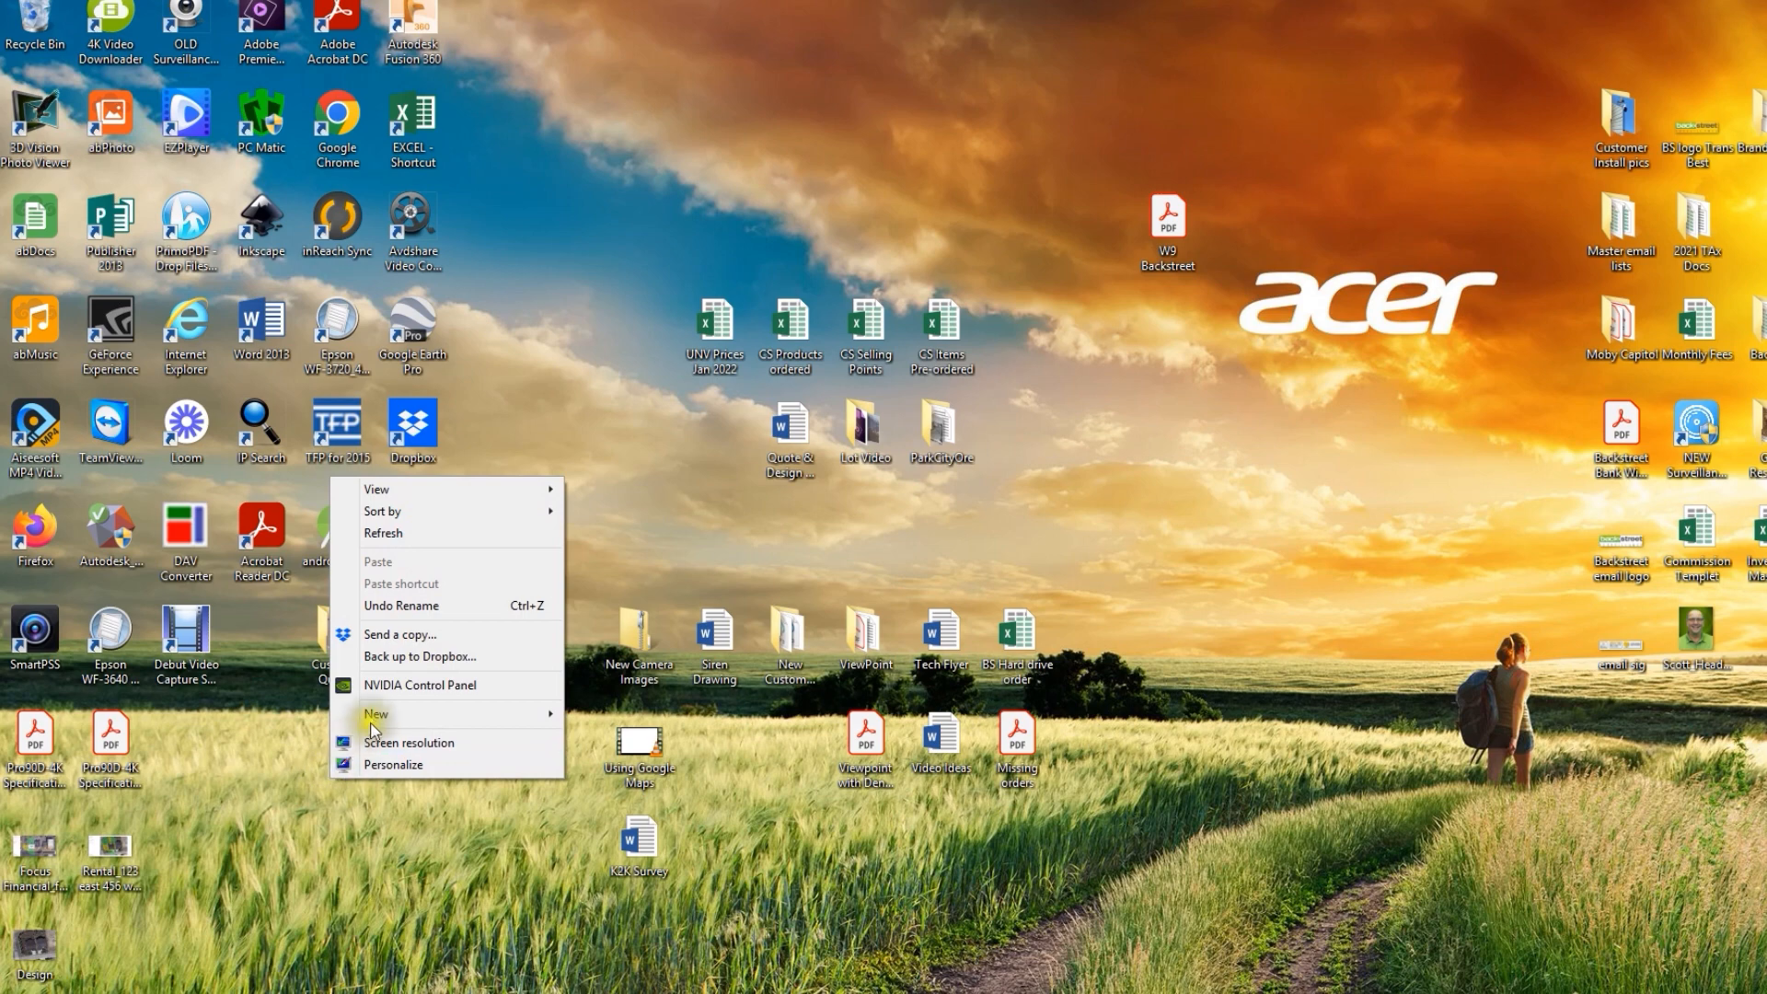
{"action": "mouse_move", "coordinate": [388, 715]}
{"action": "left_click", "coordinate": [624, 720]}
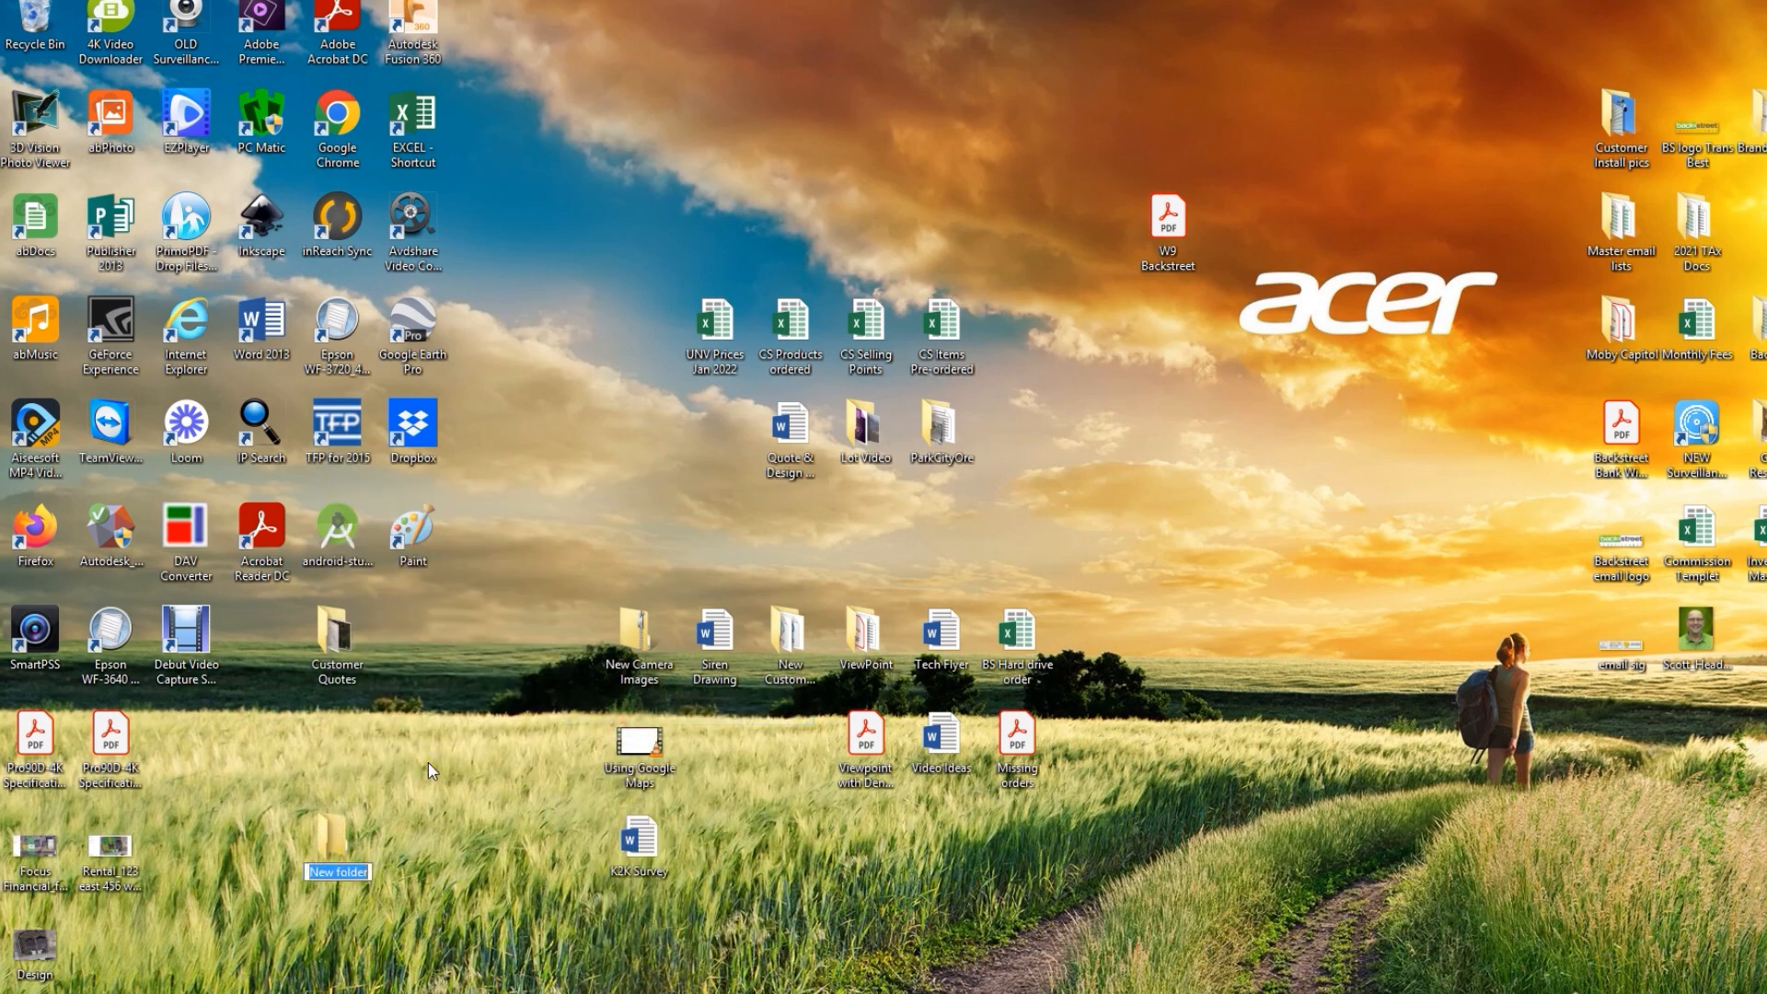
{"action": "type", "text": "Focus Financial"}
{"action": "key", "text": "Return"}
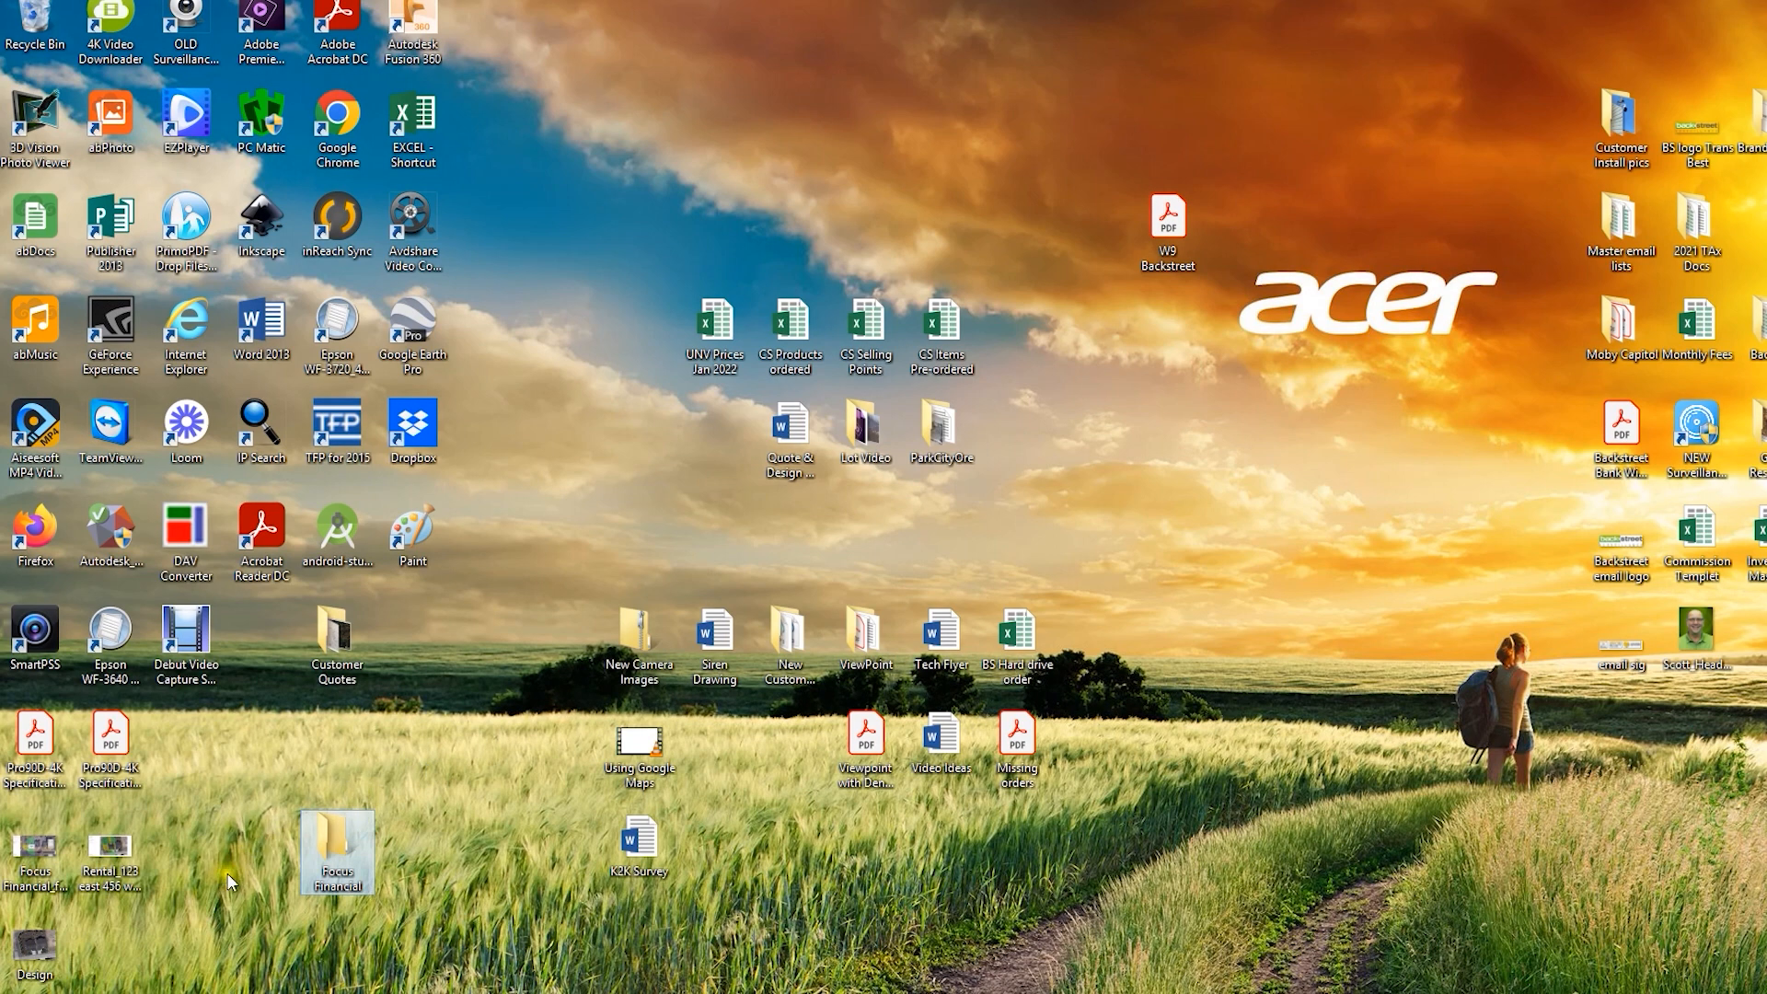
{"action": "left_click_drag", "start_coordinate": [37, 851], "coordinate": [346, 832]}
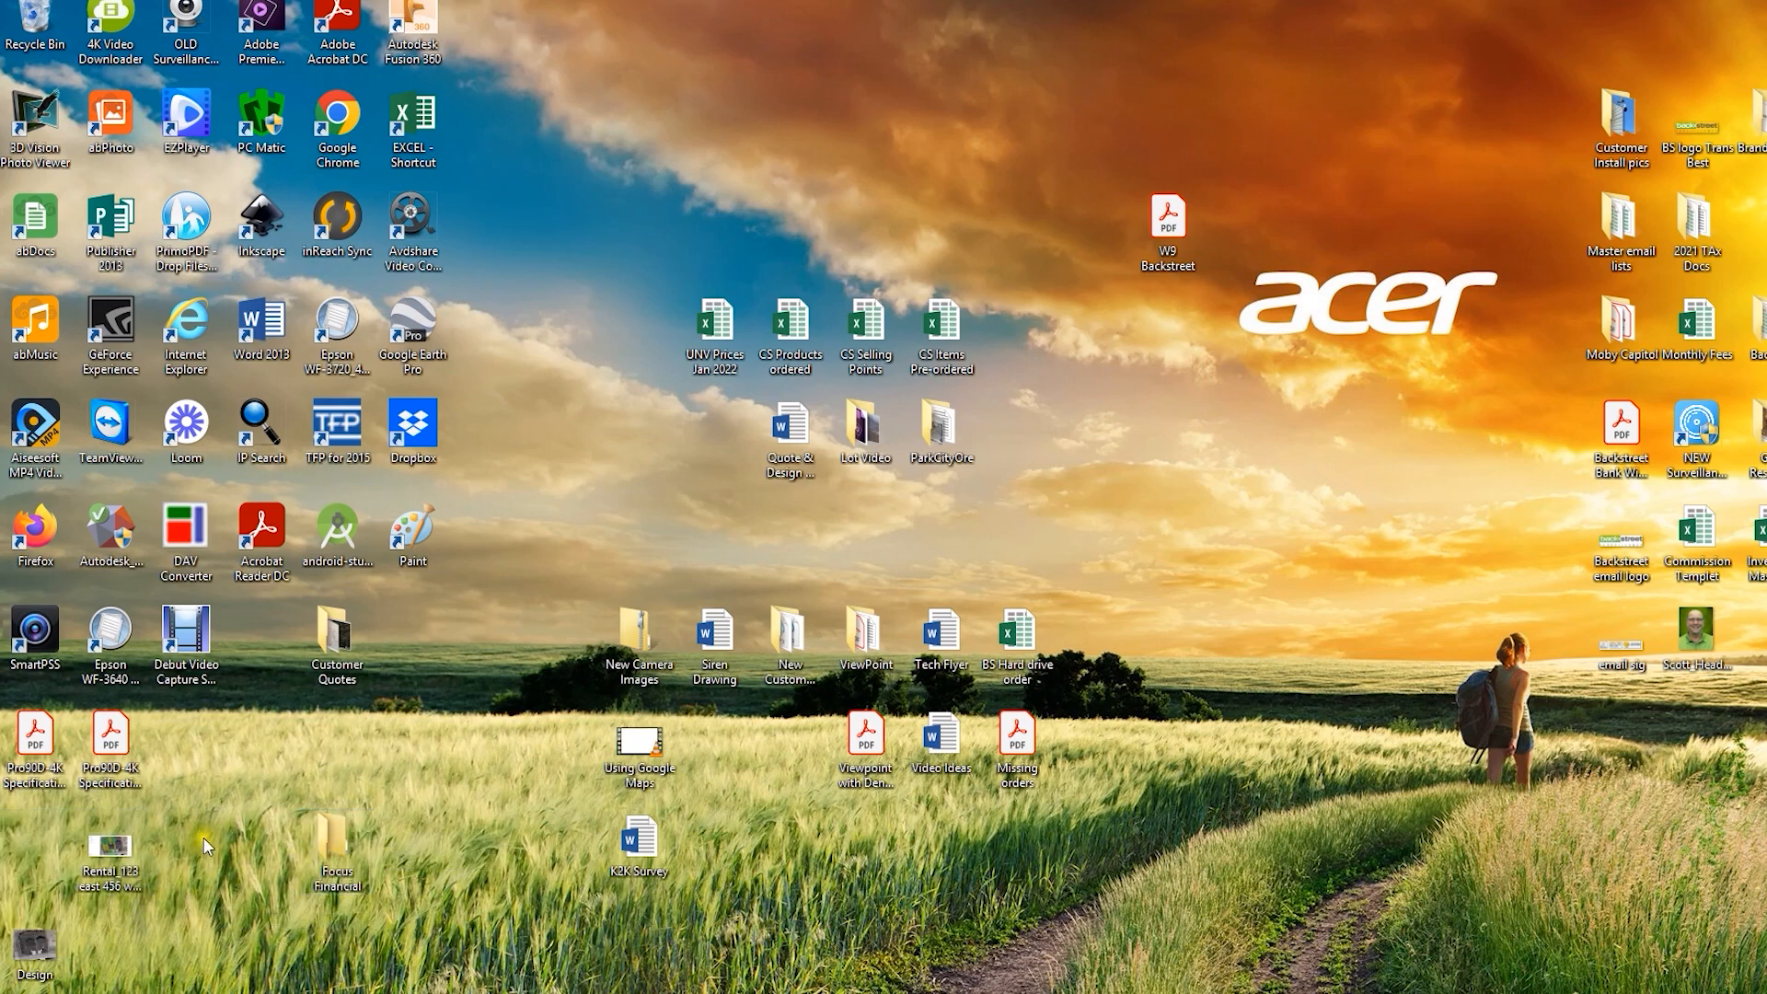
{"action": "left_click_drag", "start_coordinate": [316, 836], "coordinate": [359, 633]}
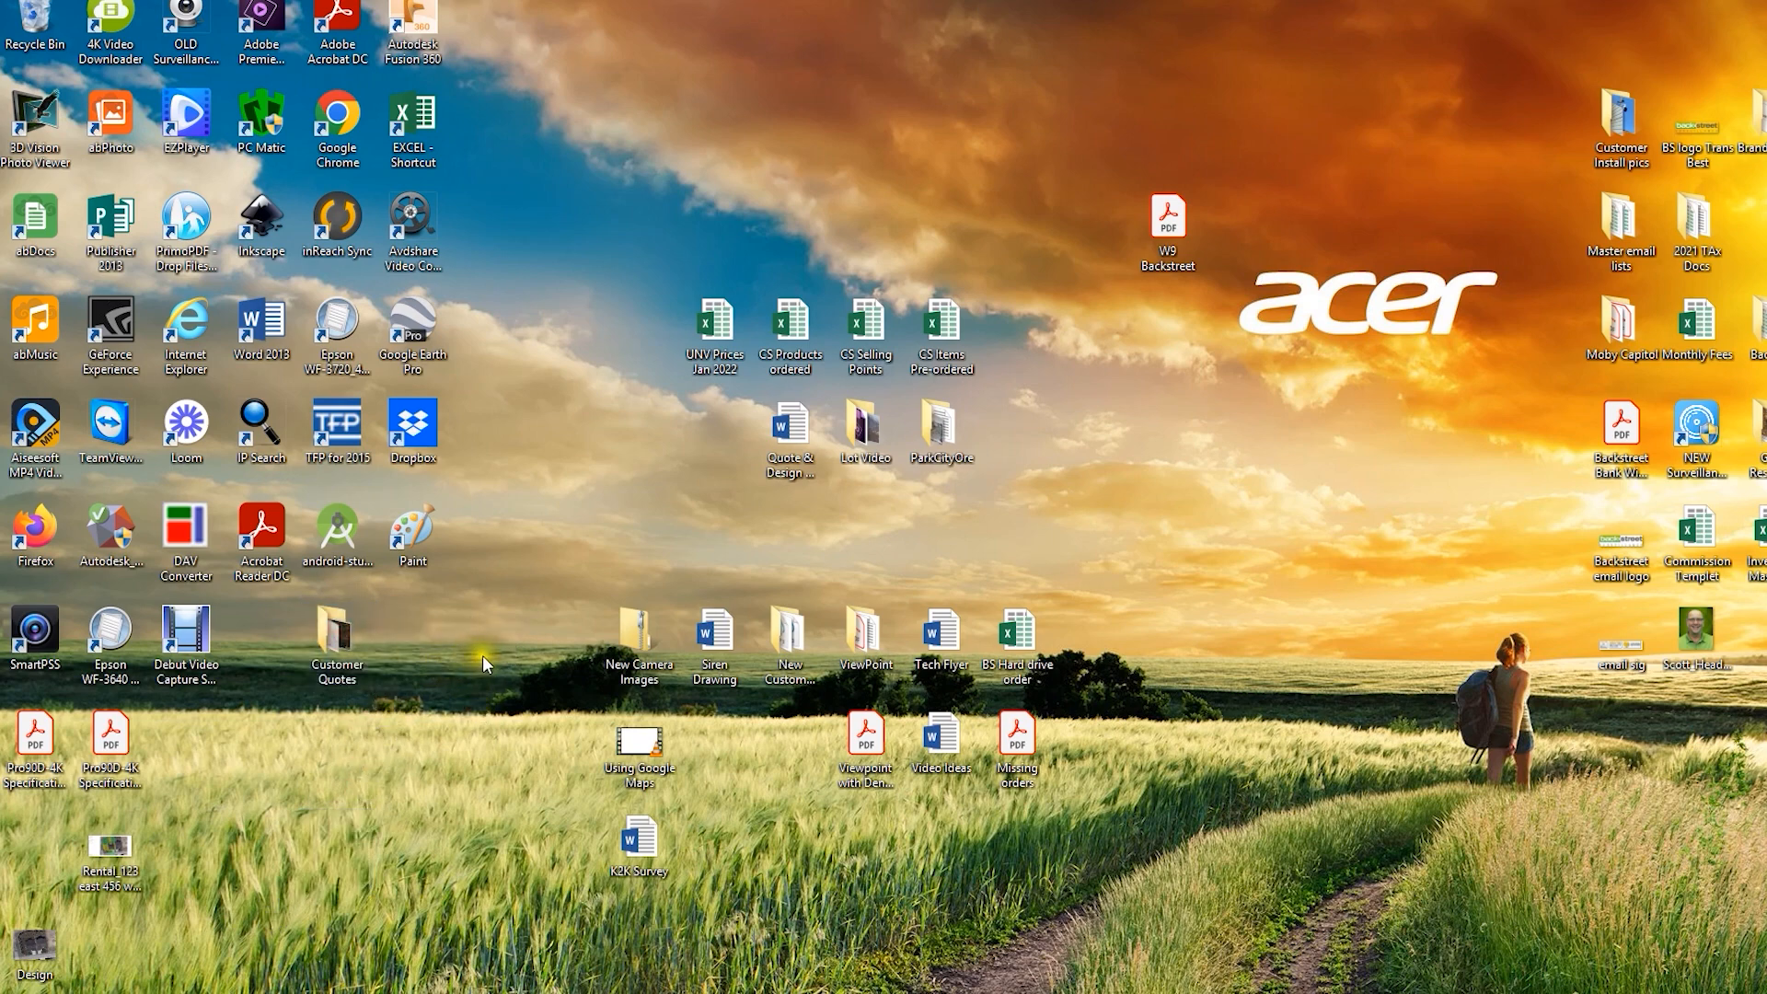
Step: Browse Customer Quotes into the Focus Financial folder and open the saved design image
{"action": "double_click", "coordinate": [323, 619]}
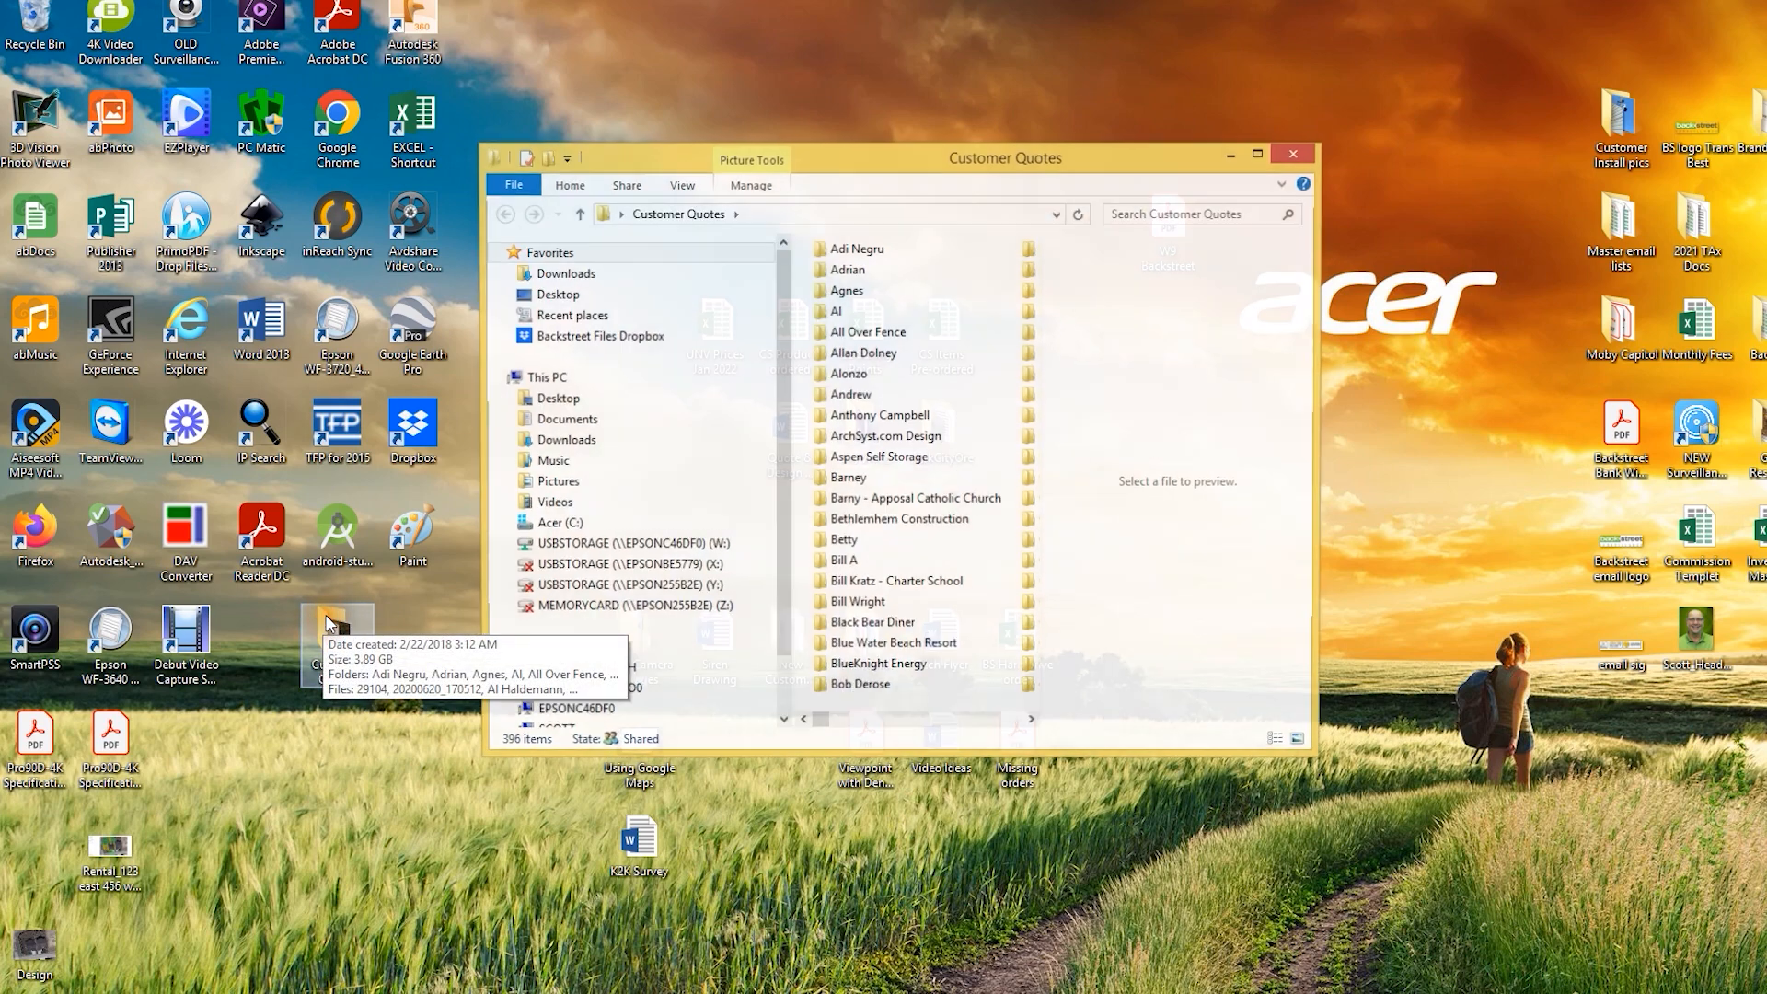
{"action": "scroll", "coordinate": [886, 364], "scroll_direction": "down", "scroll_amount": 8}
{"action": "scroll", "coordinate": [887, 364], "scroll_direction": "down", "scroll_amount": 5}
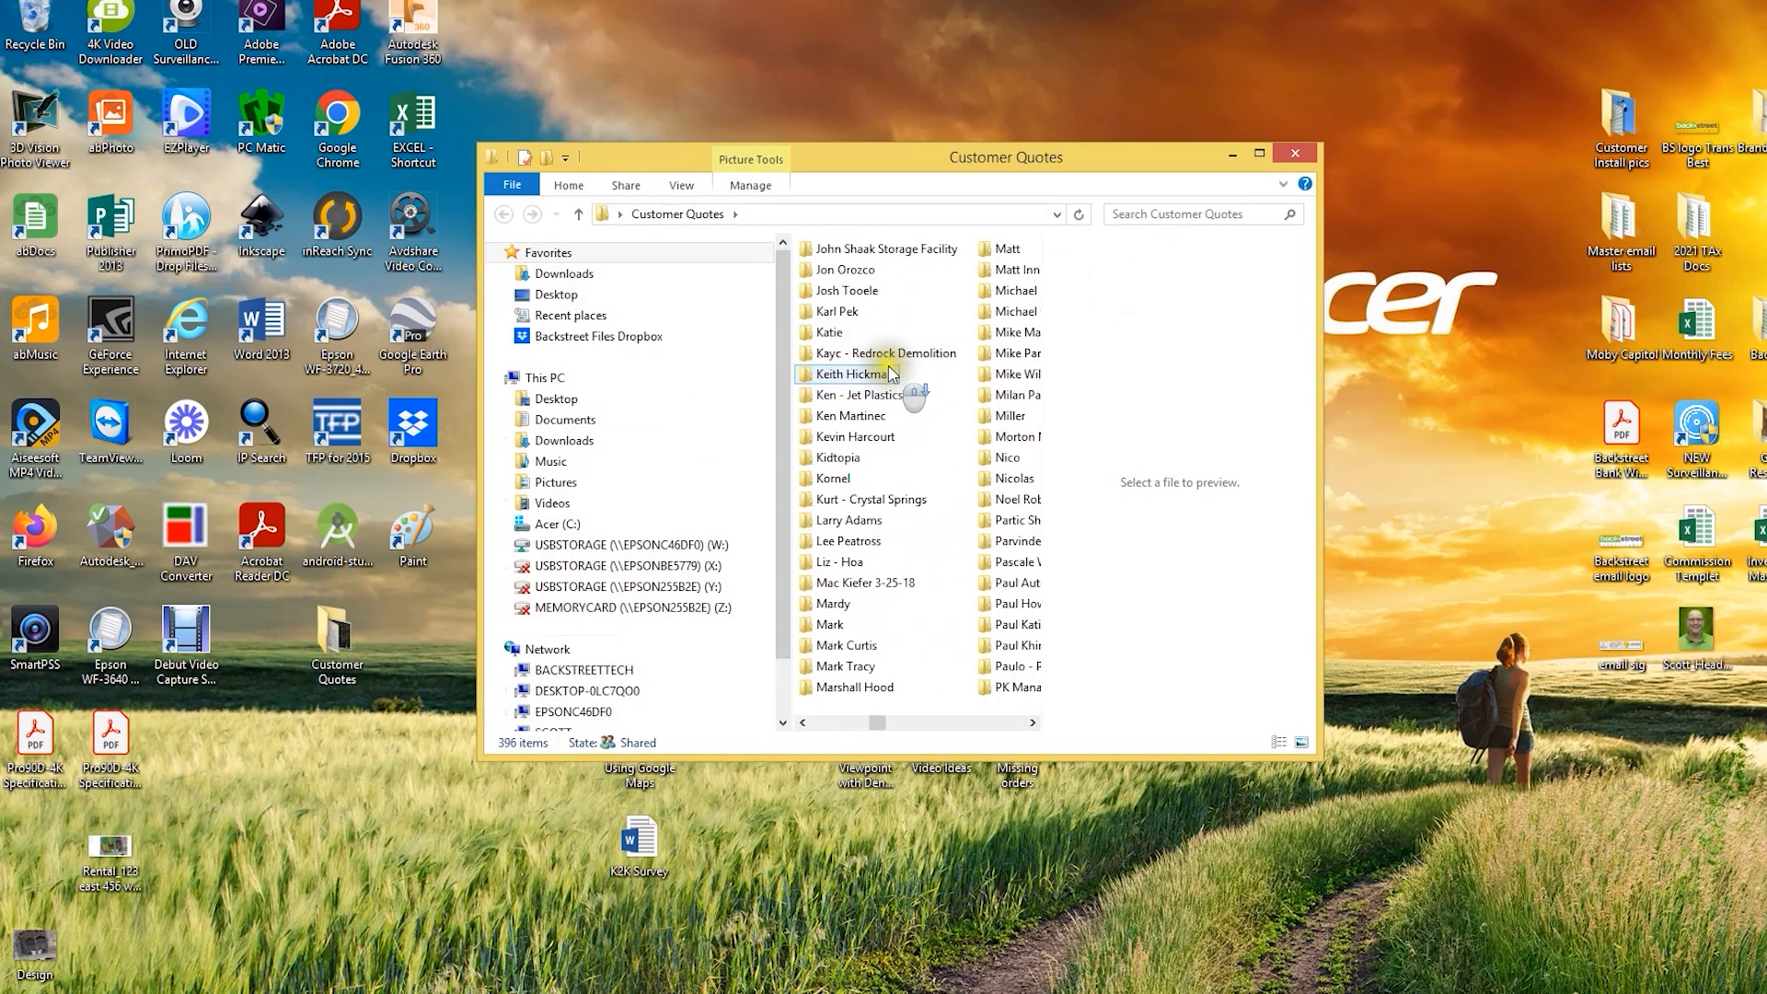
{"action": "scroll", "coordinate": [883, 387], "scroll_direction": "up", "scroll_amount": 10}
{"action": "scroll", "coordinate": [884, 414], "scroll_direction": "down", "scroll_amount": 7}
{"action": "scroll", "coordinate": [900, 440], "scroll_direction": "down", "scroll_amount": 2}
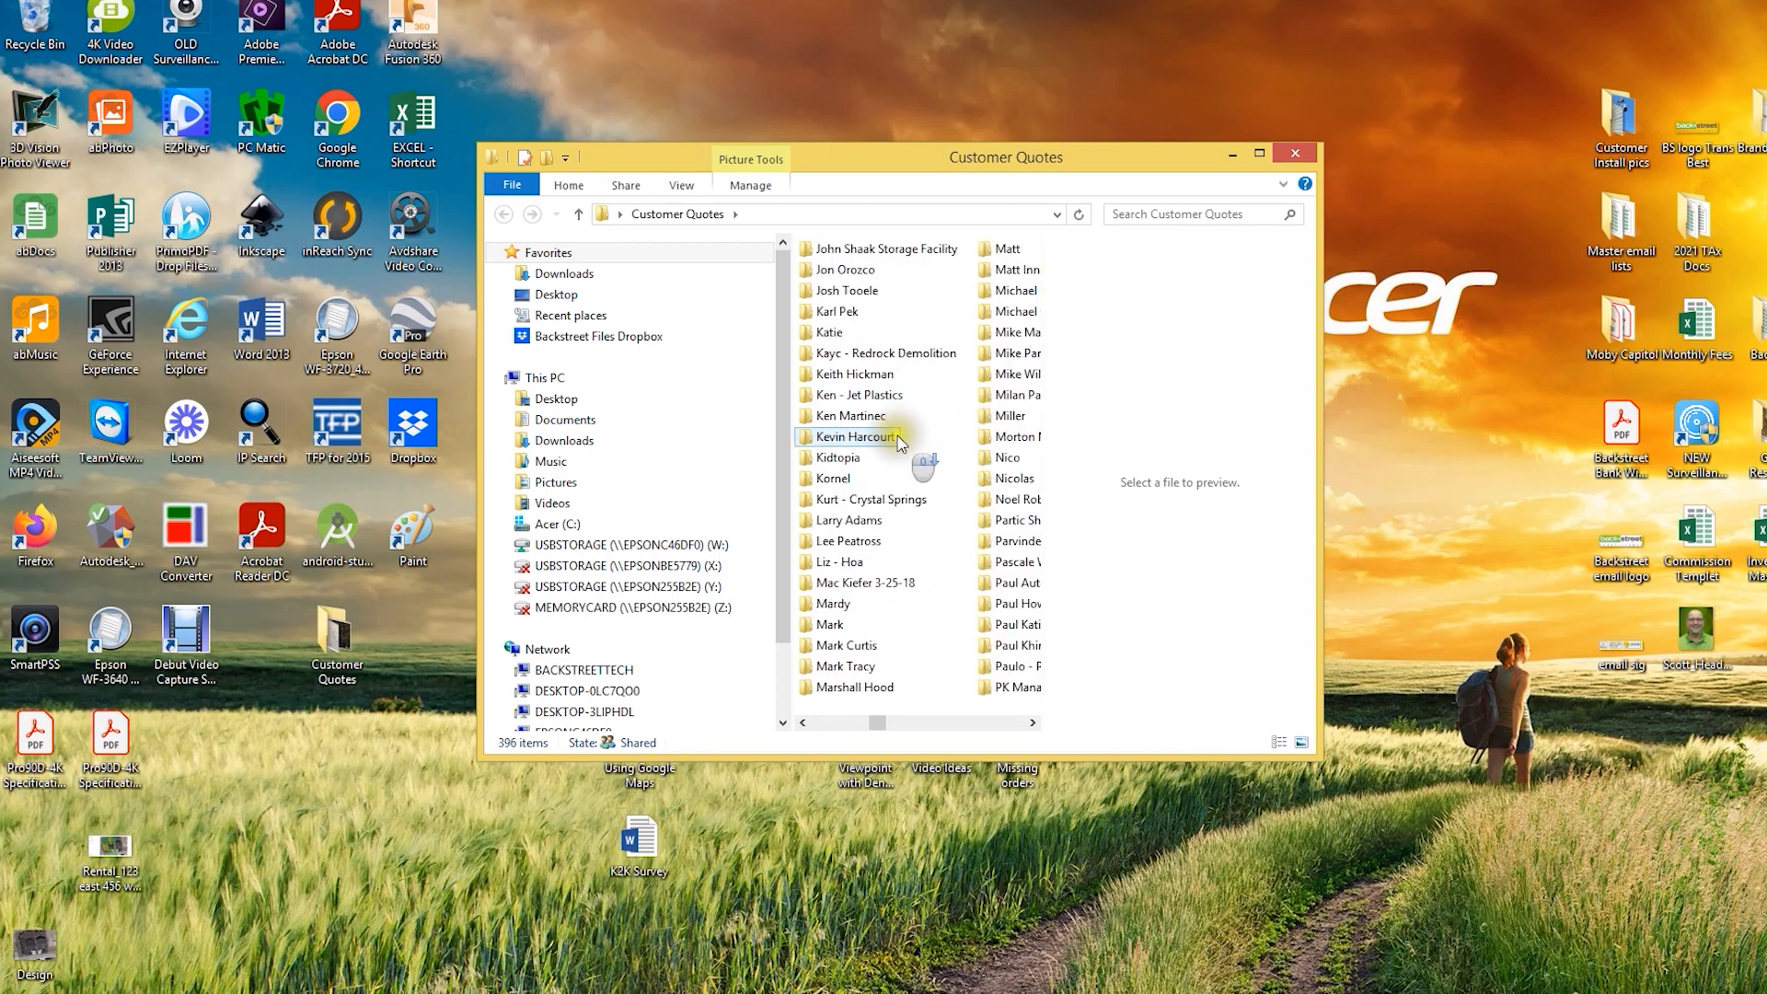
{"action": "scroll", "coordinate": [897, 442], "scroll_direction": "up", "scroll_amount": 4}
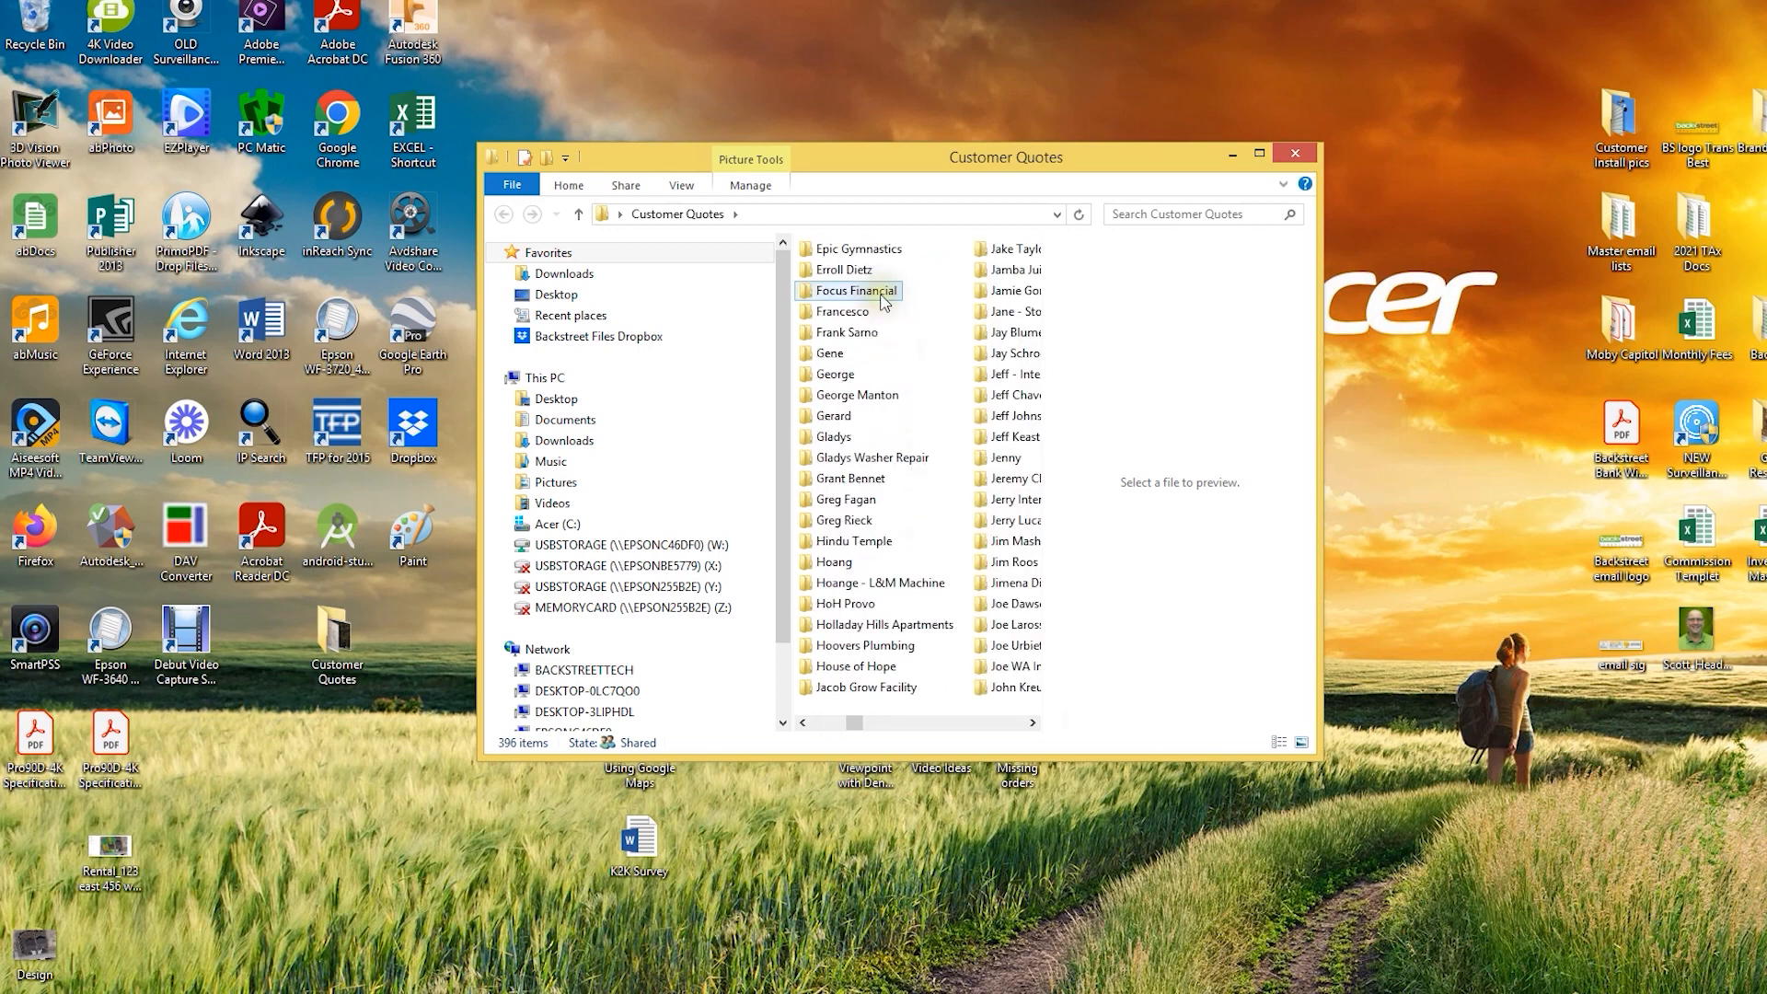
{"action": "double_click", "coordinate": [882, 300]}
{"action": "double_click", "coordinate": [856, 273]}
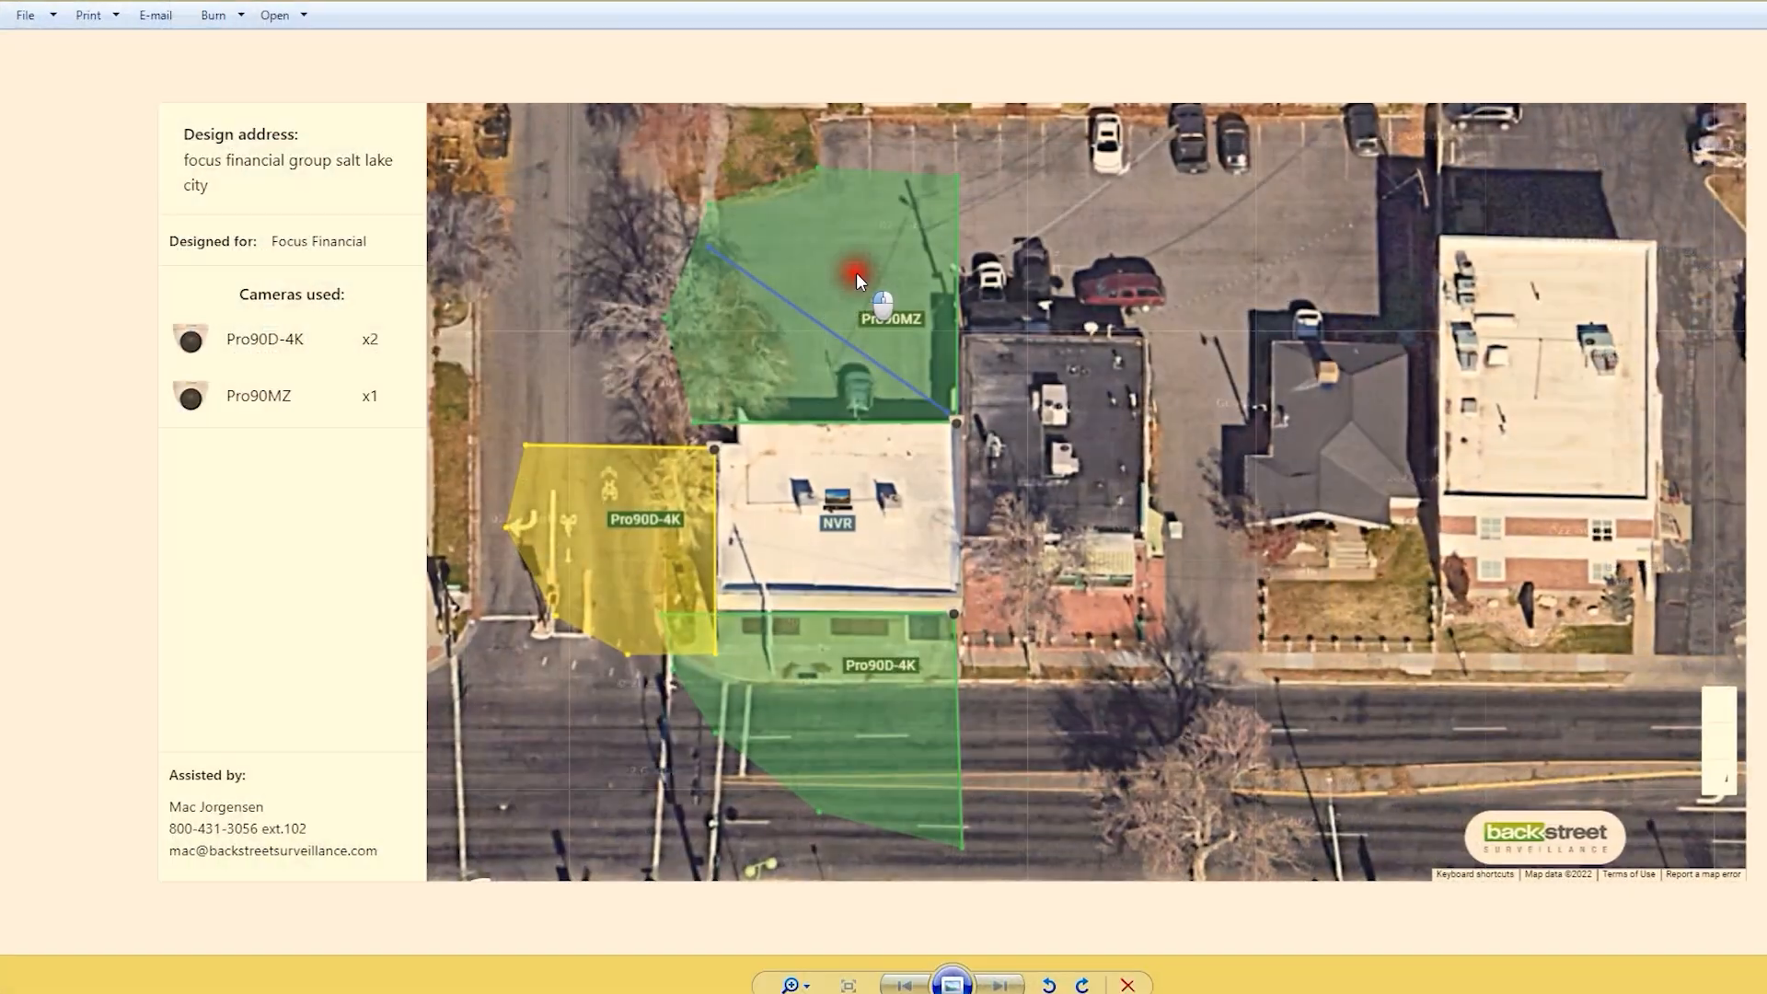